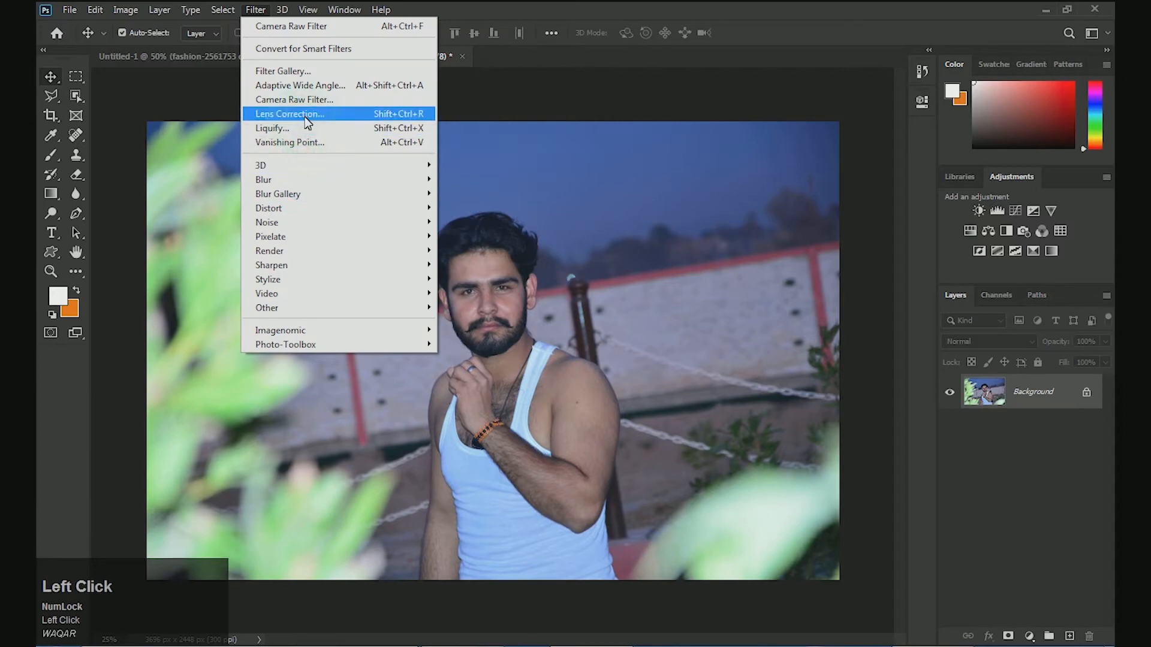
In the Camera Raw filter, set Contrast to +7, Highlights to -100, Shadows to +13, Whites to -64 and Blacks to +72, with Exposure at 0.
click(303, 100)
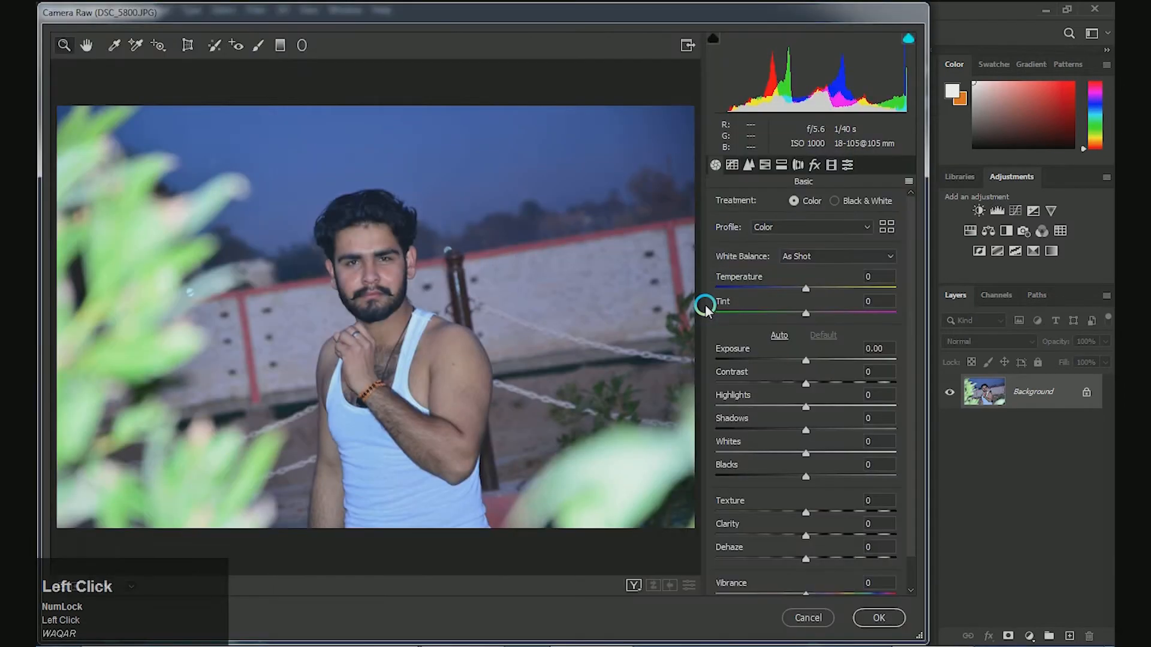
click(807, 301)
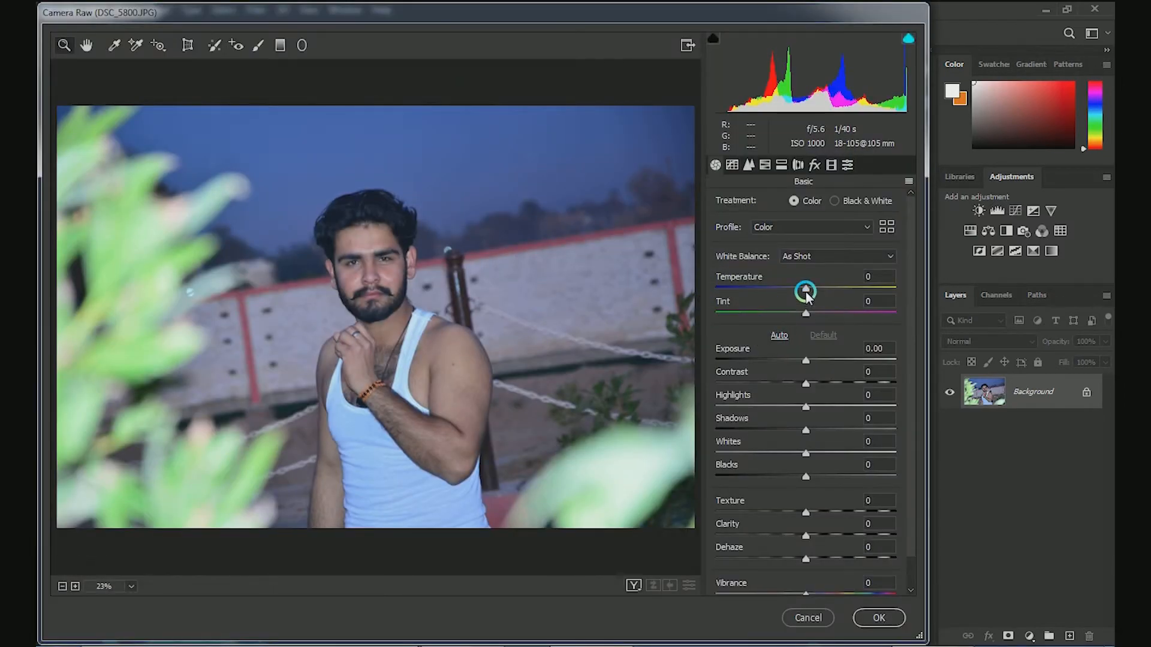
mouse_move(809, 361)
mouse_down()
mouse_move(829, 358)
mouse_move(791, 360)
mouse_up()
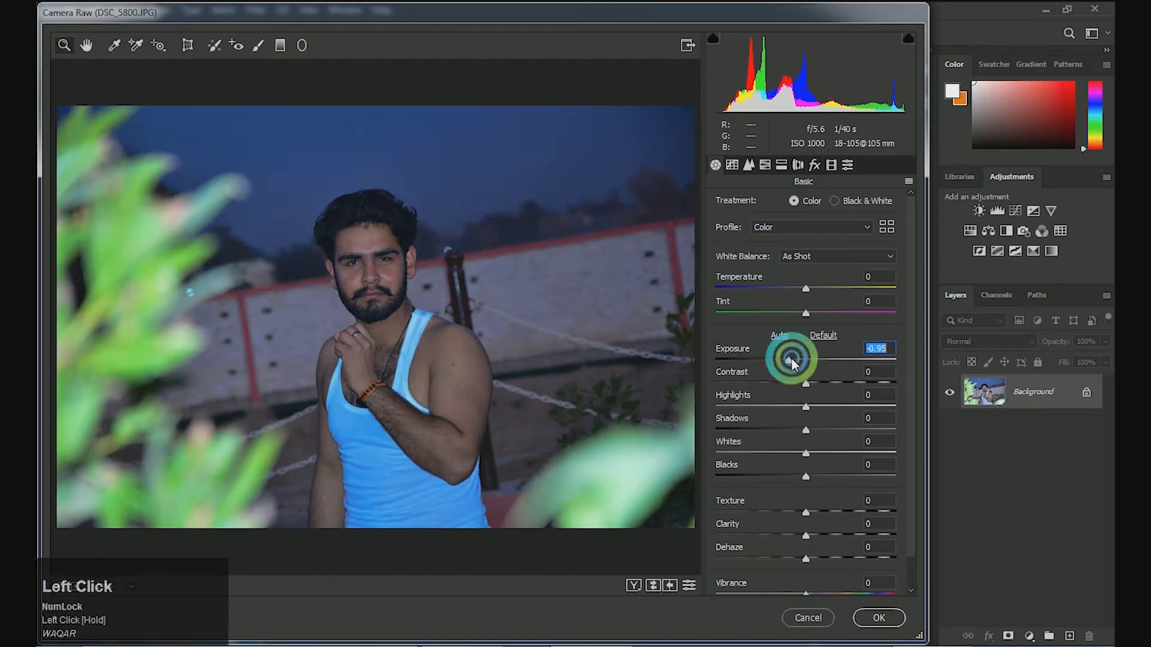
double_click(791, 357)
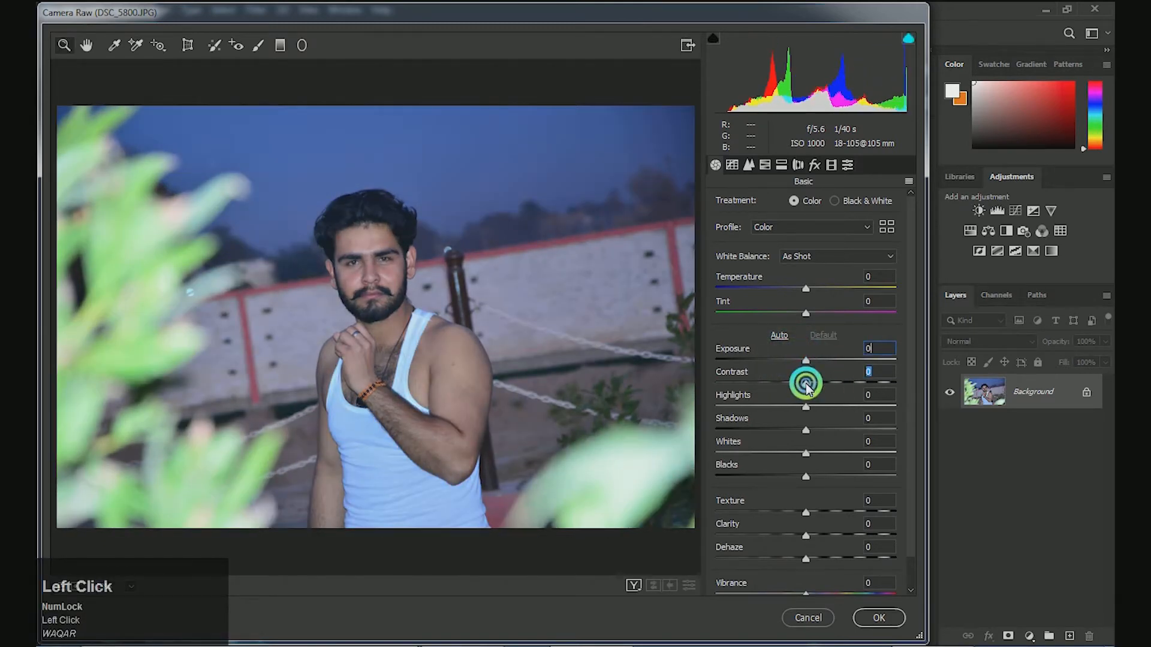
drag(806, 387, 649, 407)
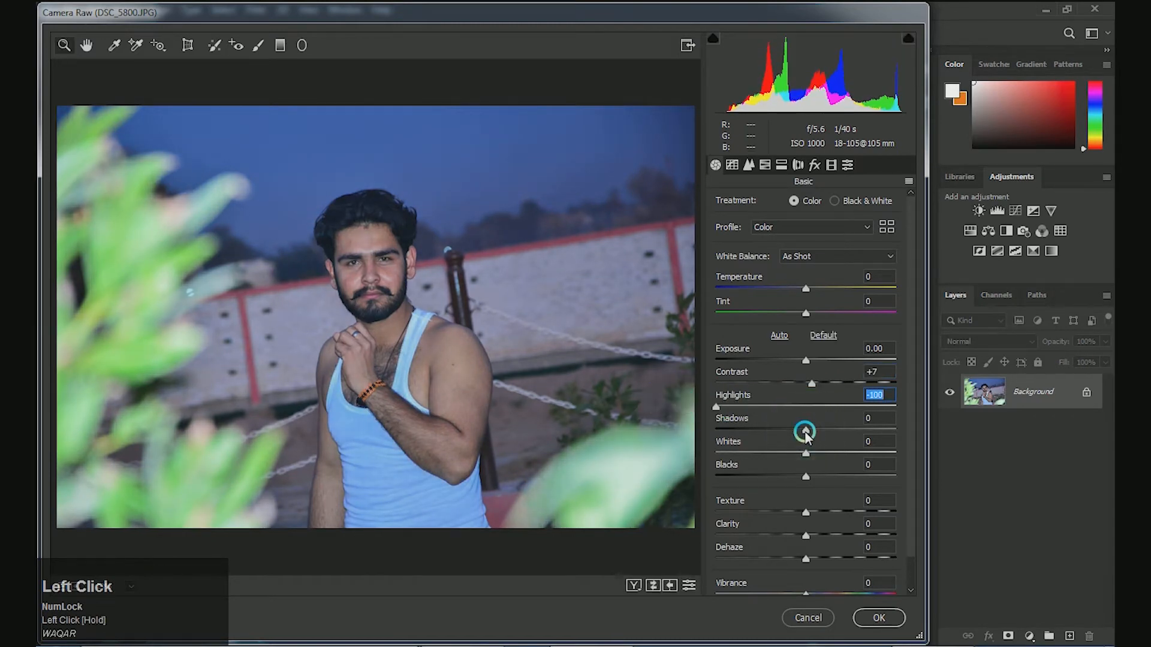
drag(805, 431, 750, 452)
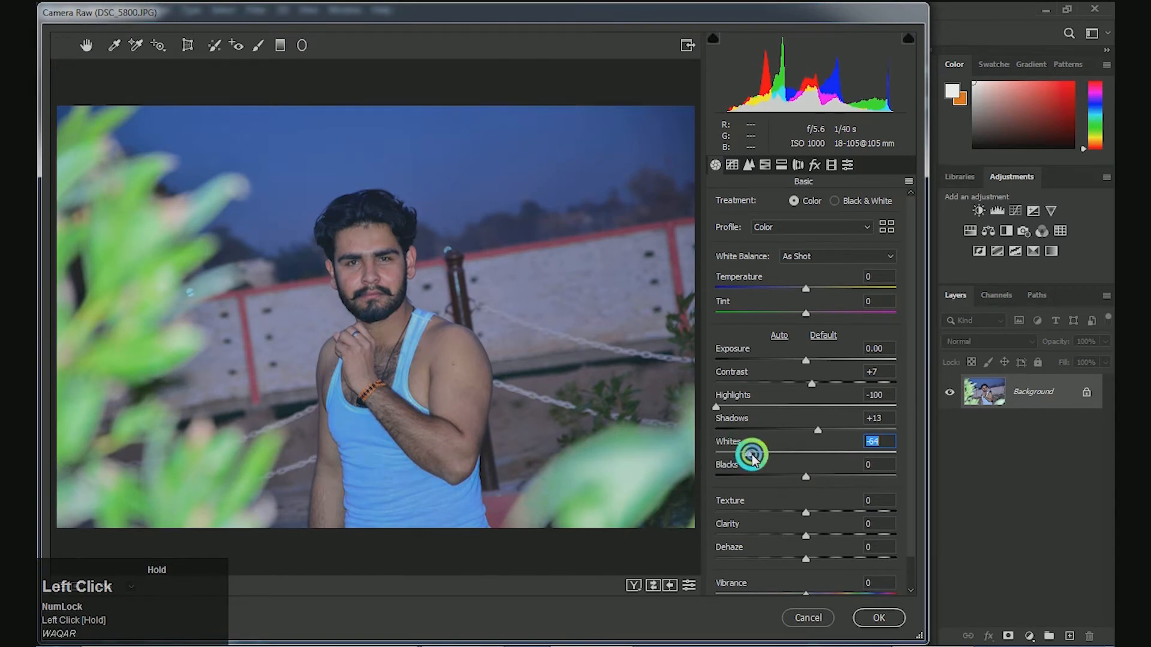
drag(807, 478, 912, 519)
click(890, 500)
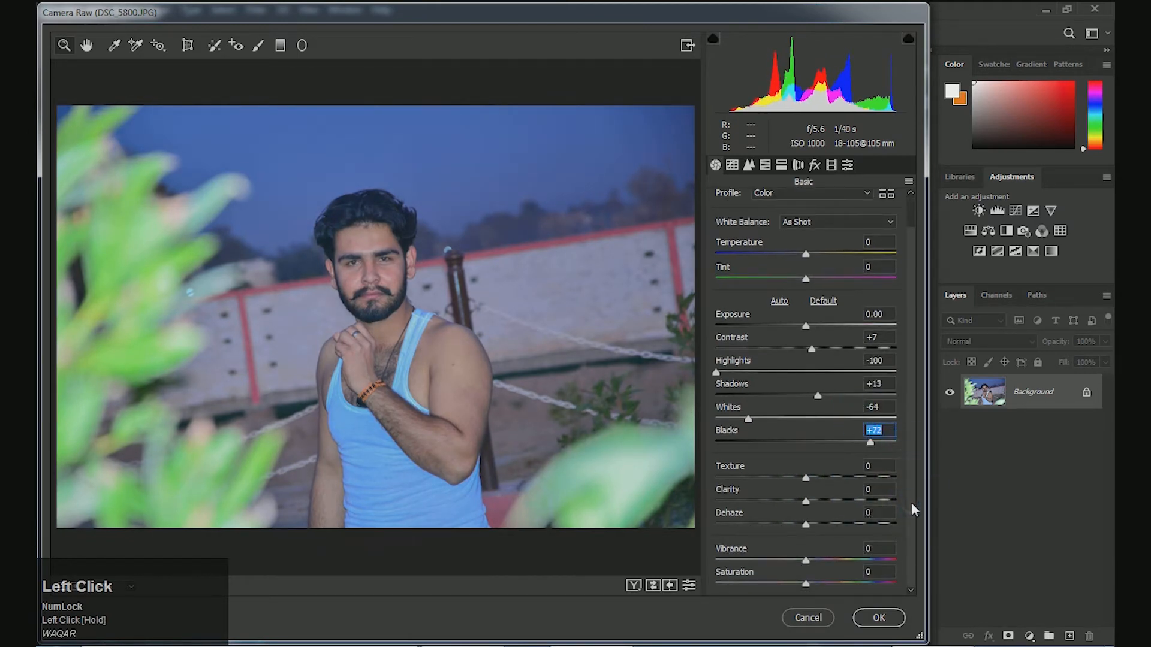
Set the Camera Raw sharpening Amount to 0 and its Radius to the minimum of 0.5.
click(744, 174)
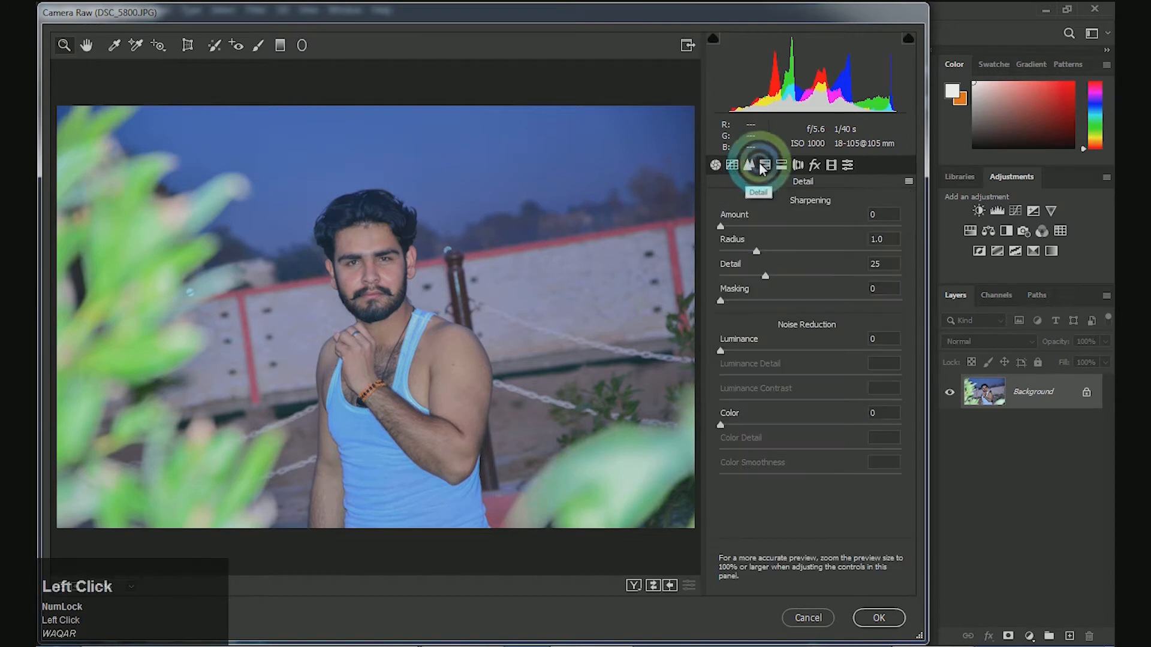
drag(724, 231, 647, 229)
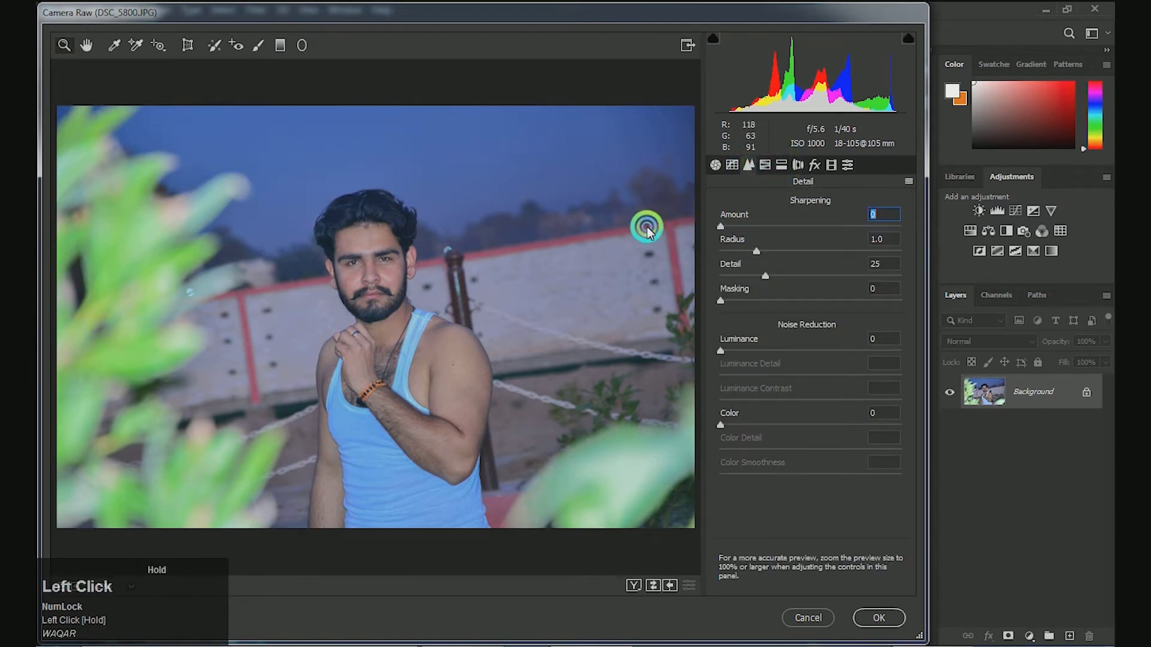
drag(757, 250, 670, 254)
text(0)
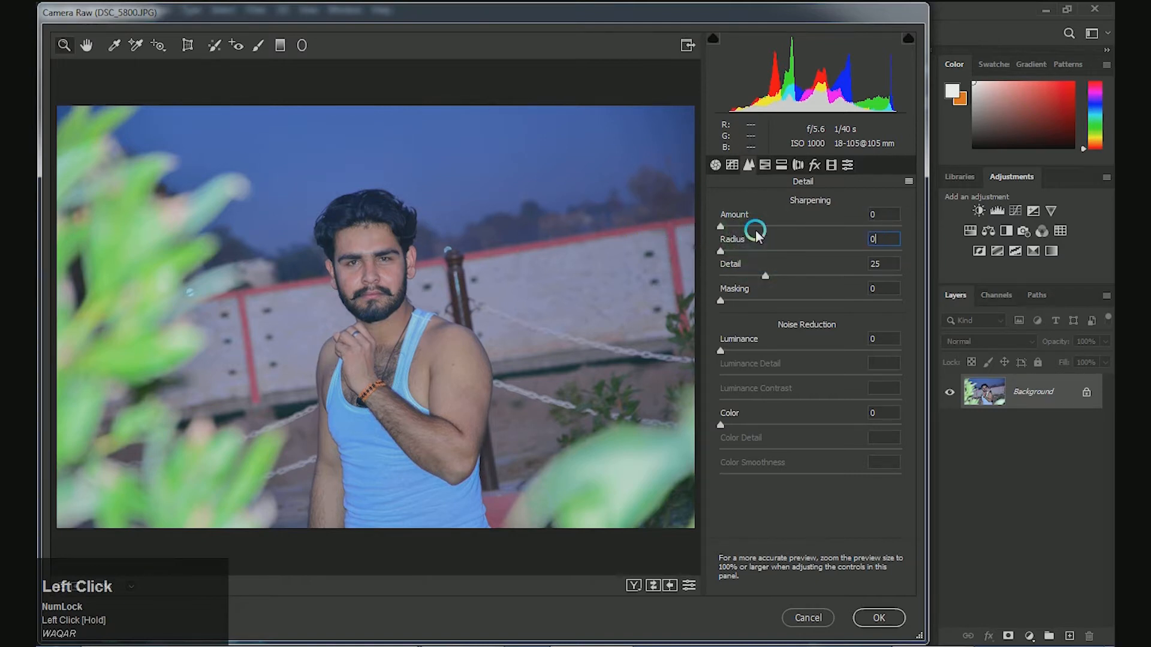
click(759, 164)
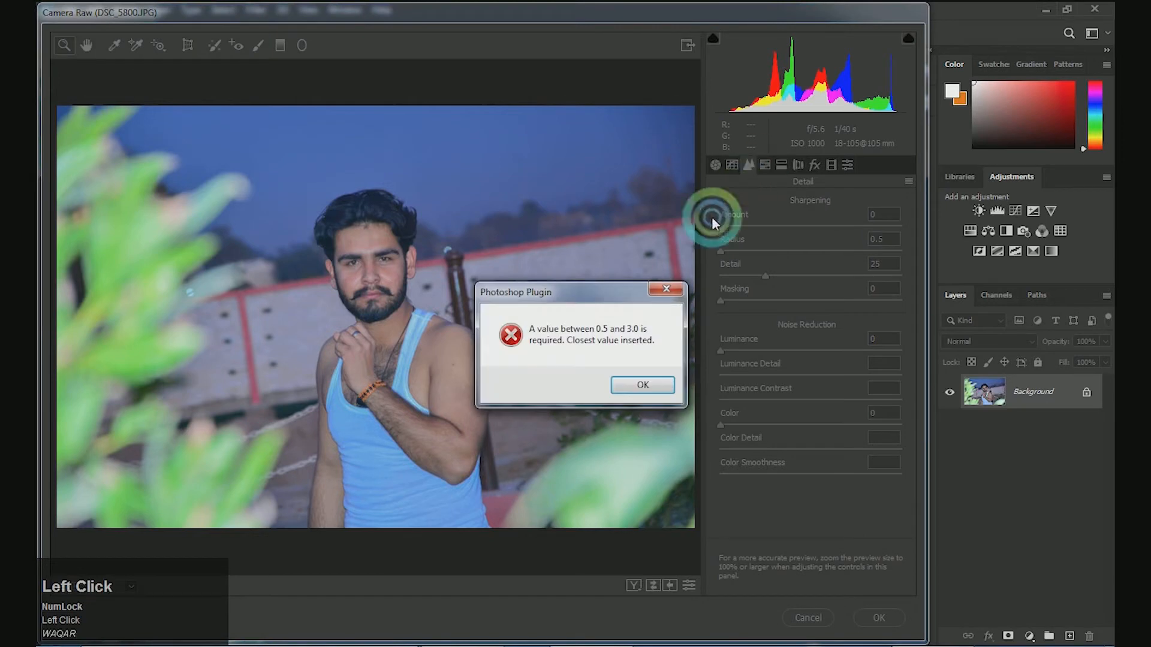
click(650, 389)
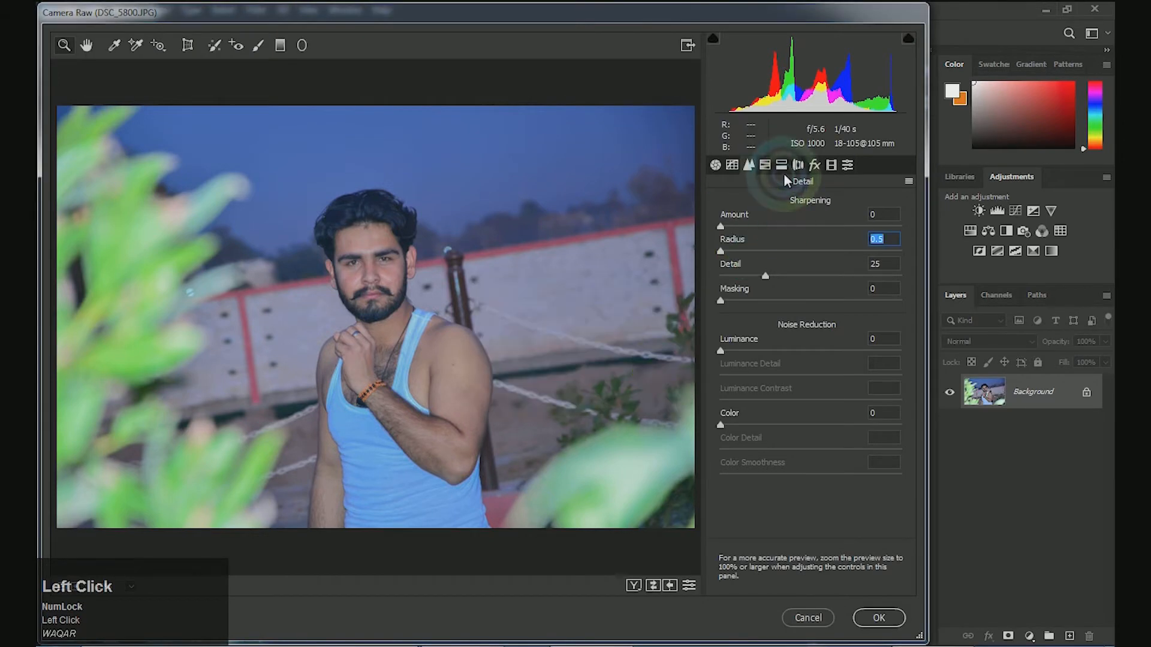
Set the grain Amount to 0 in the Camera Raw effects and apply the filter to the photo.
click(814, 165)
drag(722, 229, 681, 231)
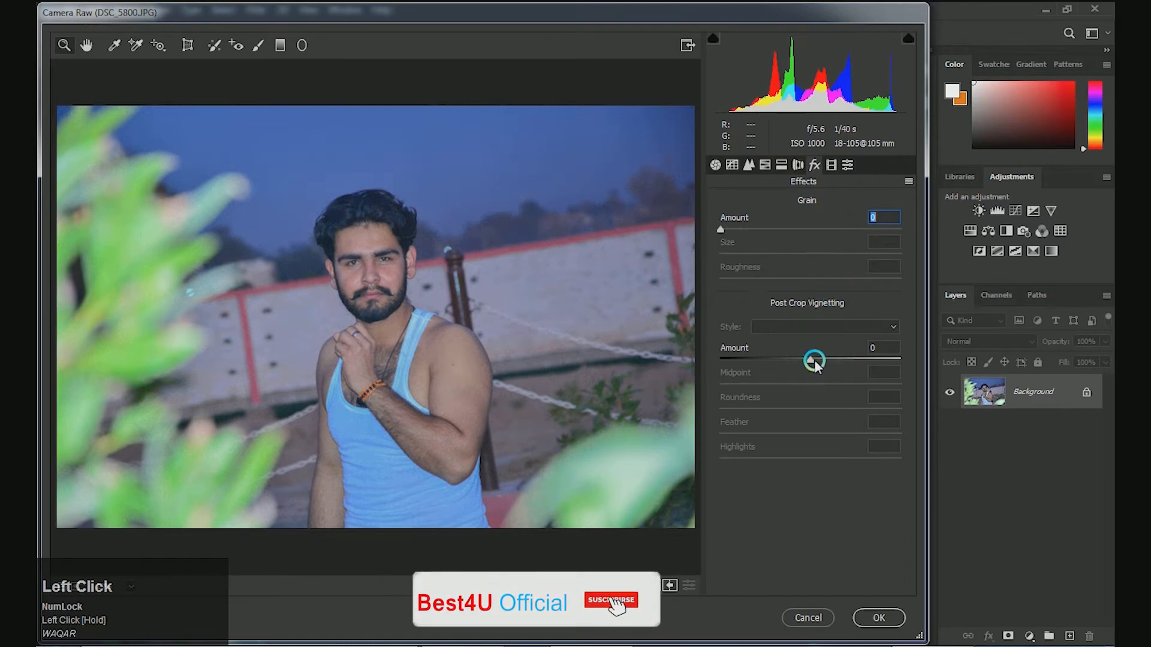
click(861, 620)
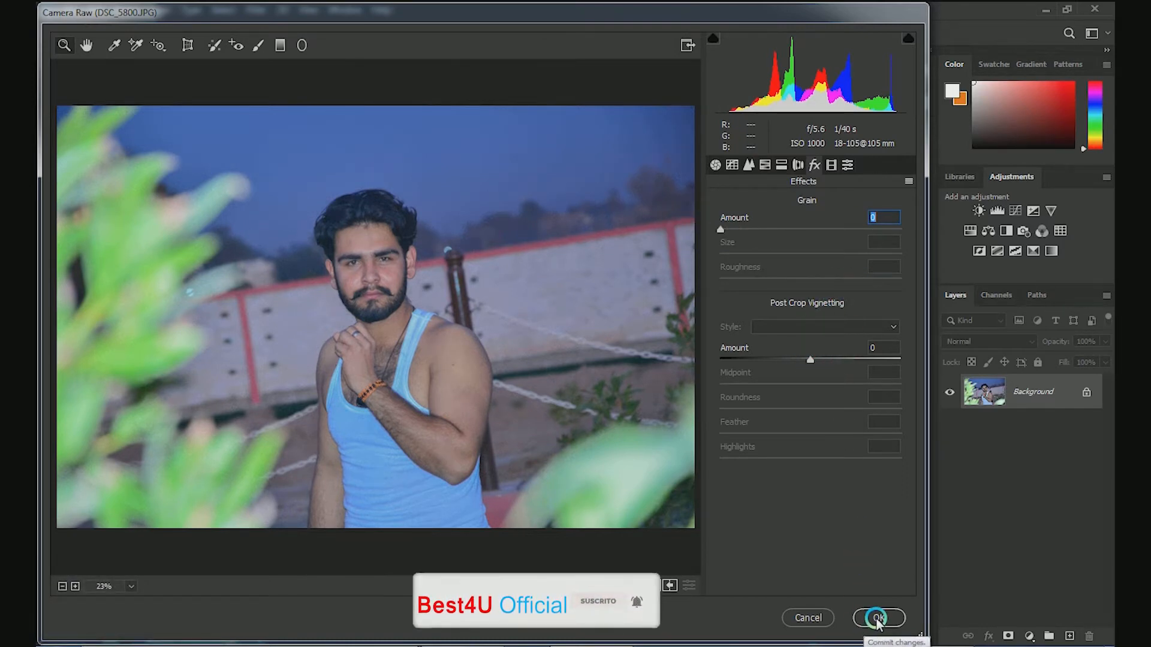
click(581, 449)
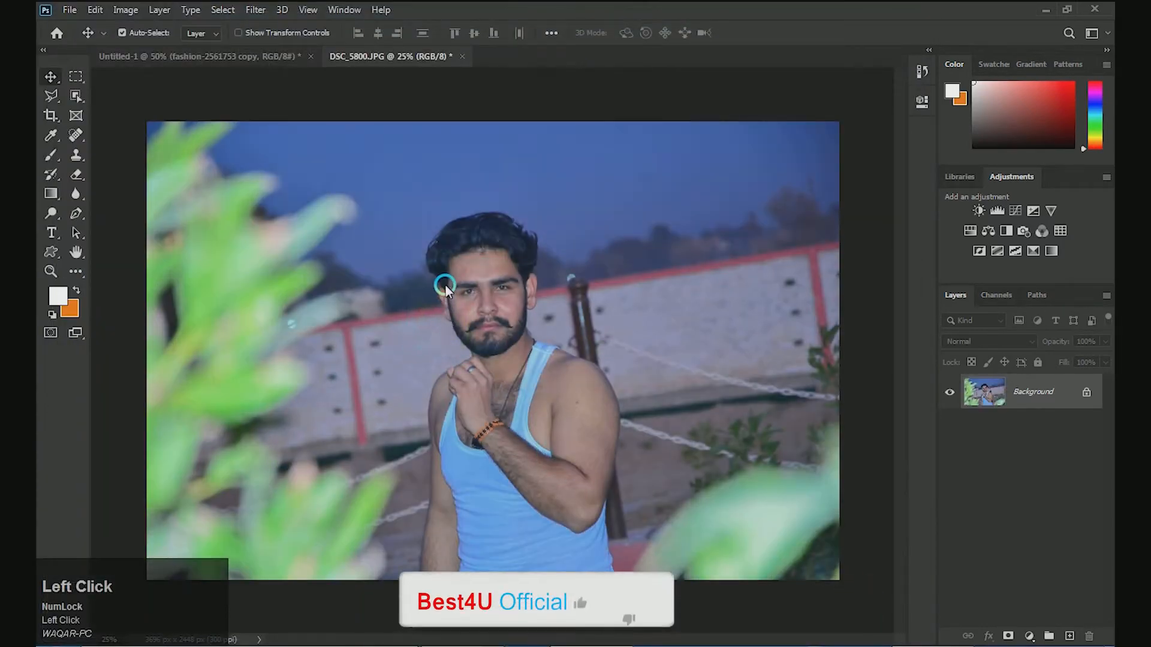
Remove the blemishes on the man's forehead and around his eyebrows with the Spot Healing Brush.
key(ctrl+equal)
key(ctrl+equal)
key(ctrl+equal)
key(ctrl+equal)
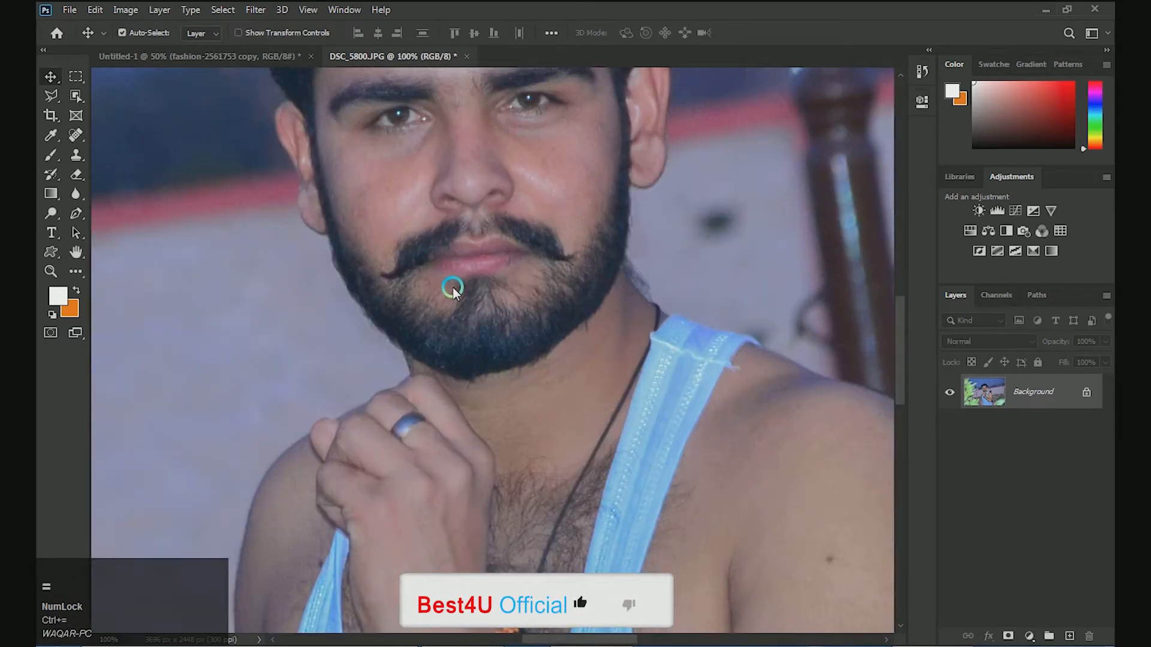
drag(452, 286, 462, 342)
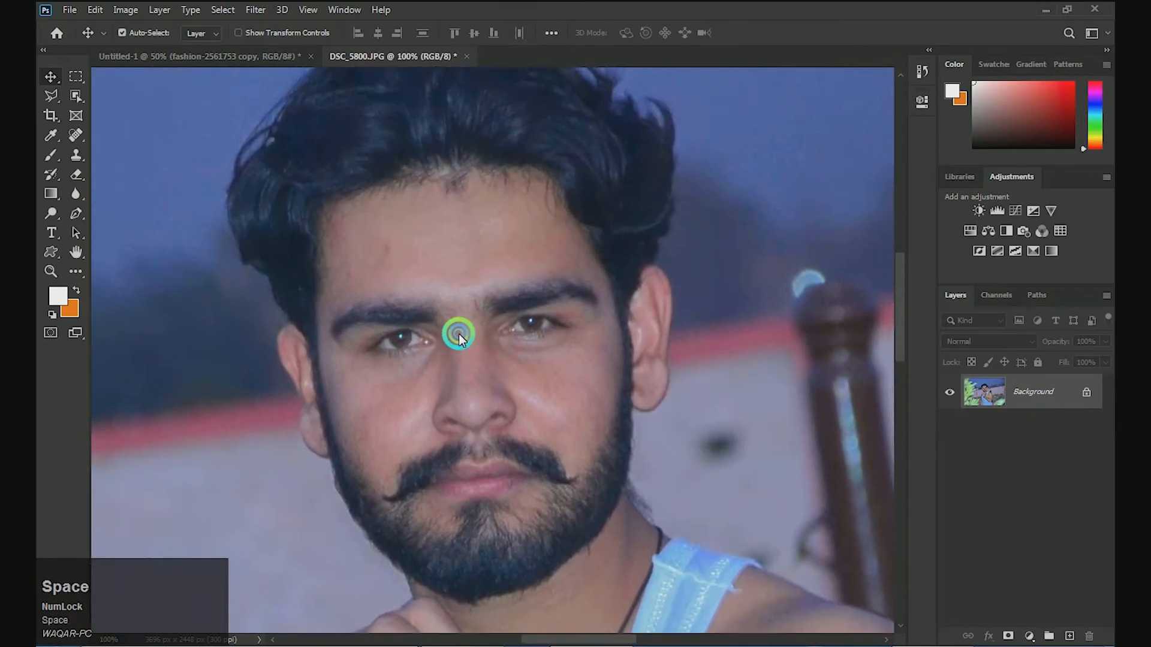
click(76, 133)
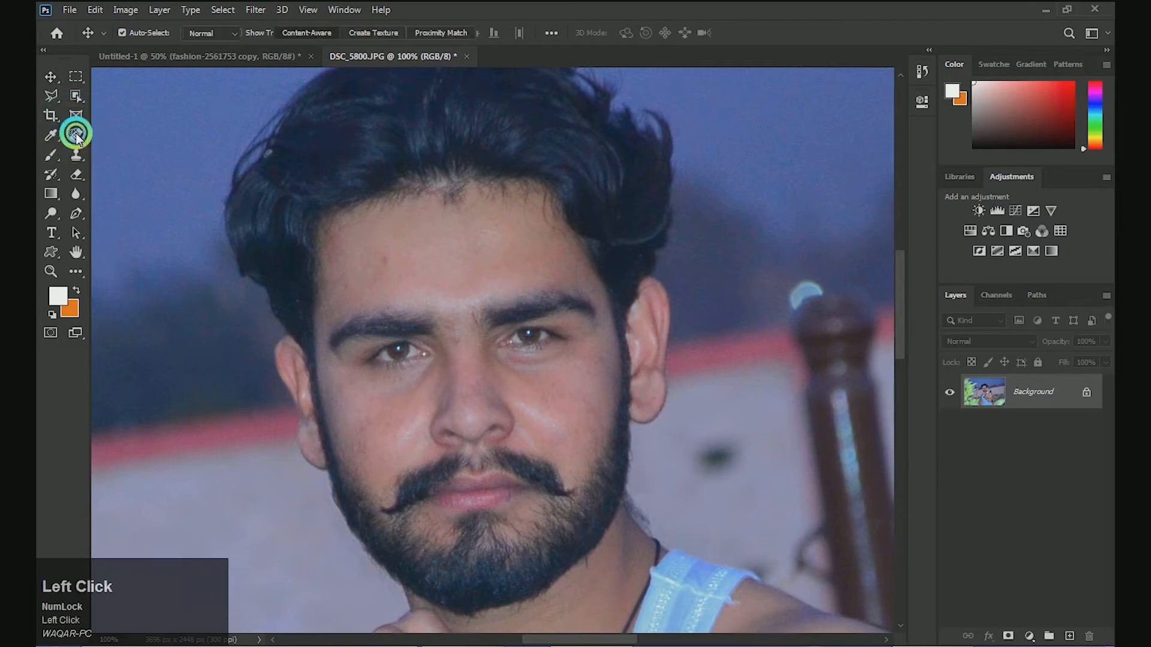
click(389, 307)
click(380, 255)
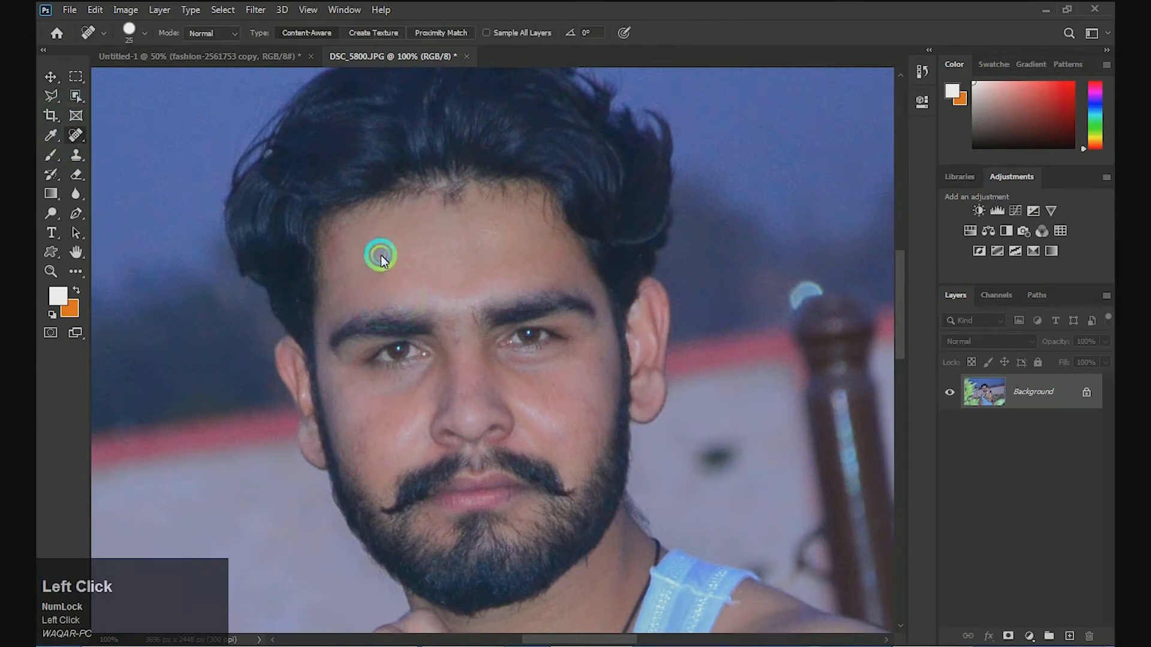
click(349, 282)
click(493, 306)
Heal the spots on both cheeks and between the eyebrows with the Spot Healing Brush.
scroll(533, 386, down, 1)
click(554, 377)
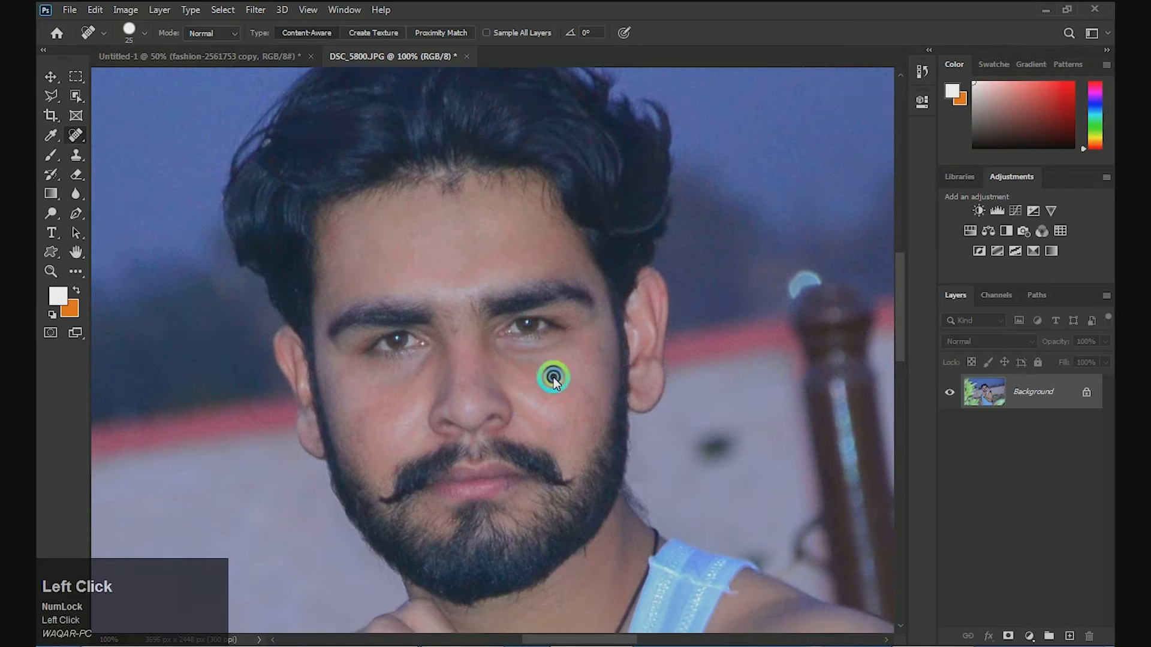
drag(554, 398, 560, 337)
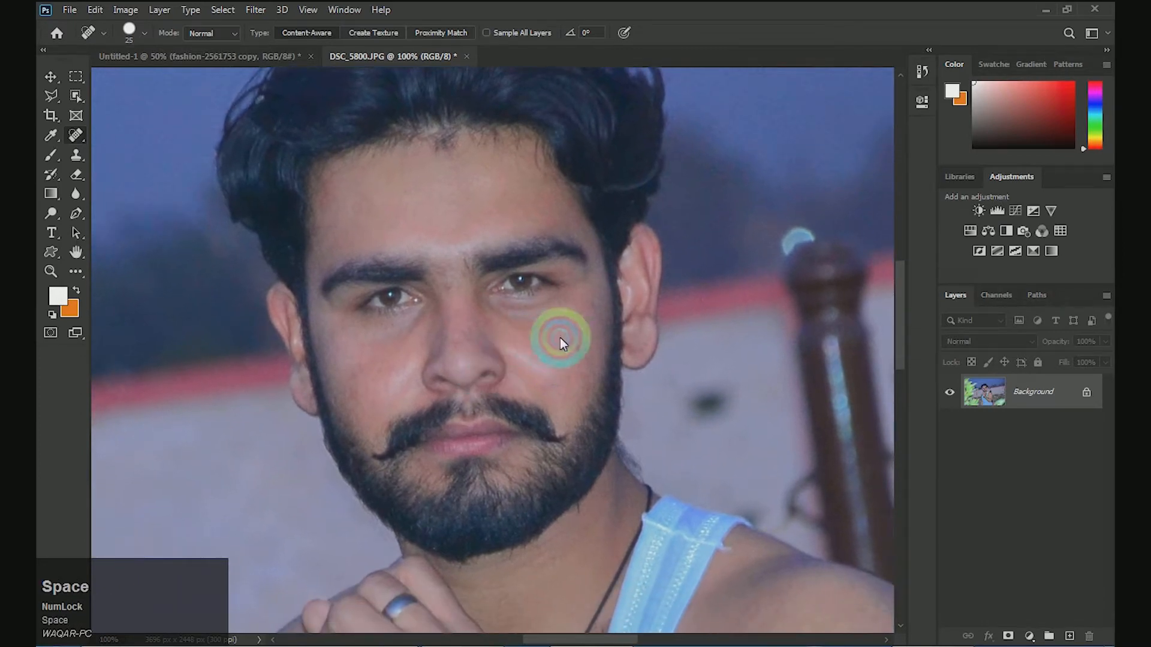
click(577, 324)
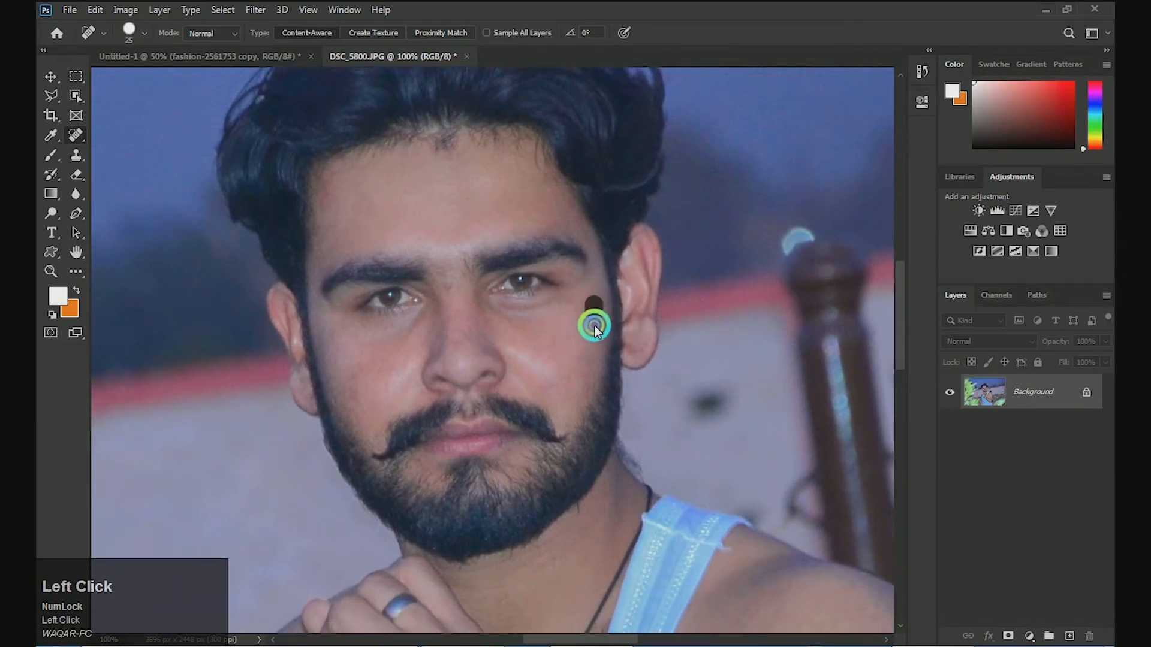
scroll(595, 335, down, 2)
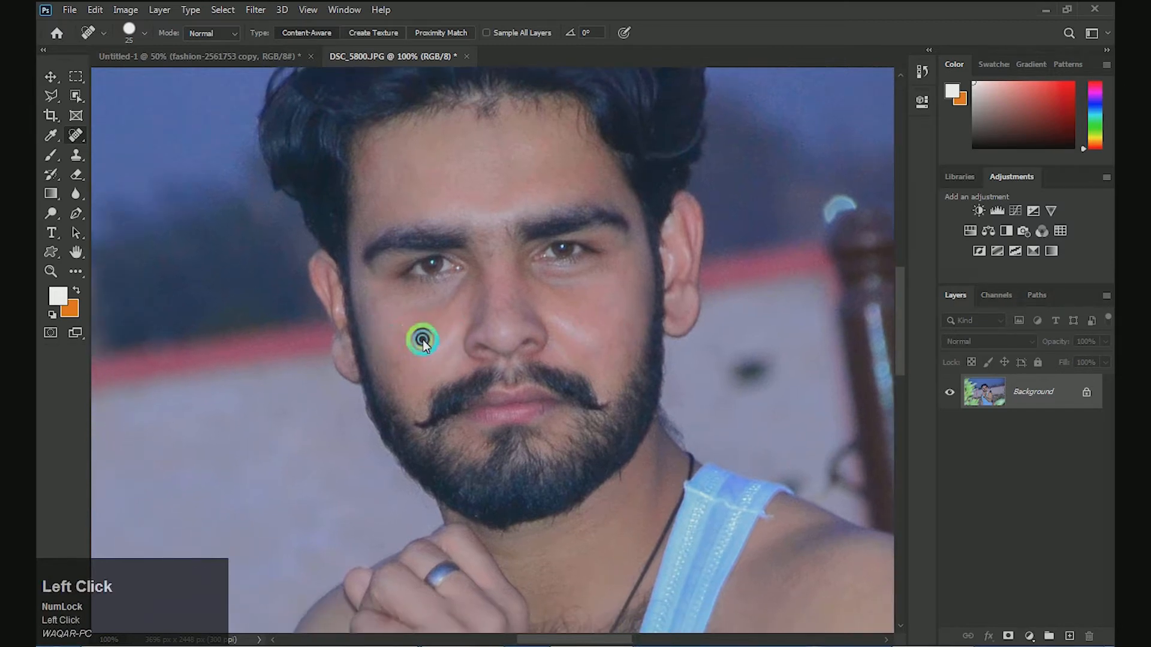
click(496, 287)
scroll(497, 285, up, 2)
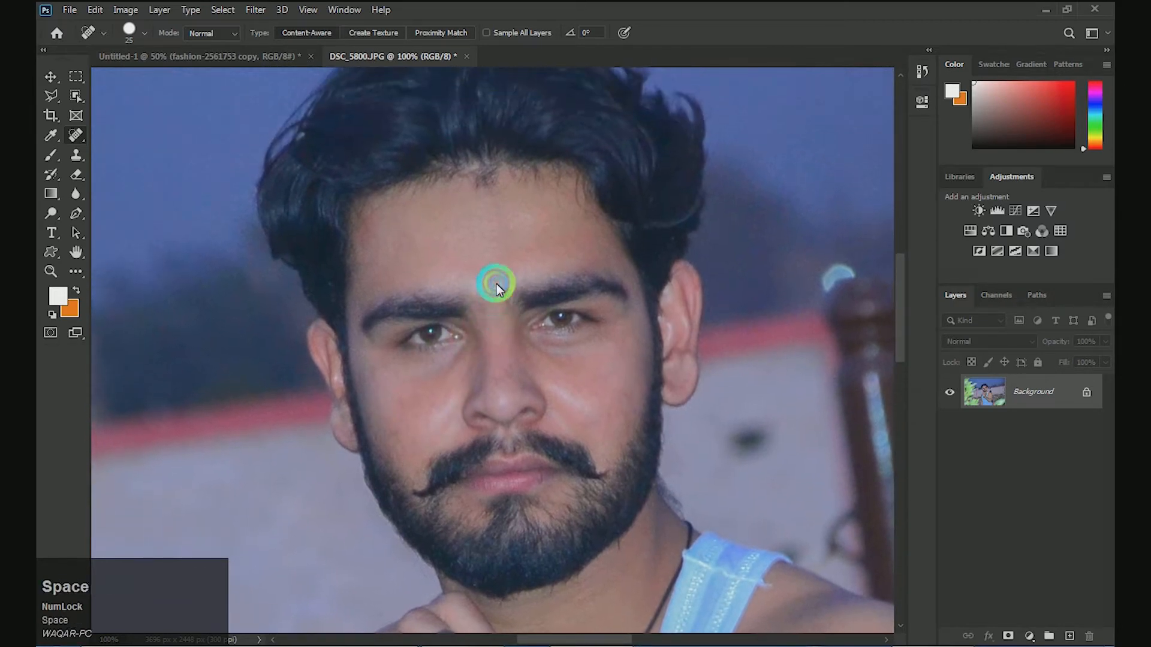
drag(509, 271, 505, 293)
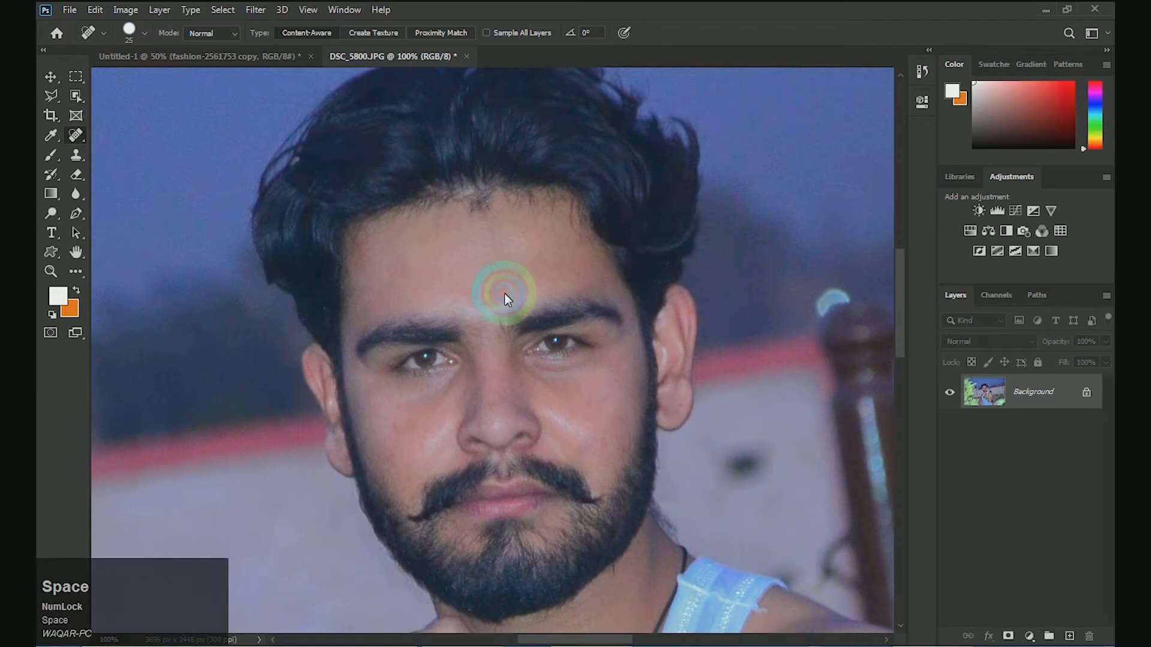
Duplicate the retouched Background layer and heal the remaining small spots on the forehead.
key(ctrl+j)
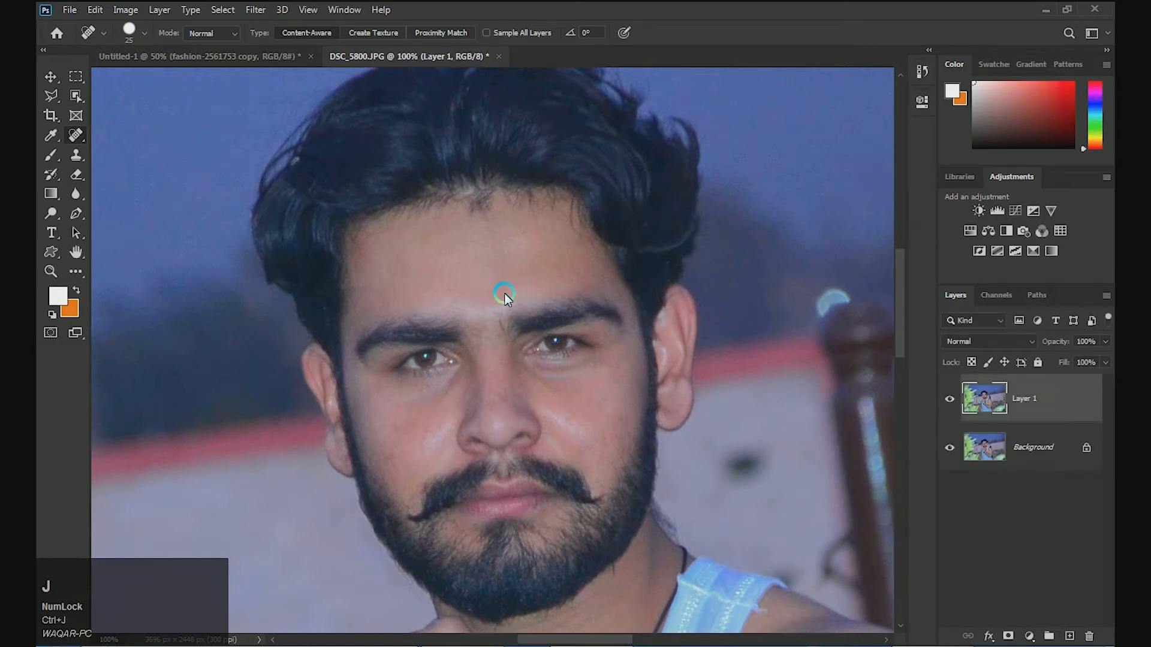
drag(505, 300, 470, 304)
key(ctrl+equal)
drag(469, 220, 471, 325)
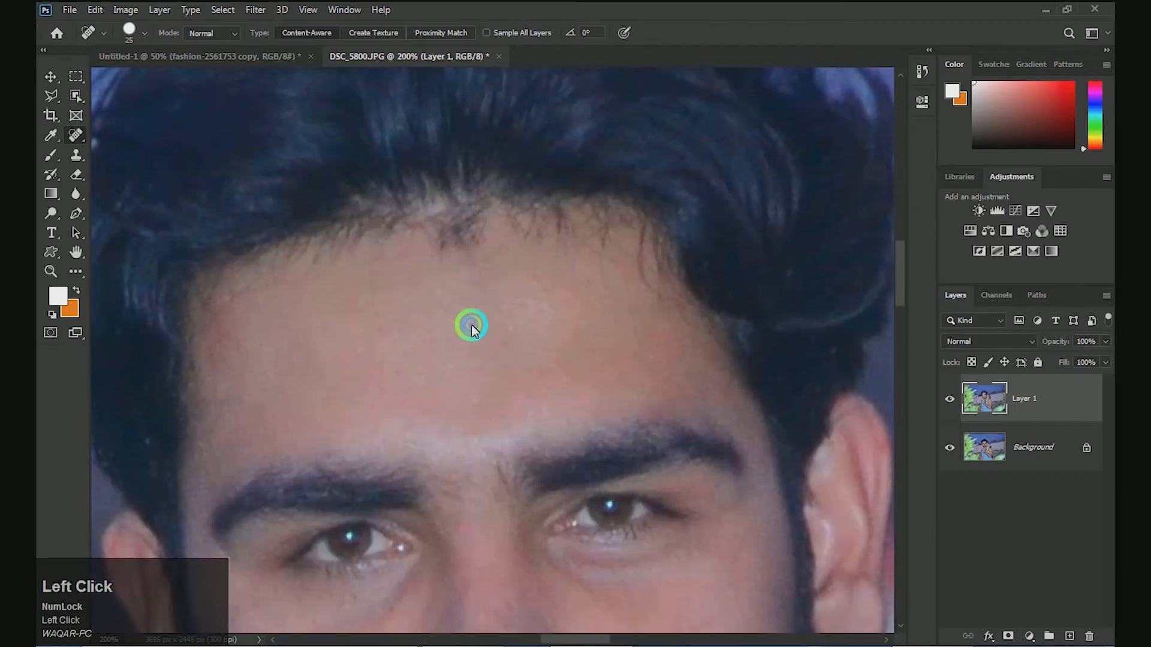
Clone clean forehead skin over the dark patch and stray hairs along the hairline with the Clone Stamp tool.
click(76, 155)
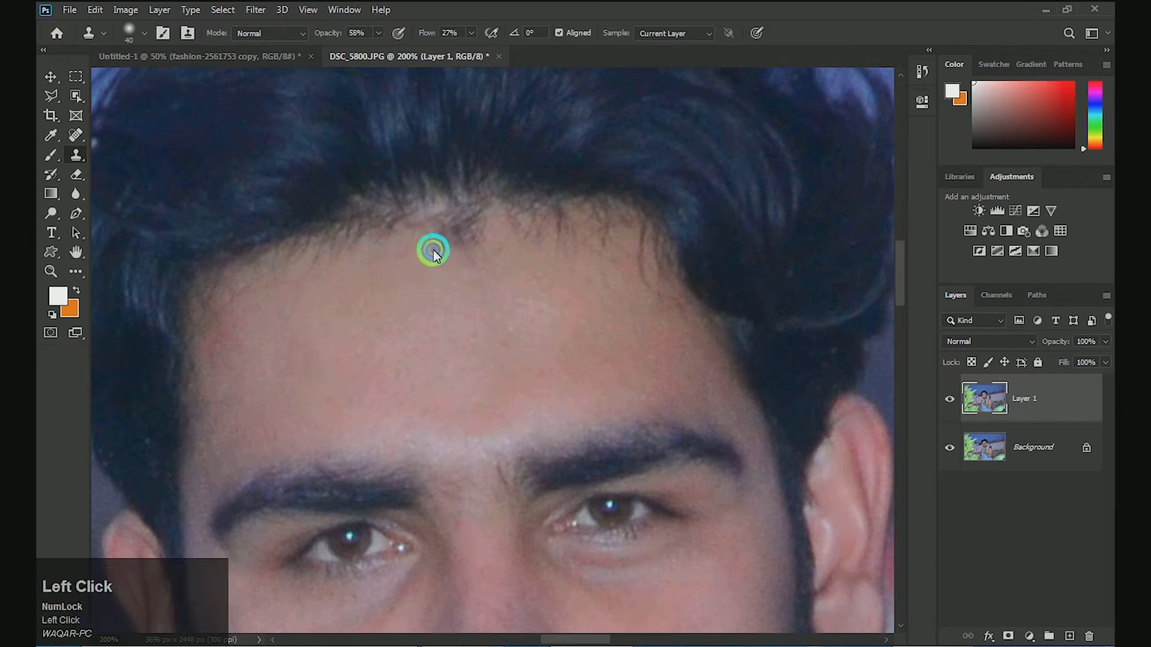
drag(452, 247, 472, 245)
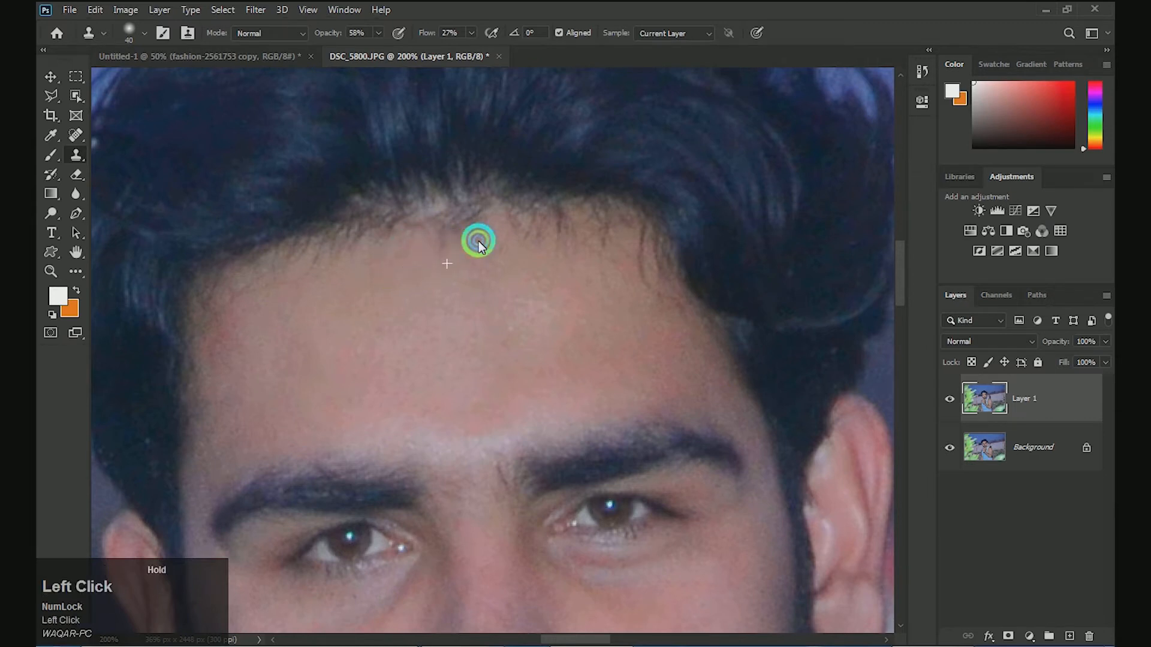
click(445, 242)
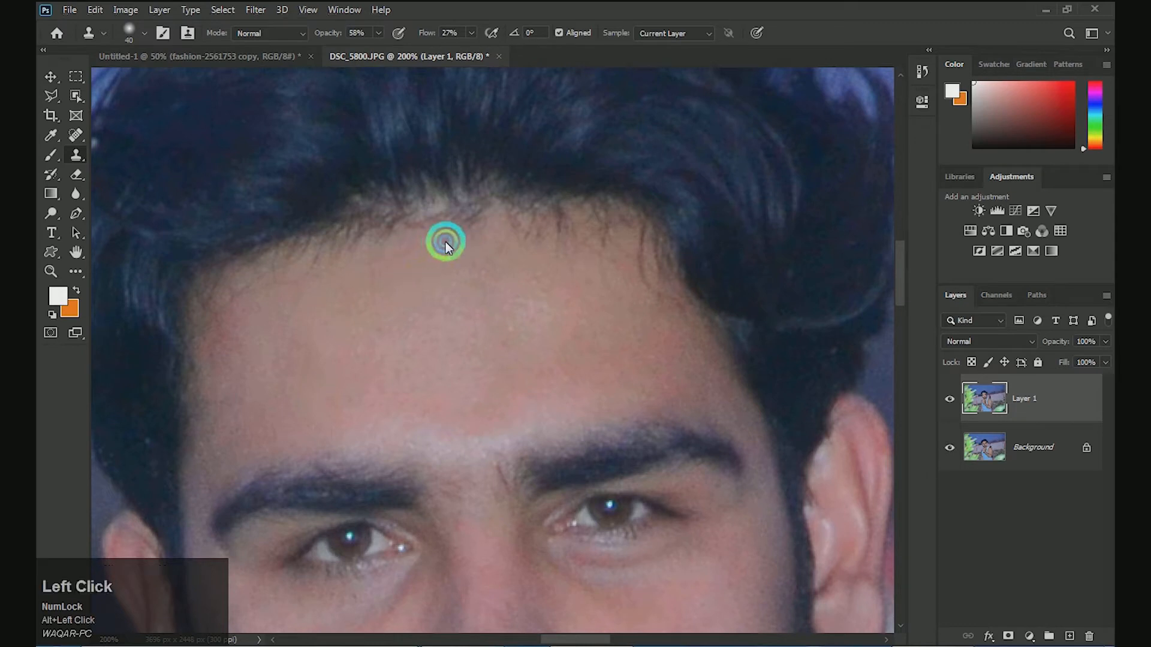
click(468, 240)
click(564, 241)
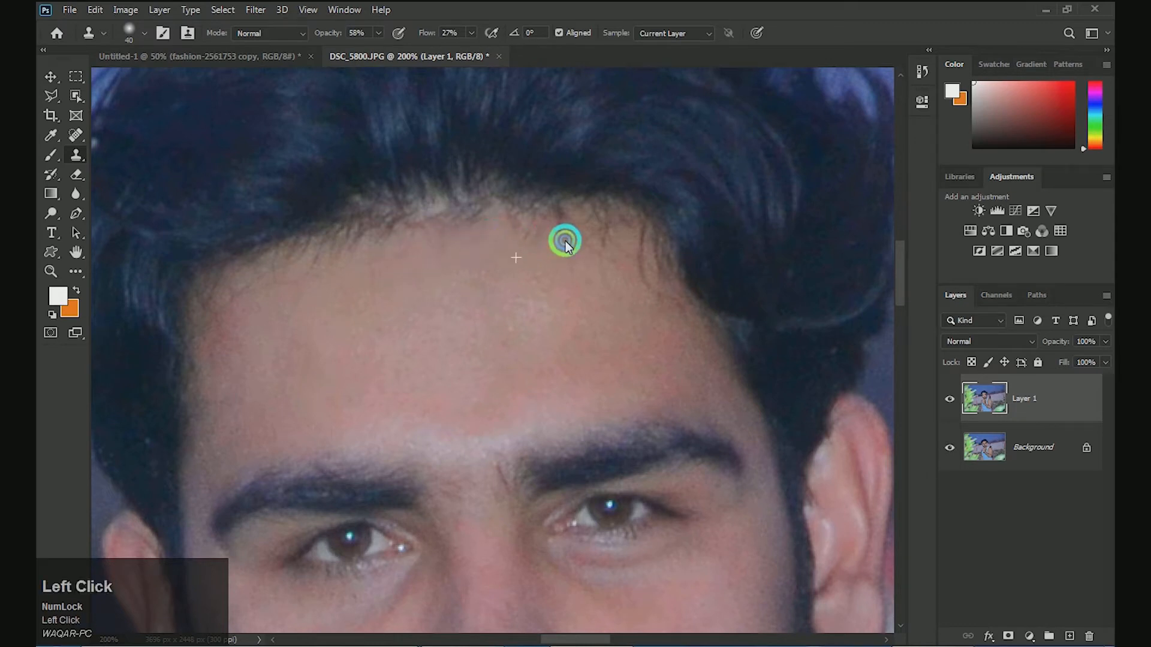
drag(533, 246, 524, 241)
mouse_move(587, 277)
mouse_down()
mouse_move(615, 256)
mouse_move(567, 248)
mouse_up()
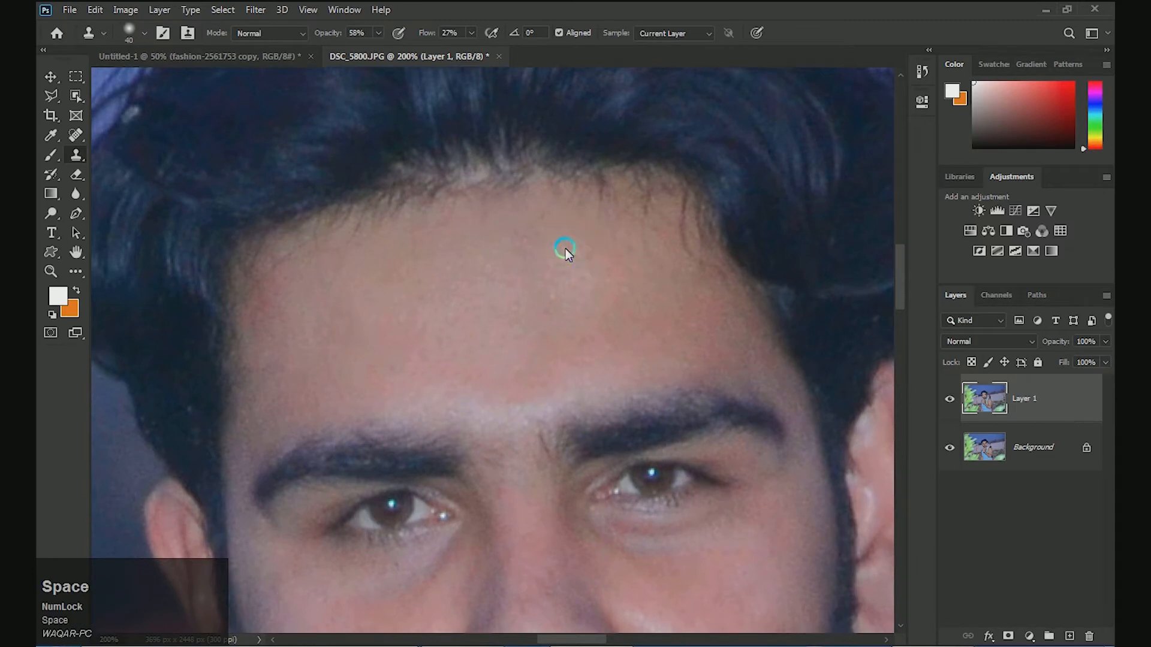
Switch to the Brush tool at 50 px and sample the pinkish skin tone from the man's right cheek.
key(ctrl+minus)
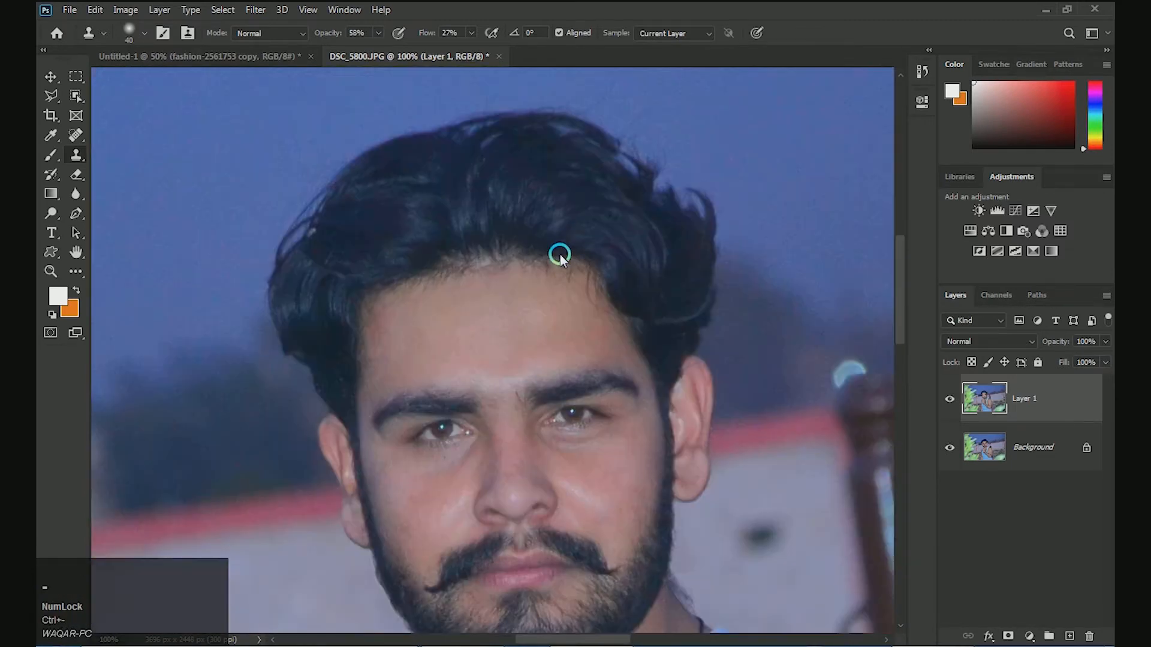
drag(530, 360, 558, 347)
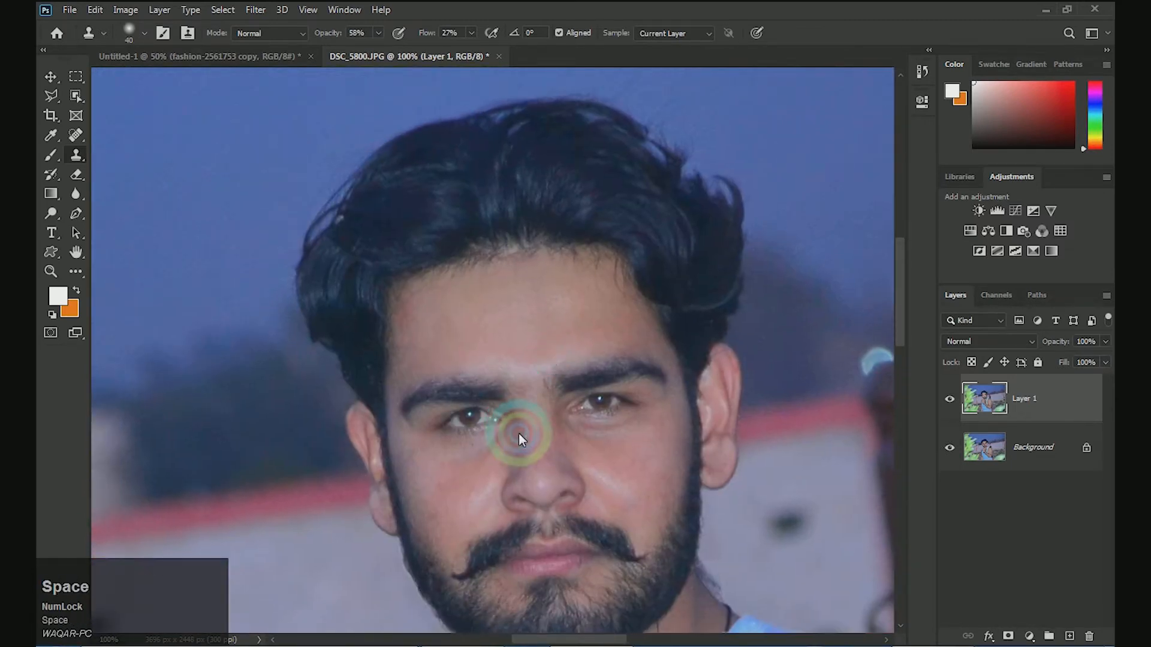
key(b)
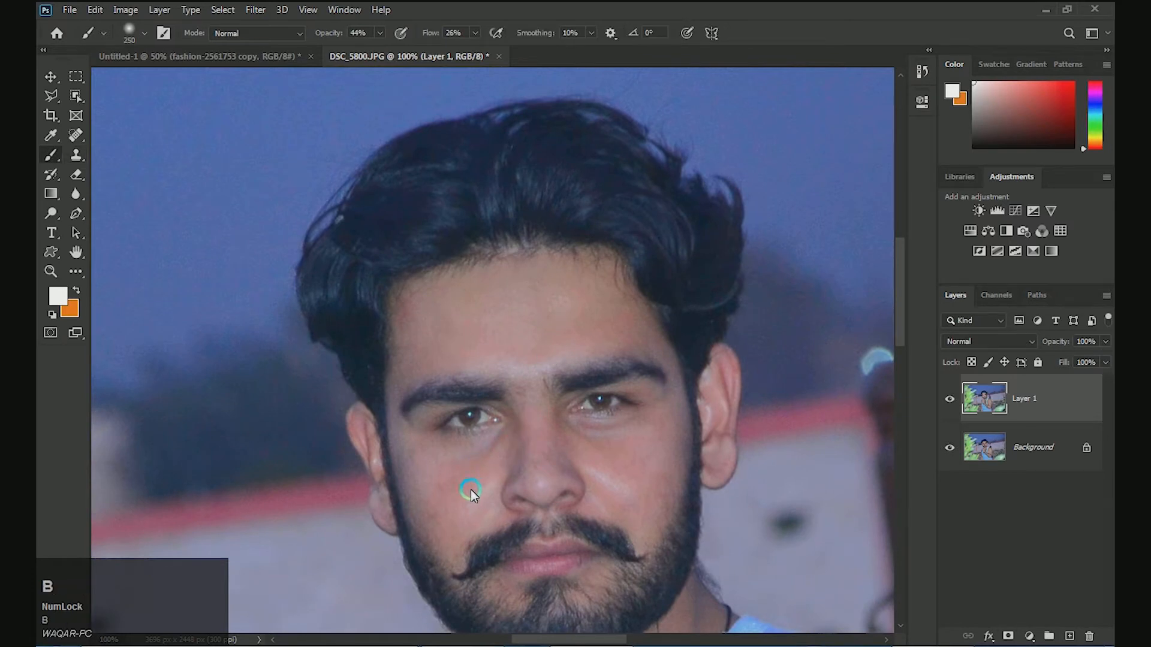
alt+click(466, 495)
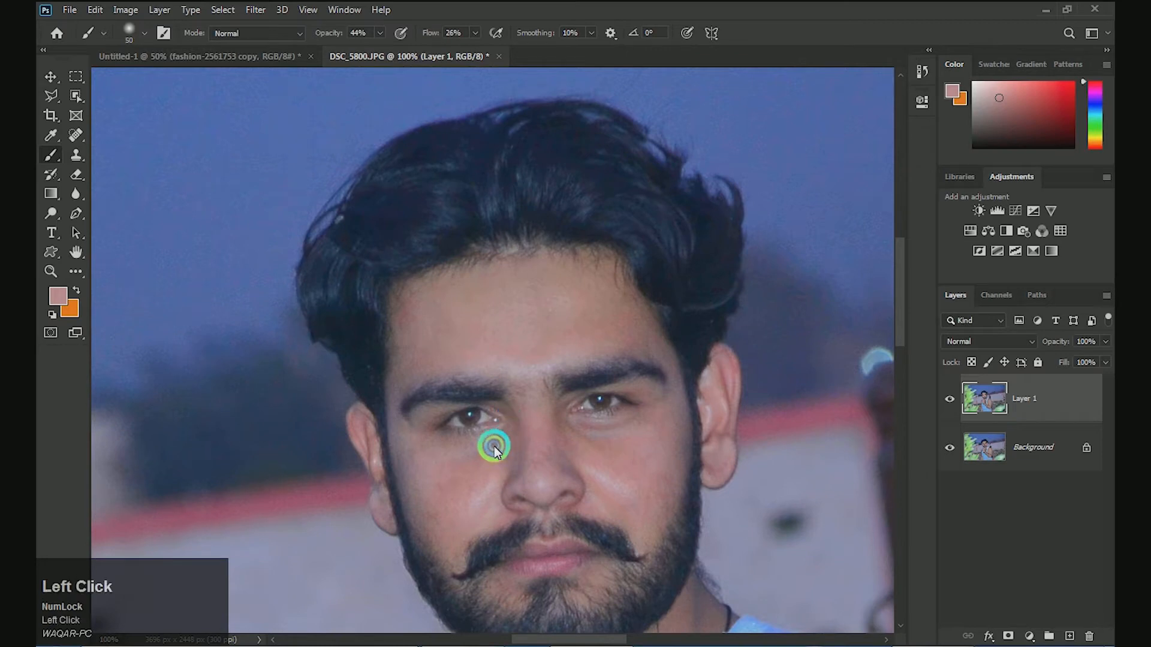
Brush the sampled skin tone over the man's right cheek, from under the eye down to the beard line.
key(ctrl+equal)
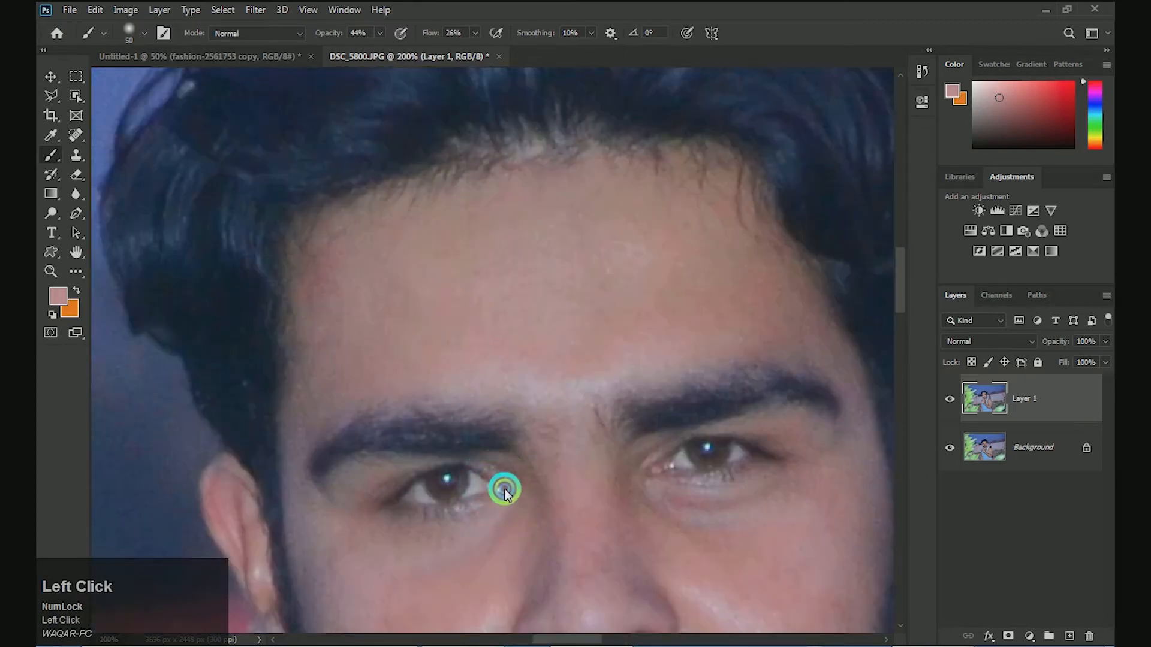
drag(505, 492, 491, 423)
drag(393, 527, 376, 419)
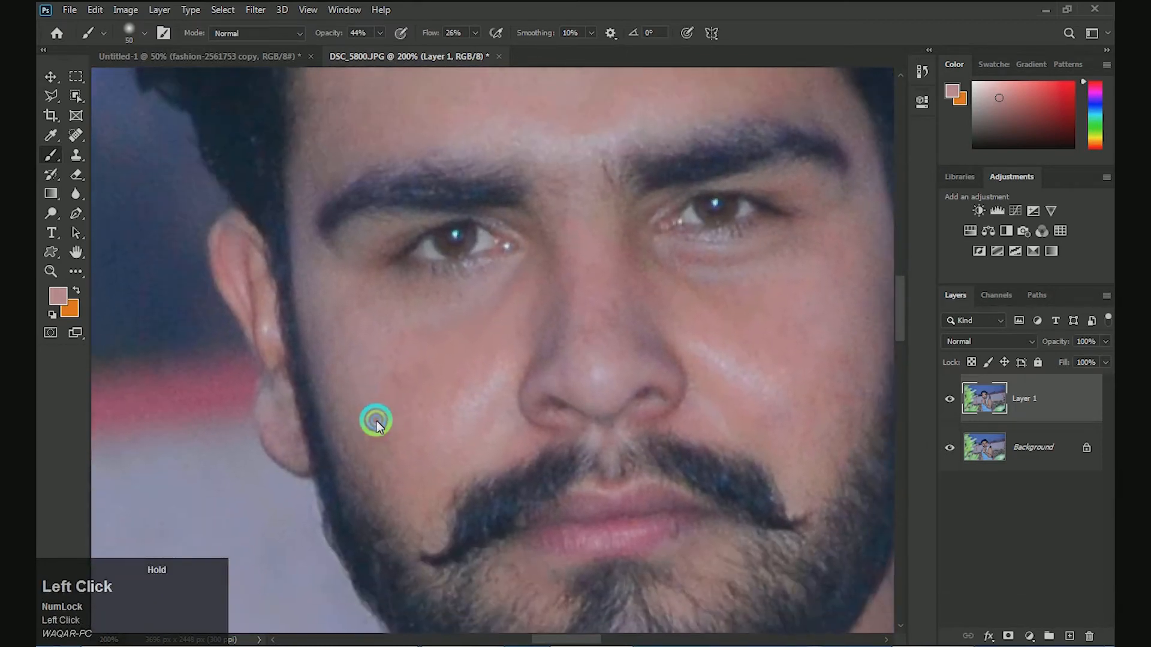
mouse_move(322, 357)
mouse_down()
mouse_move(328, 311)
mouse_move(382, 465)
mouse_move(385, 334)
mouse_up()
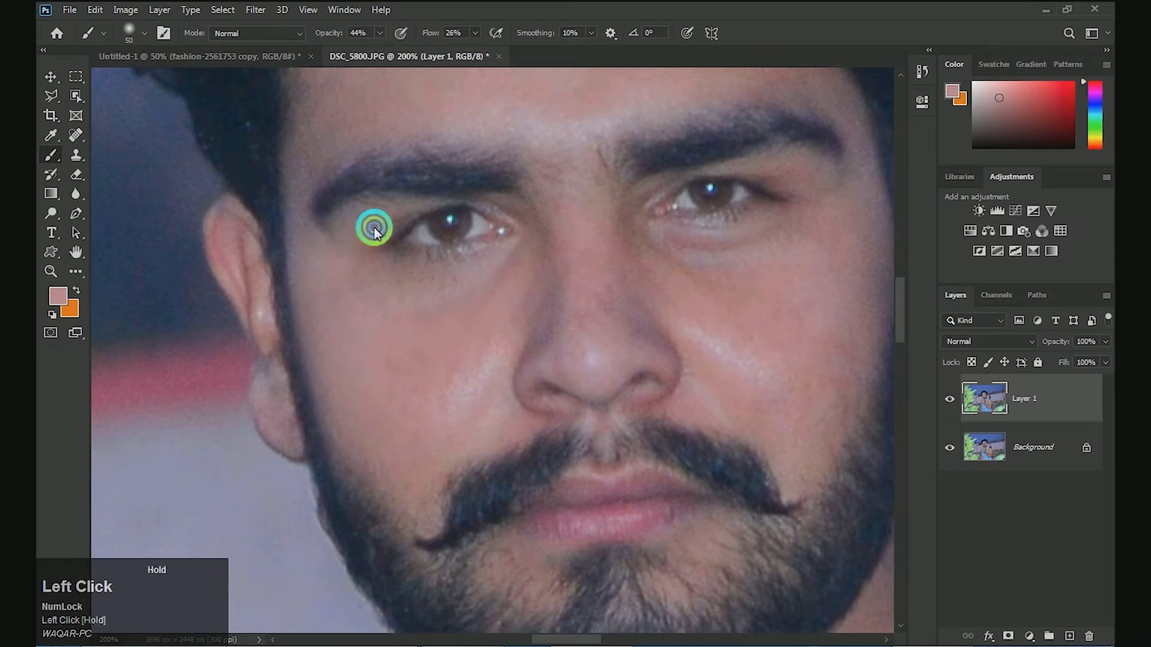
drag(374, 228, 421, 289)
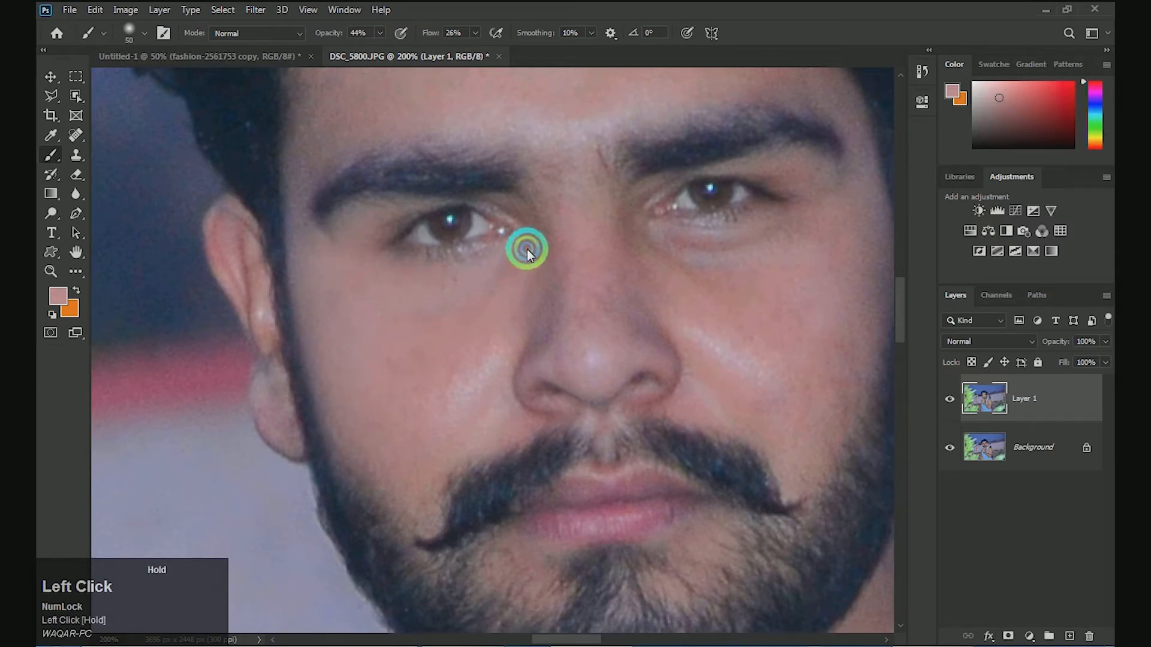
drag(527, 249, 442, 414)
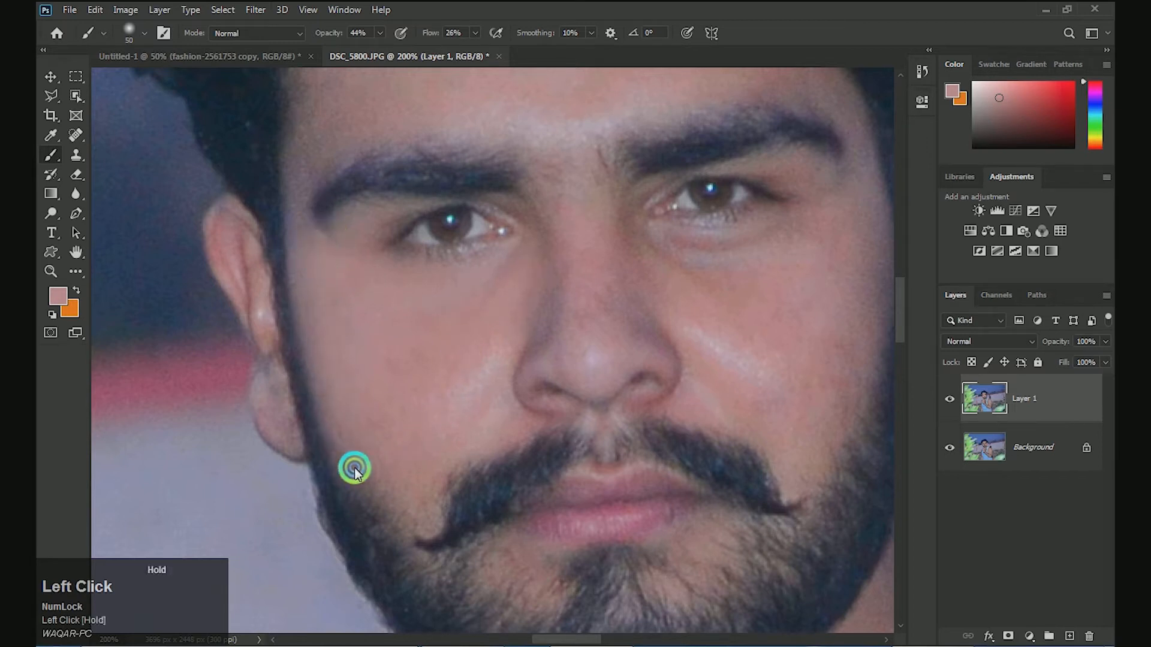
drag(354, 468, 436, 447)
Paint the sampled skin tone along the right side of the man's nose, below the inner eye corner.
key(space)
drag(465, 357, 426, 429)
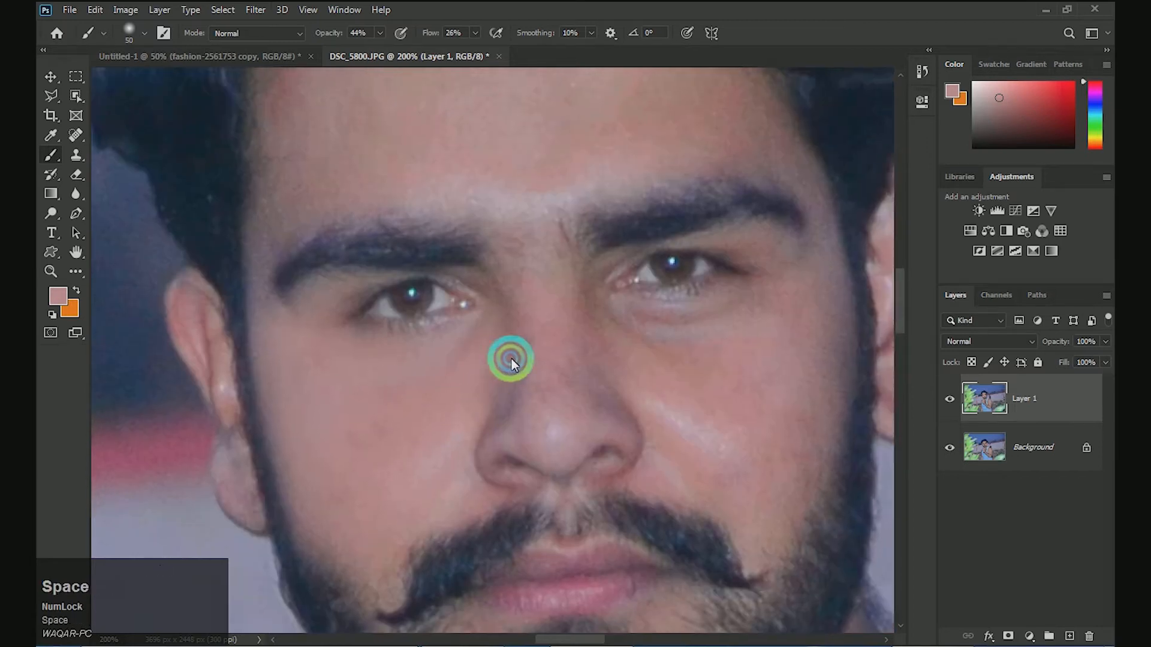
drag(510, 360, 519, 333)
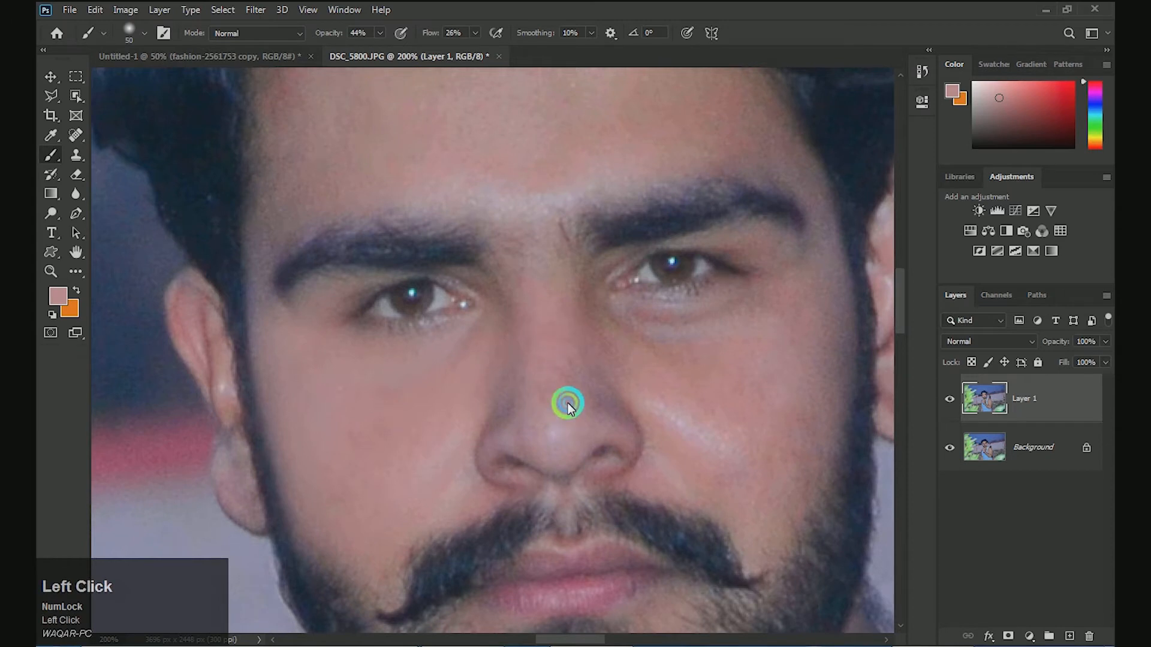
Smooth the man's left cheek with the sampled skin tone, from the outer eye area down to the beard.
key(space)
mouse_move(568, 403)
mouse_down()
mouse_move(496, 375)
mouse_move(483, 244)
mouse_move(588, 291)
mouse_move(647, 247)
mouse_move(562, 295)
mouse_move(657, 267)
mouse_move(692, 234)
mouse_move(698, 255)
mouse_up()
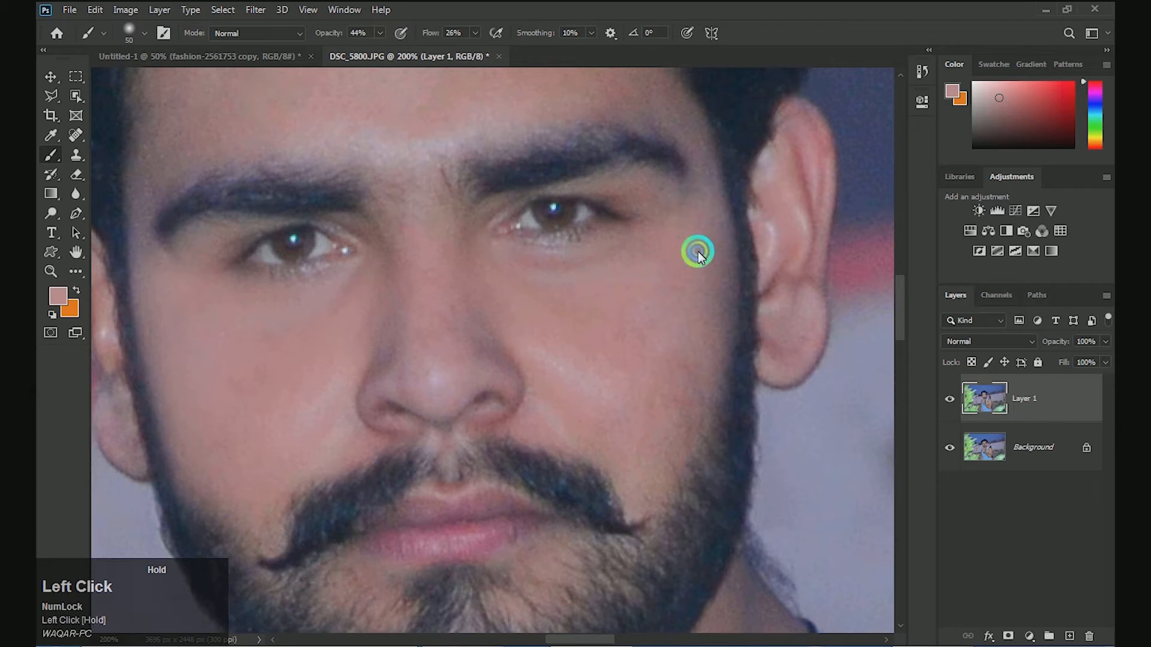
key(space)
mouse_move(665, 290)
mouse_down()
mouse_move(671, 246)
mouse_move(621, 283)
mouse_move(522, 264)
mouse_move(619, 388)
mouse_move(684, 357)
mouse_move(645, 403)
mouse_move(679, 265)
mouse_move(658, 231)
mouse_move(653, 186)
mouse_up()
key(space)
drag(662, 360, 652, 238)
mouse_move(698, 377)
mouse_down()
mouse_move(737, 275)
mouse_move(717, 417)
mouse_move(755, 324)
mouse_move(726, 400)
mouse_move(693, 438)
mouse_up()
key(space)
drag(693, 428, 699, 382)
Brush the skin tone over the neck between the beard, the raised hand and the necklace cord.
key(space)
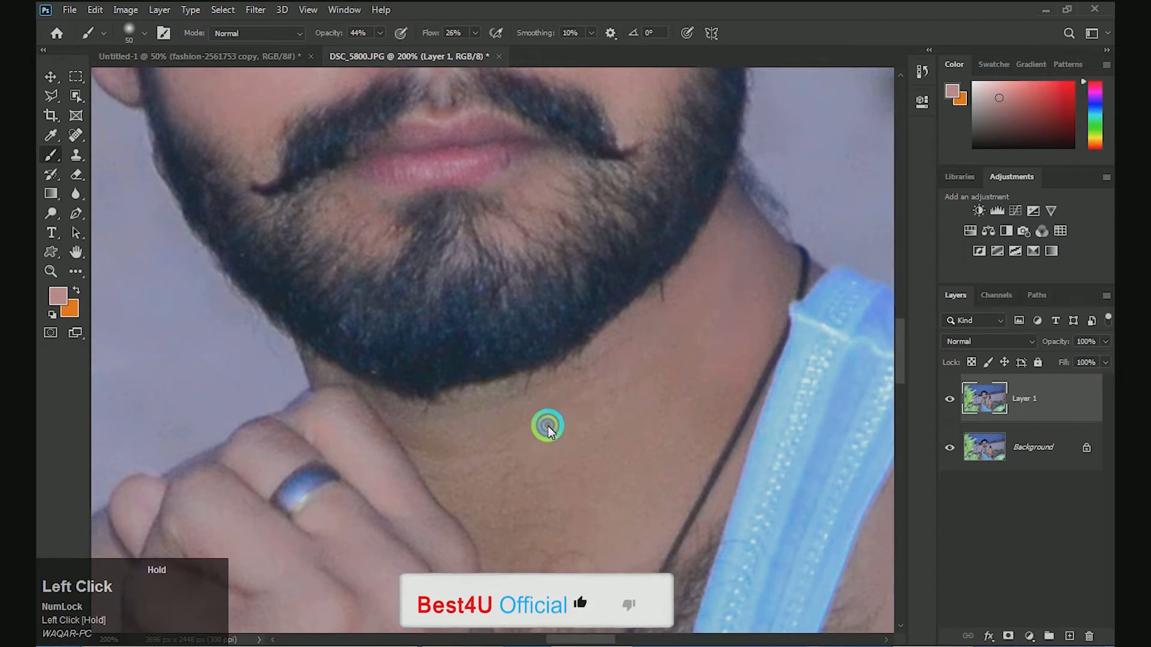
drag(547, 424, 603, 398)
drag(524, 394, 769, 261)
key(space)
drag(719, 340, 605, 310)
mouse_move(406, 393)
mouse_down()
mouse_move(440, 467)
mouse_move(627, 311)
mouse_move(493, 463)
mouse_move(713, 268)
mouse_move(605, 436)
mouse_move(576, 438)
mouse_move(502, 498)
mouse_up()
key(space)
drag(505, 491, 542, 439)
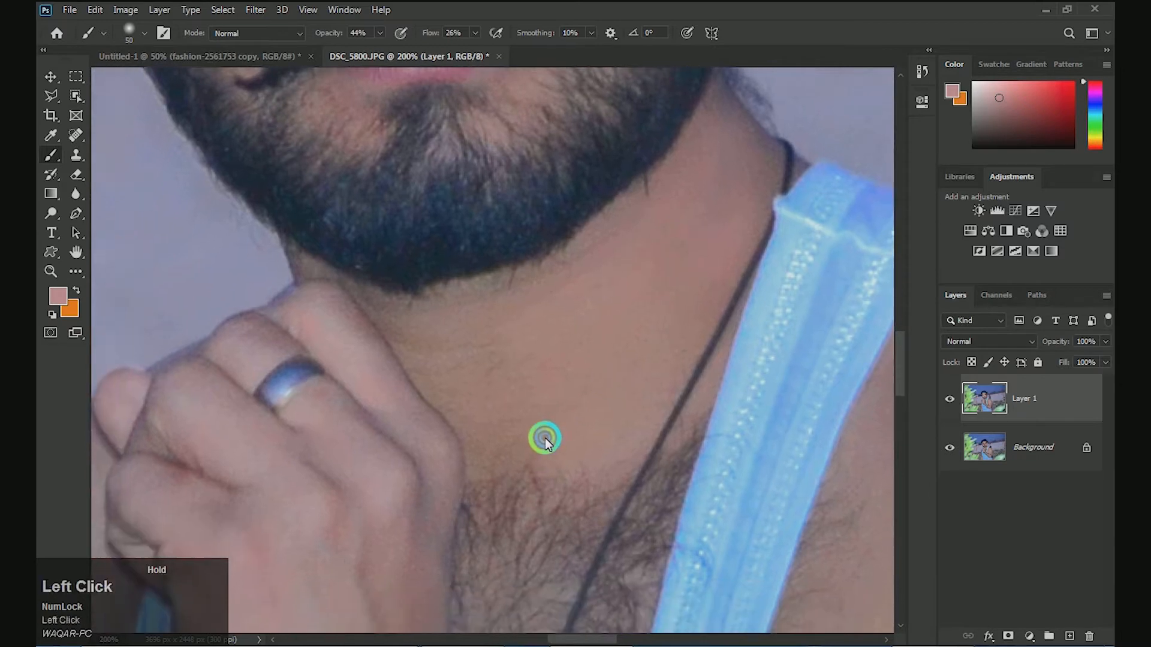
mouse_move(608, 330)
mouse_down()
mouse_move(560, 267)
mouse_move(385, 306)
mouse_move(488, 403)
mouse_move(401, 335)
mouse_move(490, 362)
mouse_up()
Paint the skin tone over the lower neck beside the hand, down to the edge of the chest hair.
key(space)
mouse_move(489, 445)
mouse_down()
mouse_move(490, 372)
mouse_move(458, 308)
mouse_up()
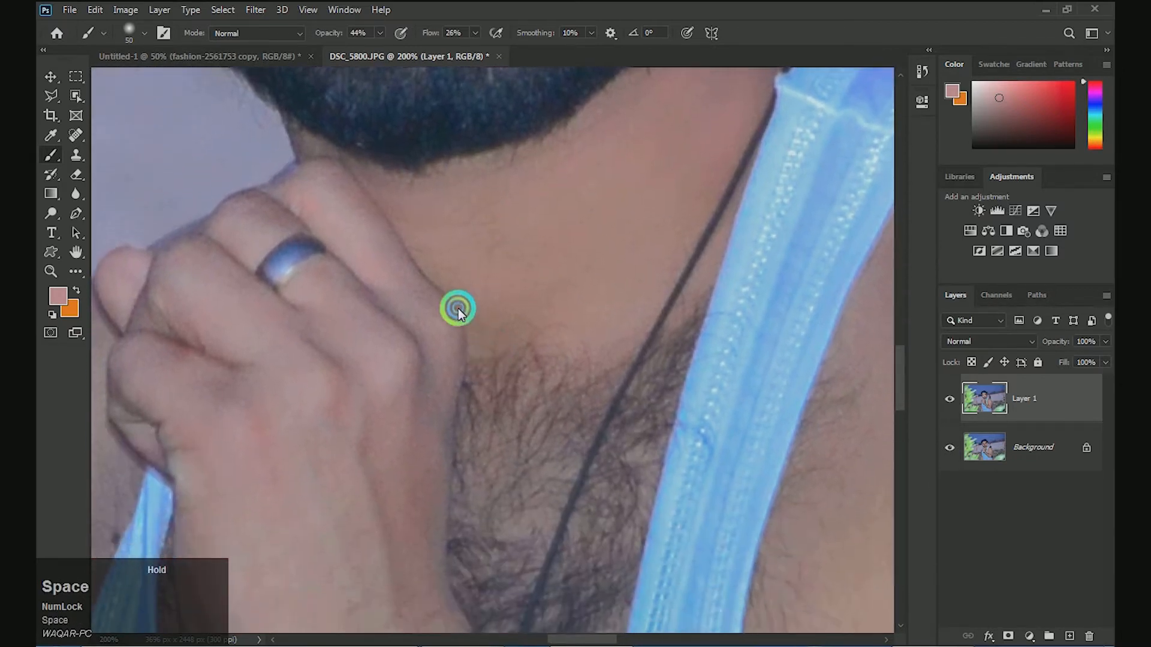
click(491, 350)
mouse_move(491, 351)
mouse_down()
mouse_move(540, 298)
mouse_move(493, 361)
mouse_up()
key(space)
drag(492, 373, 505, 313)
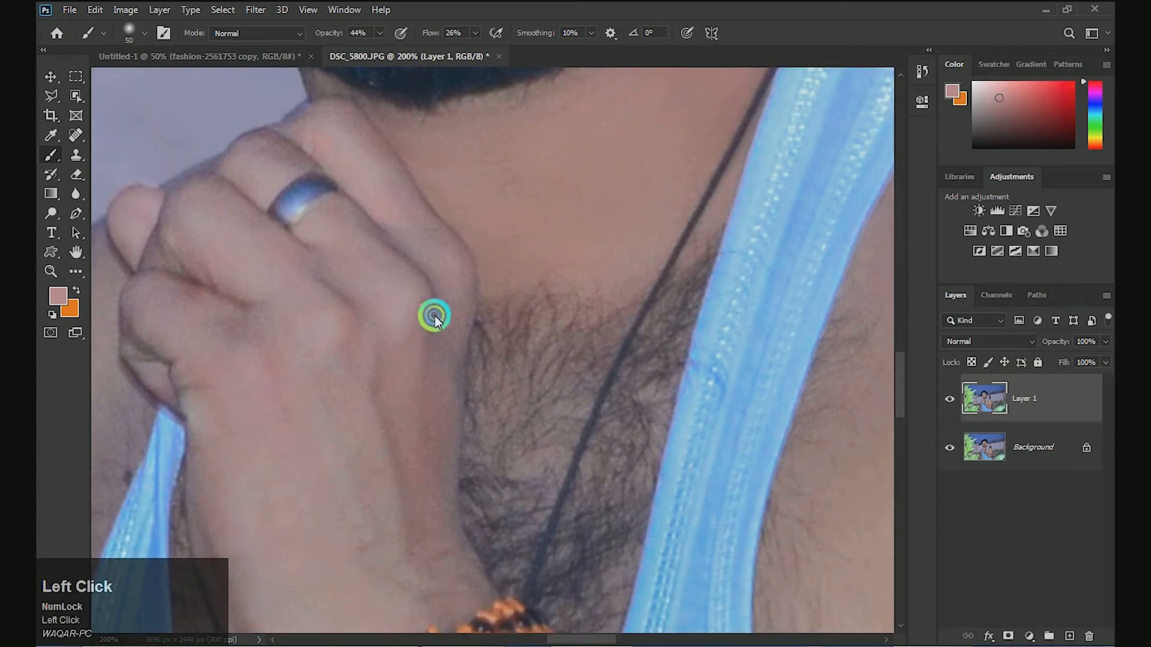
Smooth the fingers and knuckles of the raised hand with the sampled skin tone.
mouse_move(434, 315)
mouse_down()
mouse_move(432, 517)
mouse_move(404, 236)
mouse_move(354, 162)
mouse_up()
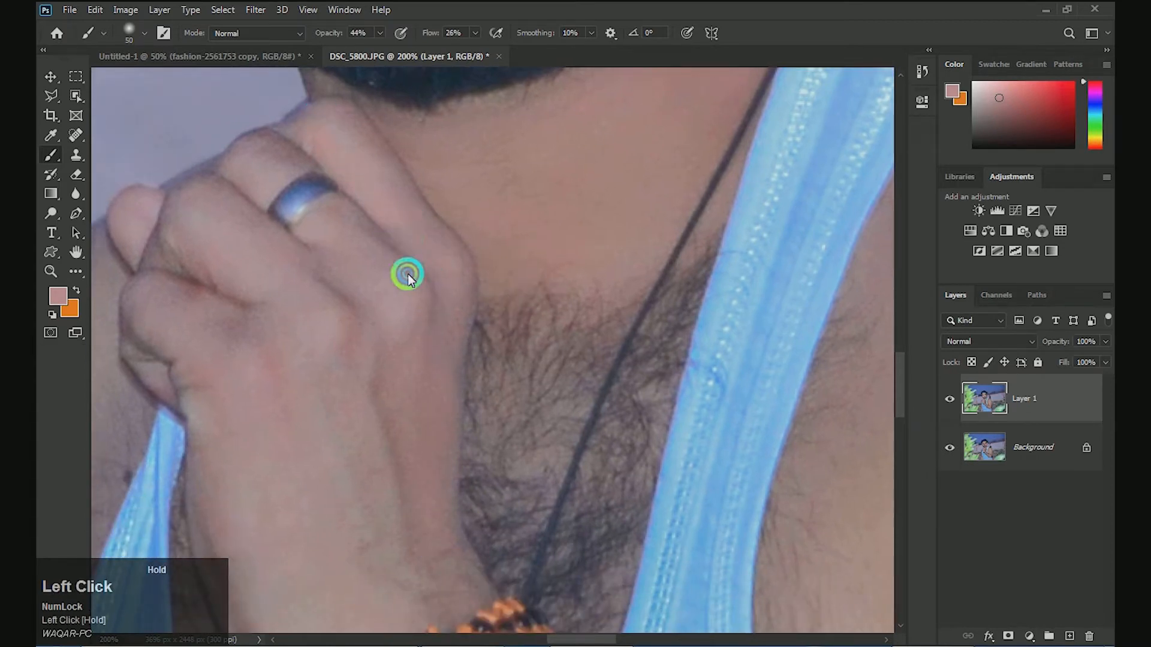
drag(408, 277, 326, 187)
click(195, 293)
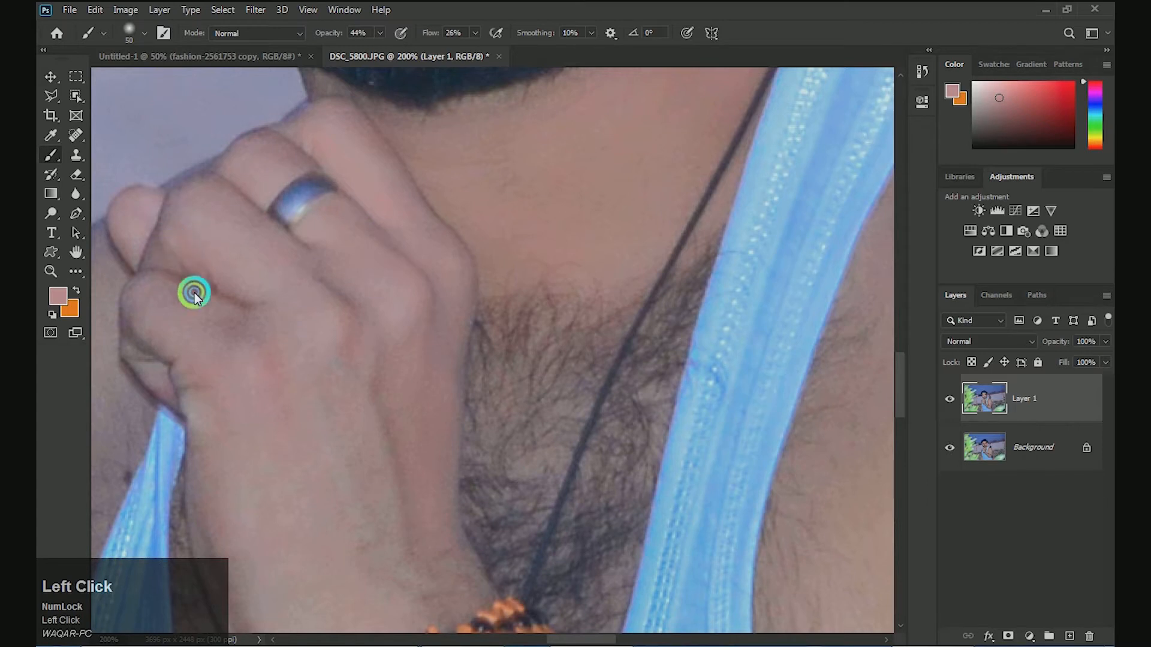
drag(288, 383, 293, 277)
drag(384, 285, 352, 309)
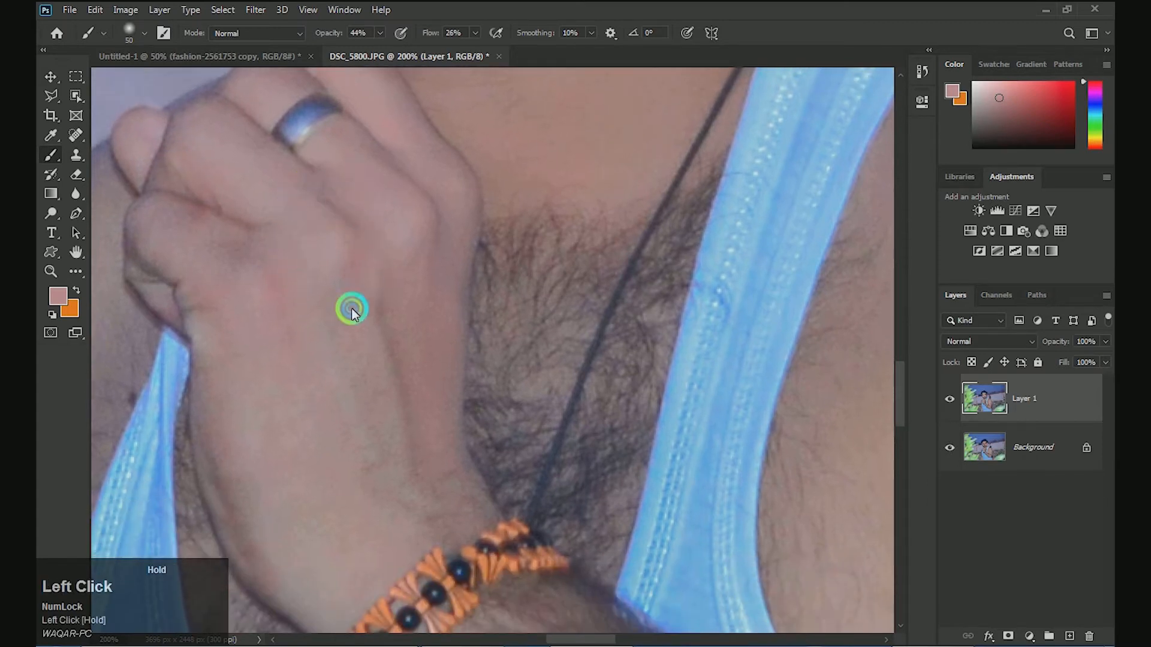
drag(212, 236, 207, 238)
Brush the skin tone over the back of the hand down to the beaded bracelet.
drag(285, 274, 292, 206)
drag(232, 381, 240, 451)
drag(272, 504, 343, 564)
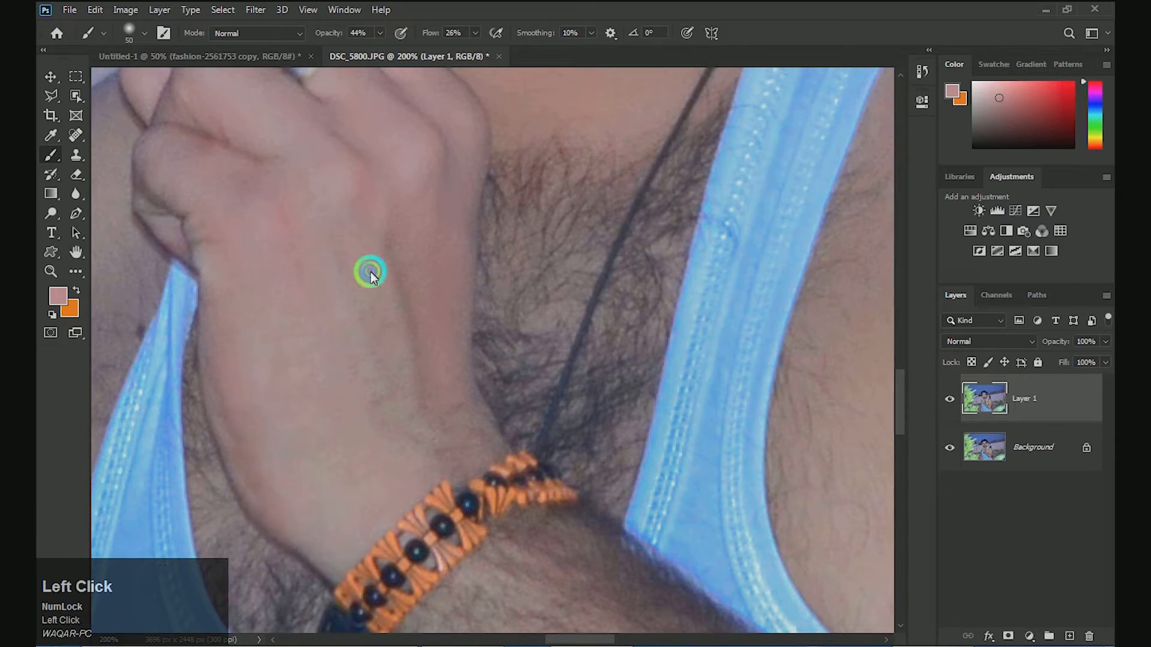
mouse_move(369, 274)
mouse_down()
mouse_move(412, 257)
mouse_move(440, 426)
mouse_move(394, 466)
mouse_move(368, 256)
mouse_up()
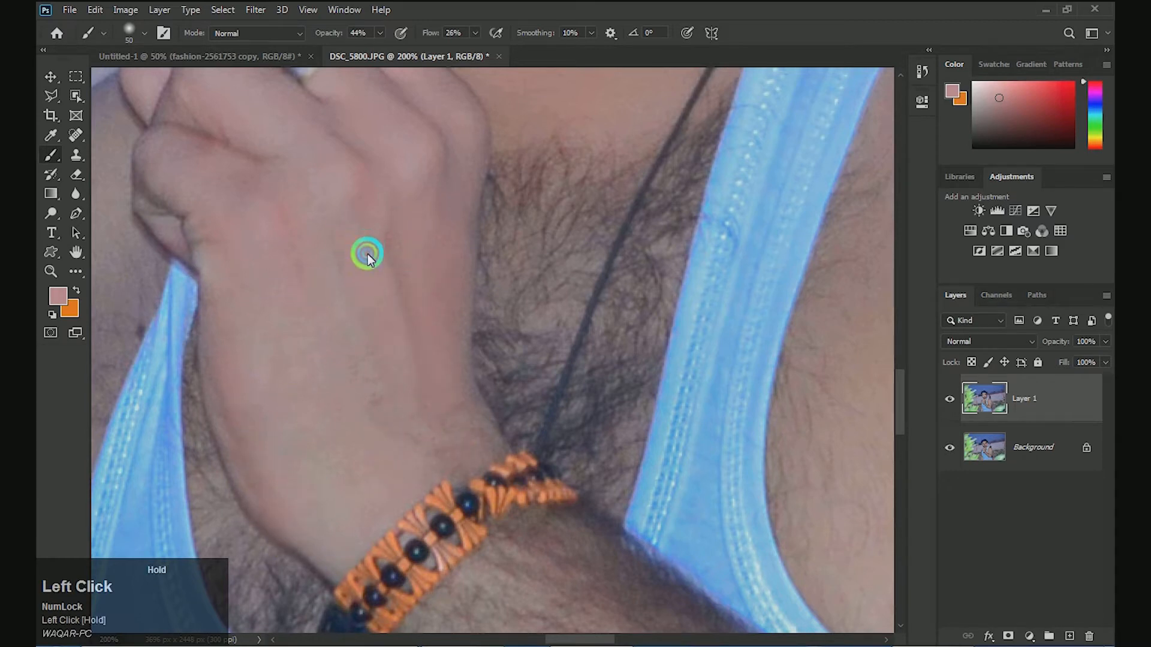
drag(397, 299, 462, 504)
Touch up the folded fingers beside the ring with the sampled skin tone.
drag(382, 297, 428, 383)
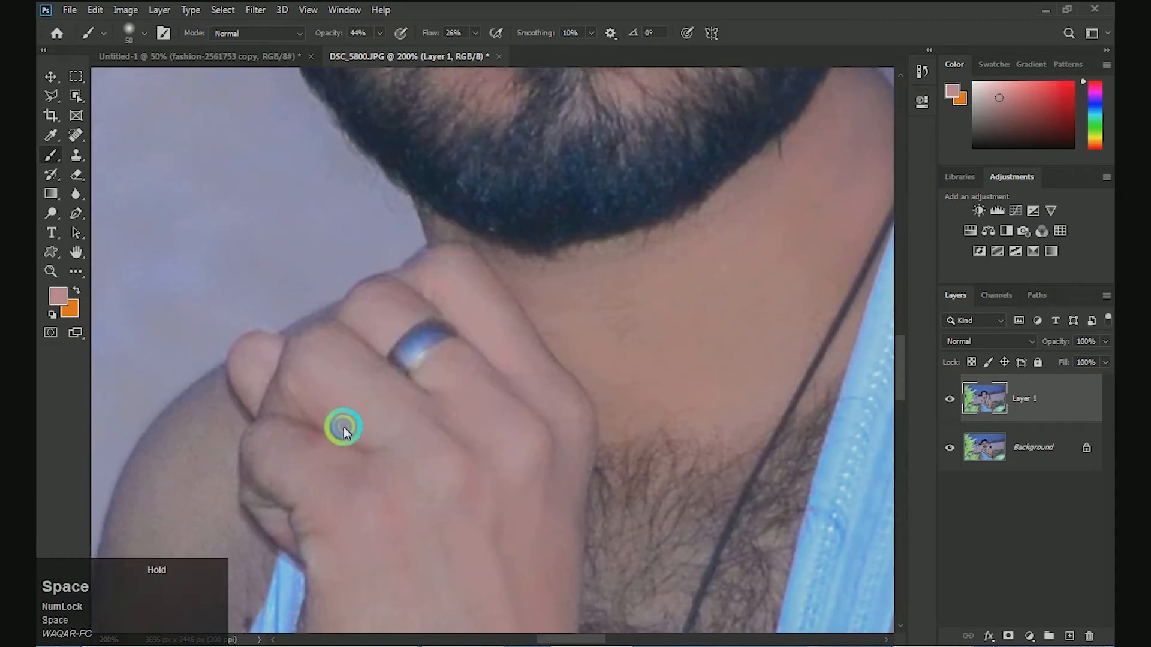
click(287, 392)
mouse_move(315, 442)
mouse_down()
mouse_move(259, 358)
mouse_move(345, 311)
mouse_move(413, 311)
mouse_move(429, 367)
mouse_up()
Reduce the brush to 25 px and touch up the skin between beard and hand and around the mouth corner.
click(489, 387)
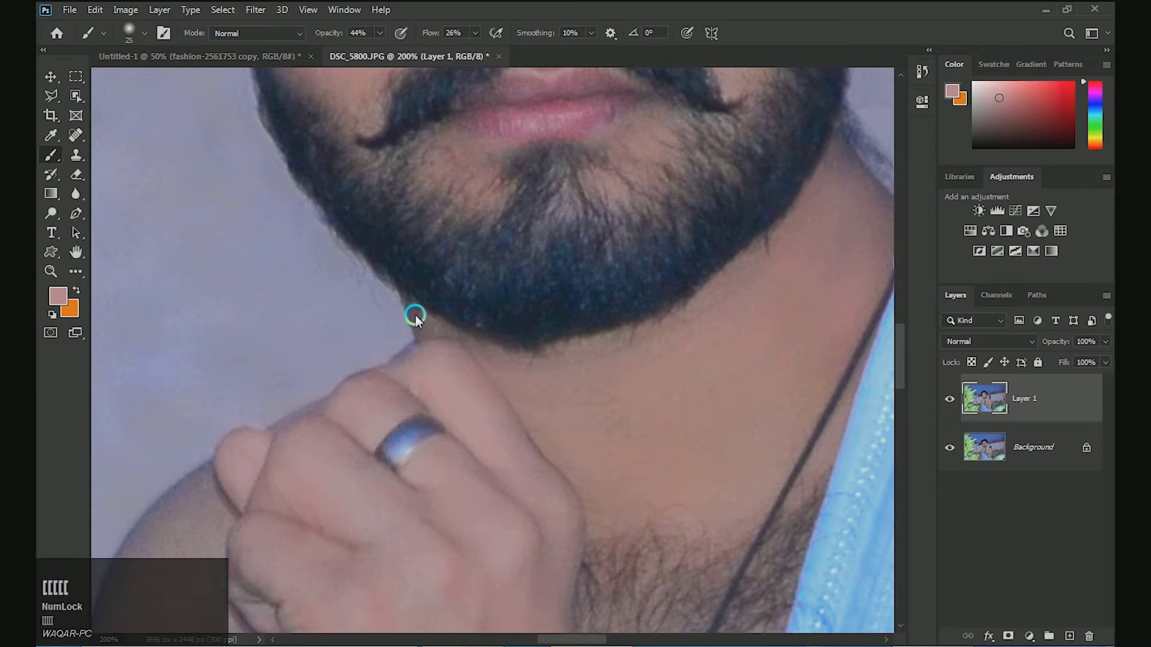
click(439, 334)
mouse_move(534, 352)
mouse_down()
mouse_move(467, 420)
mouse_move(413, 424)
mouse_move(470, 412)
mouse_move(397, 407)
mouse_move(440, 414)
mouse_move(606, 388)
mouse_move(630, 363)
mouse_up()
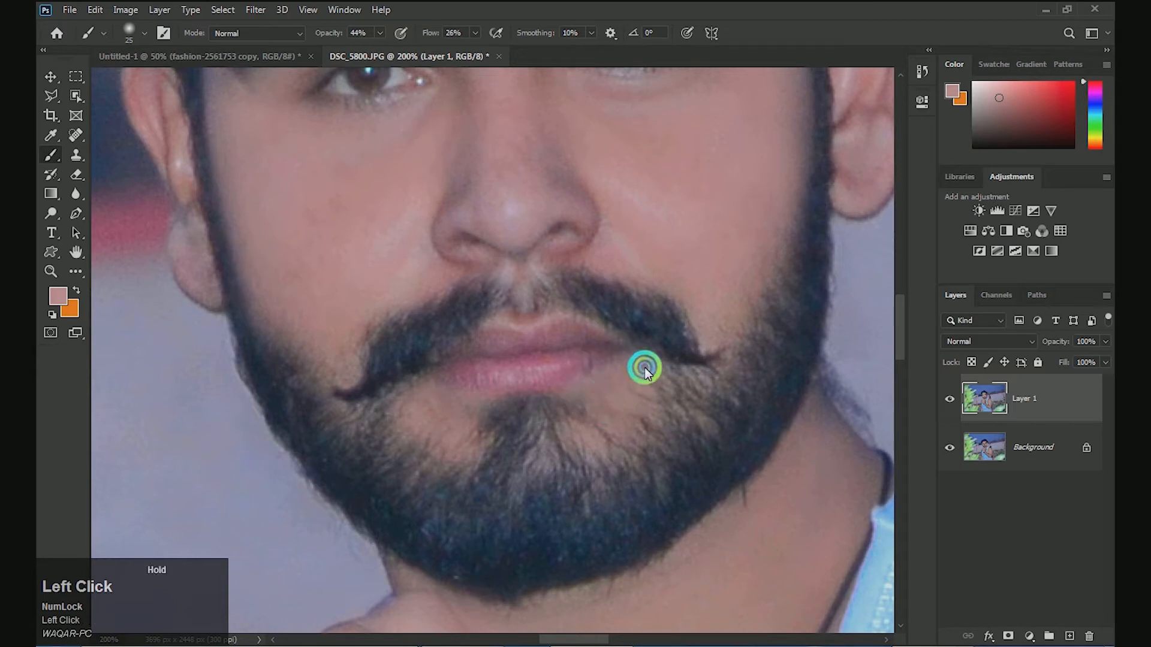
Smooth the bridge and sides of the nose with the 25 px skin-tone brush.
drag(589, 297, 625, 406)
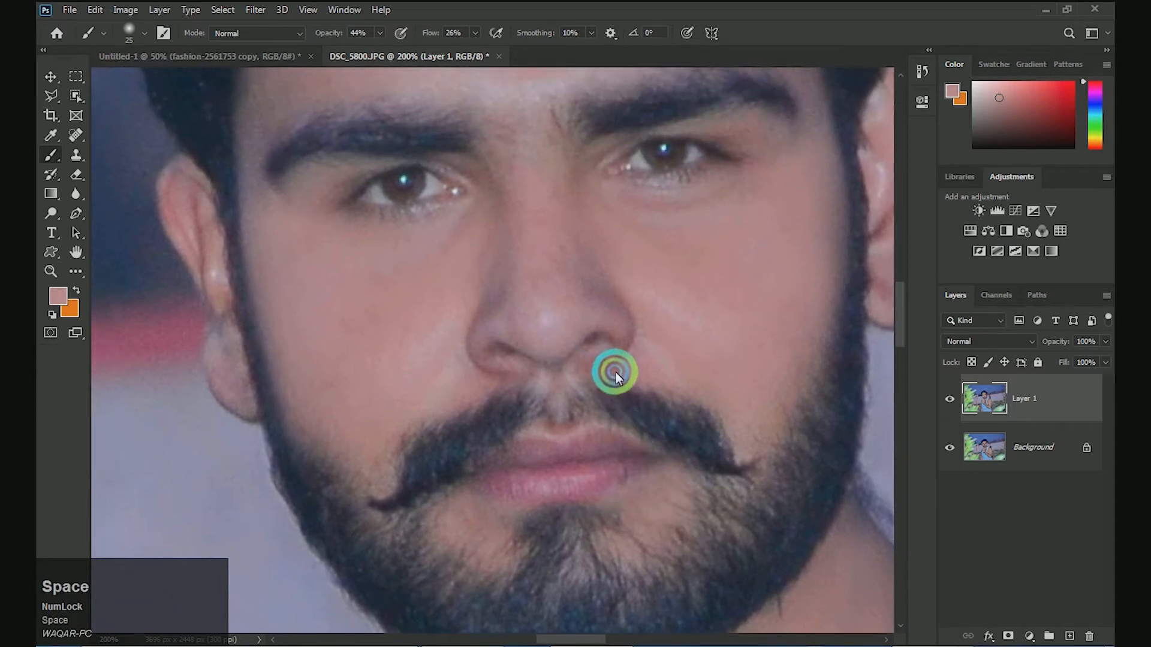
drag(576, 267, 598, 298)
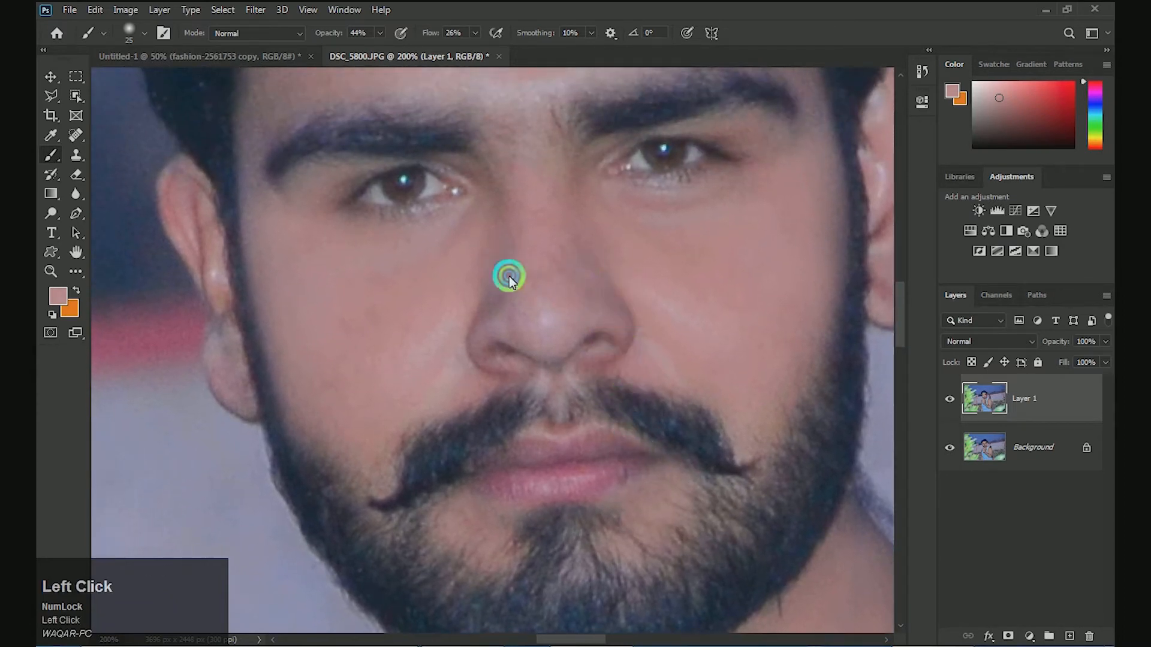
drag(486, 327, 543, 280)
Enlarge the brush to 30 px and paint the skin tone over the man's right temple and outer brow area.
drag(516, 198, 477, 437)
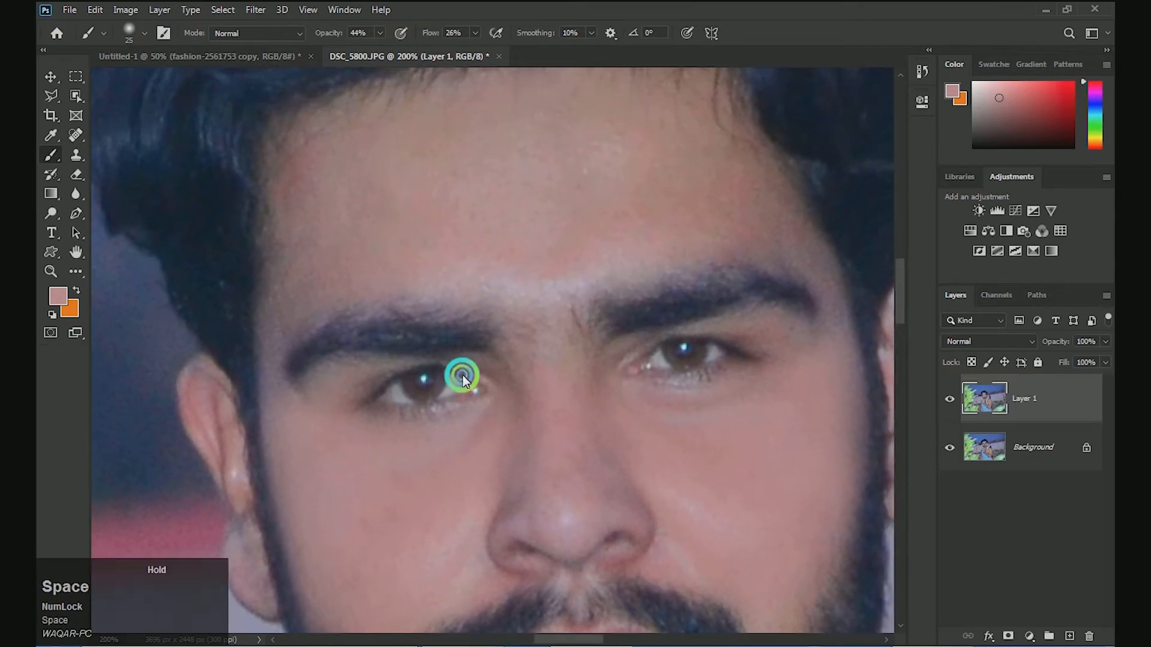
key(])
drag(290, 304, 273, 412)
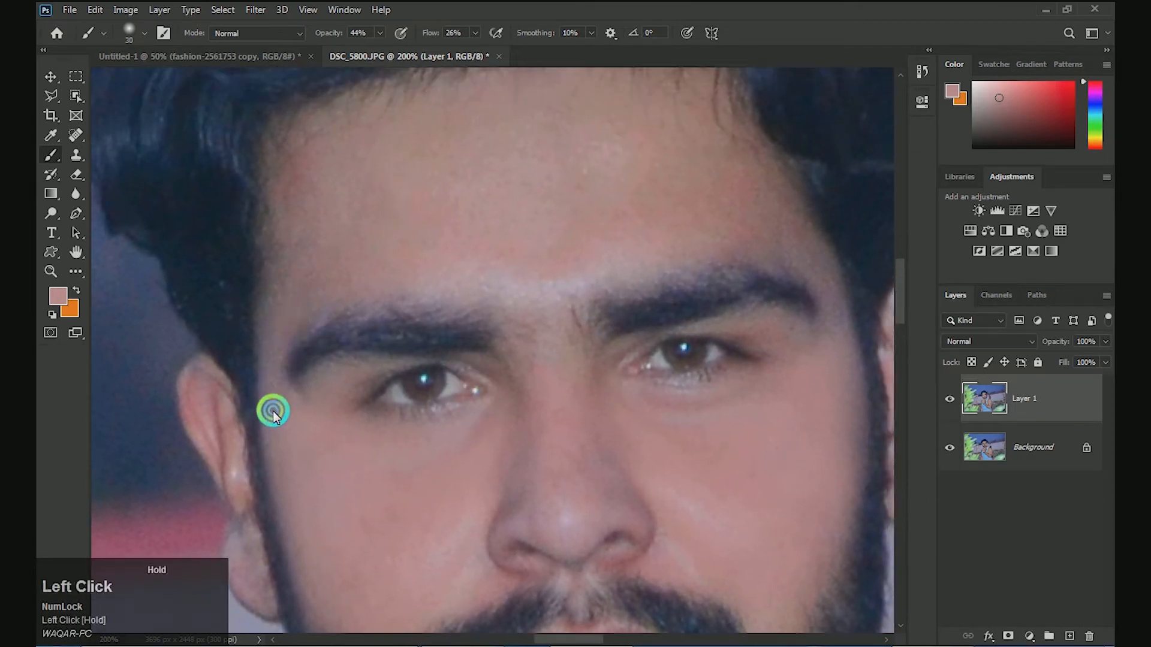
click(271, 300)
click(289, 277)
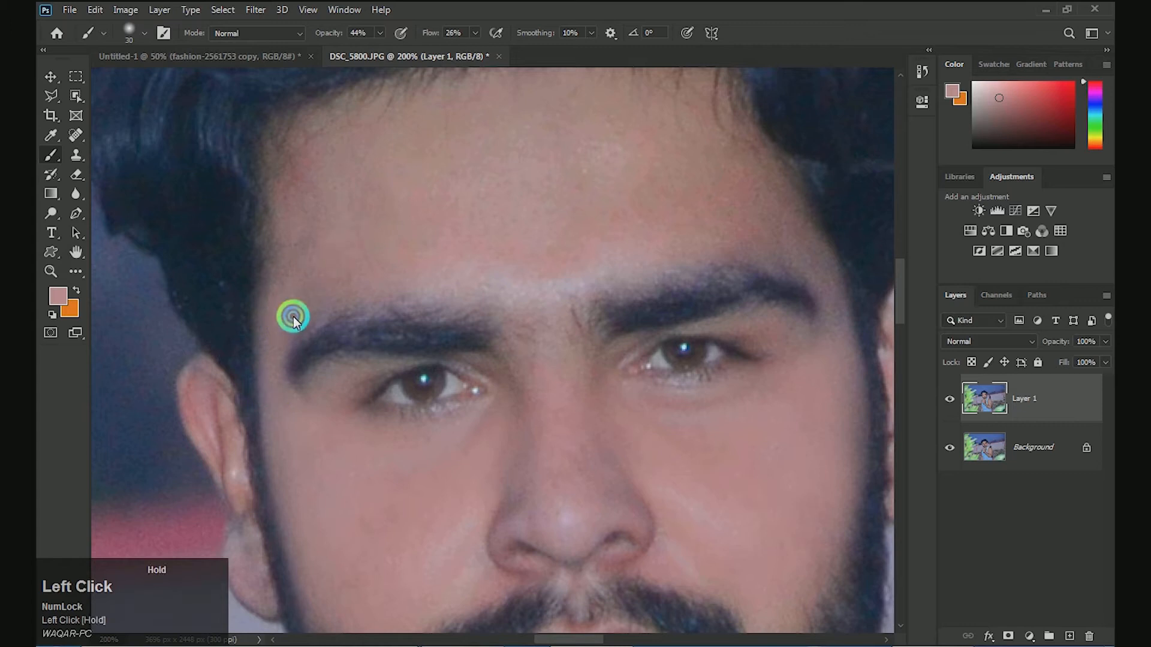
mouse_move(293, 316)
mouse_down()
mouse_move(303, 200)
mouse_move(332, 227)
mouse_move(303, 250)
mouse_up()
click(289, 306)
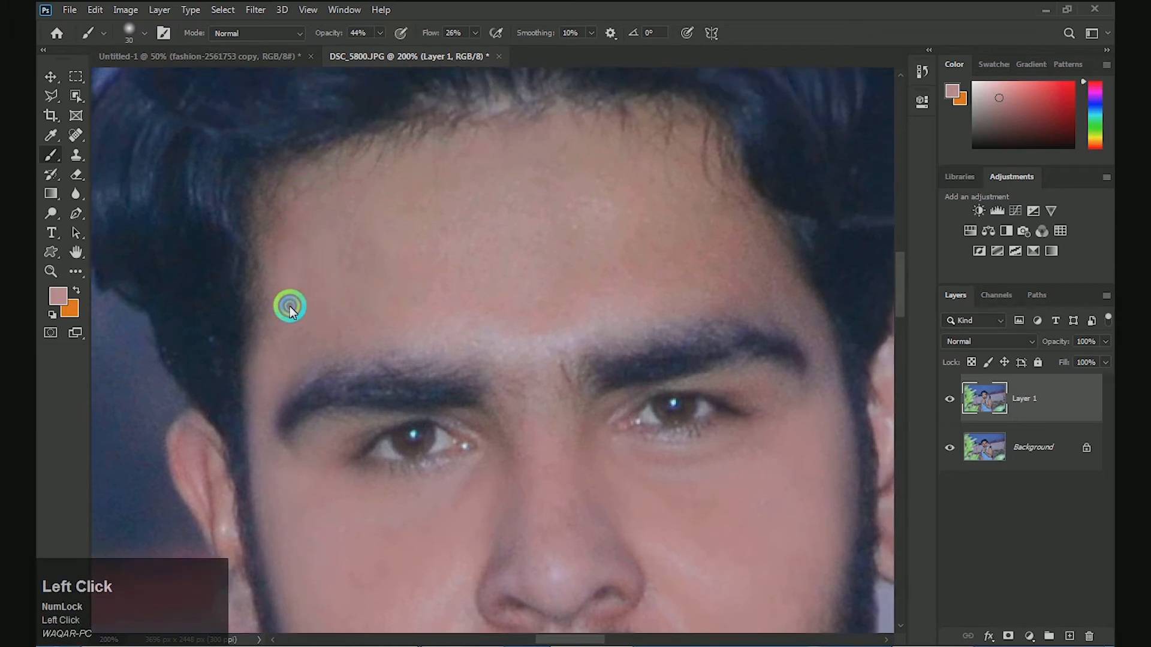
Enlarge the brush to 50 px and paint the sampled skin tone across the forehead above the eyebrows.
mouse_move(289, 308)
mouse_down()
mouse_move(280, 201)
mouse_move(365, 161)
mouse_up()
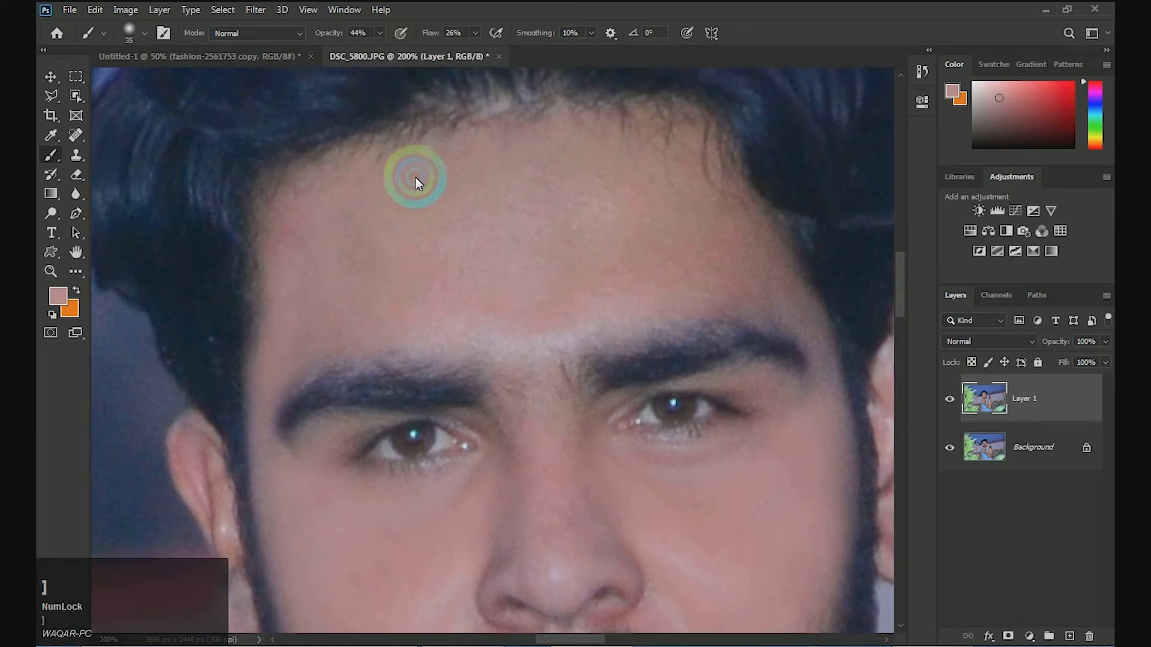
click(567, 147)
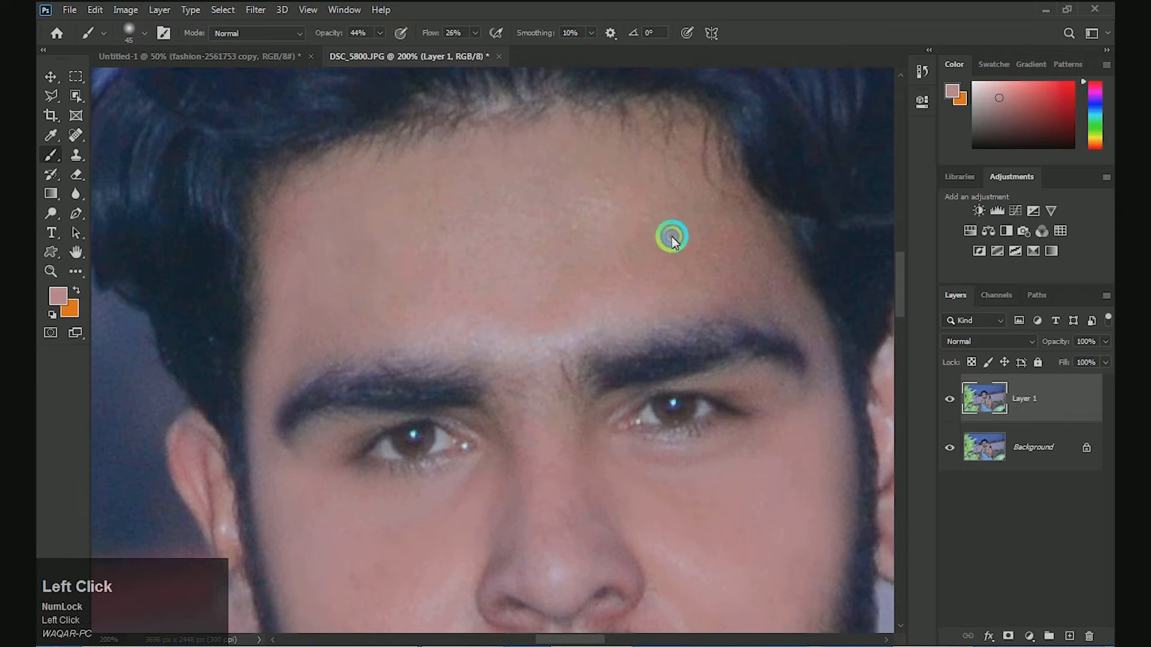
key(bracketright)
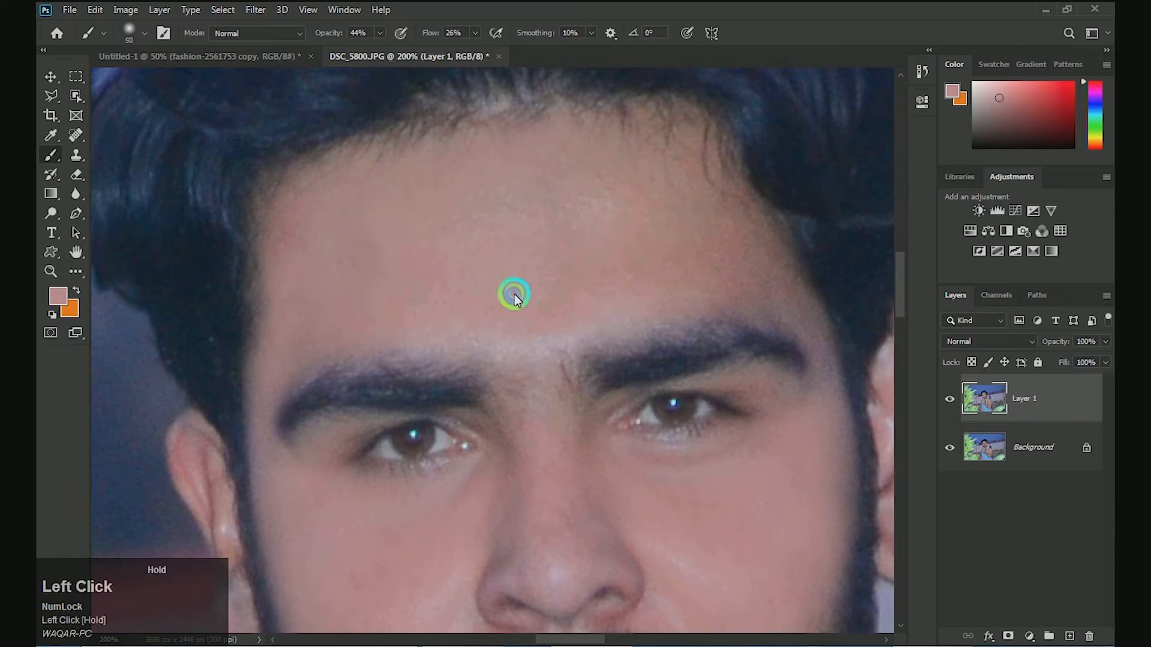
mouse_move(514, 295)
mouse_down()
mouse_move(355, 304)
mouse_move(660, 257)
mouse_move(400, 264)
mouse_move(463, 235)
mouse_move(356, 267)
mouse_move(341, 199)
mouse_move(305, 209)
mouse_move(558, 170)
mouse_move(405, 195)
mouse_move(428, 207)
mouse_move(620, 204)
mouse_move(466, 211)
mouse_move(565, 237)
mouse_move(421, 321)
mouse_up()
mouse_move(772, 289)
mouse_down()
mouse_move(741, 268)
mouse_move(521, 275)
mouse_up()
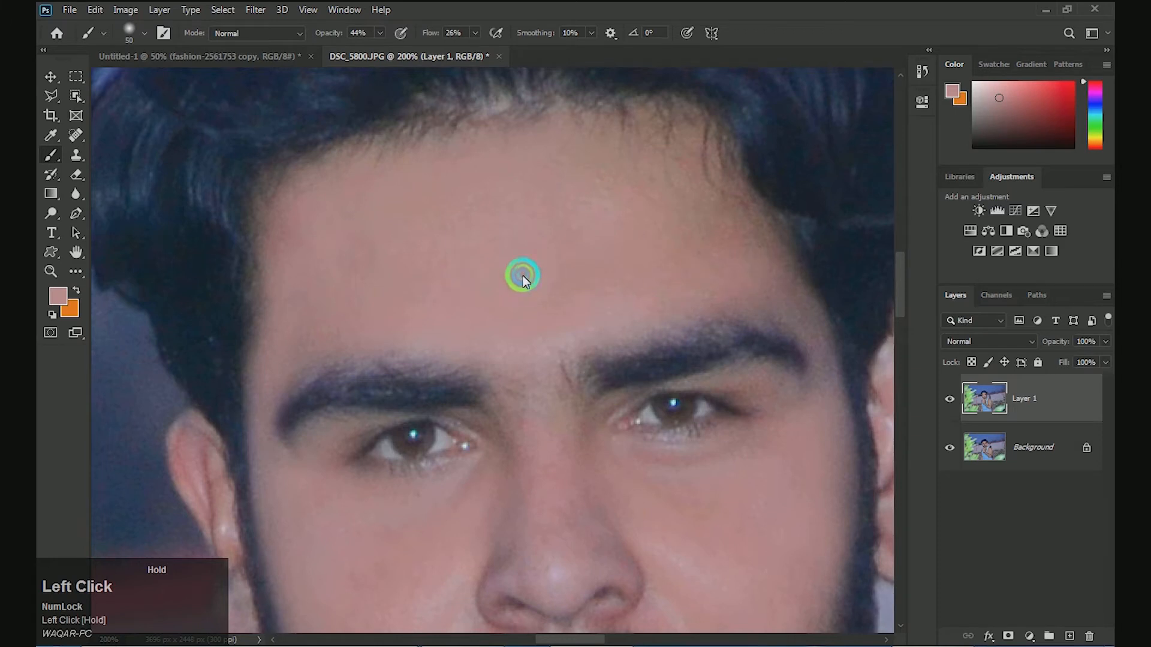
drag(631, 273, 506, 294)
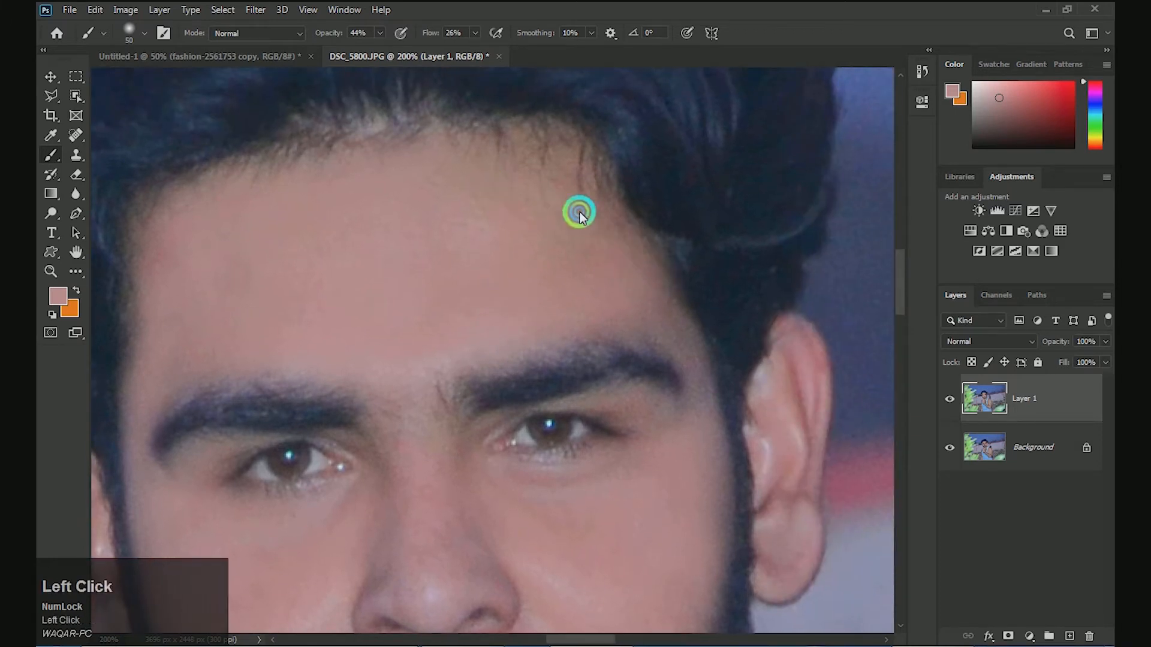
Smooth the upper forehead along the hairline and down to the man's left temple with the skin-tone brush.
drag(532, 162, 360, 198)
drag(337, 193, 408, 176)
mouse_move(259, 237)
mouse_down()
mouse_move(277, 196)
mouse_move(565, 178)
mouse_move(564, 204)
mouse_up()
drag(573, 214, 513, 171)
mouse_move(578, 139)
mouse_down()
mouse_move(547, 112)
mouse_move(537, 145)
mouse_move(615, 222)
mouse_move(557, 199)
mouse_move(634, 242)
mouse_move(594, 216)
mouse_move(617, 225)
mouse_move(584, 216)
mouse_move(634, 255)
mouse_move(623, 216)
mouse_move(654, 261)
mouse_move(652, 251)
mouse_move(665, 340)
mouse_move(661, 274)
mouse_move(590, 217)
mouse_move(646, 264)
mouse_up()
click(628, 223)
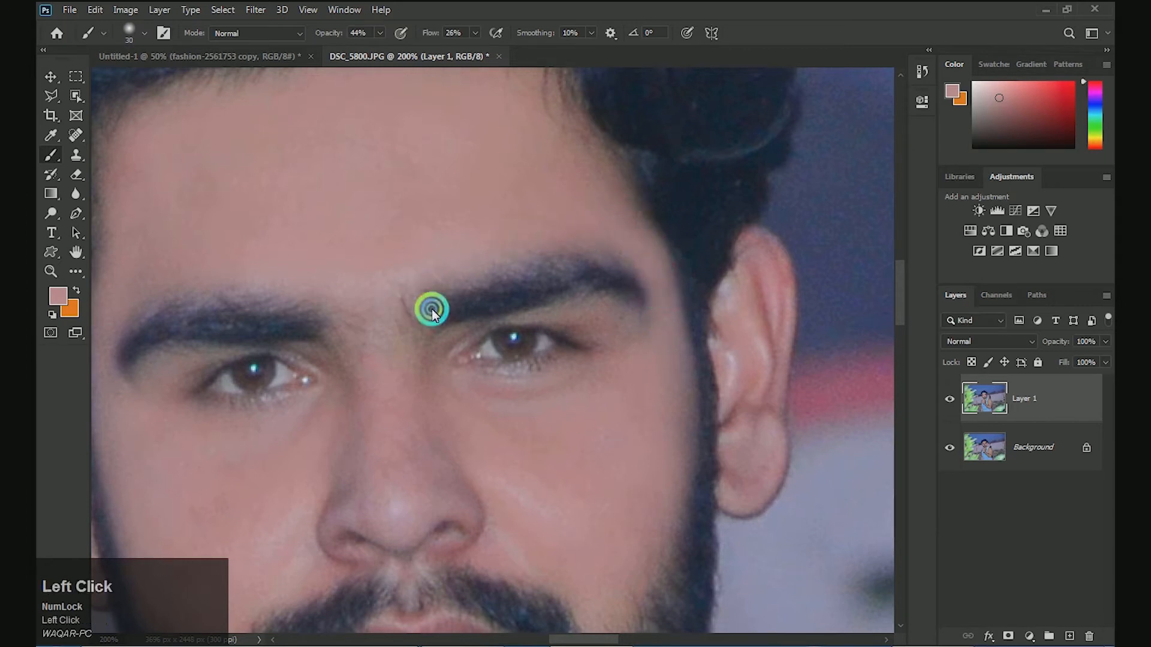
Smooth the nose bridge, left temple and outer left cheek with the skin tone, using a brush of up to 35 px.
key(bracketright)
mouse_move(373, 370)
mouse_down()
mouse_move(404, 372)
mouse_move(457, 350)
mouse_up()
key(bracketleft)
click(602, 211)
key(bracketright)
key(bracketright)
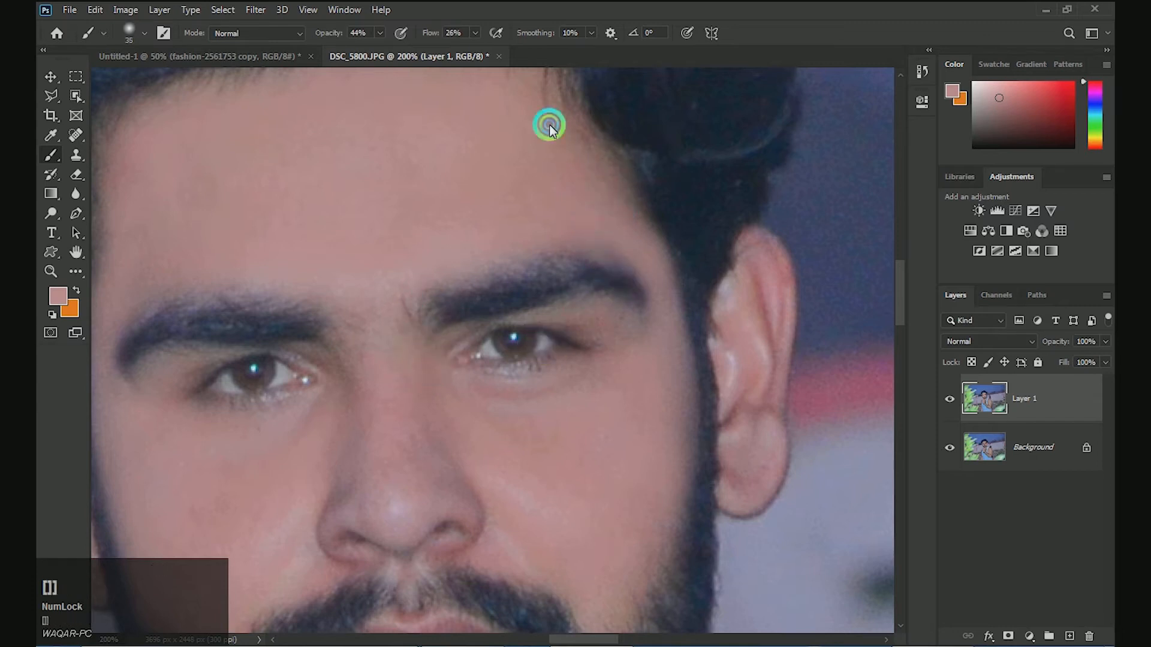
mouse_move(549, 124)
mouse_down()
mouse_move(622, 221)
mouse_move(664, 332)
mouse_move(670, 315)
mouse_up()
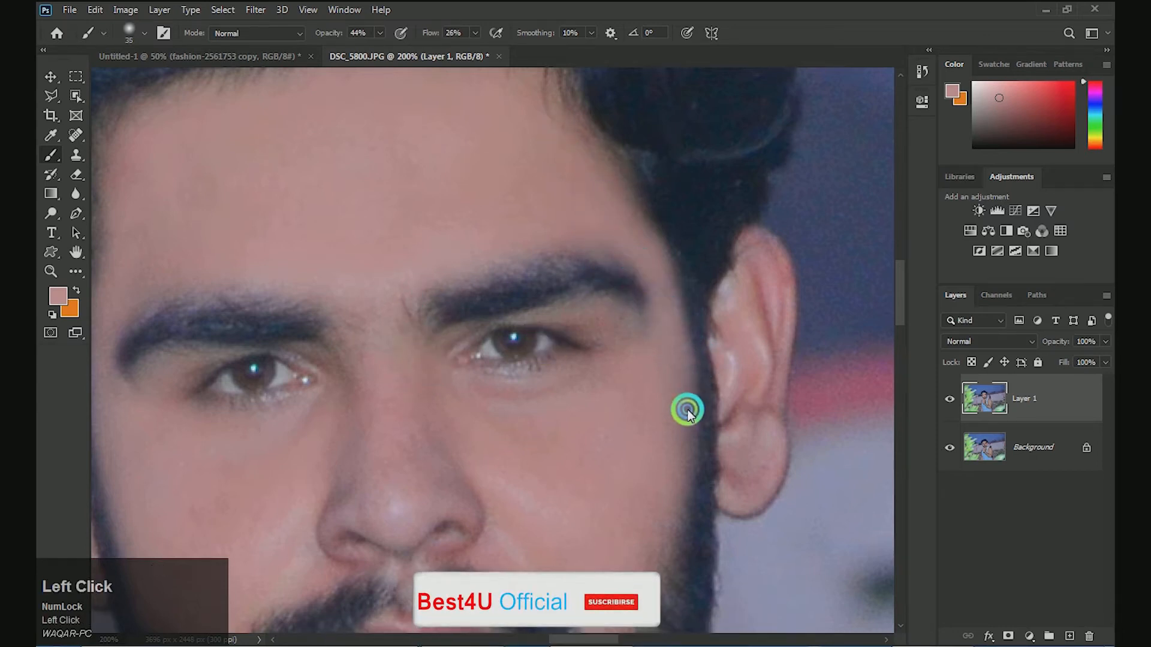
drag(688, 410, 672, 454)
Touch up the skin around the man's left eye and under its brow with a 15 to 25 px brush.
key(ctrl+plus)
mouse_move(655, 415)
mouse_down()
mouse_move(662, 479)
mouse_move(674, 391)
mouse_up()
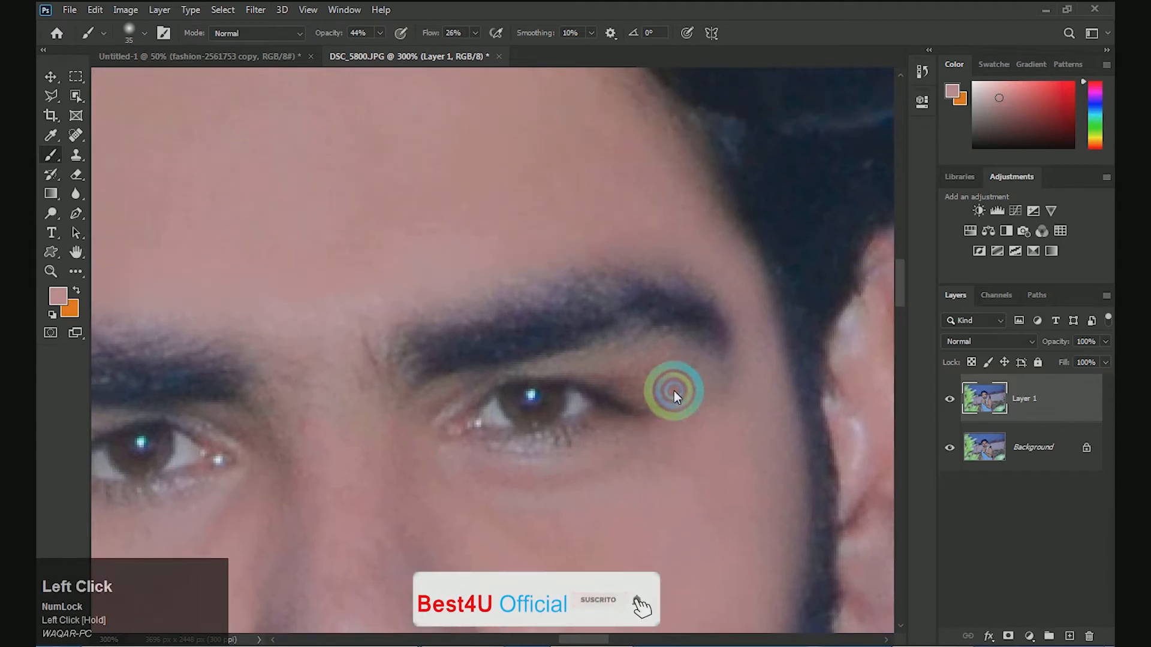
key(bracketleft)
key(bracketleft)
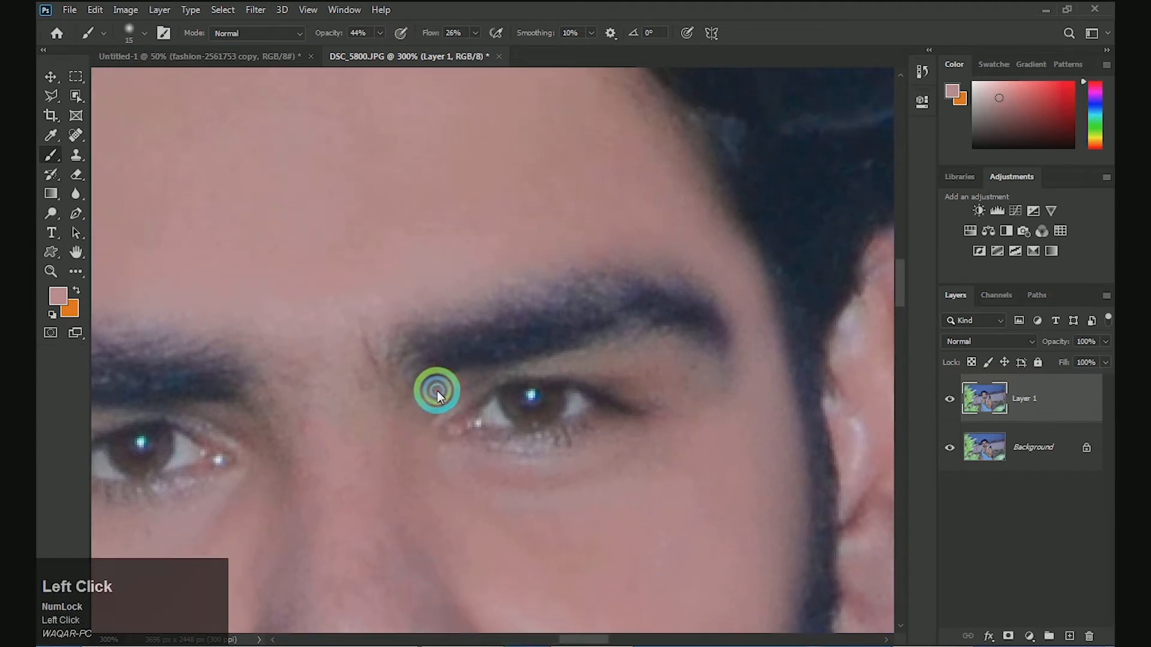
key(bracketright)
key(bracketright)
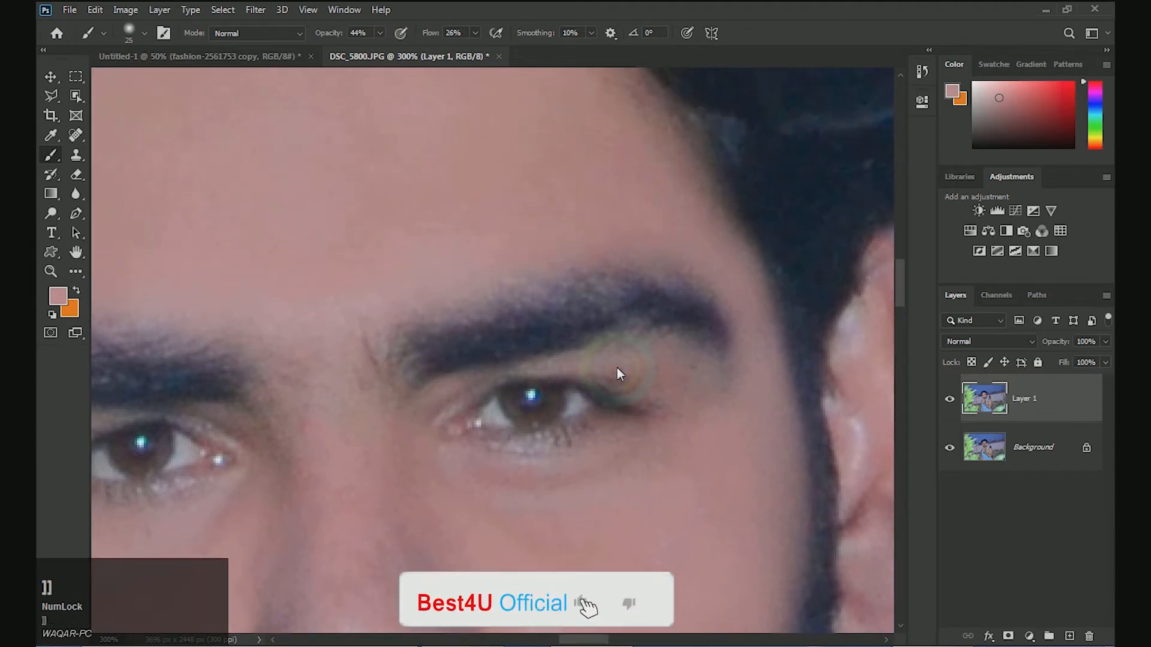
mouse_move(619, 369)
mouse_down()
mouse_move(698, 425)
mouse_move(610, 383)
mouse_move(699, 393)
mouse_move(735, 411)
mouse_up()
key(bracketleft)
key(bracketleft)
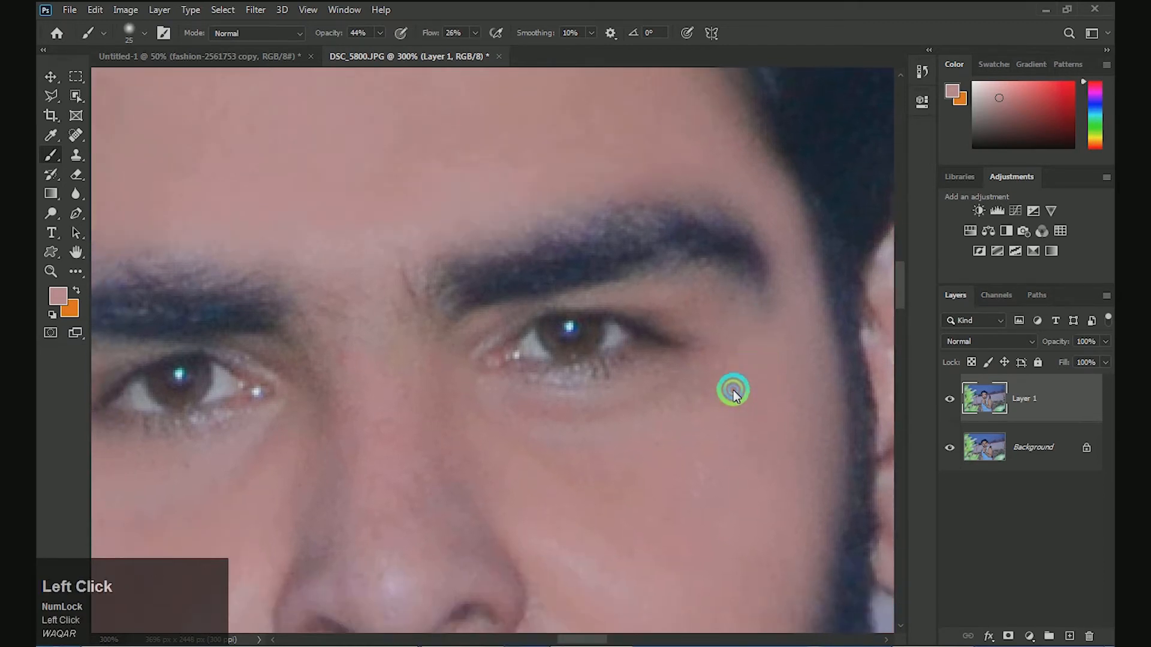
Paint the 25 px skin tone under the man's left eye and over the adjoining cheek.
drag(733, 390, 614, 408)
drag(787, 355, 748, 358)
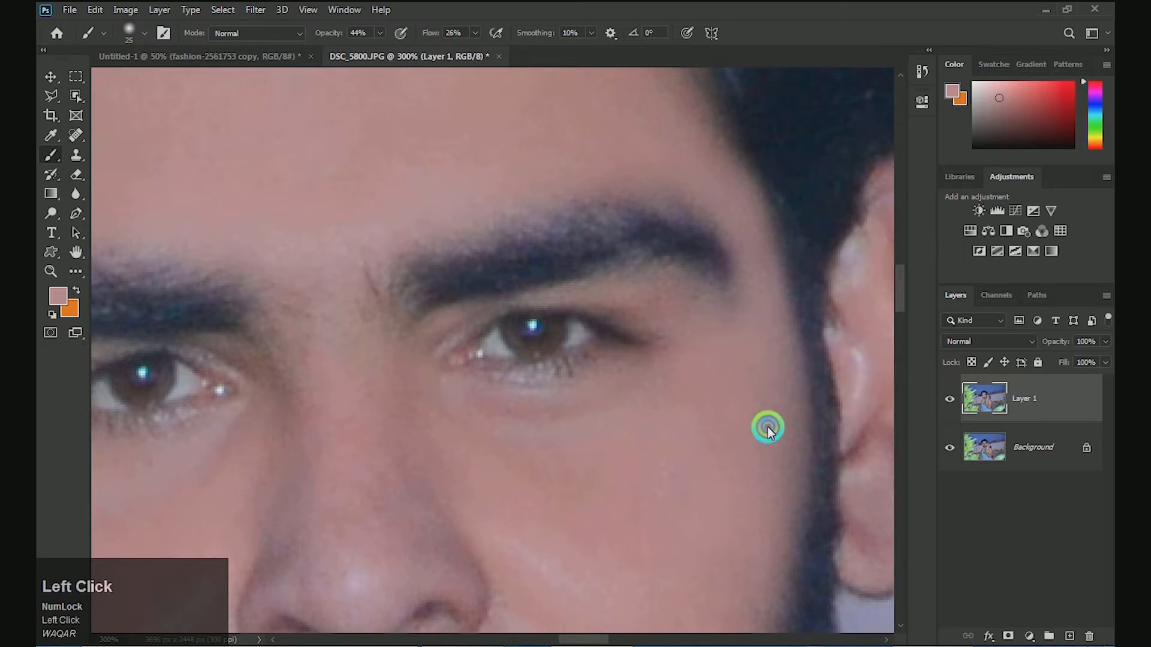
drag(712, 458, 773, 411)
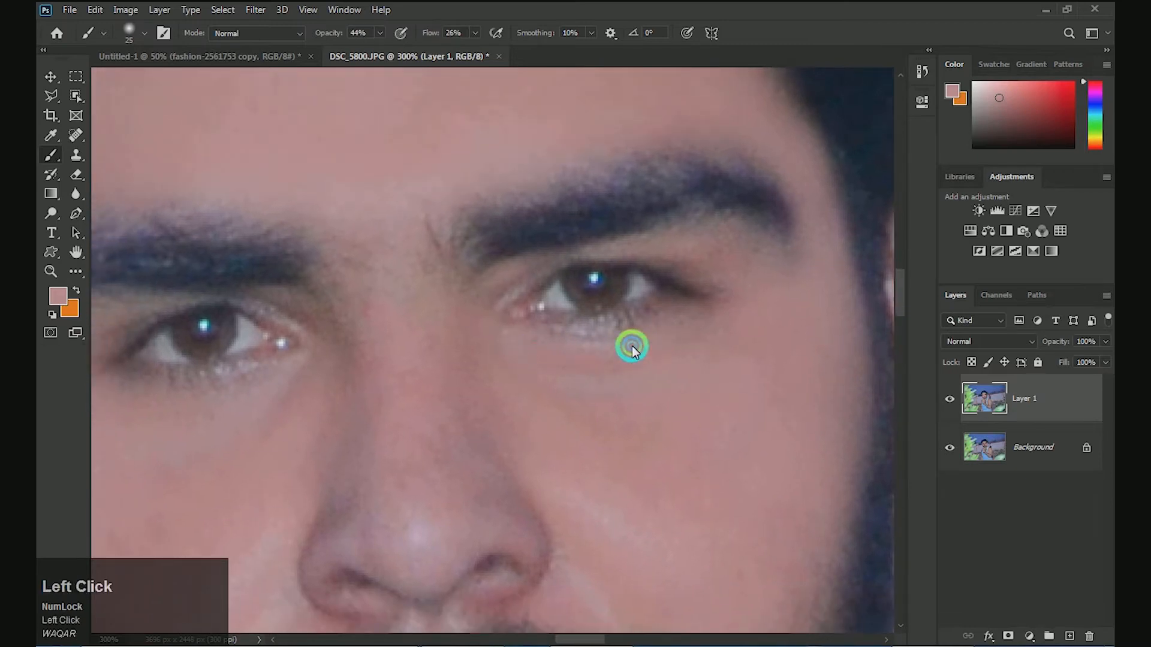
drag(525, 388, 619, 405)
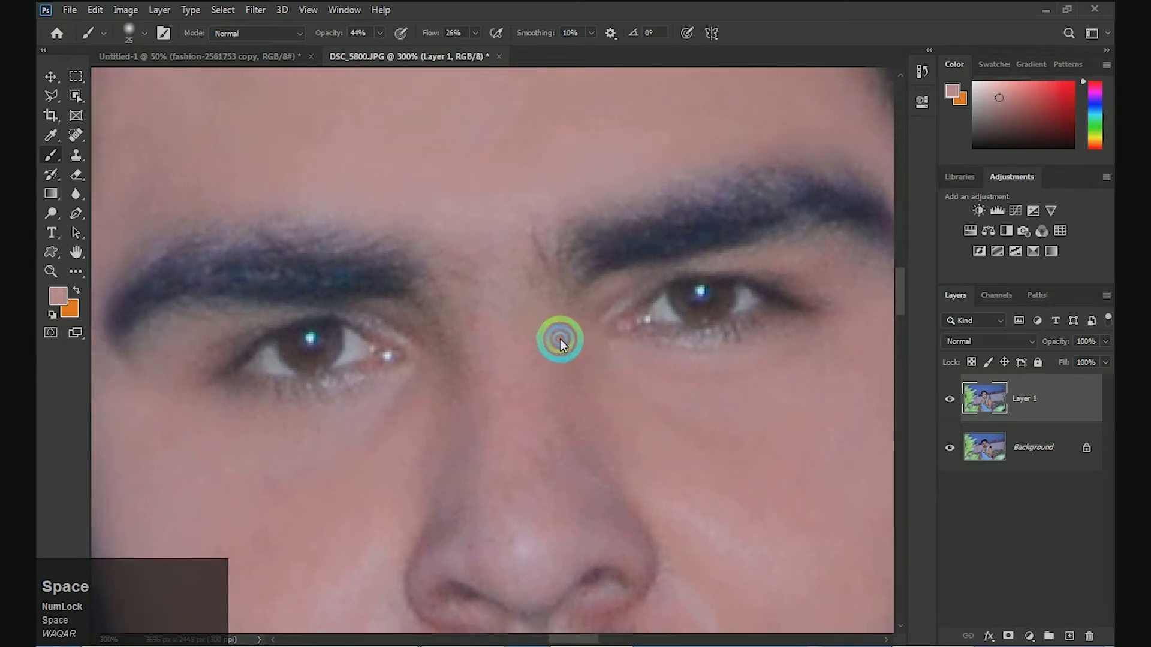
Smooth the skin between the eyebrows, beside the nose and under the man's right eye with the 25 px brush.
drag(530, 299, 530, 327)
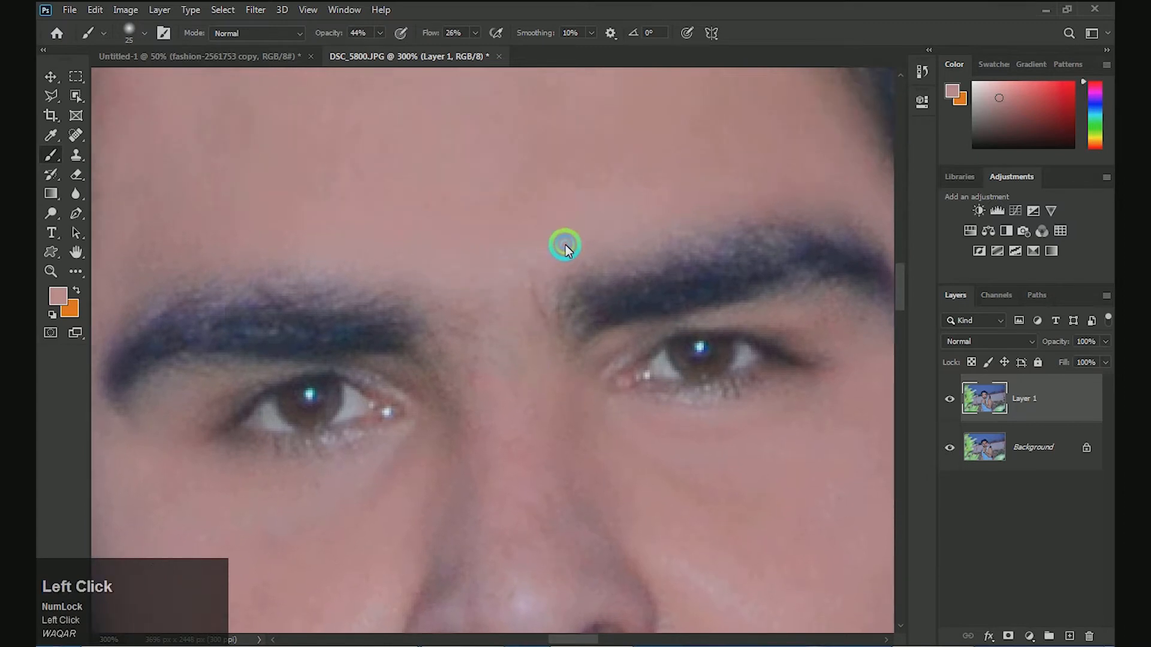
drag(532, 265, 548, 227)
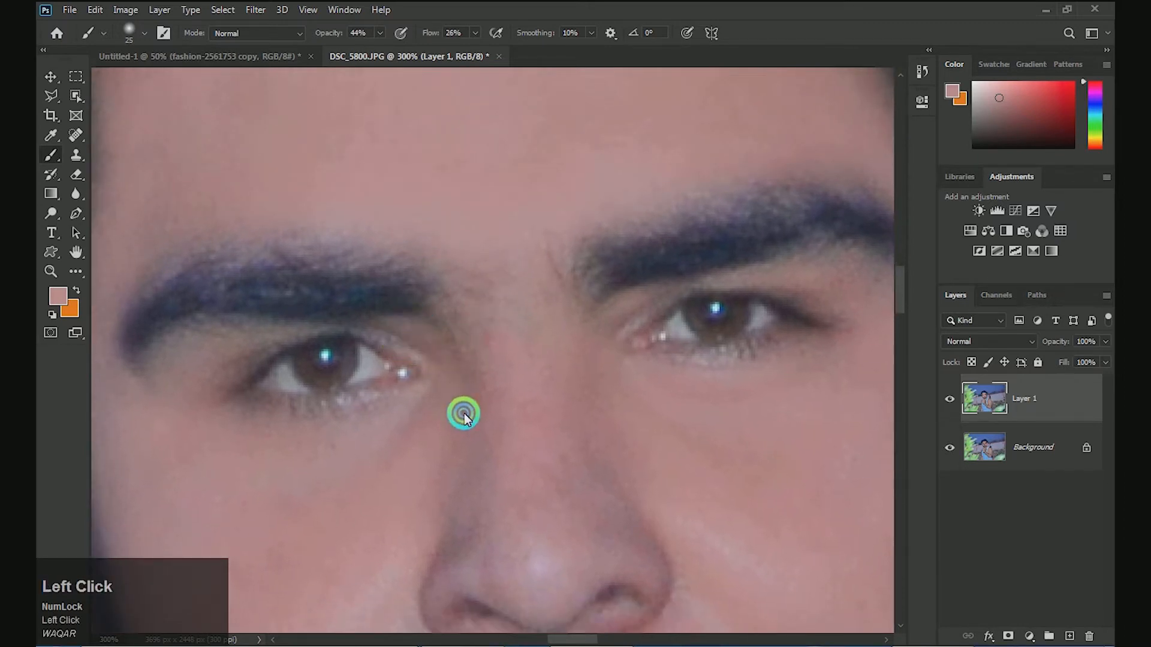
drag(447, 403, 502, 372)
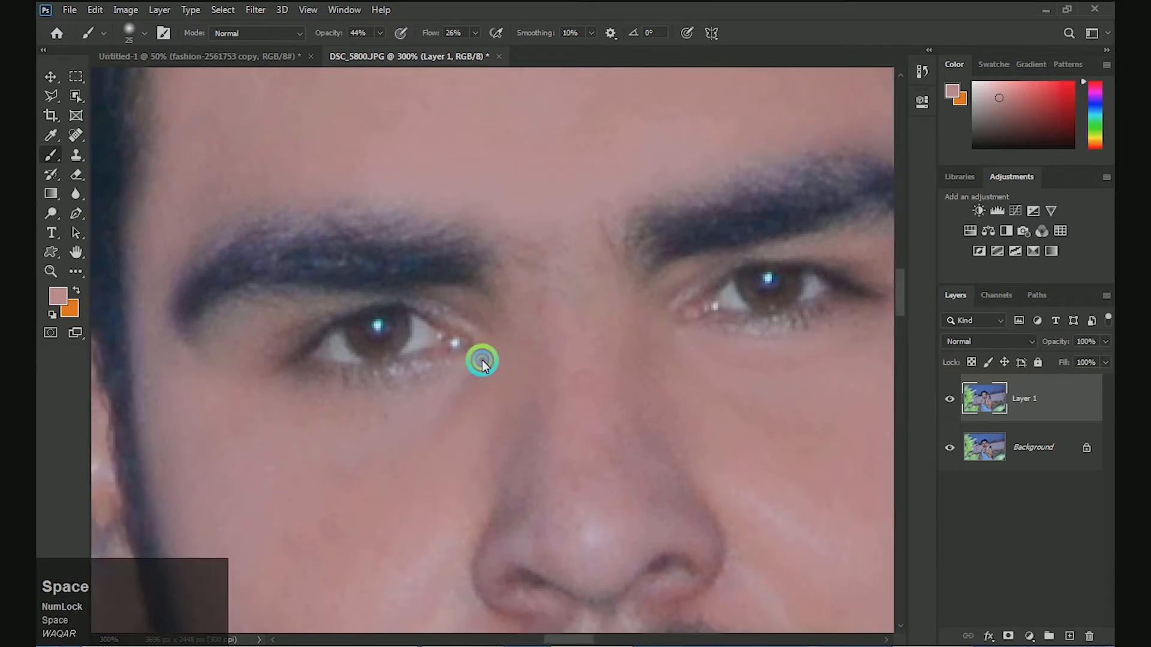
drag(339, 426, 434, 397)
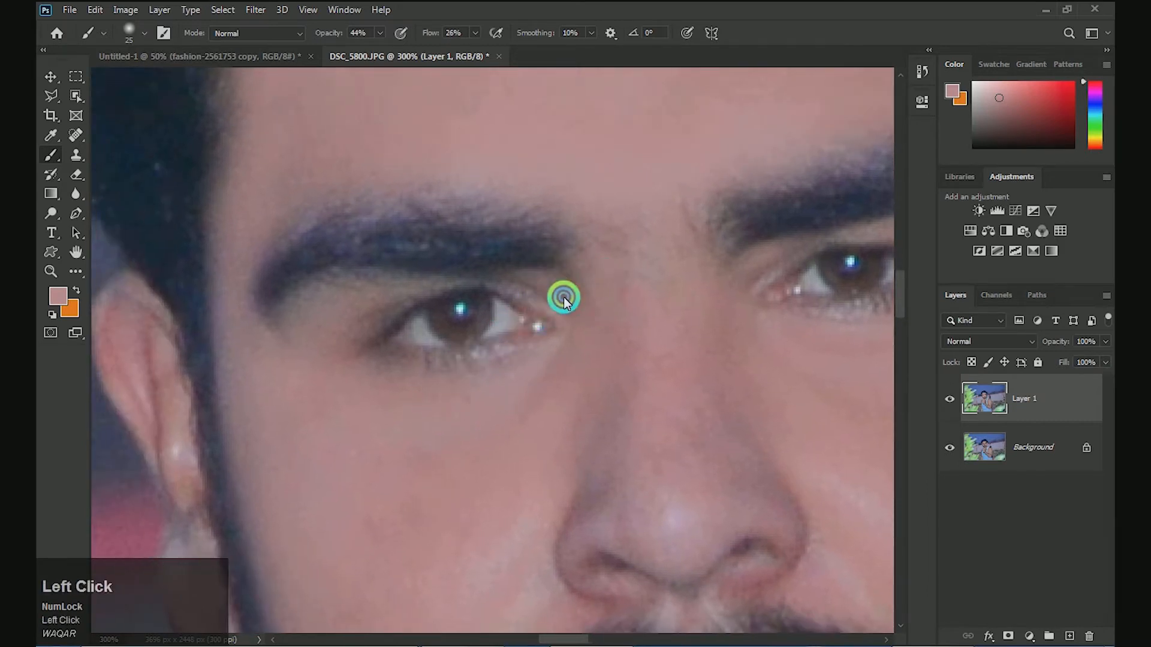
Reduce the brush to 15 px and touch up the outer lid and corners of the man's right eye.
click(318, 291)
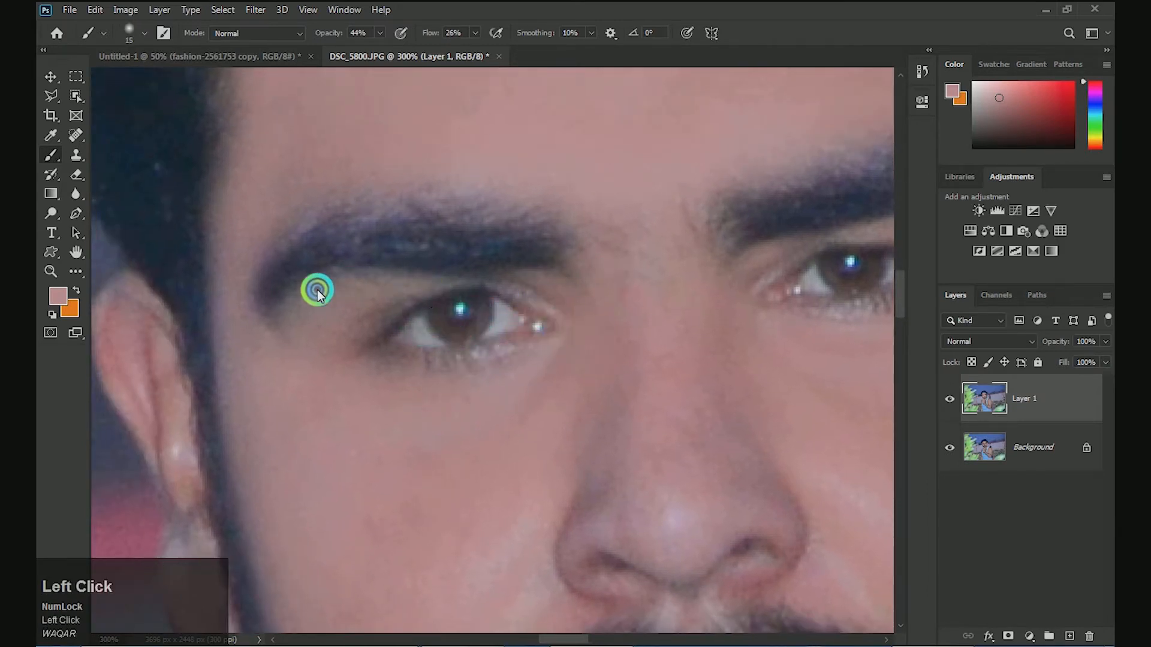
click(382, 299)
click(352, 337)
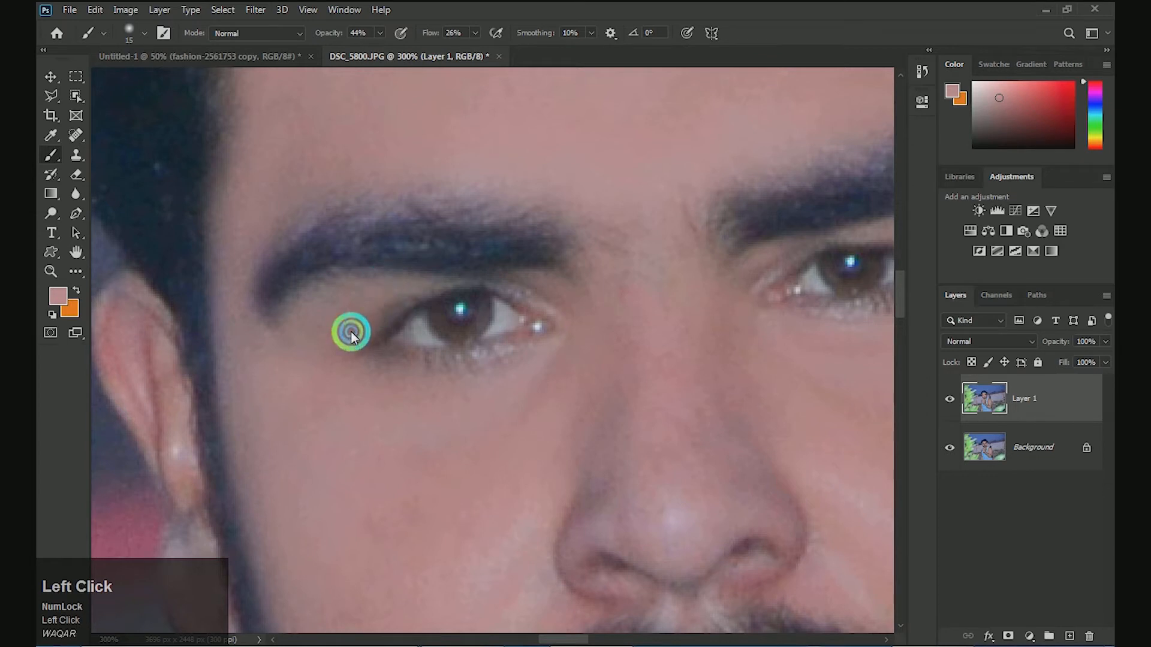
drag(586, 308, 584, 275)
key(ctrl+minus)
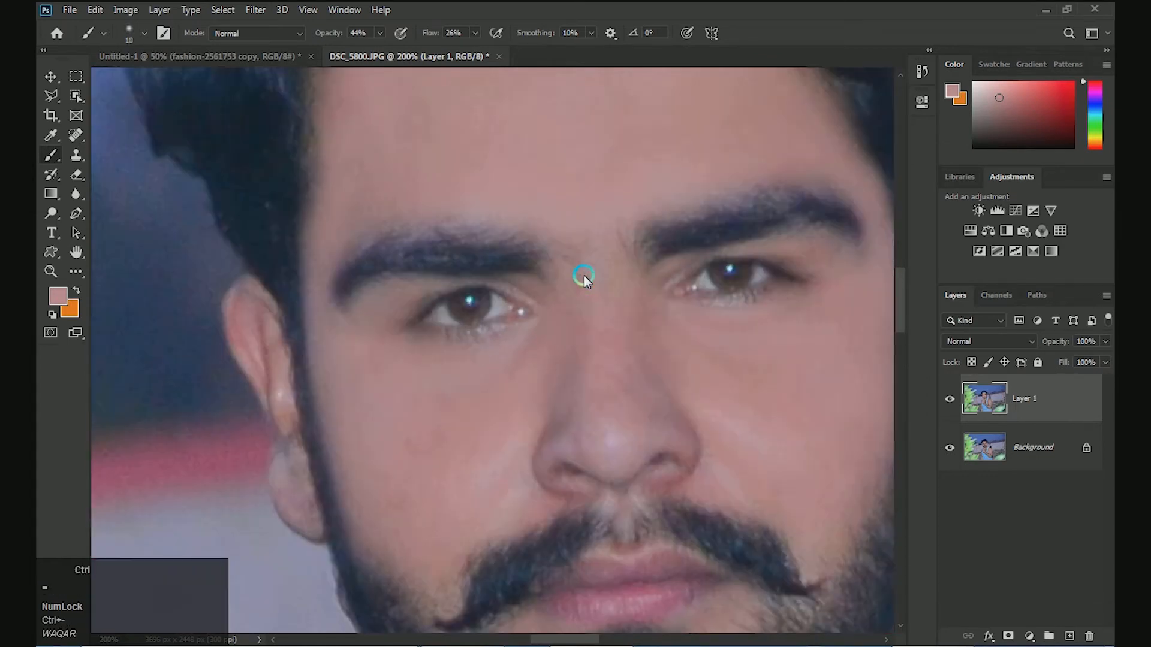
Sample a darker skin tone from the side of the nose and paint it along the nose with a 30 px brush.
drag(585, 324, 557, 262)
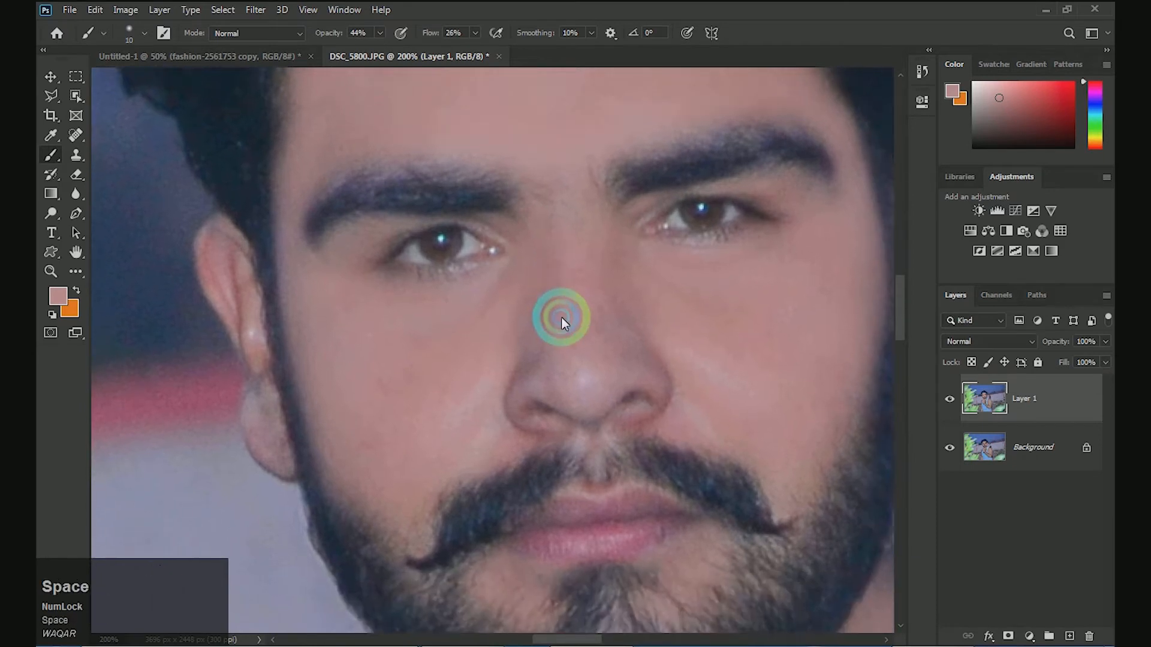
alt+click(542, 379)
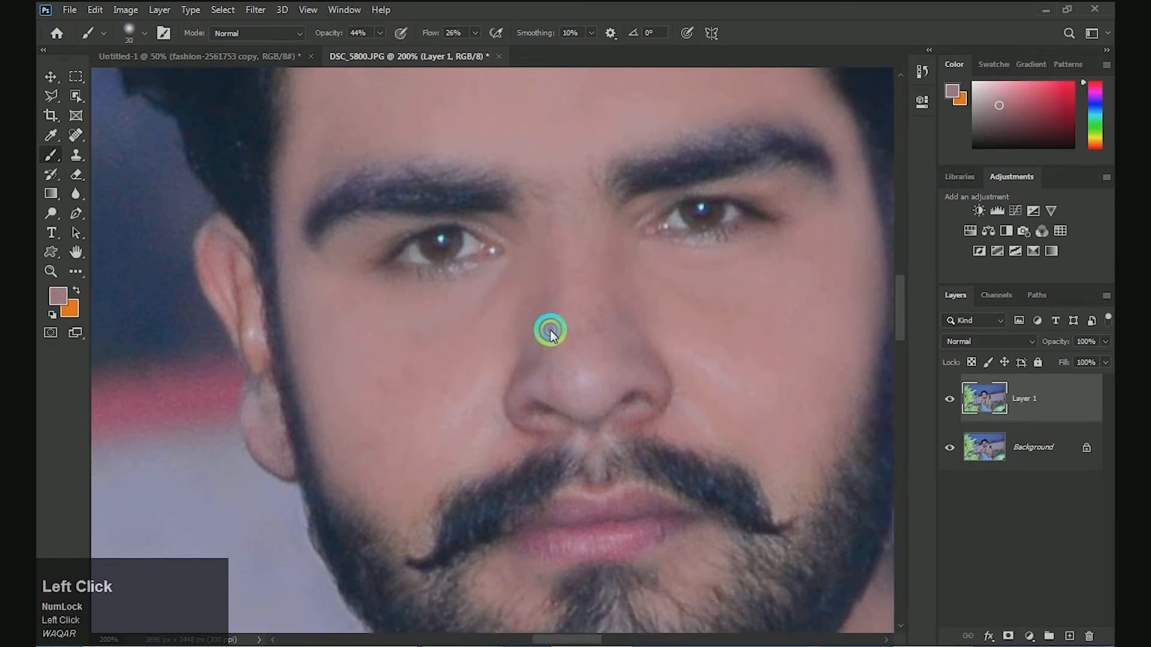
mouse_move(550, 333)
mouse_down()
mouse_move(523, 377)
mouse_move(610, 364)
mouse_move(607, 309)
mouse_move(643, 377)
mouse_move(663, 381)
mouse_move(650, 415)
mouse_move(630, 336)
mouse_up()
key(ctrl+minus)
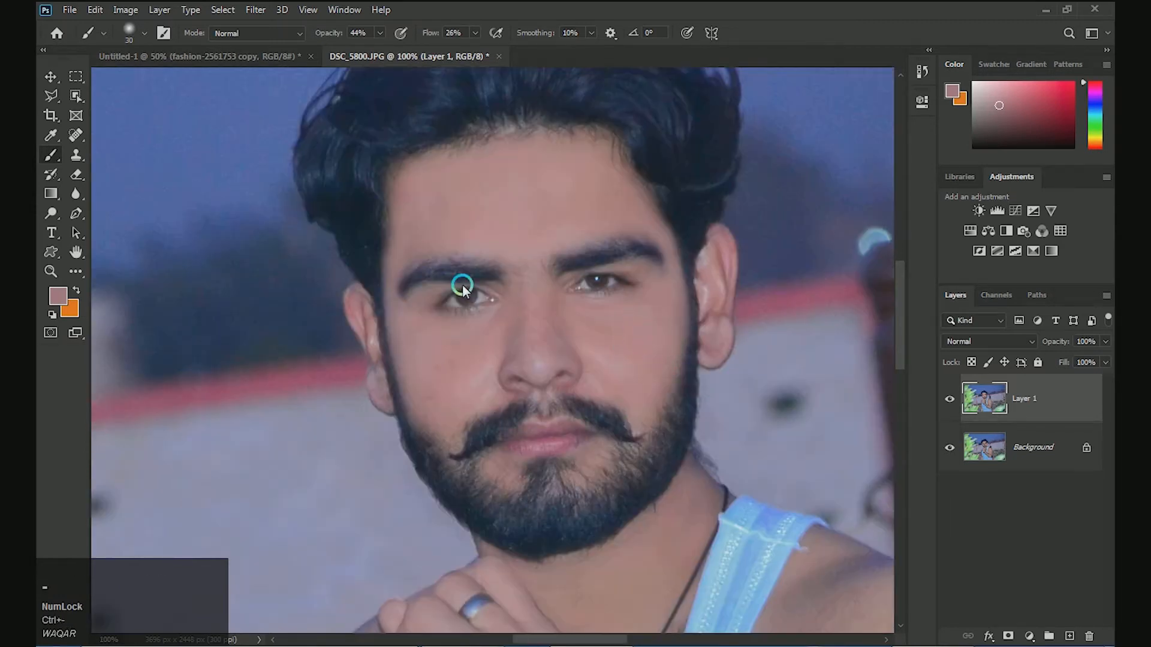
Brighten the whites of both eyes with a 25 px Dodge tool set to Midtones at 12% exposure.
click(55, 216)
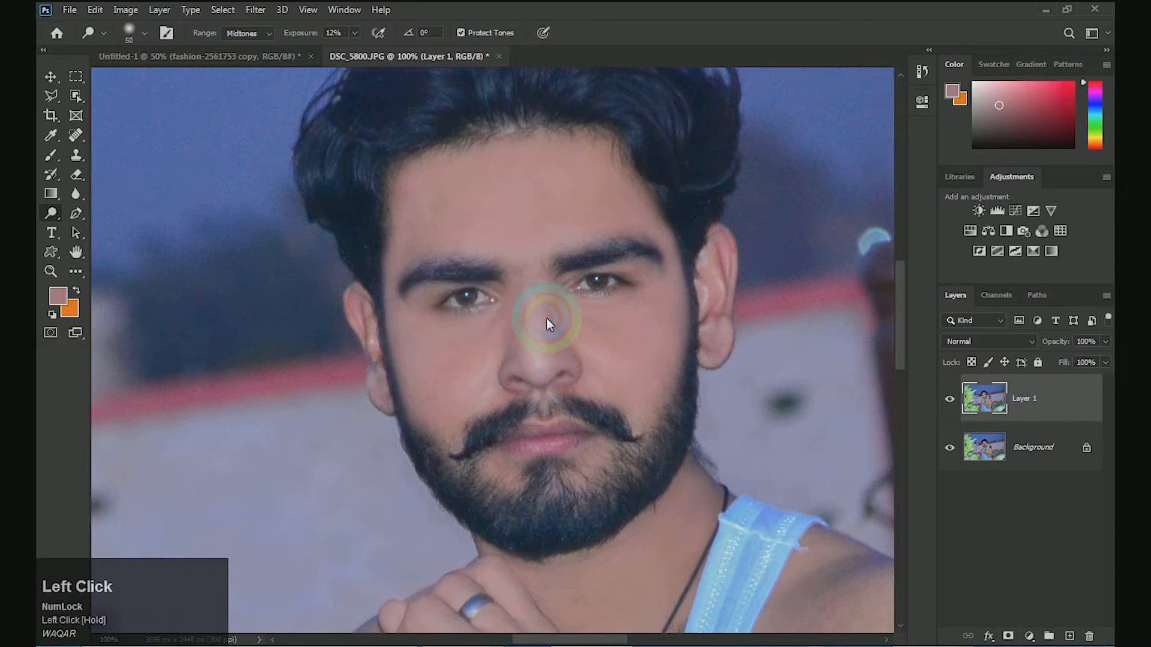
drag(630, 387, 623, 376)
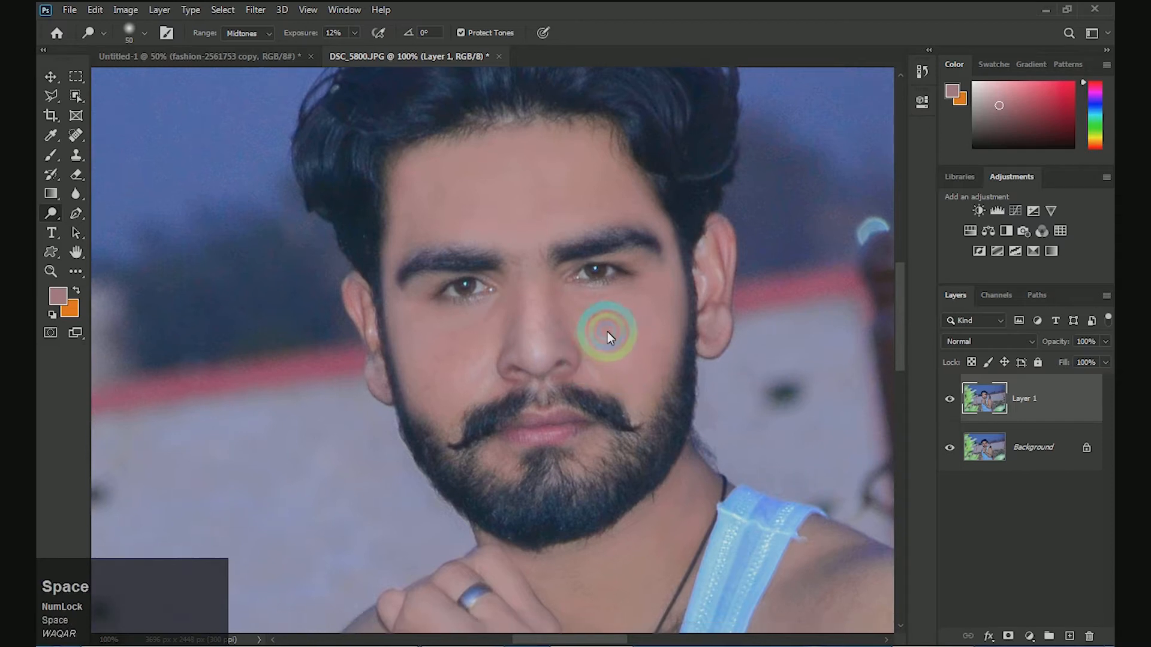
scroll(607, 332, up, 3)
drag(668, 309, 589, 382)
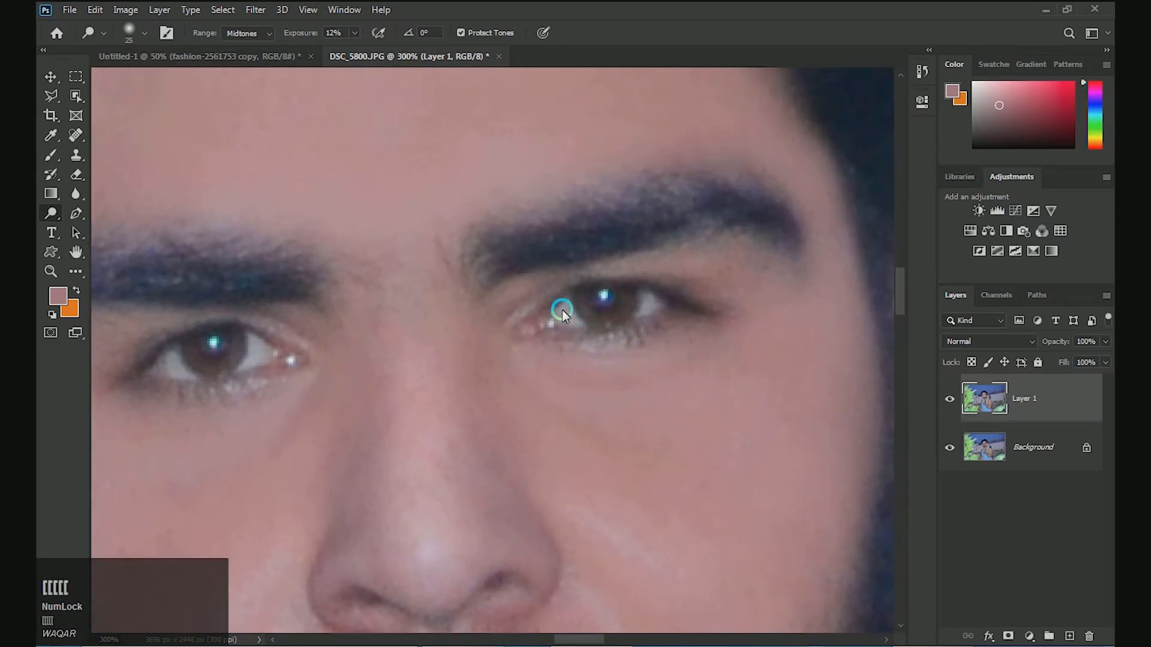
mouse_move(562, 310)
mouse_down()
mouse_move(697, 306)
mouse_move(572, 310)
mouse_move(649, 314)
mouse_move(531, 329)
mouse_up()
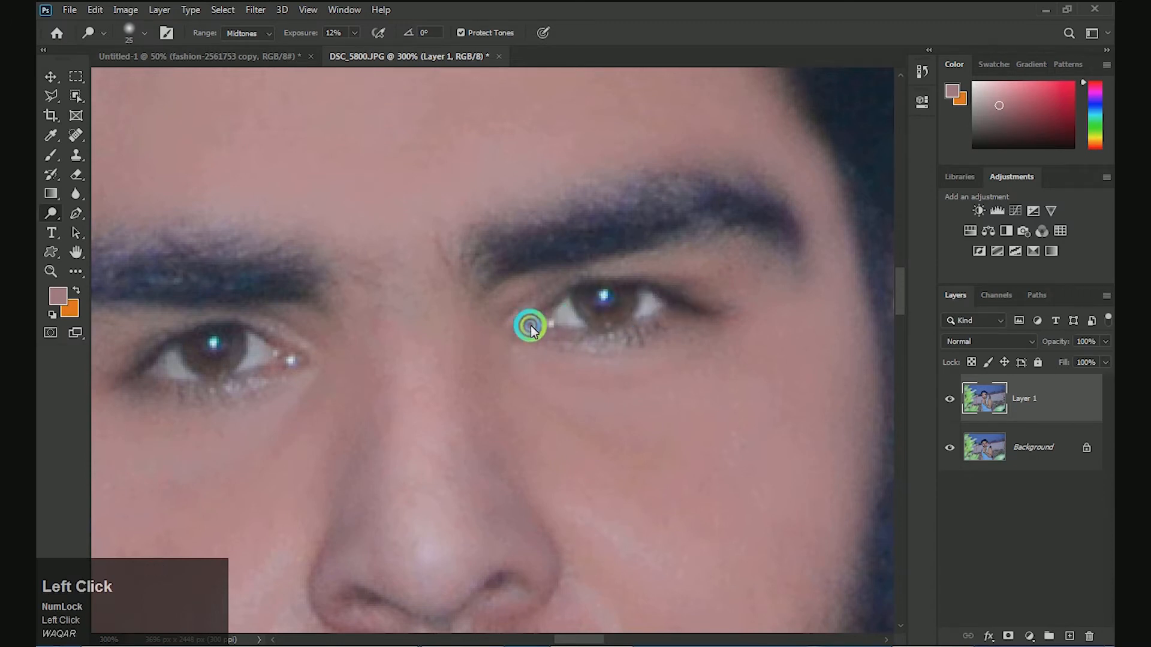
mouse_move(193, 352)
mouse_down()
mouse_move(167, 382)
mouse_move(276, 366)
mouse_move(153, 374)
mouse_move(294, 370)
mouse_move(258, 361)
mouse_up()
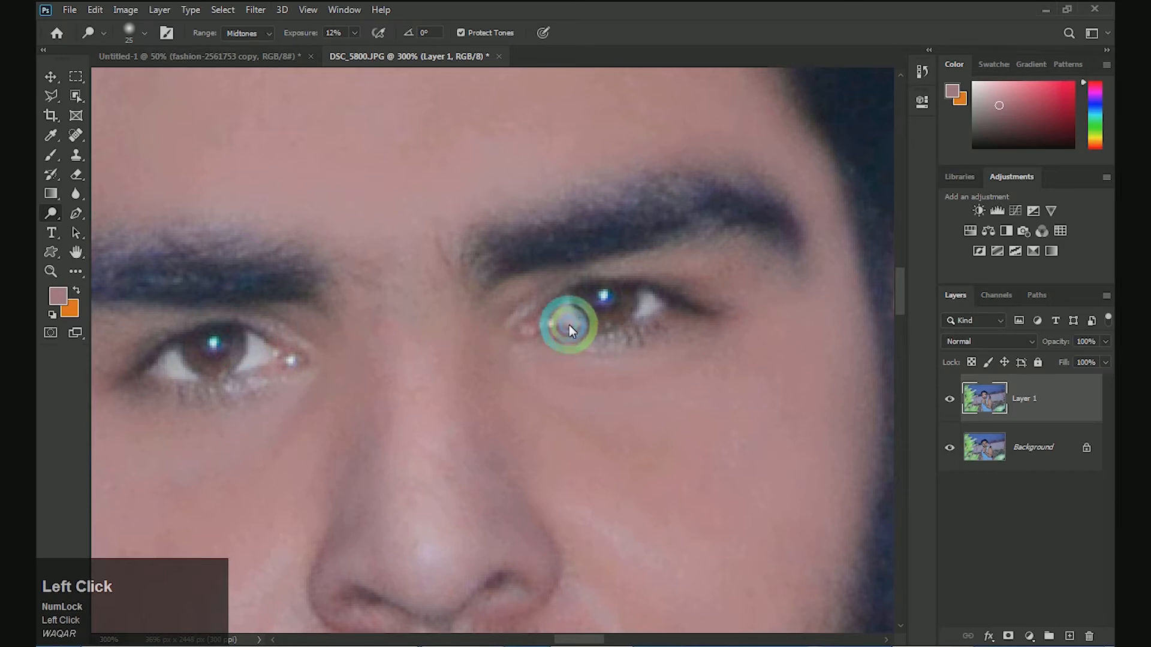
Review the whole retouched portrait and examine the face and upper body at 50% zoom.
key(ctrl+0)
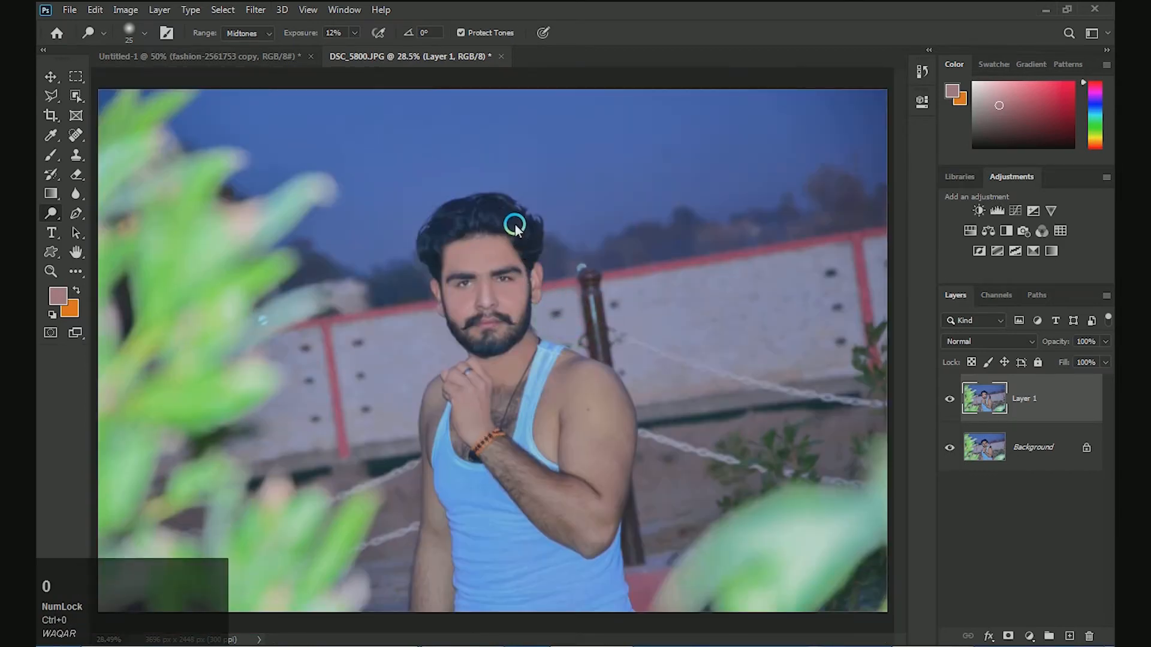
key(ctrl+=)
key(ctrl+=)
key(space)
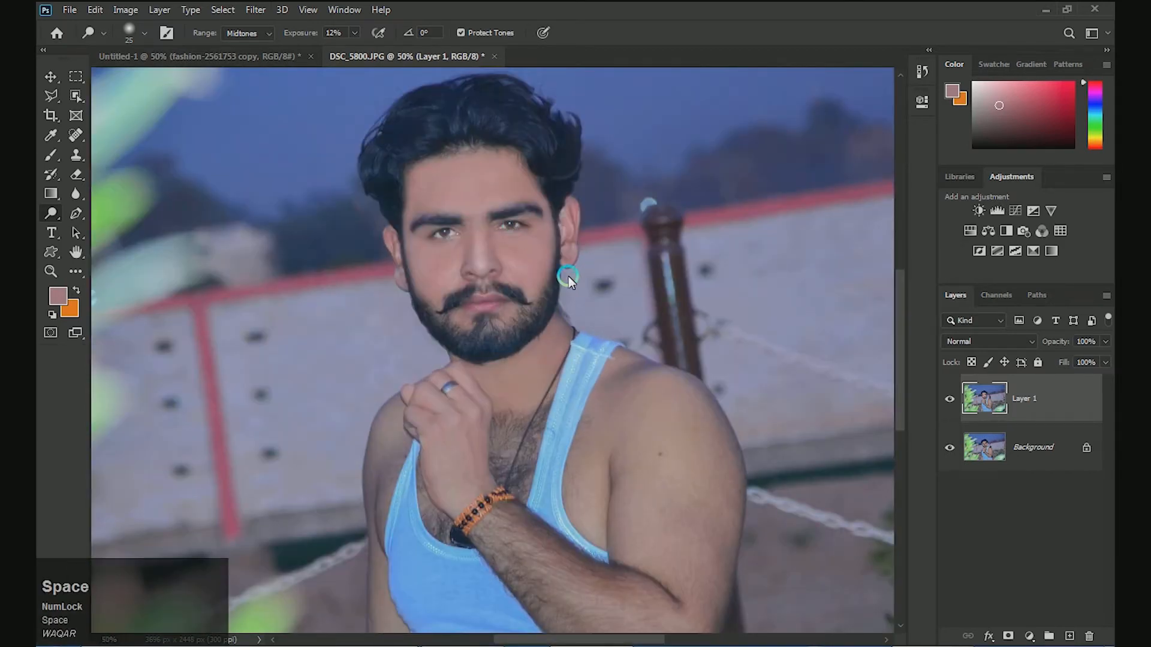
drag(568, 278, 527, 207)
drag(474, 265, 533, 200)
key(space)
drag(552, 241, 497, 281)
drag(484, 237, 481, 262)
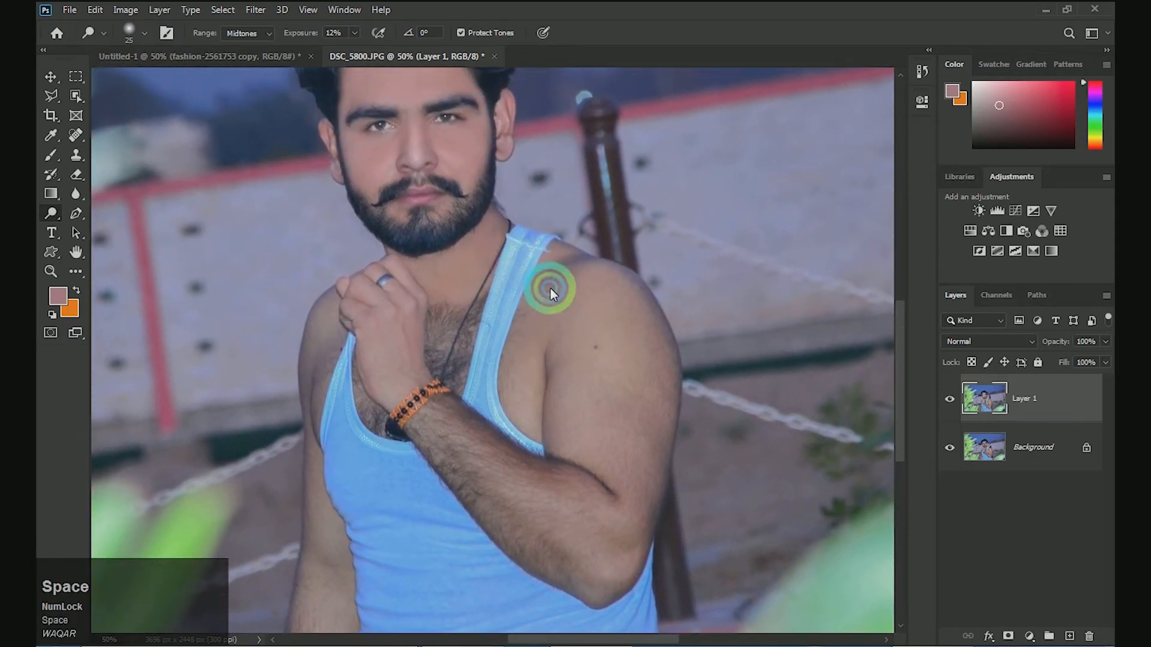
Sample the shoulder's skin tone and paint it over the man's left shoulder and upper arm with the brush enlarged to 125–175 px.
key(b)
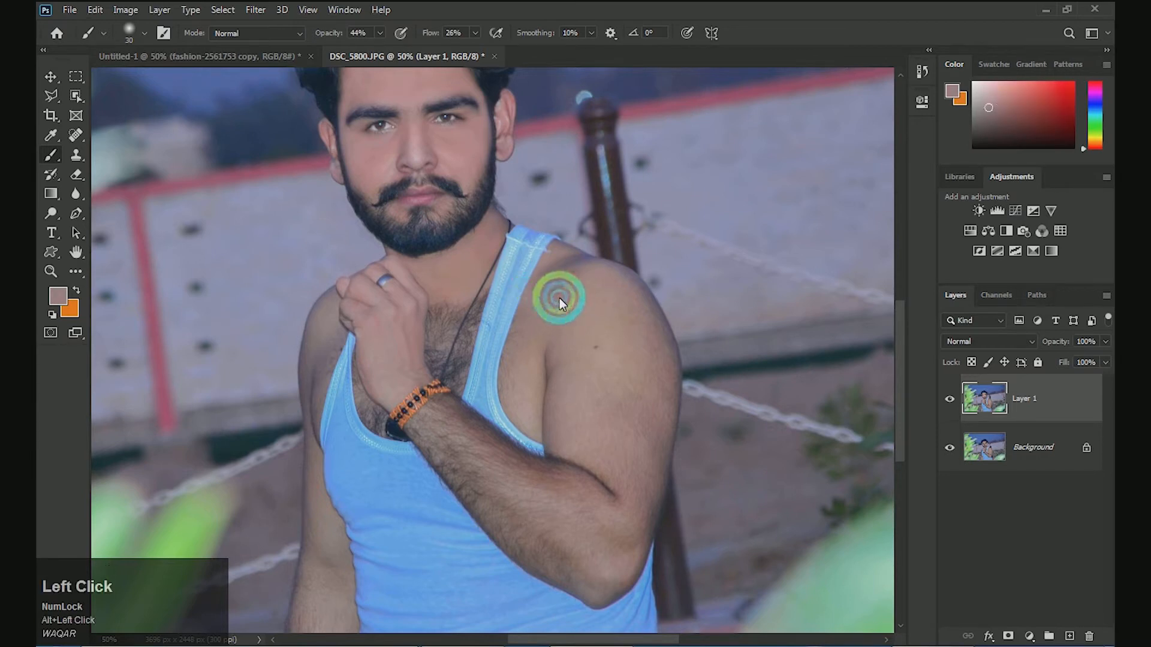
key(bracketright)
key(bracketright)
key(bracketright)
key(bracketright)
key(bracketright)
mouse_move(546, 286)
mouse_down()
mouse_move(570, 265)
mouse_move(526, 322)
mouse_move(544, 330)
mouse_move(555, 384)
mouse_move(550, 273)
mouse_move(575, 260)
mouse_up()
key(bracketright)
drag(656, 386, 658, 389)
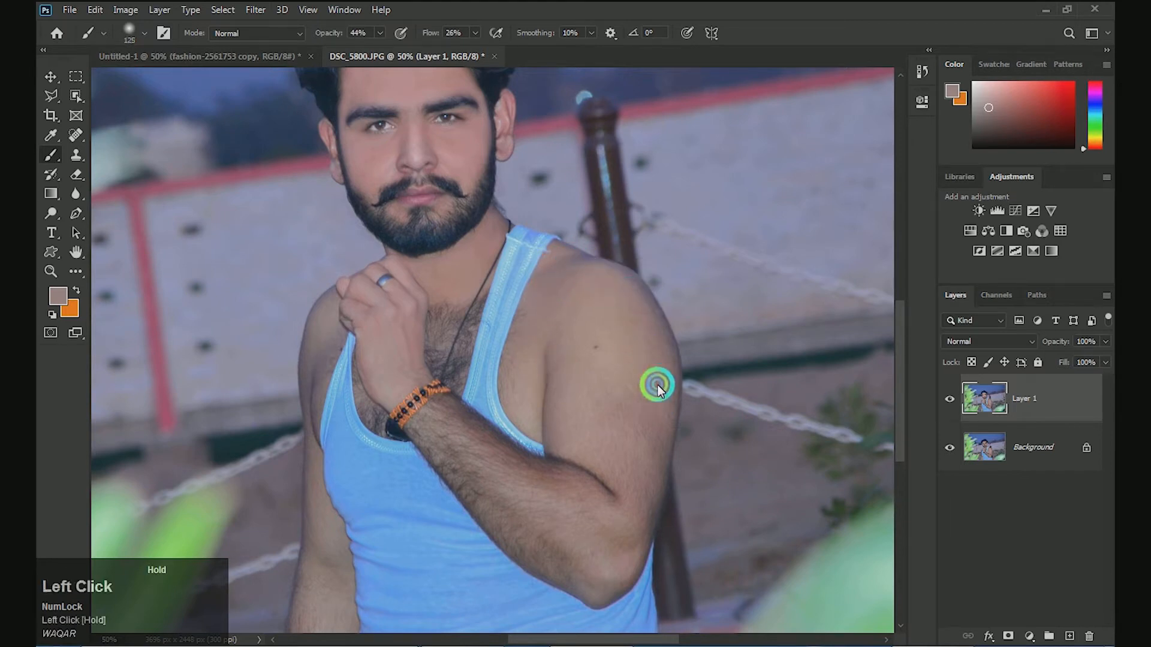
drag(646, 443, 619, 372)
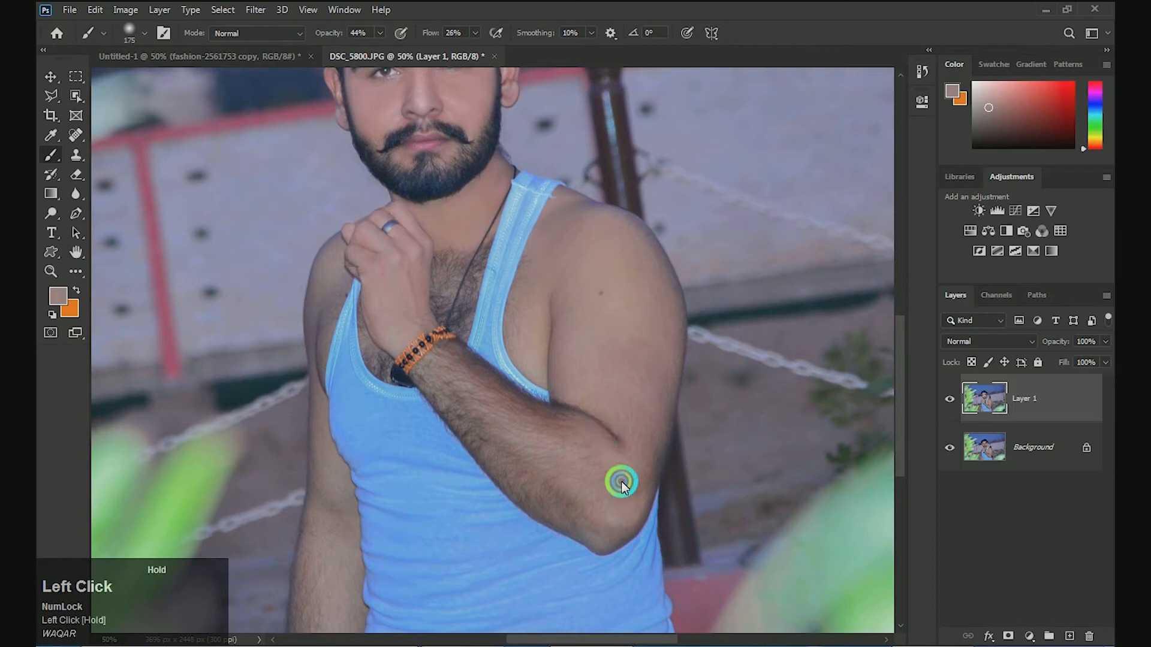
Reduce the brush to 125 px and smooth the skin along the raised forearm, elbow and beside the armpit.
key(bracketleft)
key(bracketleft)
mouse_move(450, 384)
mouse_down()
mouse_move(507, 464)
mouse_move(571, 504)
mouse_move(567, 518)
mouse_move(633, 482)
mouse_move(617, 471)
mouse_up()
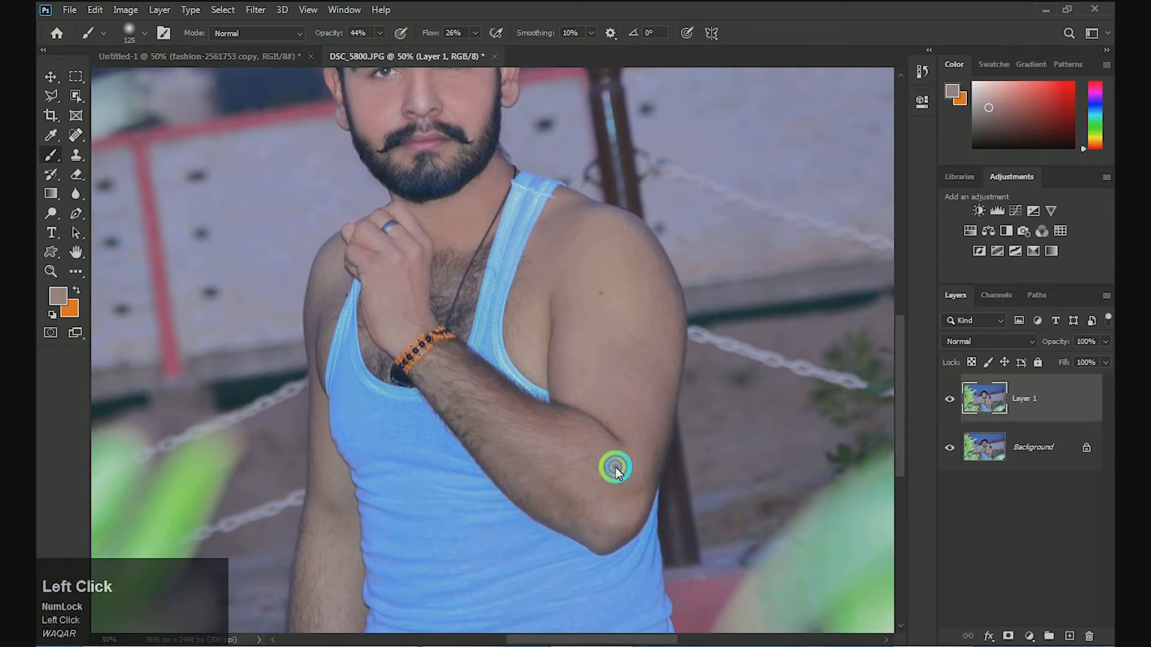
drag(543, 332, 531, 333)
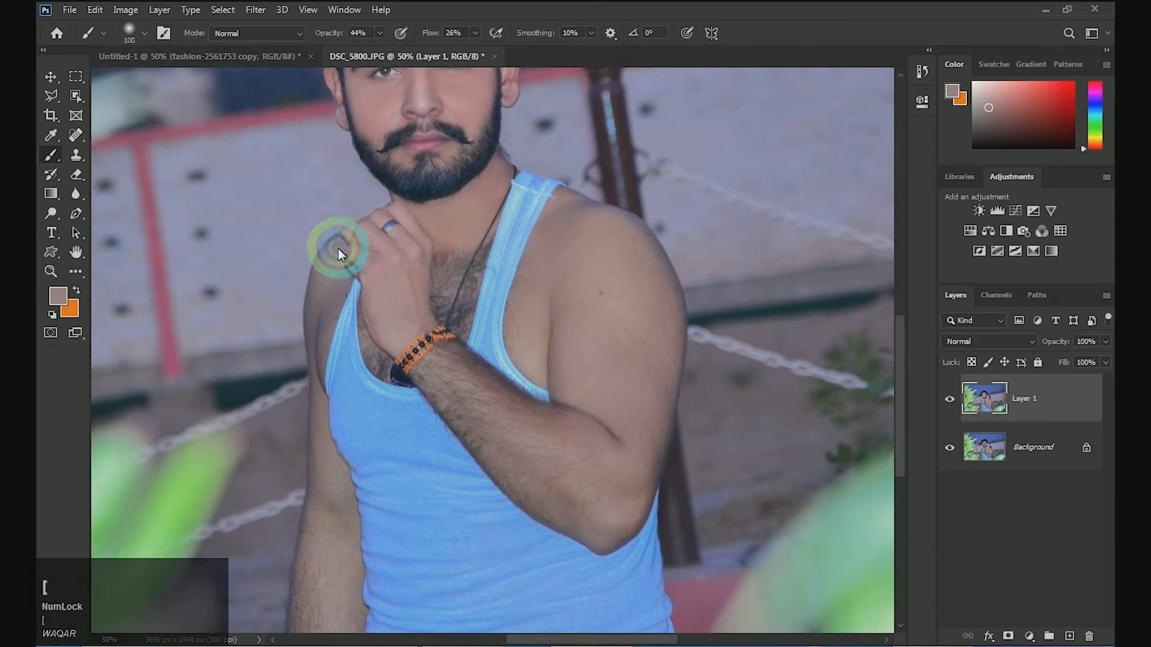
Smooth the man's right shoulder and upper arm with the brush reduced to 70 px, resampling the skin tone near the armpit.
drag(329, 298, 317, 378)
key([)
click(320, 344)
key([)
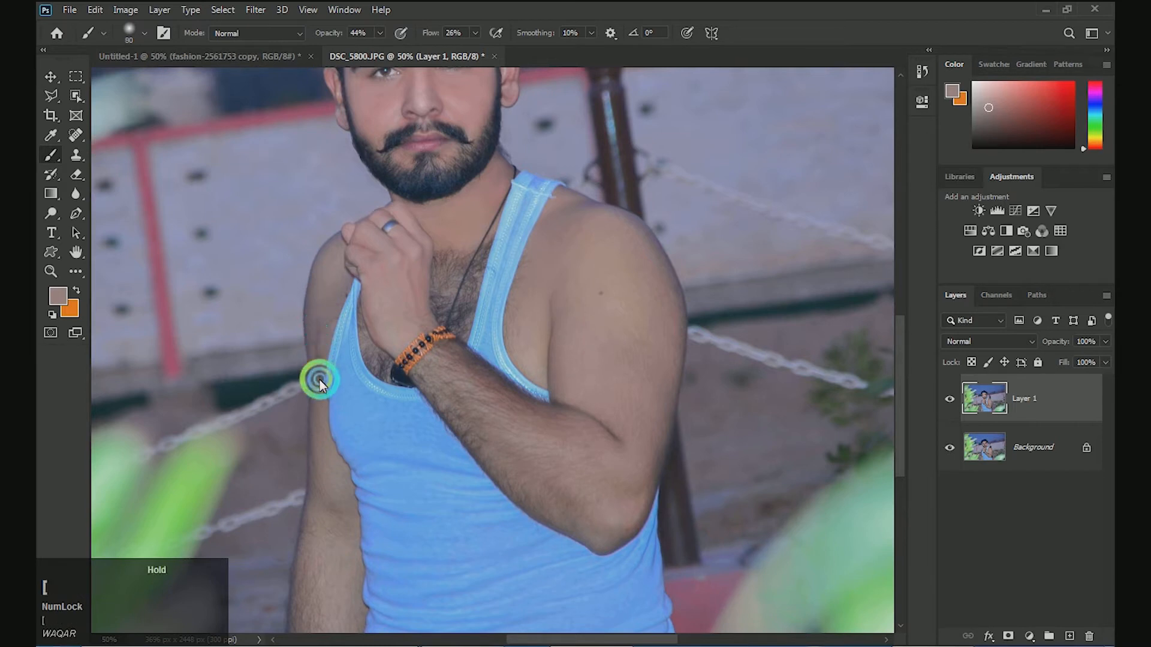
key([)
drag(327, 269, 317, 358)
mouse_move(346, 264)
mouse_down()
mouse_move(320, 376)
mouse_move(336, 291)
mouse_up()
drag(337, 341, 338, 360)
alt+click(339, 360)
mouse_move(334, 261)
mouse_down()
mouse_move(335, 361)
mouse_move(336, 264)
mouse_up()
drag(339, 217, 345, 309)
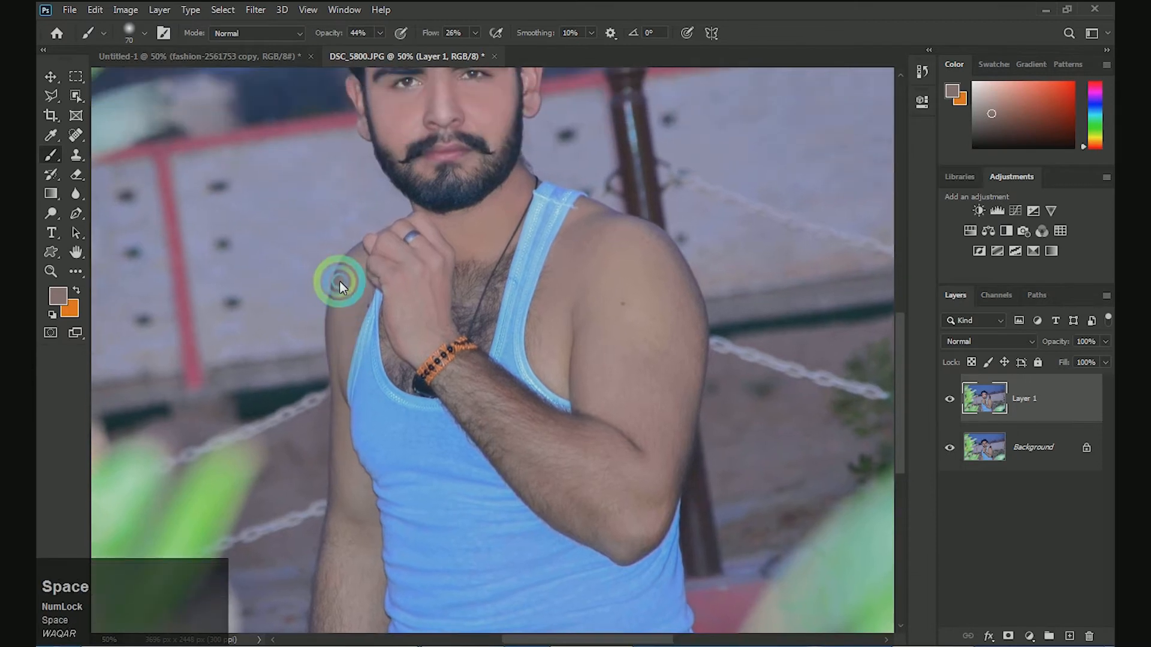
Sample a skin tone from the man's left ear and paint along the ear with a 35 px brush at 200% zoom.
drag(391, 264, 371, 329)
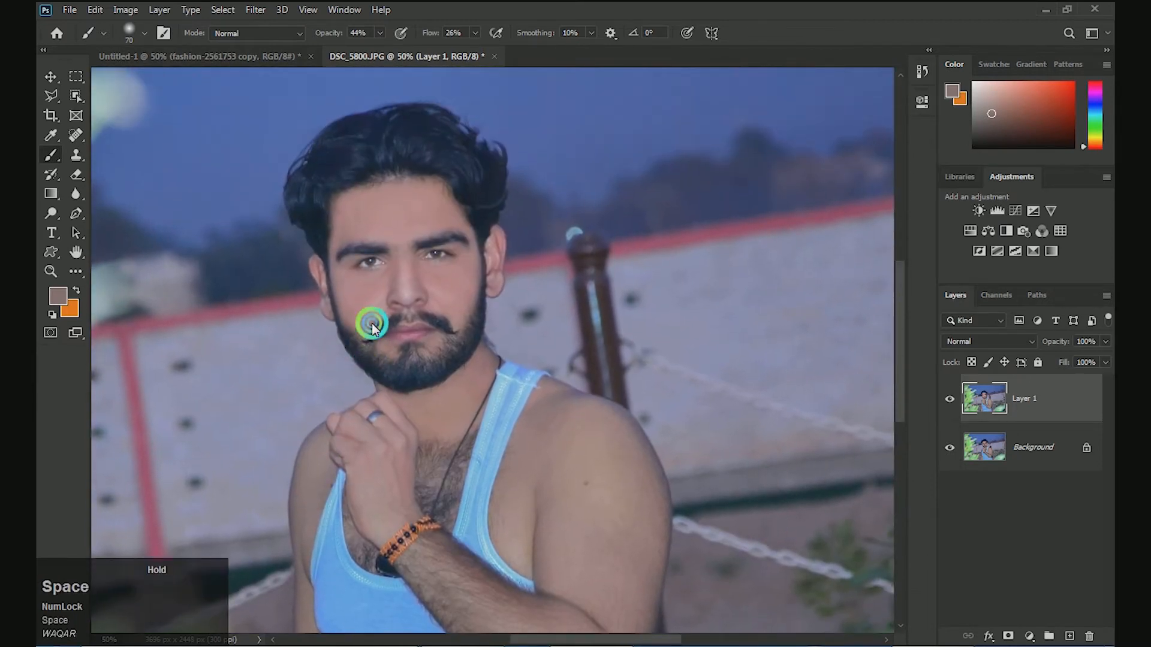
key(ctrl+equal)
mouse_move(505, 323)
mouse_down()
mouse_move(503, 348)
mouse_move(524, 257)
mouse_up()
key(ctrl+equal)
alt+click(509, 186)
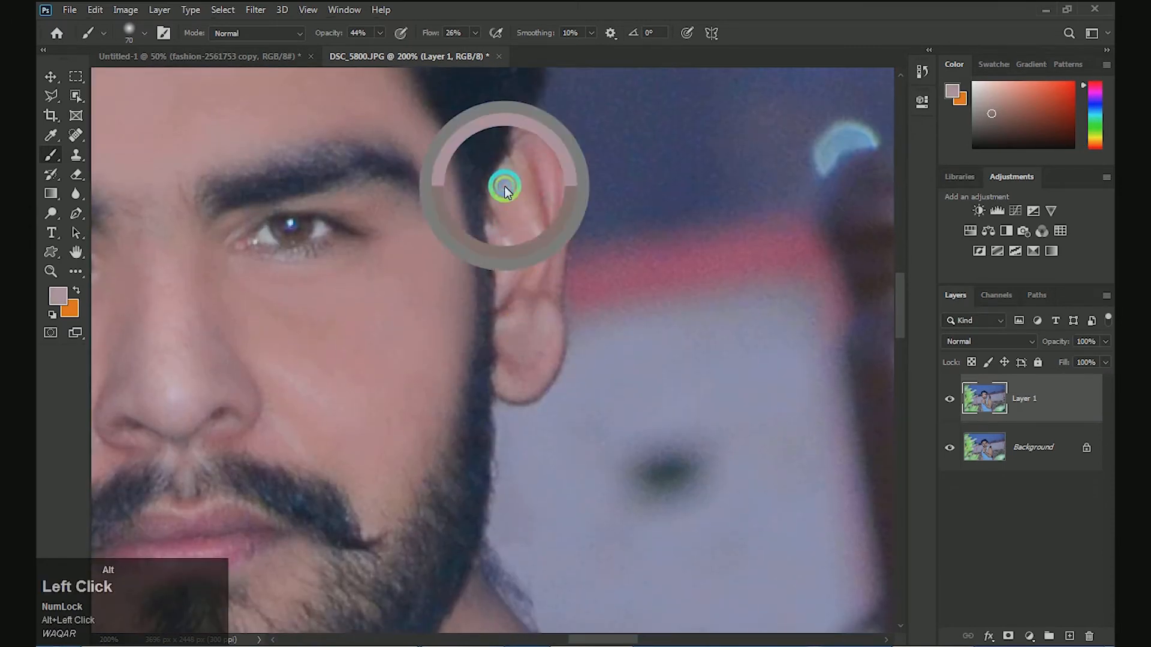
click(562, 186)
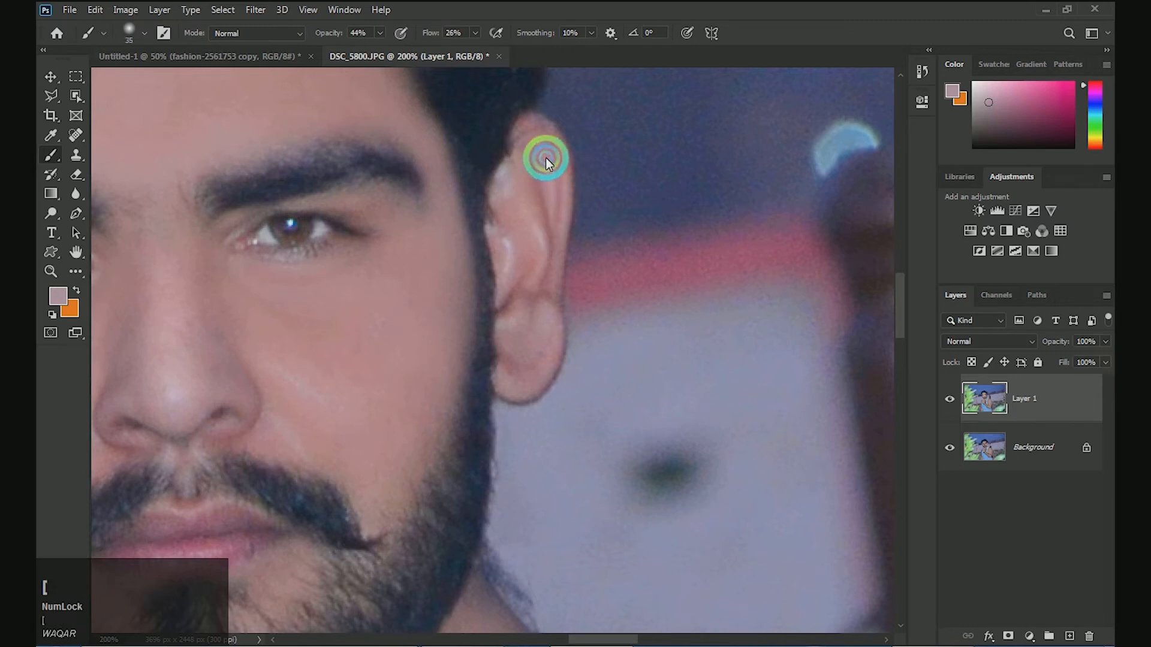
mouse_move(542, 156)
mouse_down()
mouse_move(545, 291)
mouse_move(521, 322)
mouse_move(517, 387)
mouse_move(545, 335)
mouse_up()
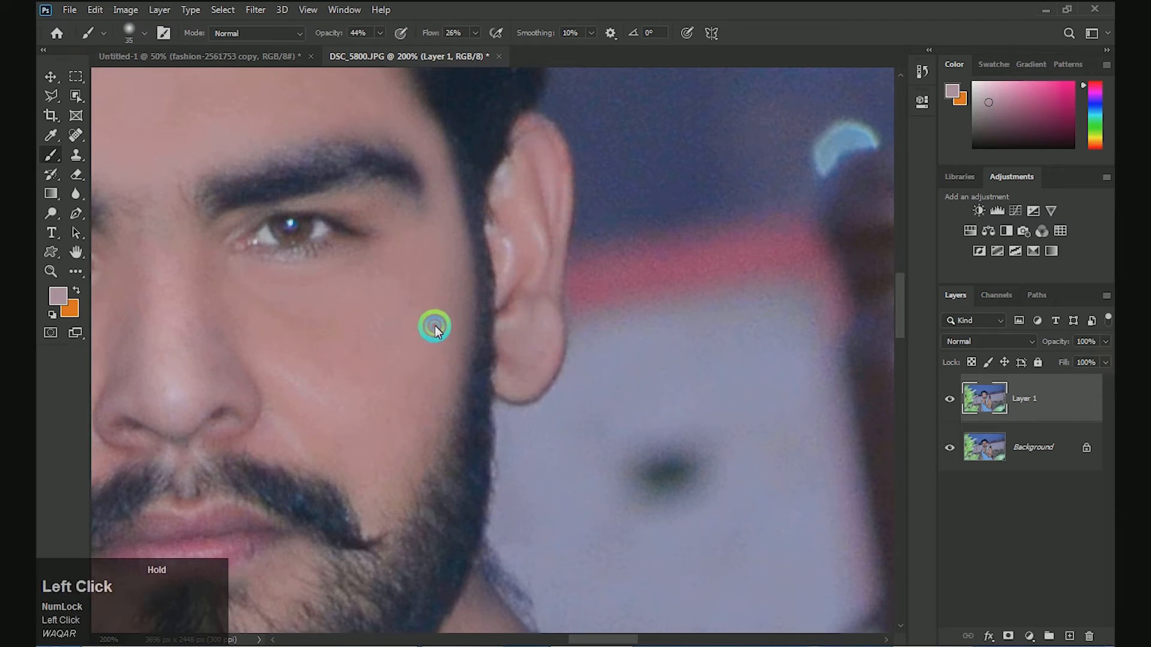
Sample a reddish skin tone from the man's right ear and paint it down to the lobe.
drag(435, 327, 534, 312)
drag(388, 303, 351, 304)
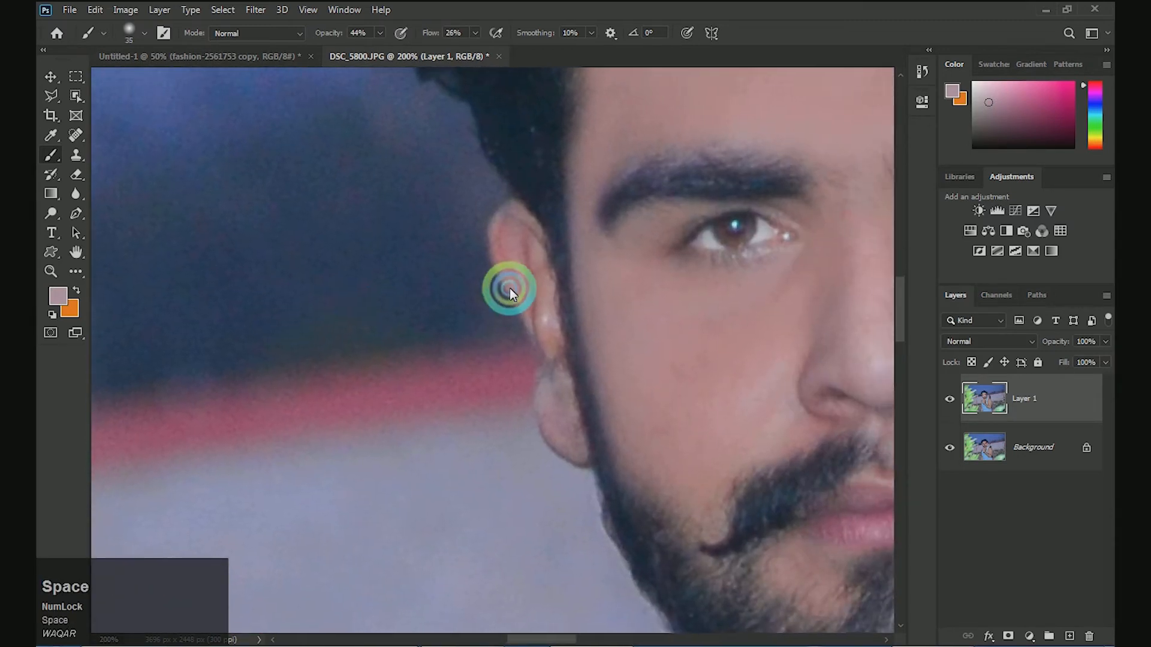
alt+click(512, 278)
mouse_move(513, 271)
mouse_down()
mouse_move(560, 465)
mouse_move(568, 451)
mouse_up()
Outline the patch of background with stray hairs beside the neck using the Polygonal Lasso.
drag(660, 550, 501, 351)
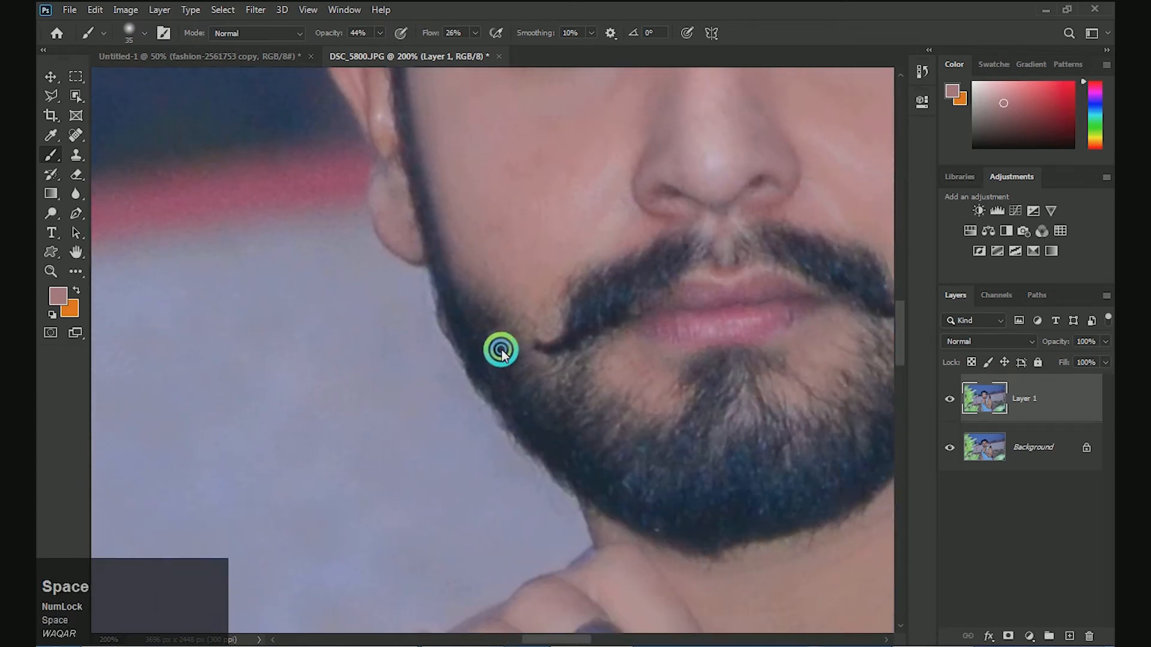
drag(718, 393, 563, 349)
drag(790, 348, 483, 411)
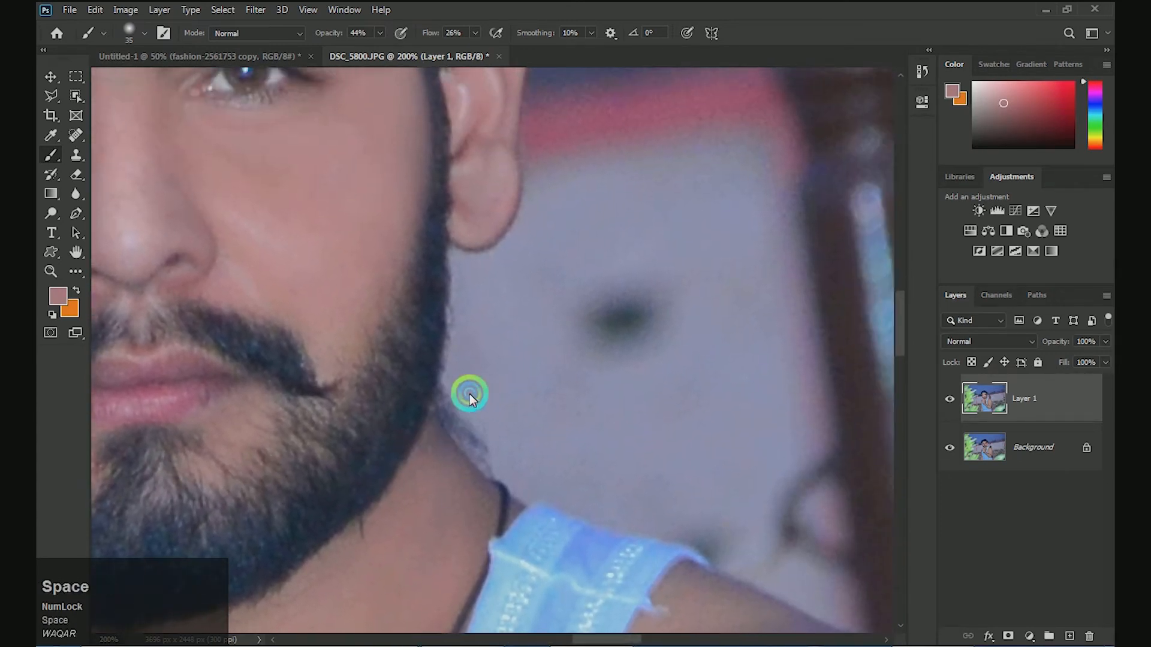
drag(328, 308, 323, 289)
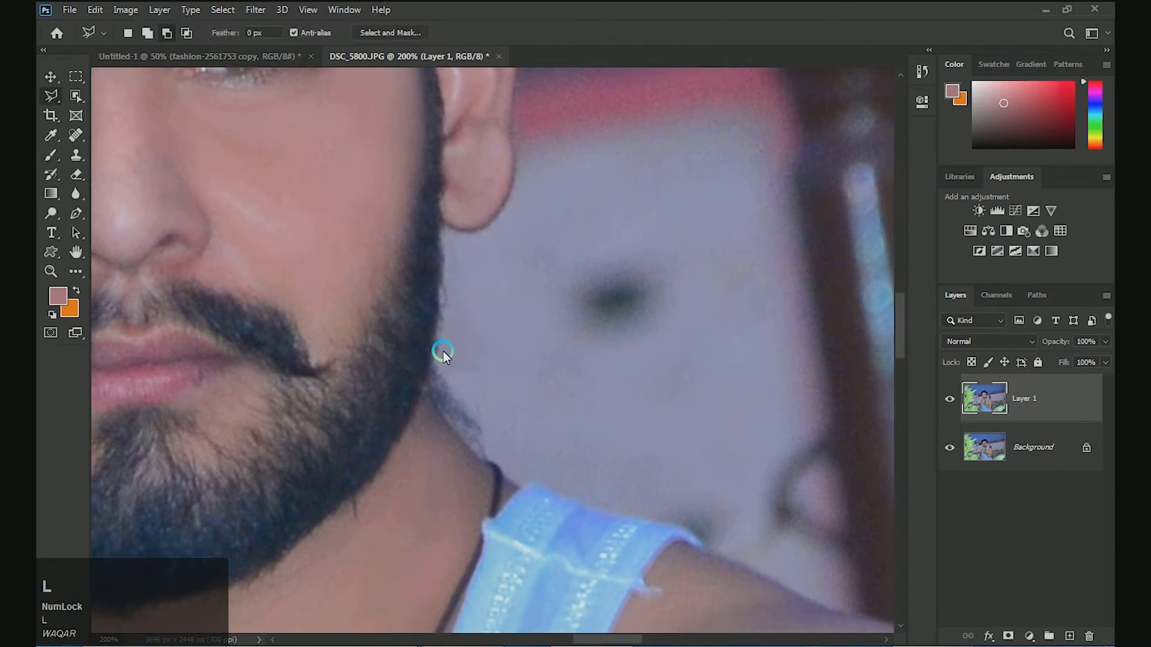
click(432, 370)
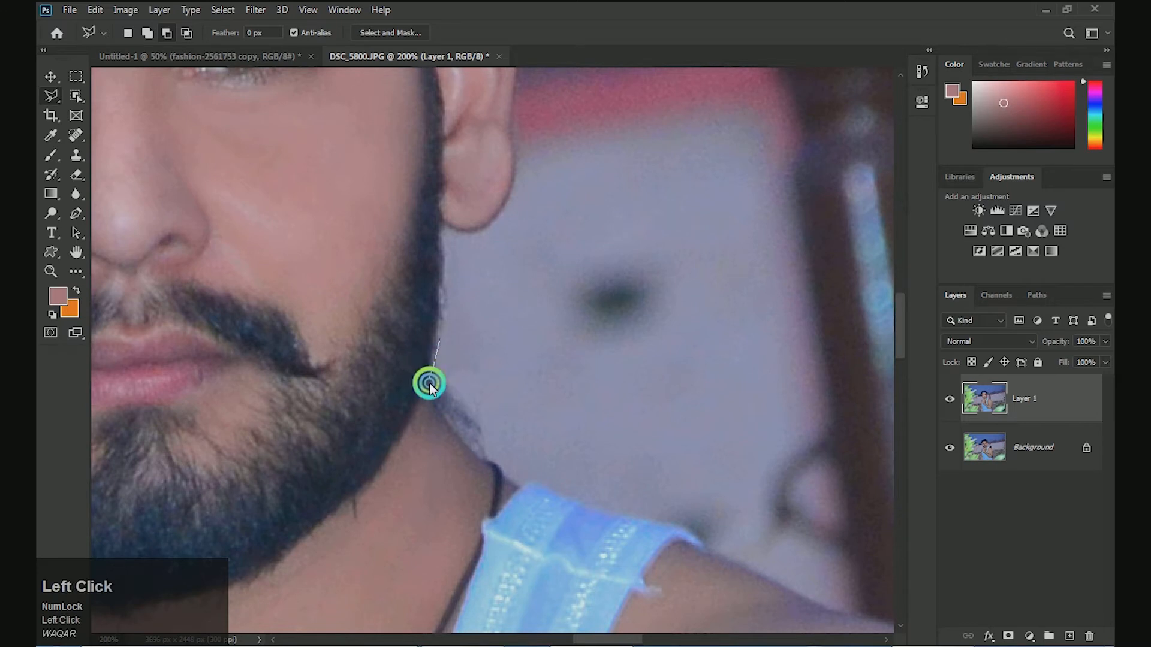
click(451, 430)
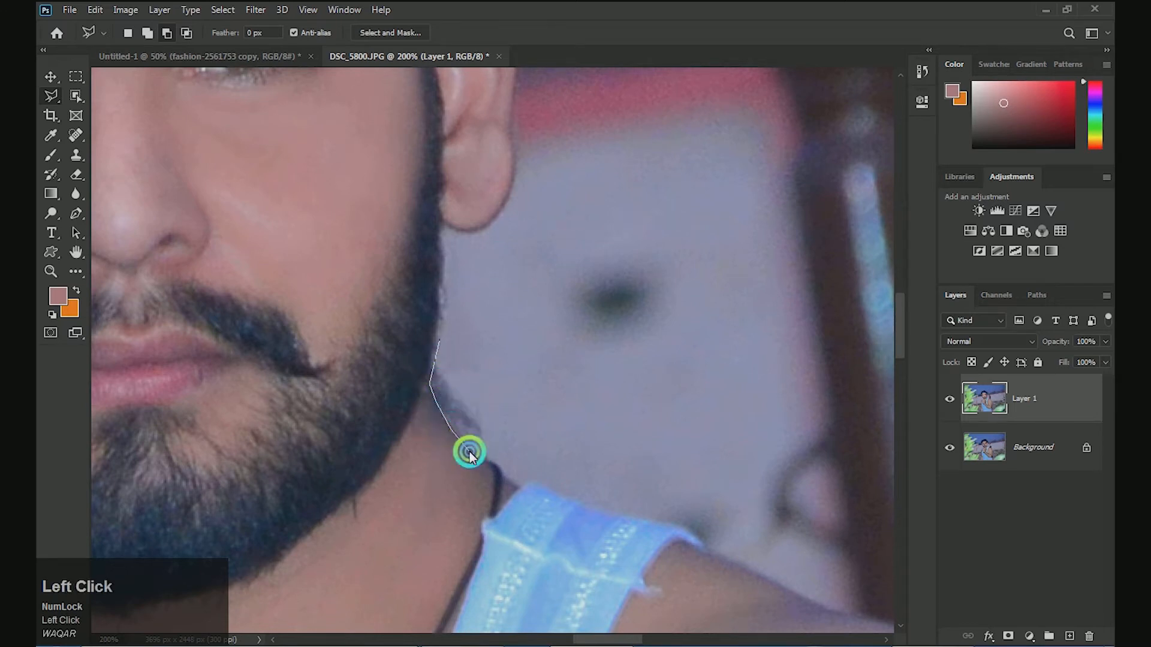
click(474, 454)
click(499, 462)
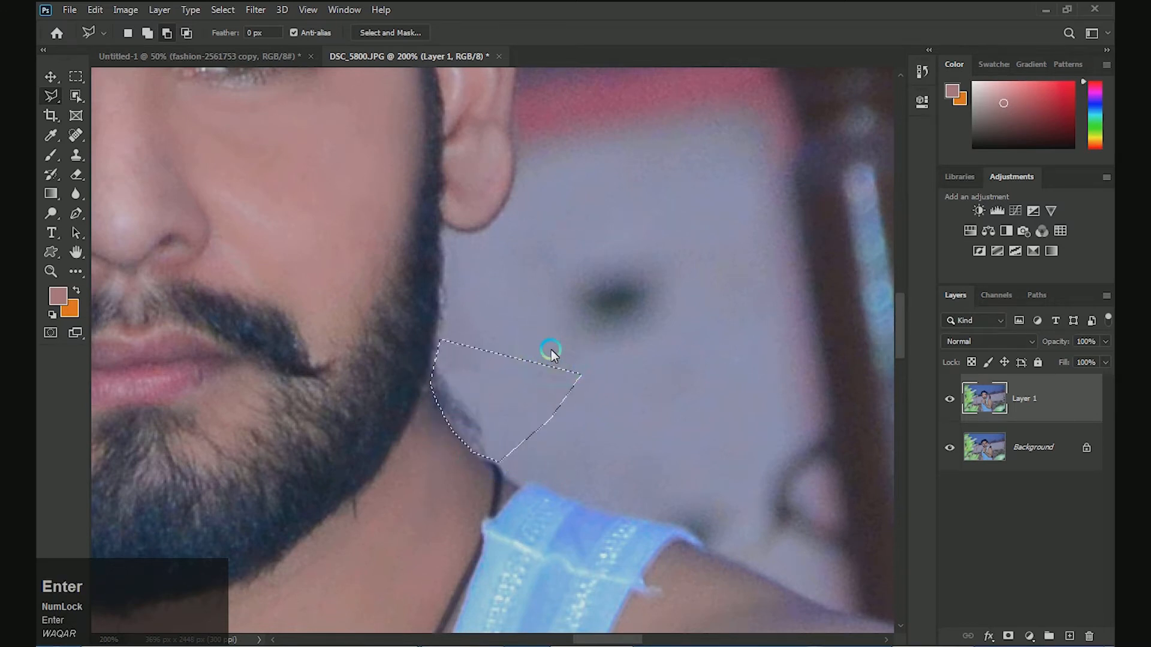
Try feathering the selection beside the neck by 5 pixels and undo it.
key(shift+F6)
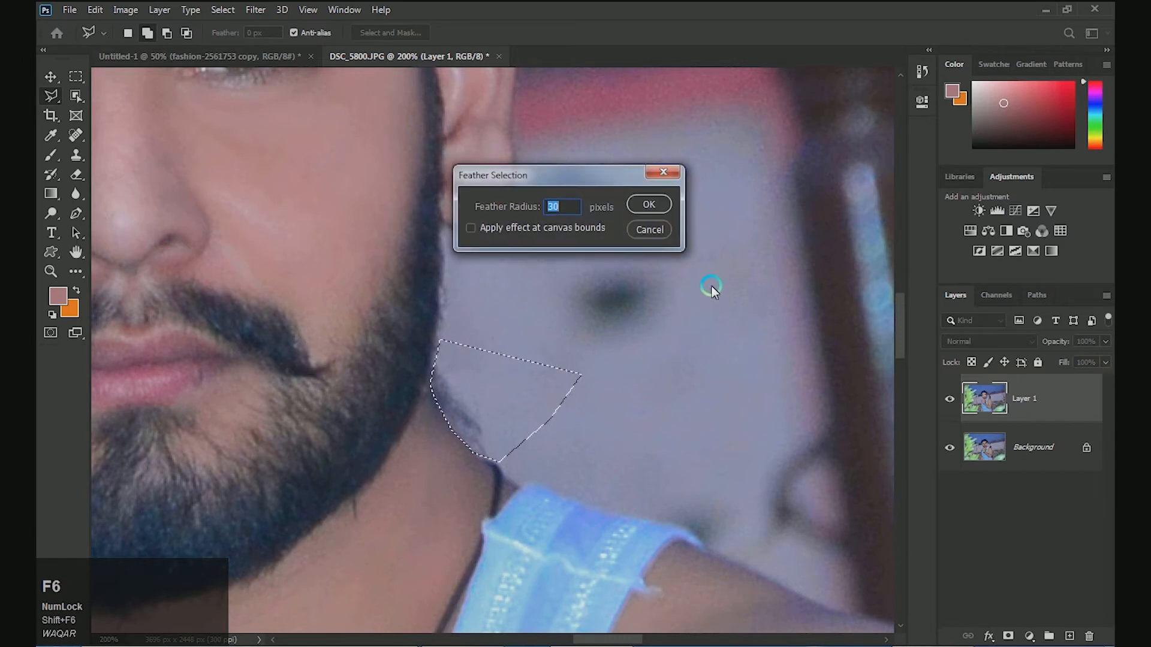
text(5)
key(Return)
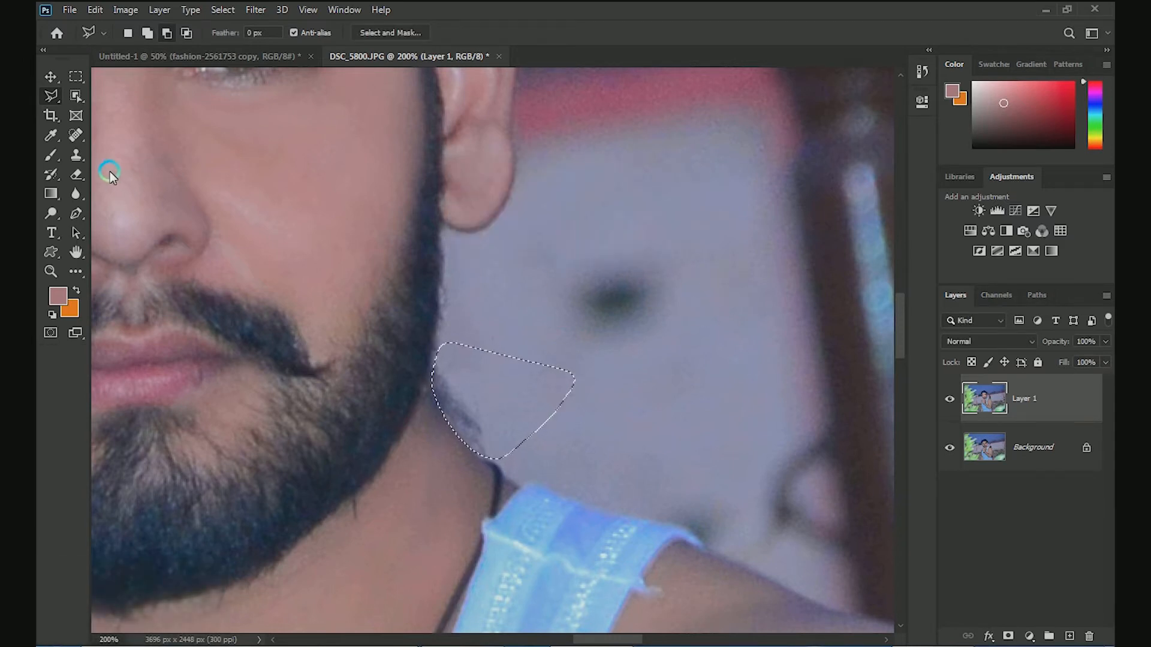
key(ctrl+z)
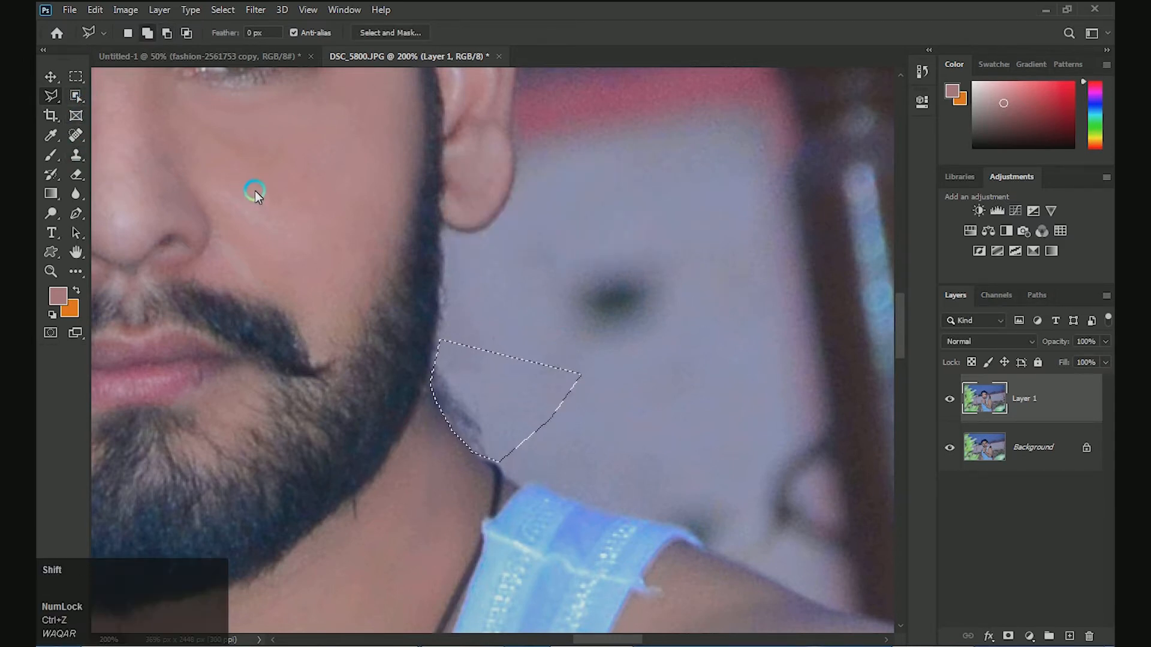
Feather the selection slightly, clone clean background over the stray hairs beside the neck with a 40 px Clone Stamp, and deselect.
key(shift+F6)
key(Escape)
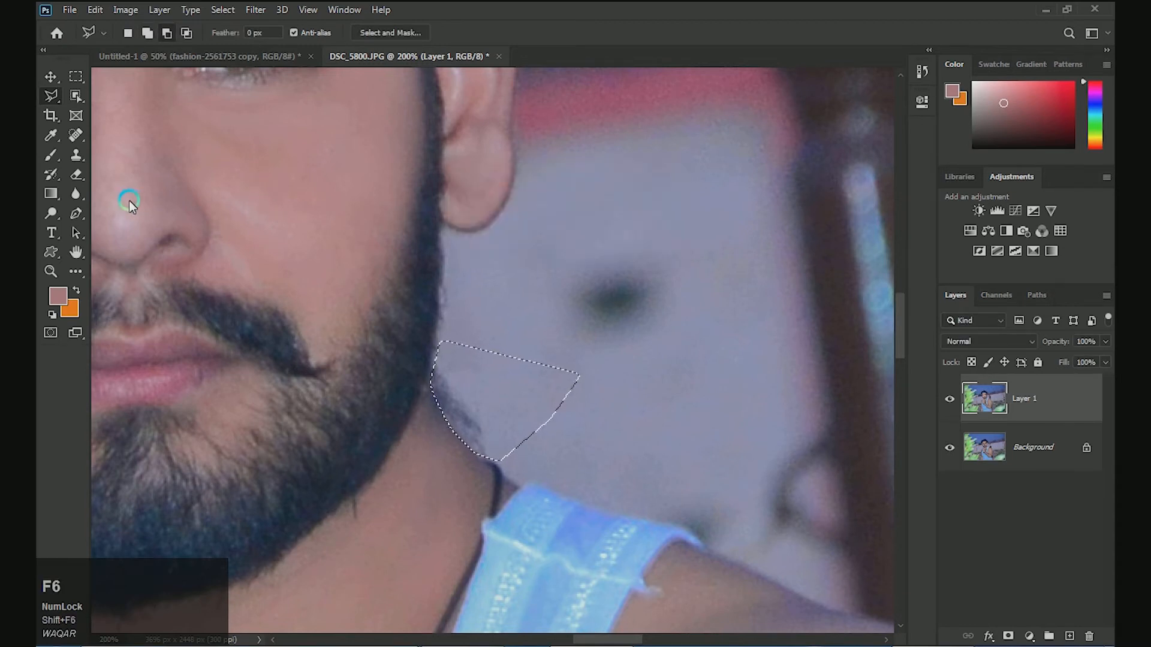
click(76, 154)
alt+click(470, 388)
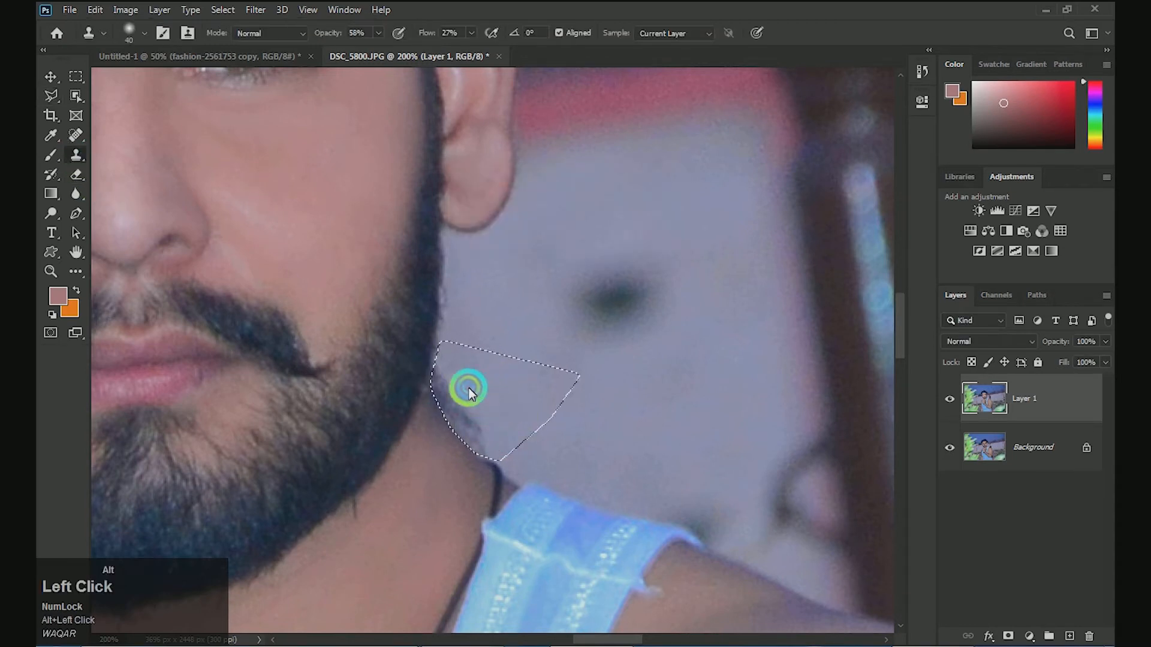
mouse_move(446, 380)
mouse_down()
mouse_move(460, 411)
mouse_move(440, 390)
mouse_up()
click(466, 431)
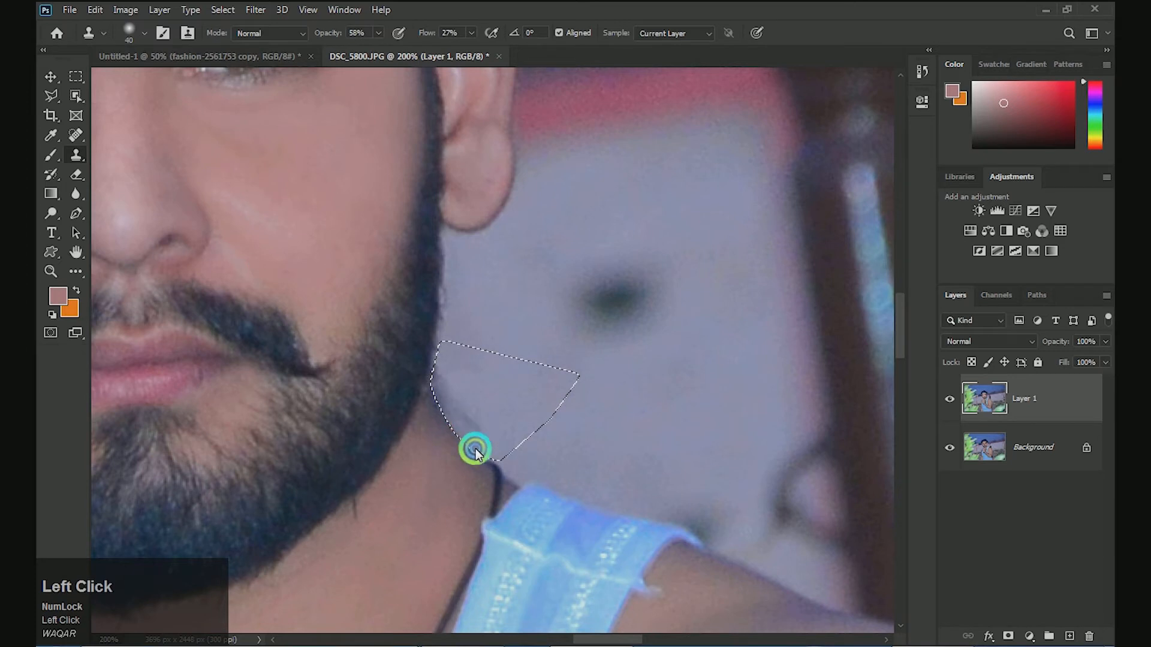
mouse_move(473, 454)
mouse_down()
mouse_move(450, 368)
mouse_move(506, 441)
mouse_move(506, 403)
mouse_up()
key(ctrl+d)
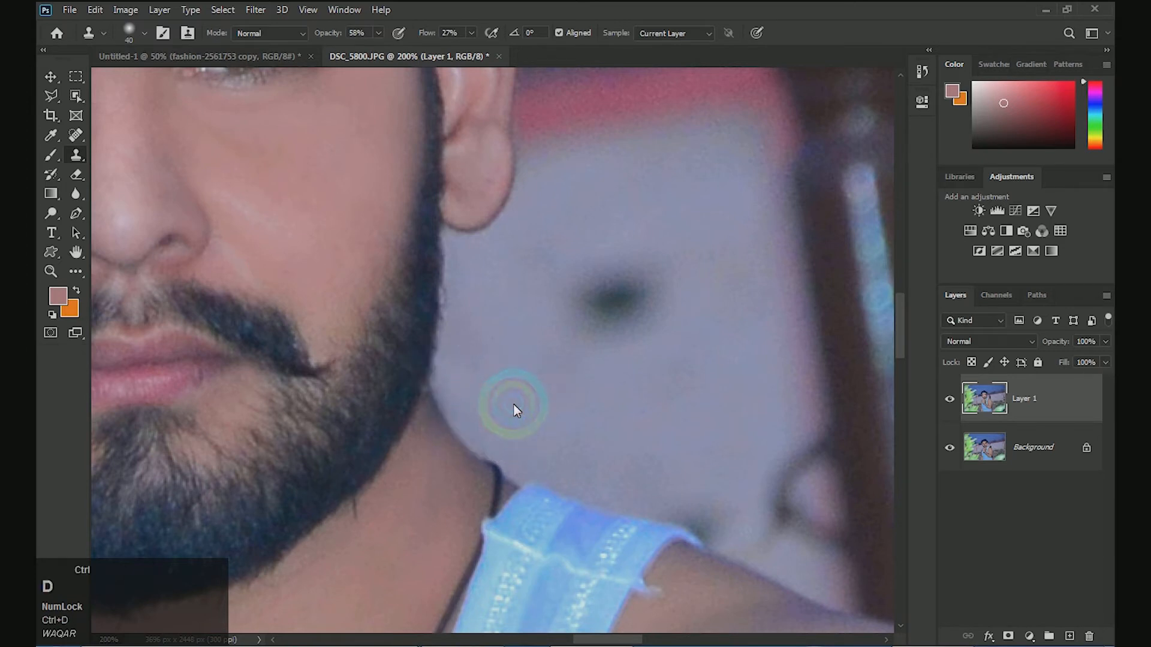
Try a High Pass filter with a 36-pixel radius directly on Layer 1 and undo it.
key(ctrl+0)
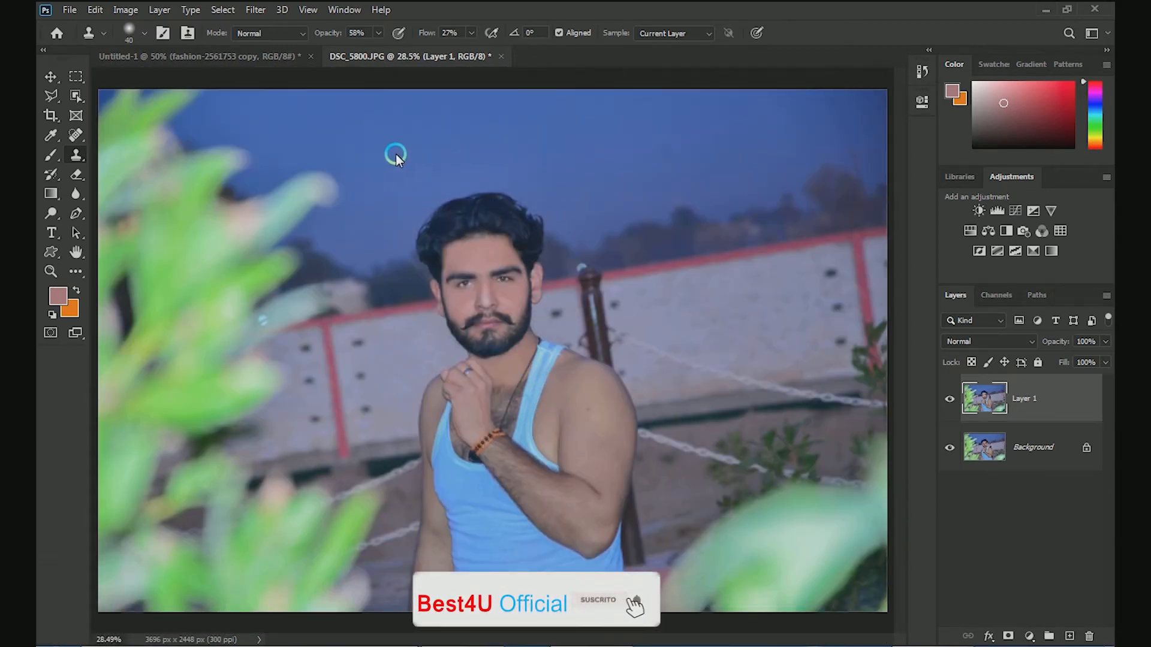
click(255, 10)
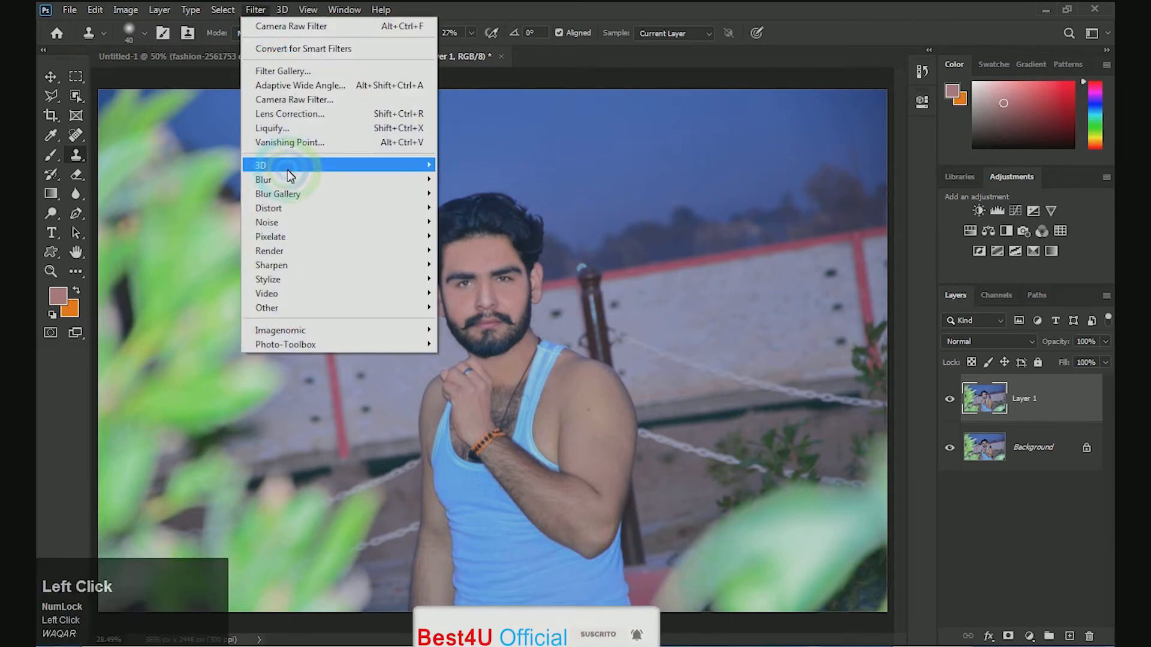
click(301, 309)
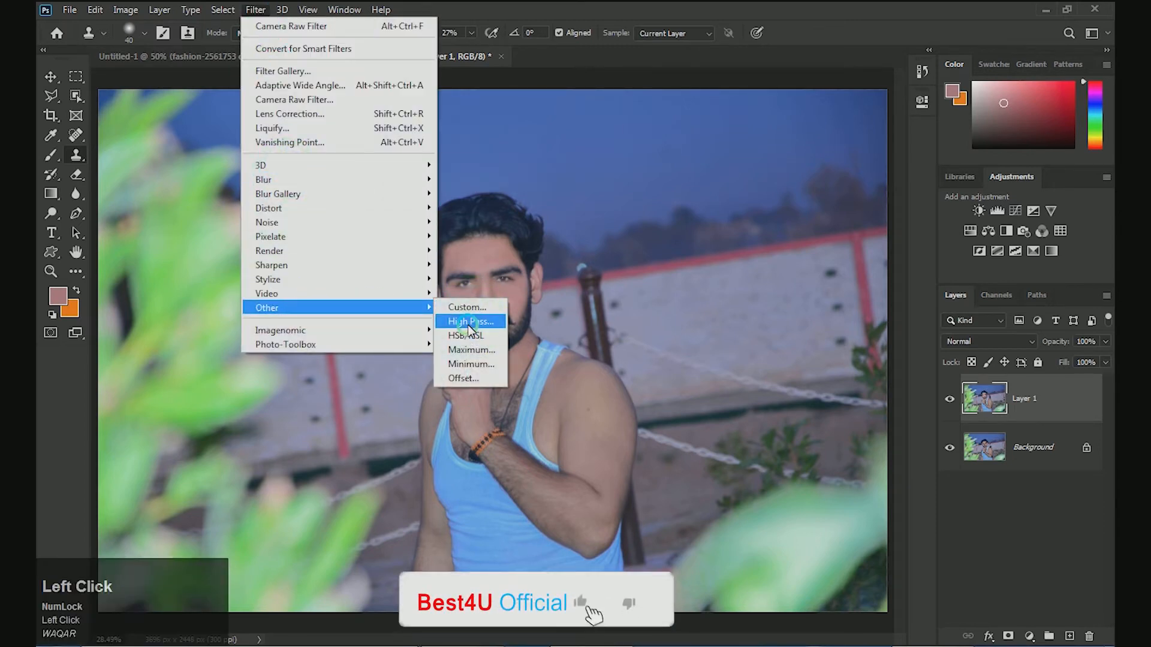
click(469, 322)
click(522, 346)
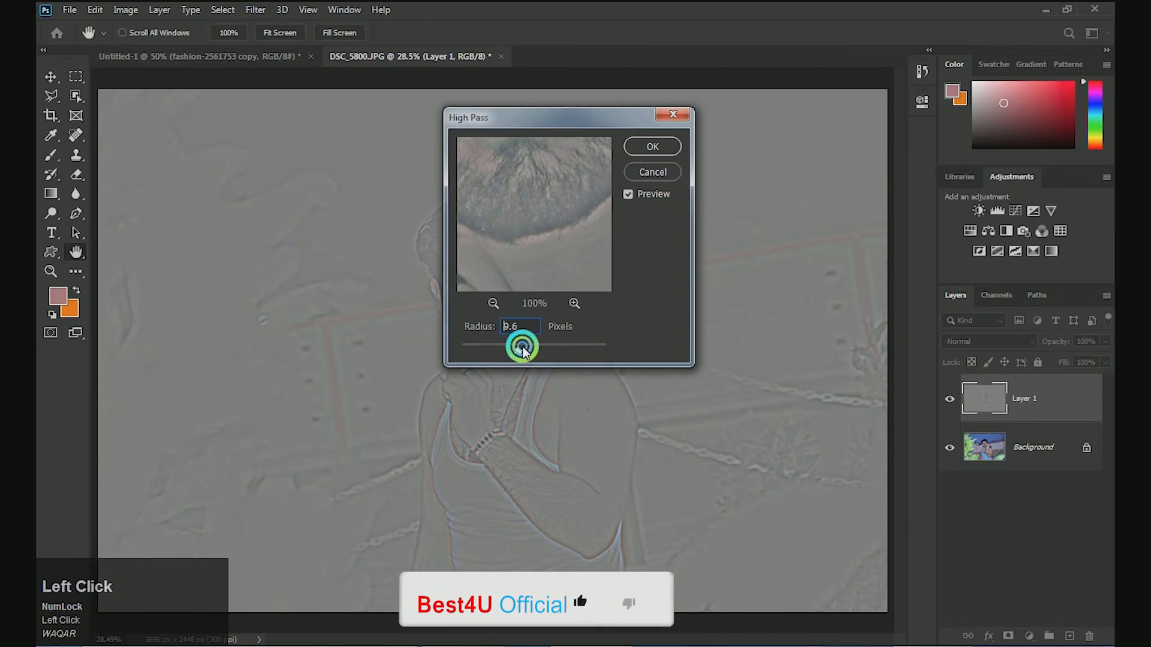
drag(523, 346, 534, 343)
drag(527, 118, 762, 151)
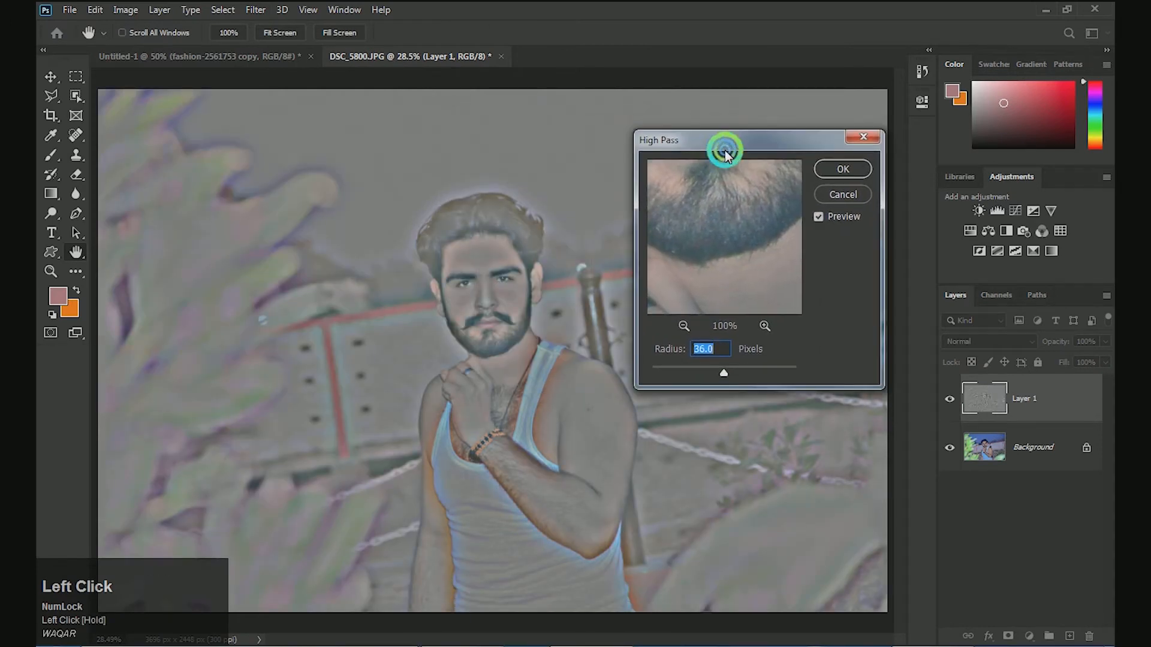
click(843, 169)
key(s)
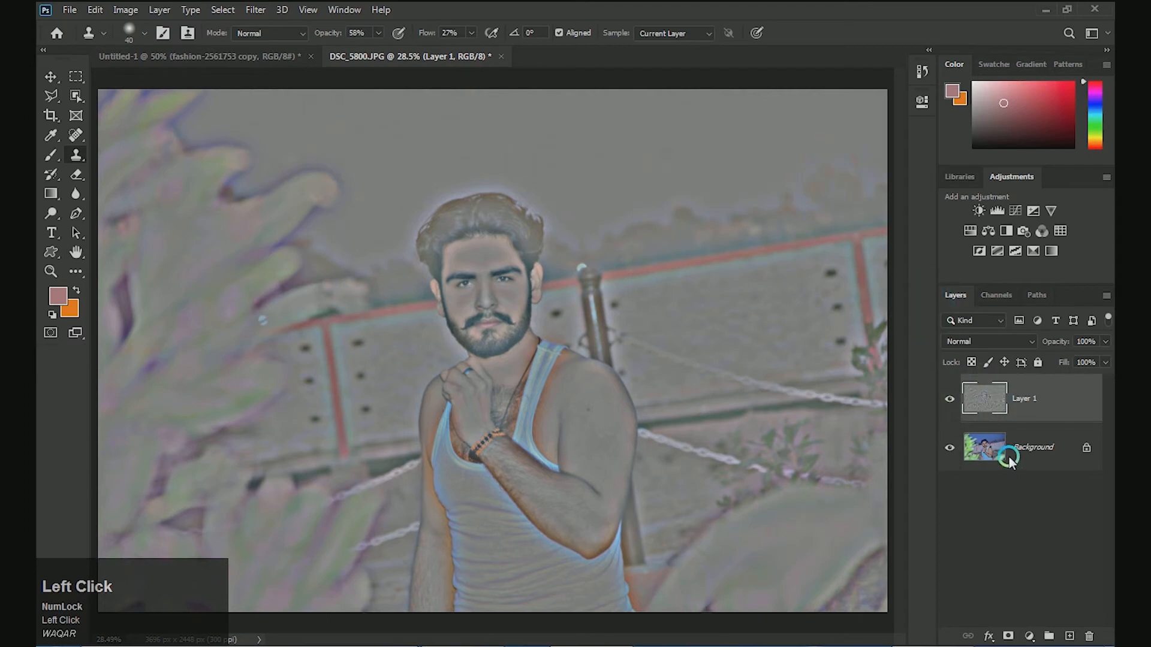
key(ctrl+z)
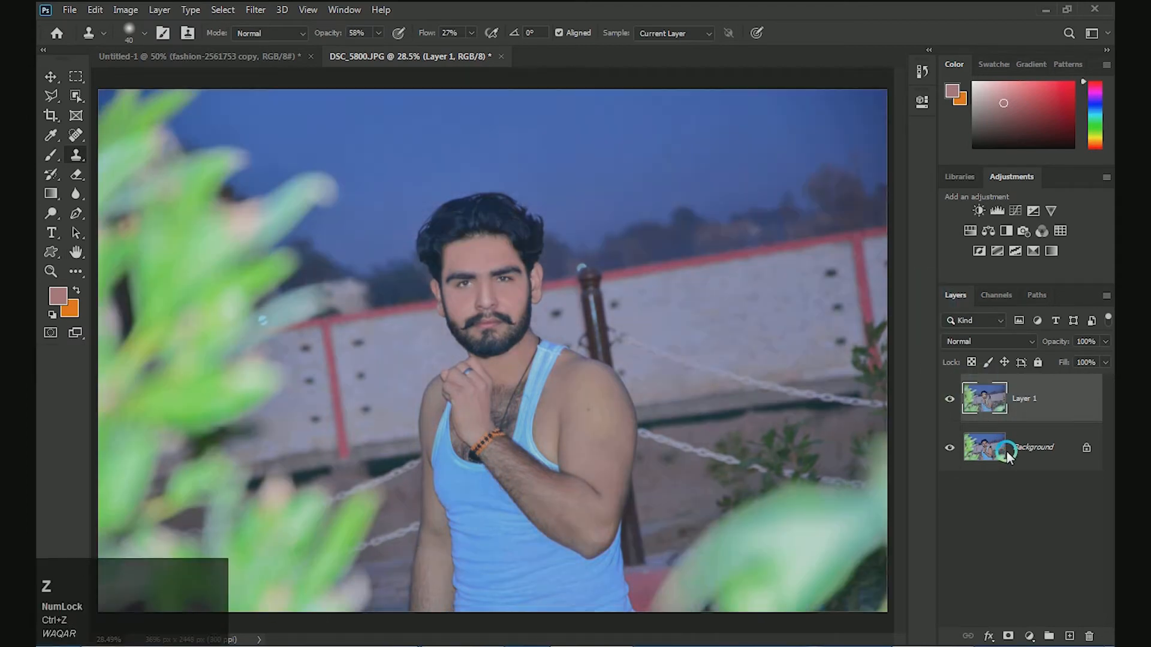
Duplicate Layer 1 and apply a High Pass filter with a 36-pixel radius to the copy.
key(ctrl+j)
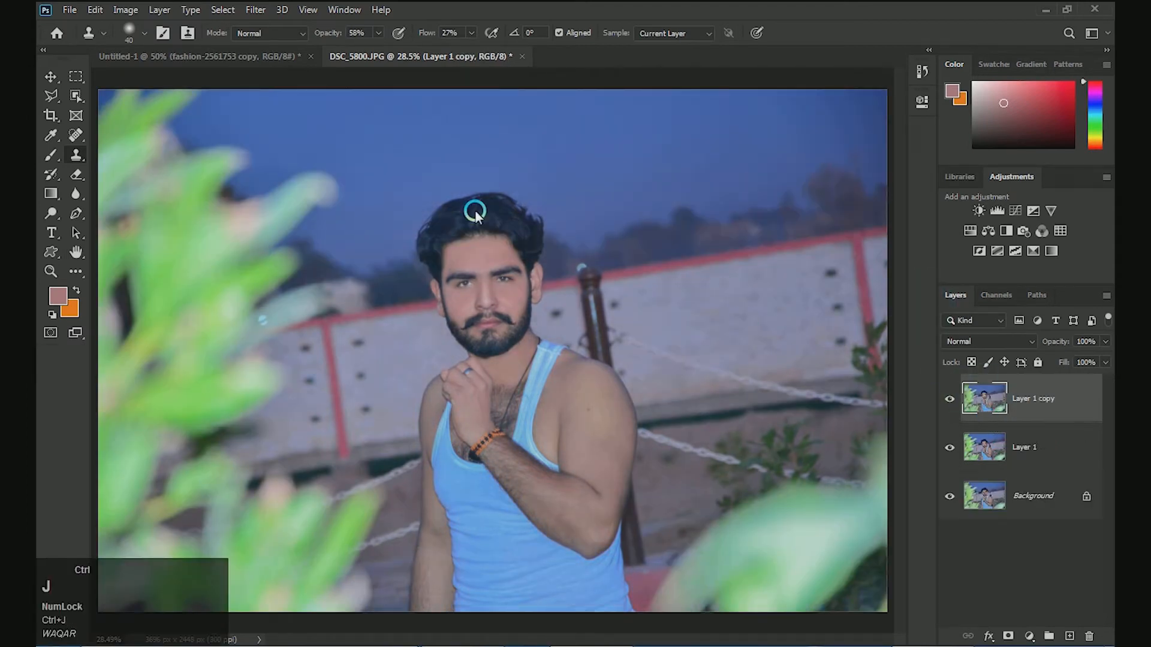
click(265, 11)
click(295, 308)
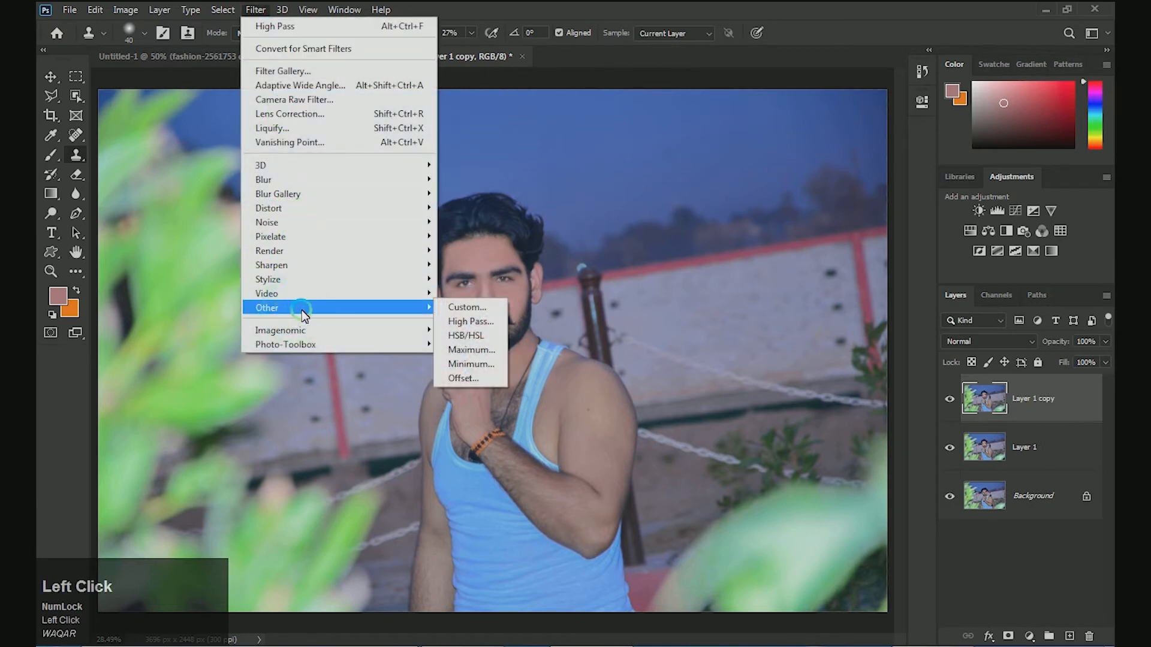
click(459, 324)
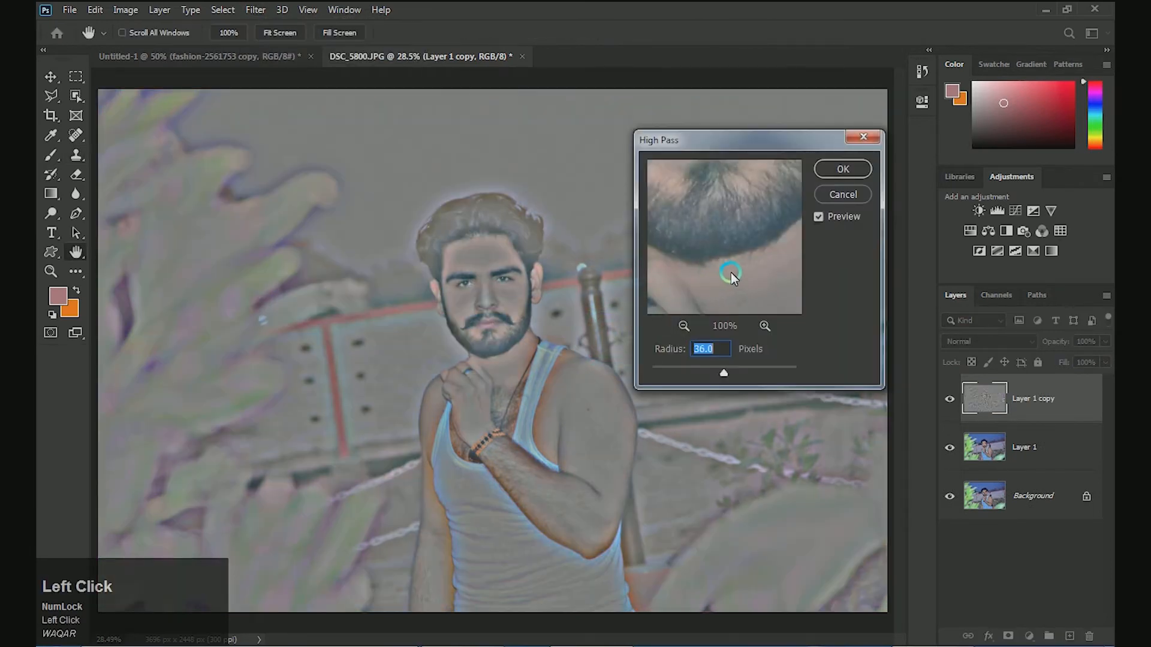
click(822, 173)
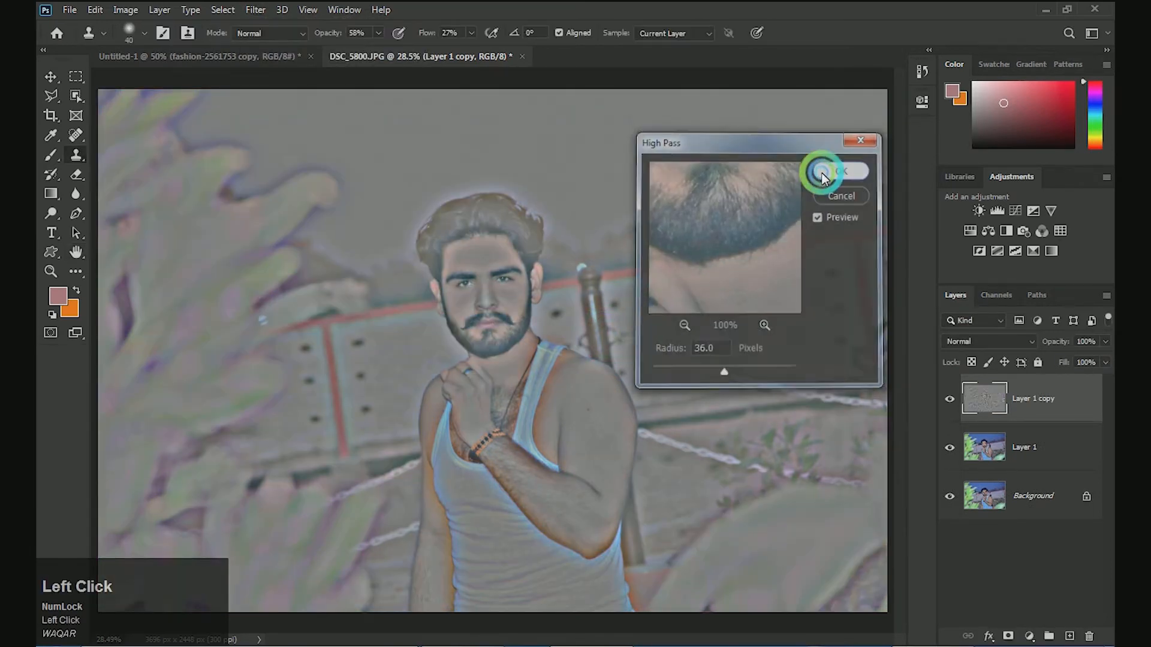
Try out blend modes on the High Pass copy, comparing Soft Light at close range and switching to Hard Light.
click(980, 342)
click(959, 296)
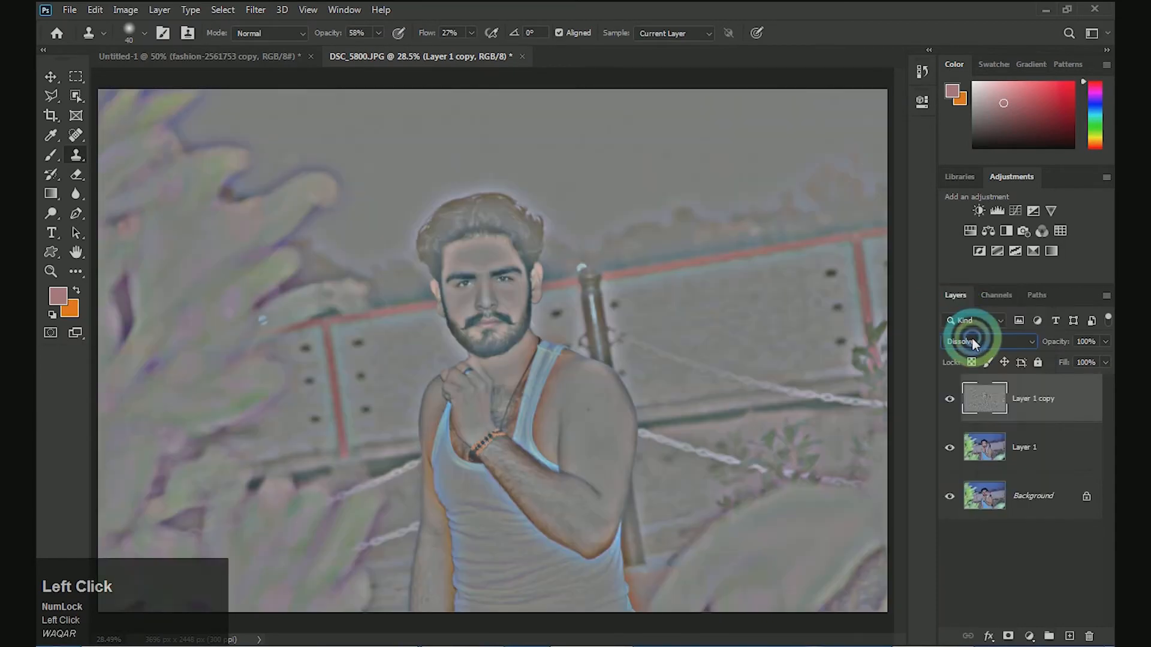
scroll(972, 339, down, 1)
scroll(973, 339, down, 2)
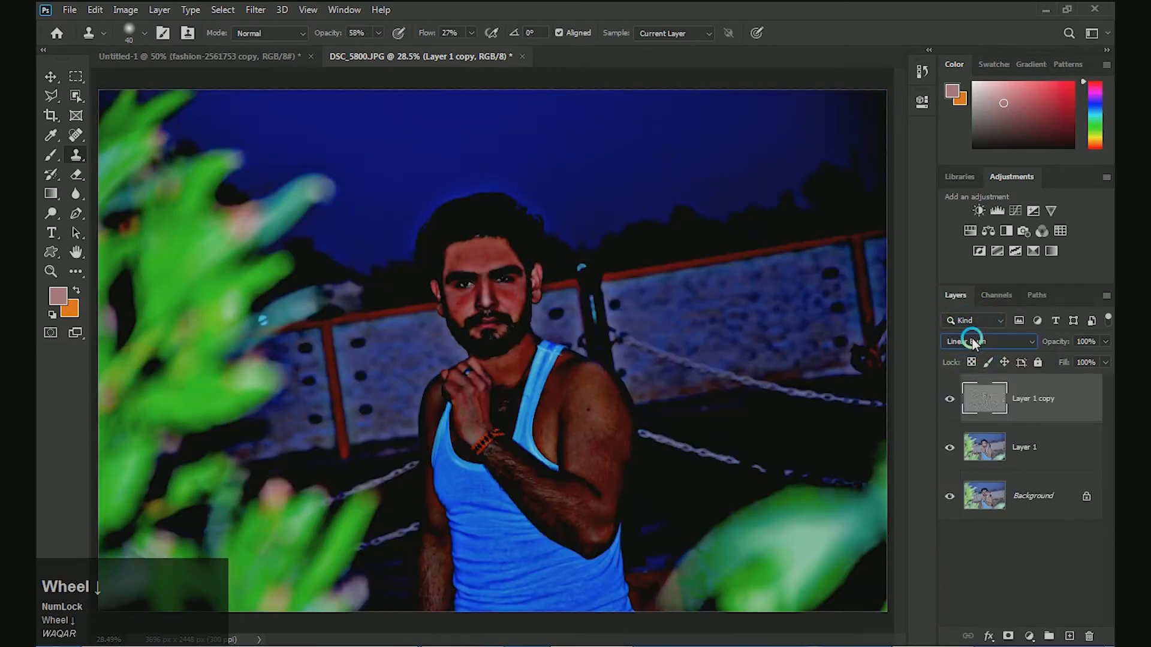
scroll(972, 341, down, 4)
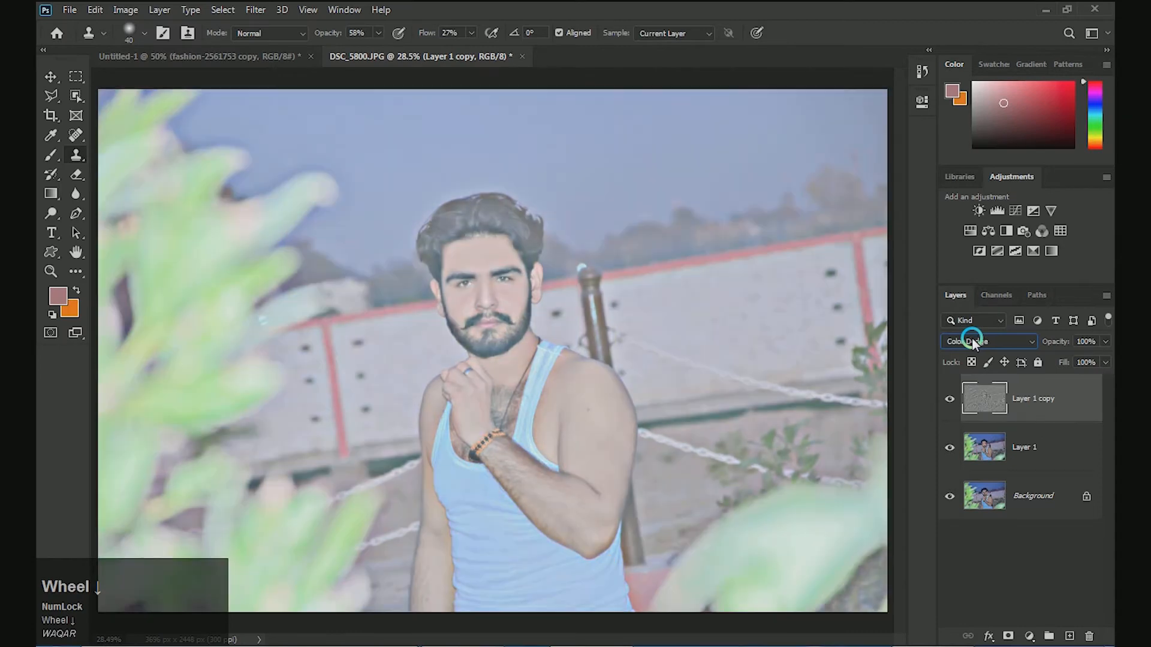
scroll(972, 340, down, 4)
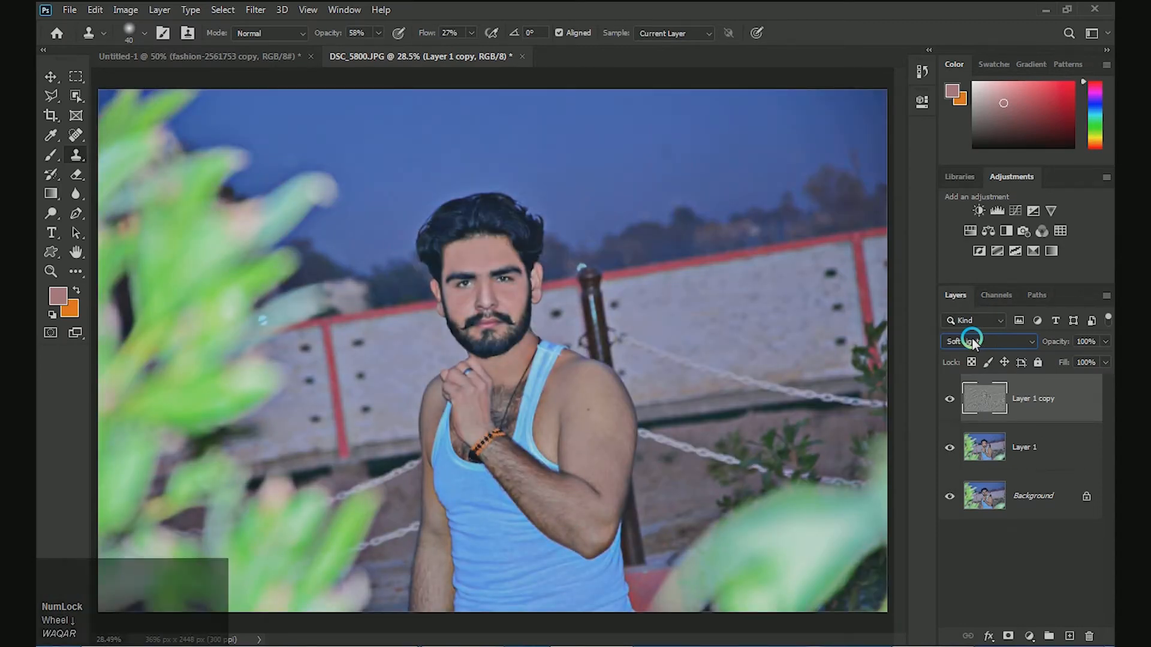
key(ctrl+equal)
key(ctrl+equal)
key(ctrl+equal)
key(ctrl+equal)
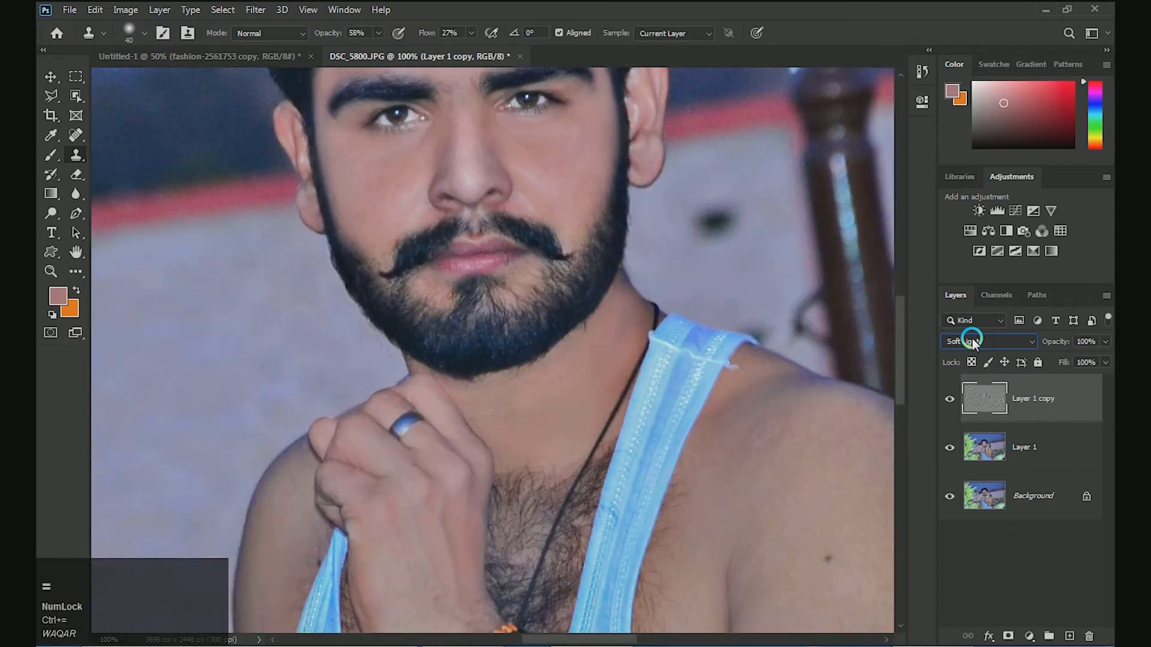
scroll(973, 341, down, 1)
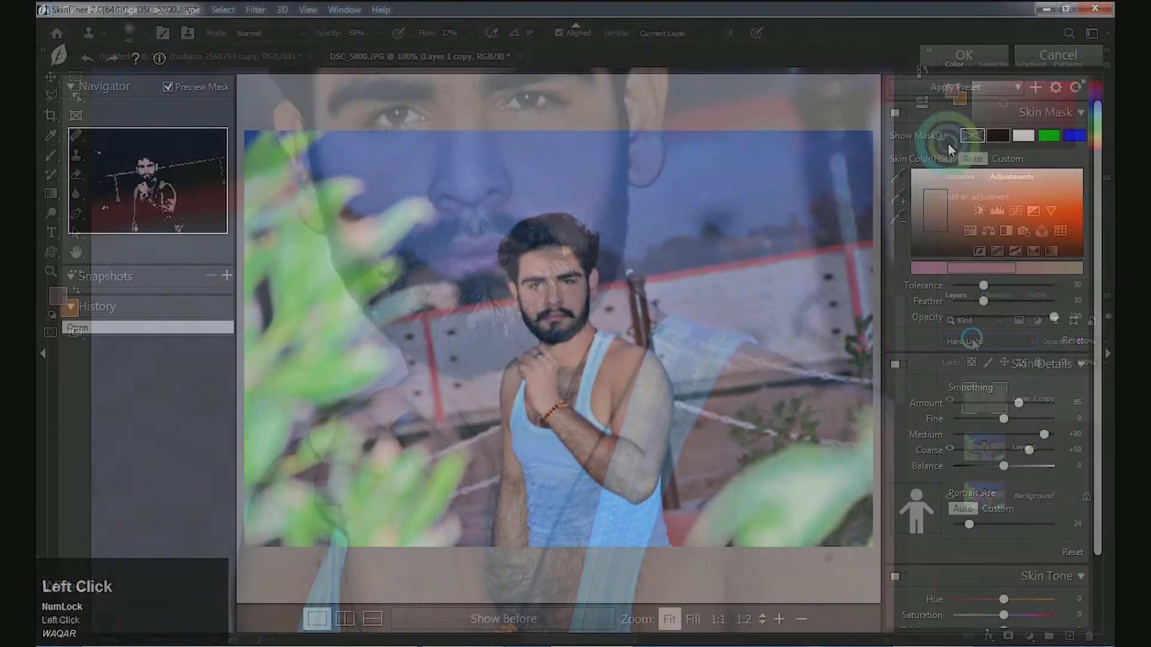
Apply the SkinFiner smoothing with amount 85 to the portrait and bring the face into view.
click(955, 63)
click(660, 187)
click(531, 279)
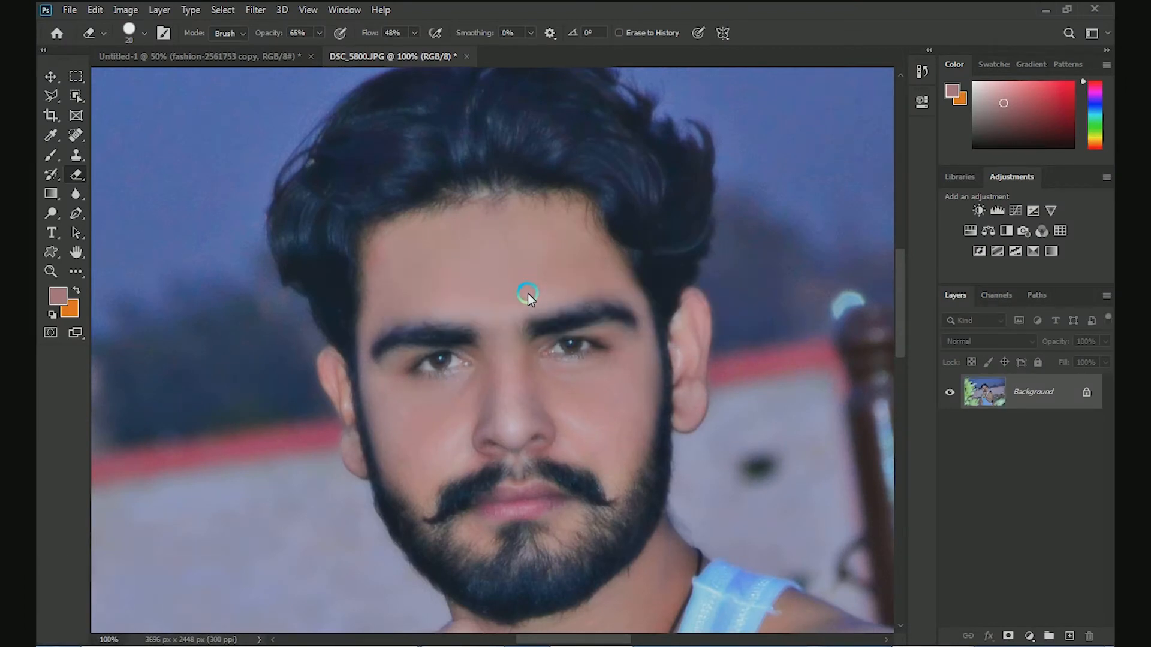
key(space)
drag(526, 314, 507, 301)
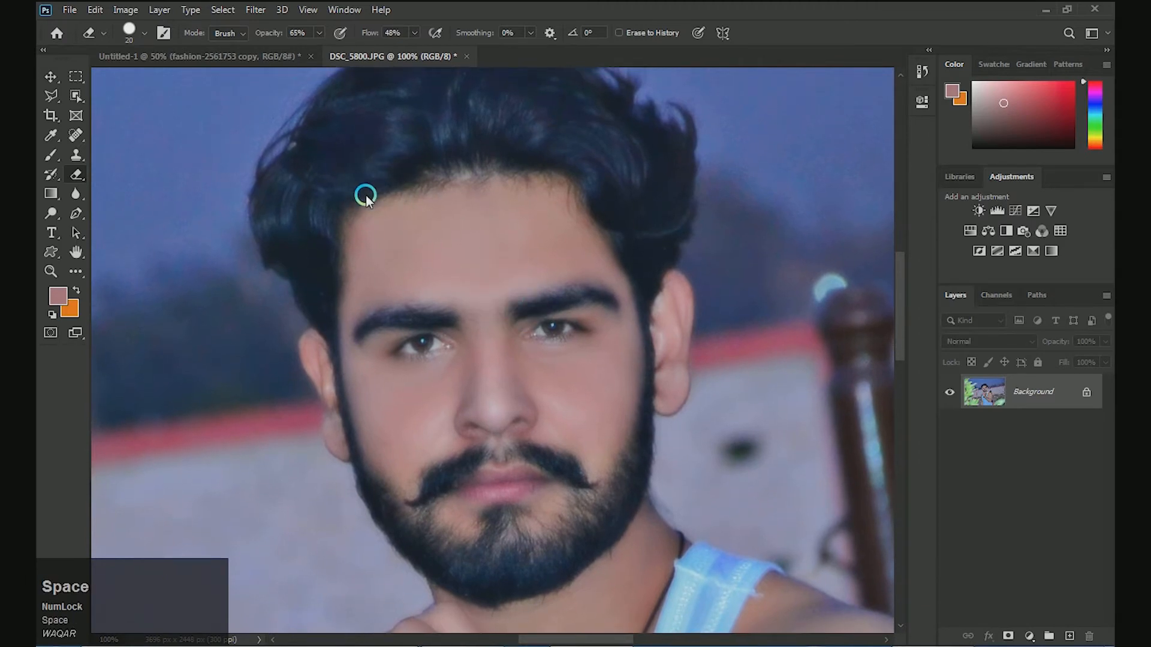
Darken the lower lash line of the eye on the image's left with a 10 px Burn tool, Midtones range, 22% exposure.
key(ctrl+equal)
key(ctrl+equal)
key(space)
drag(416, 251, 494, 251)
right_click(55, 214)
click(114, 226)
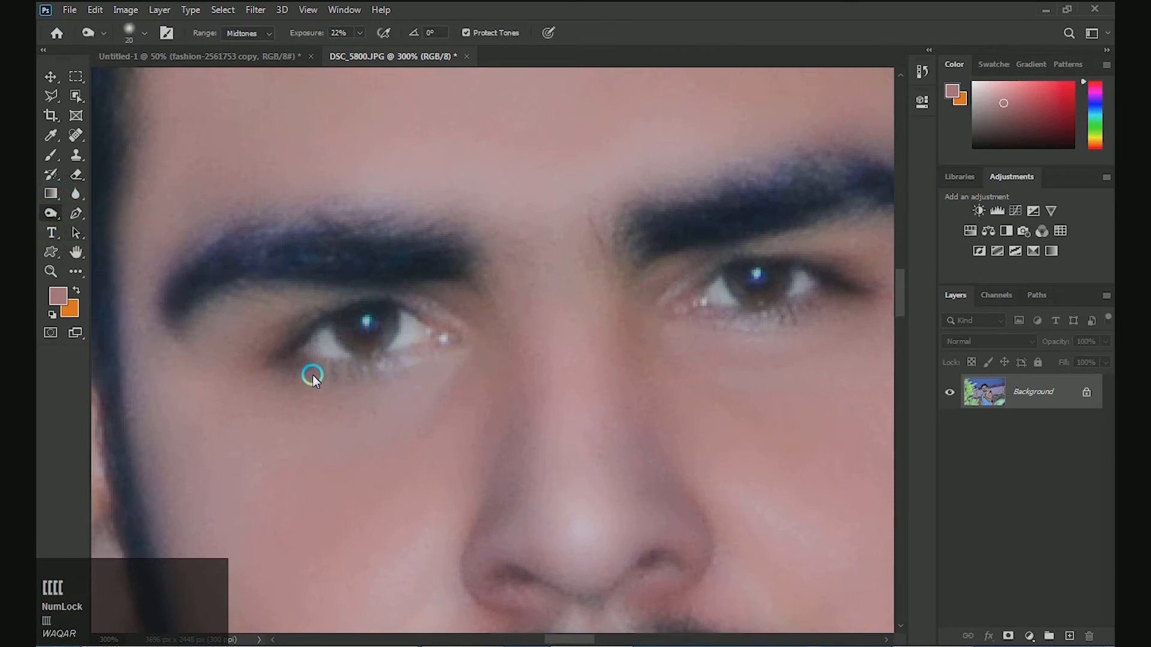
drag(308, 364, 380, 366)
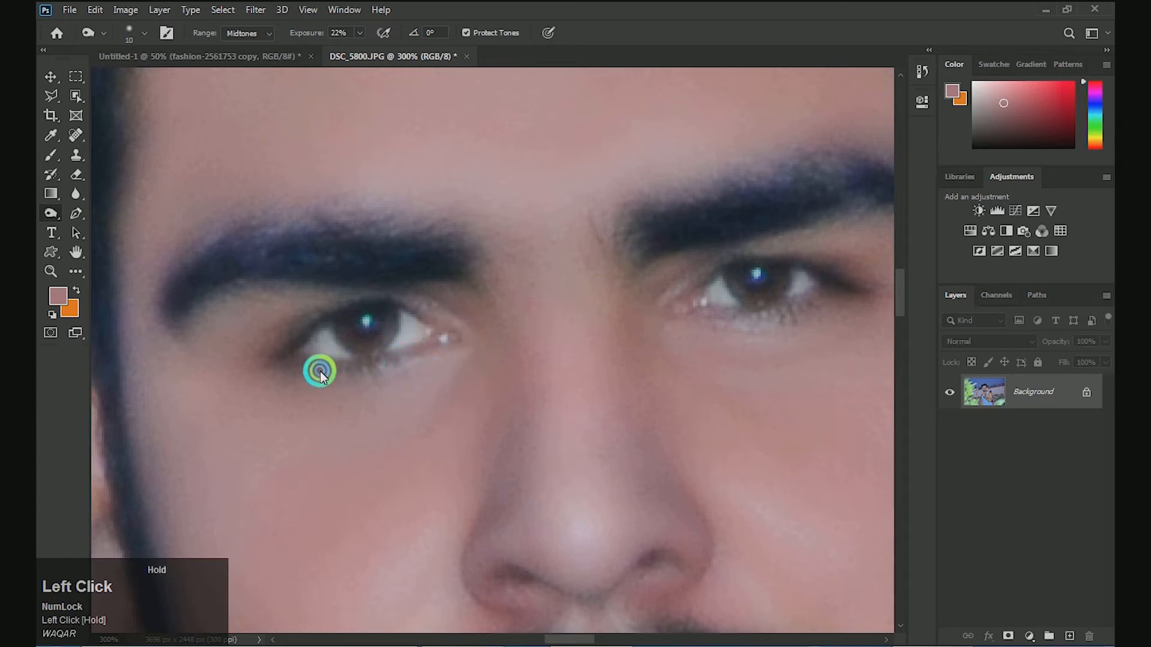
drag(304, 375, 441, 342)
Burn the lower lash line of the eye on the image's right with the same 10 px brush and clear any selection.
key(space)
drag(520, 316, 385, 368)
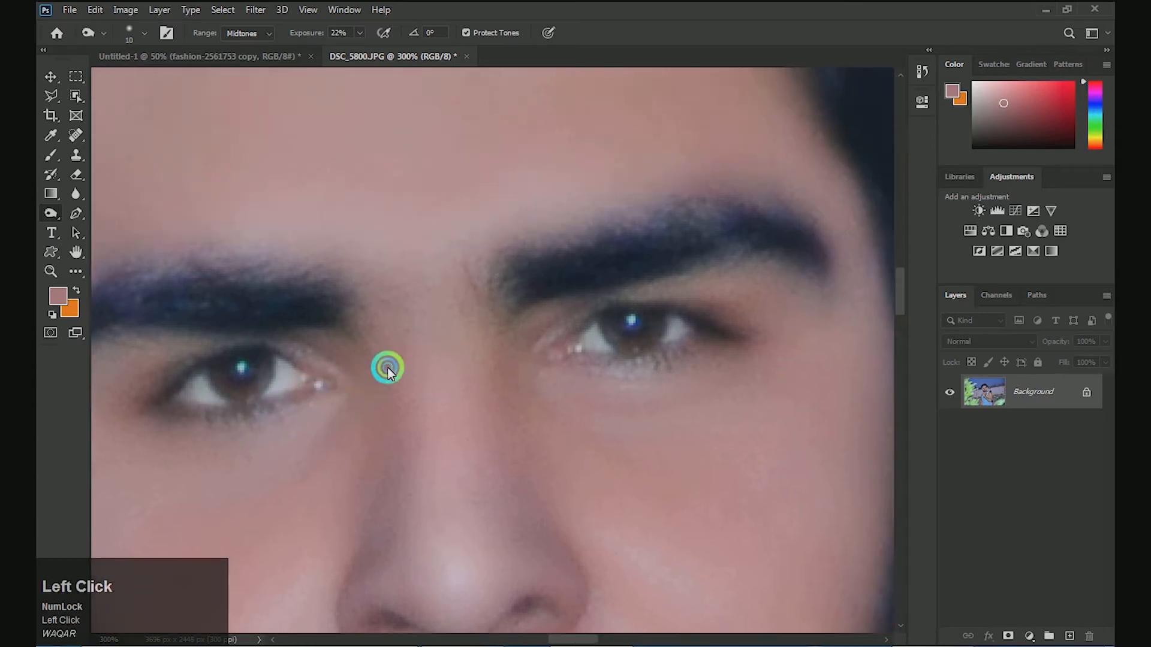
drag(665, 361, 566, 373)
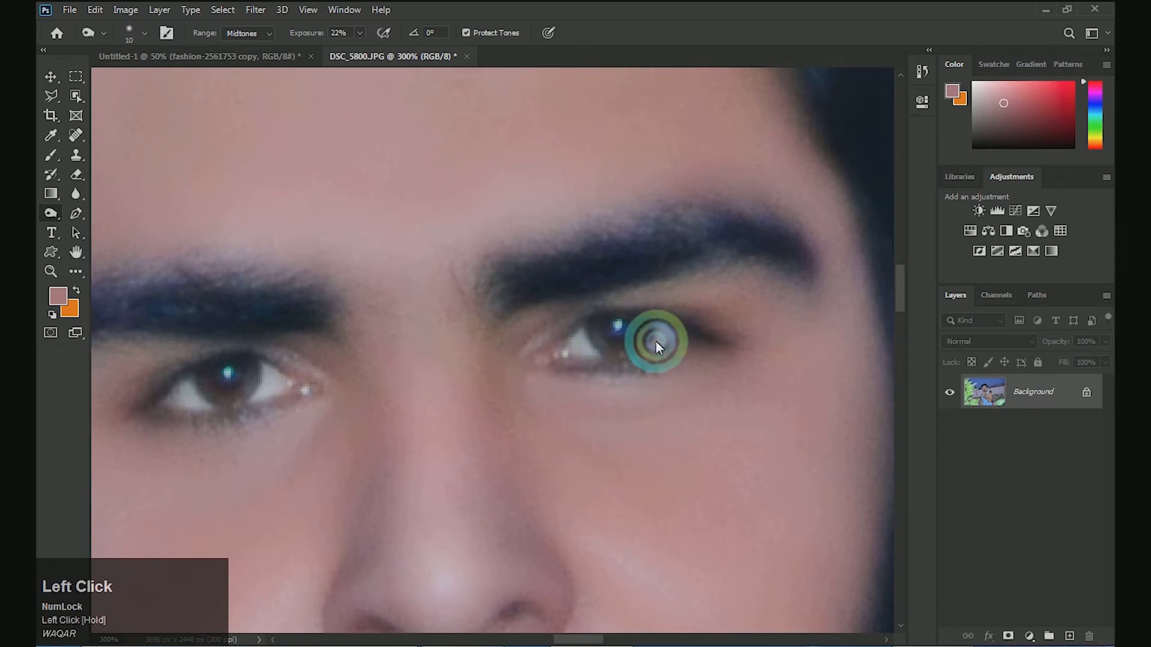
drag(656, 341, 640, 344)
key(ctrl+0)
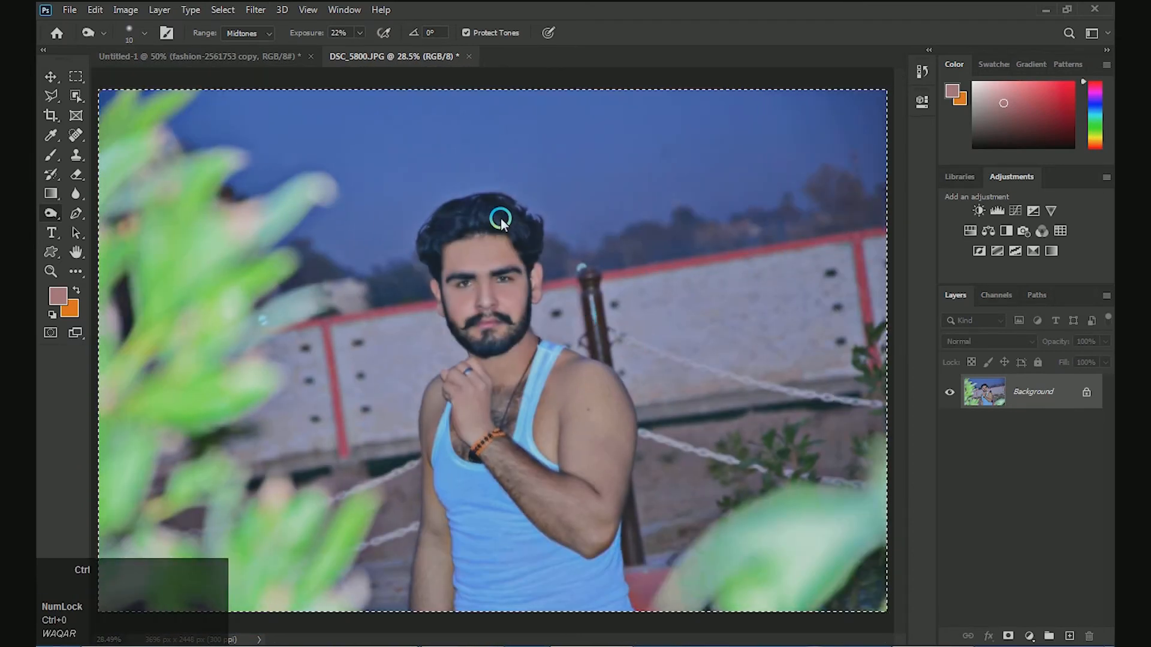
key(ctrl+d)
Reduce the image noise with the Imagenomic Noiseware Professional filter.
click(251, 10)
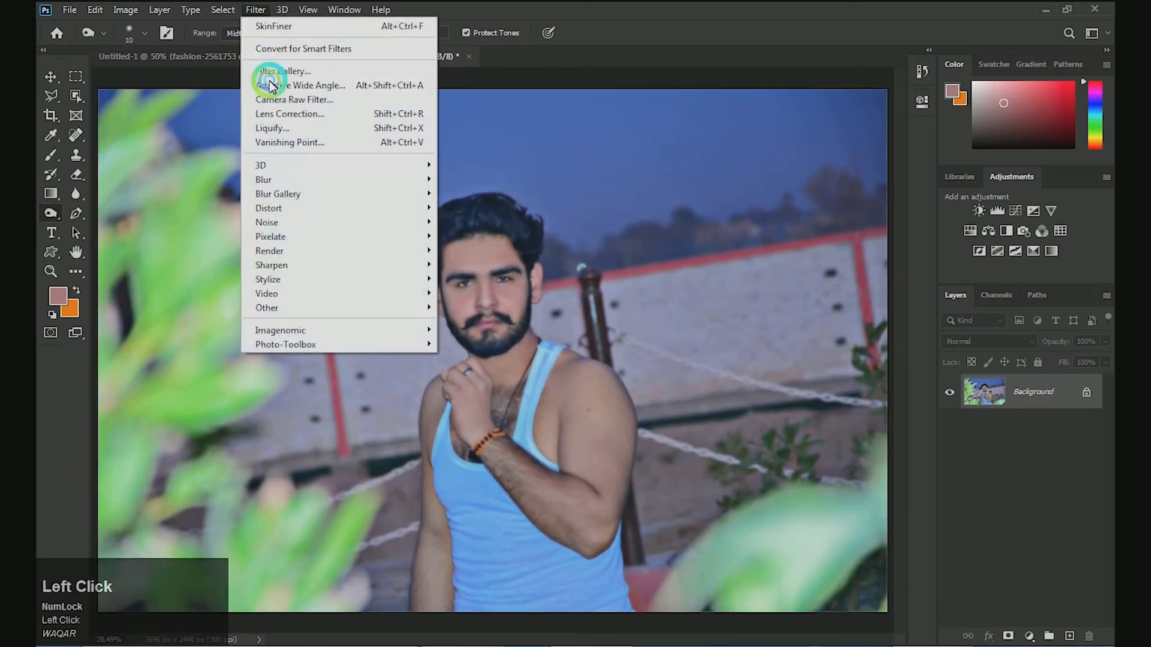
click(444, 330)
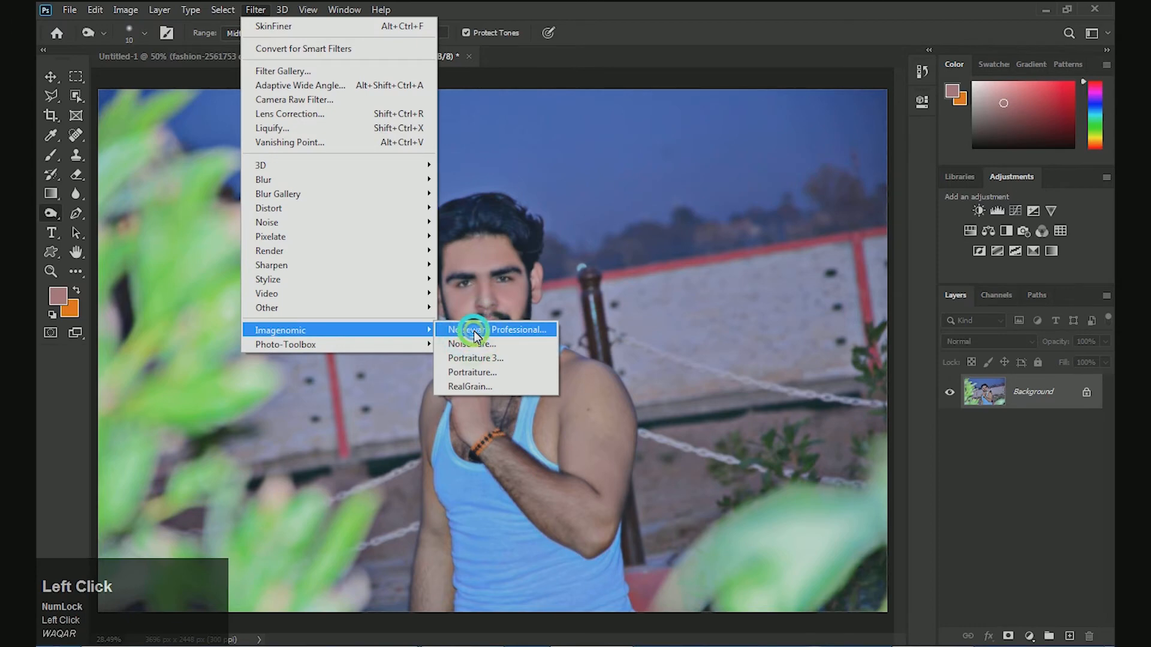
click(474, 329)
click(842, 93)
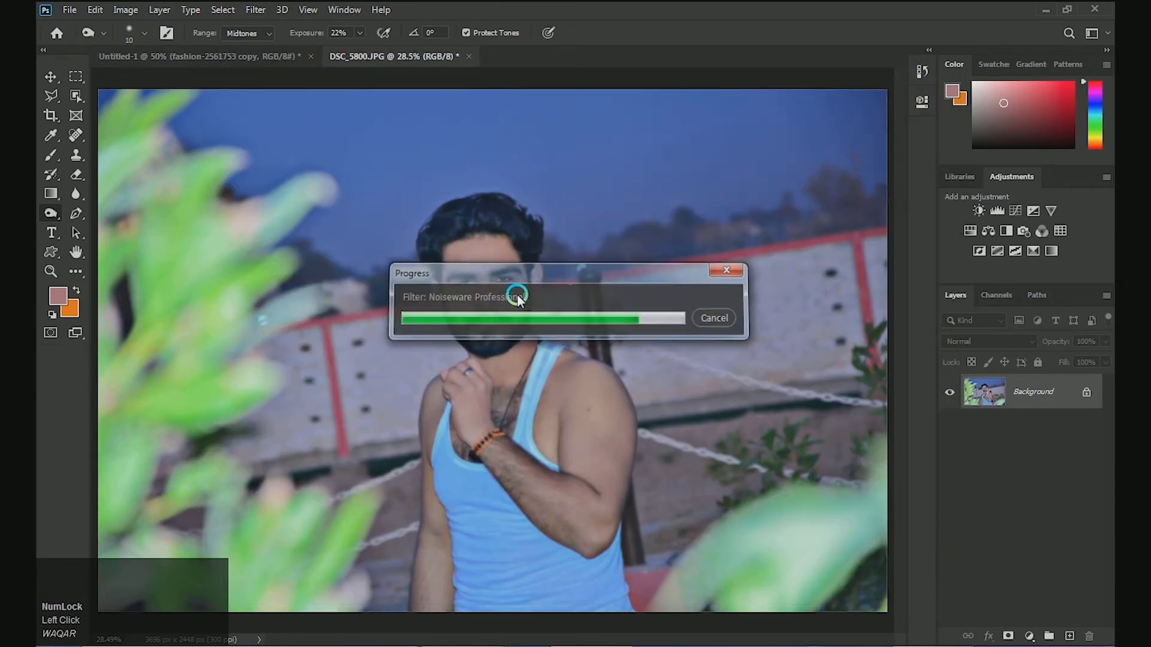
drag(551, 316, 487, 312)
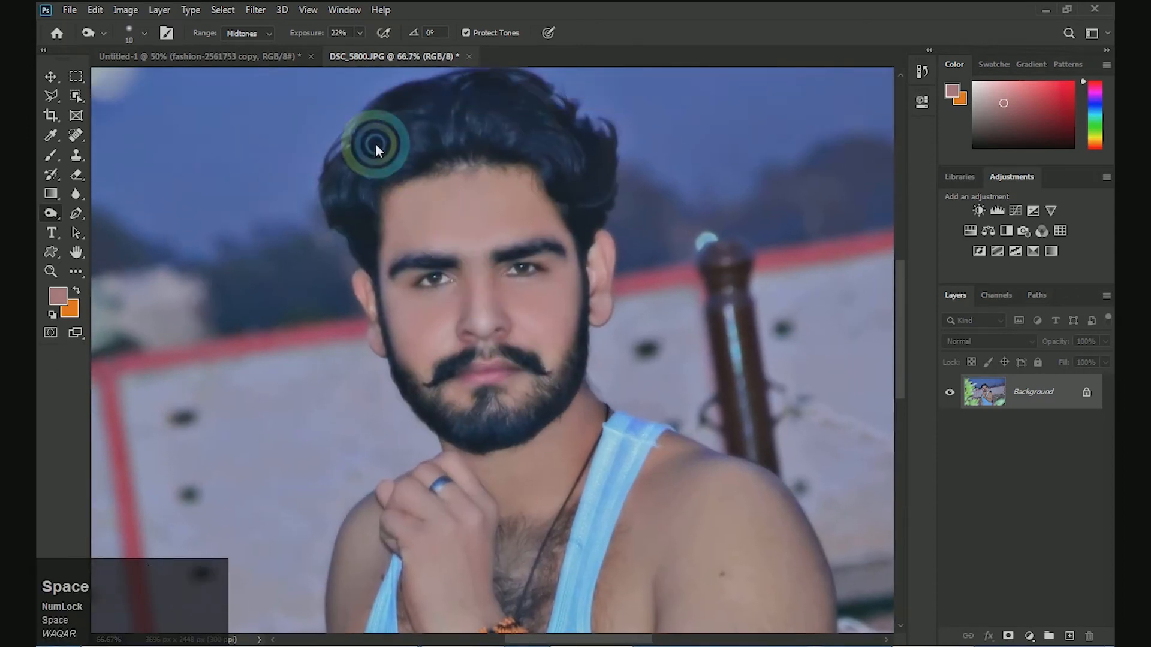
Open Liquify and push the beard's lower edge at the chin into shape with a size 50 warp brush.
click(259, 10)
click(288, 116)
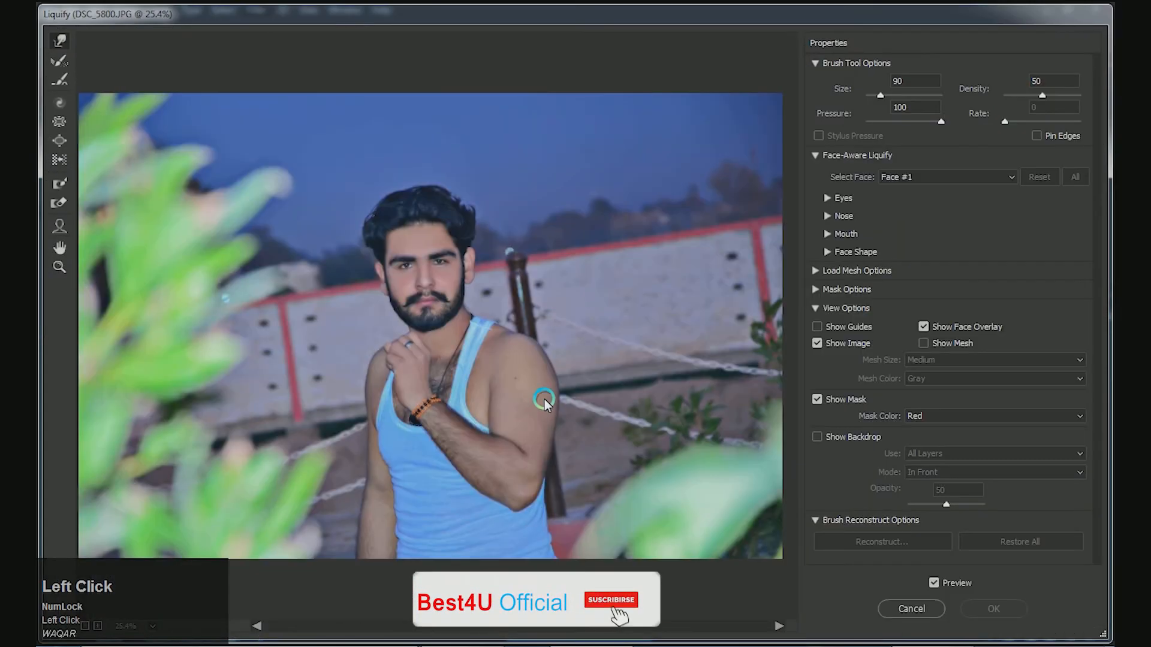
key(ctrl+equal)
key(ctrl+equal)
key(ctrl+equal)
key(ctrl+equal)
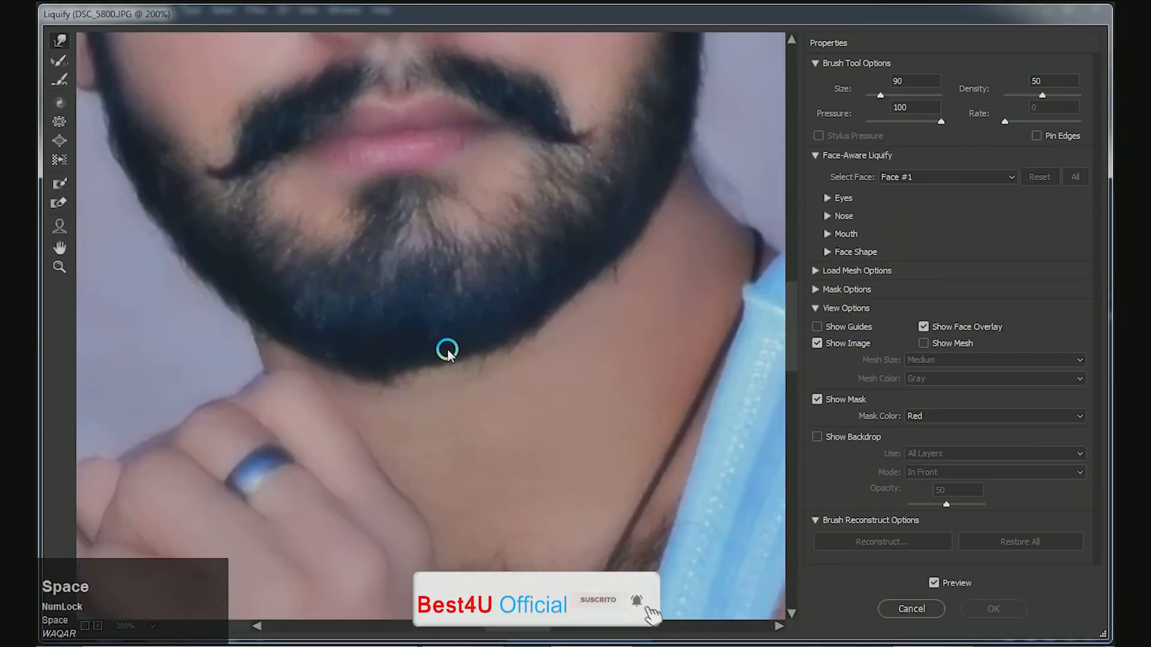
mouse_move(442, 344)
mouse_down()
mouse_move(468, 406)
mouse_move(448, 452)
mouse_move(475, 446)
mouse_move(428, 429)
mouse_move(414, 439)
mouse_move(481, 430)
mouse_move(441, 446)
mouse_move(446, 456)
mouse_move(461, 430)
mouse_move(461, 446)
mouse_move(430, 451)
mouse_move(511, 423)
mouse_move(451, 456)
mouse_move(471, 434)
mouse_move(494, 434)
mouse_move(465, 448)
mouse_up()
key(bracketleft)
key(bracketleft)
key(bracketleft)
key(bracketleft)
click(428, 436)
Even out the beard's edge along the neck side of the jaw with the warp brush and apply the Liquify changes.
key(space)
drag(609, 374, 605, 465)
click(630, 437)
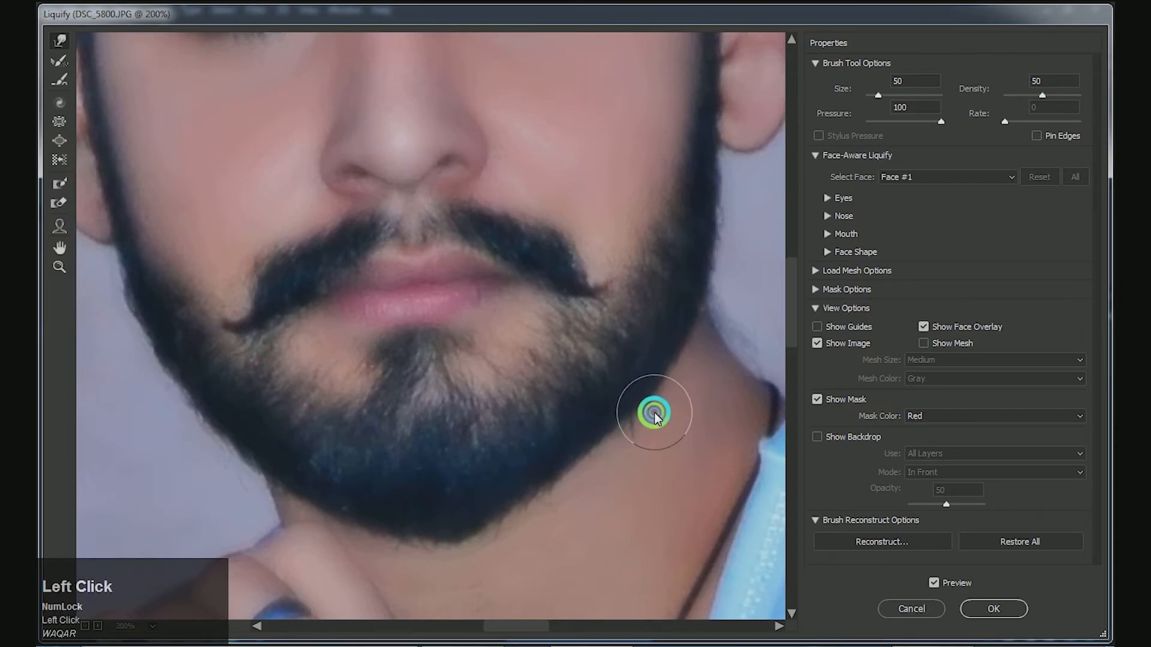
mouse_move(667, 403)
mouse_down()
mouse_move(646, 406)
mouse_move(665, 383)
mouse_move(658, 409)
mouse_move(640, 411)
mouse_up()
click(509, 509)
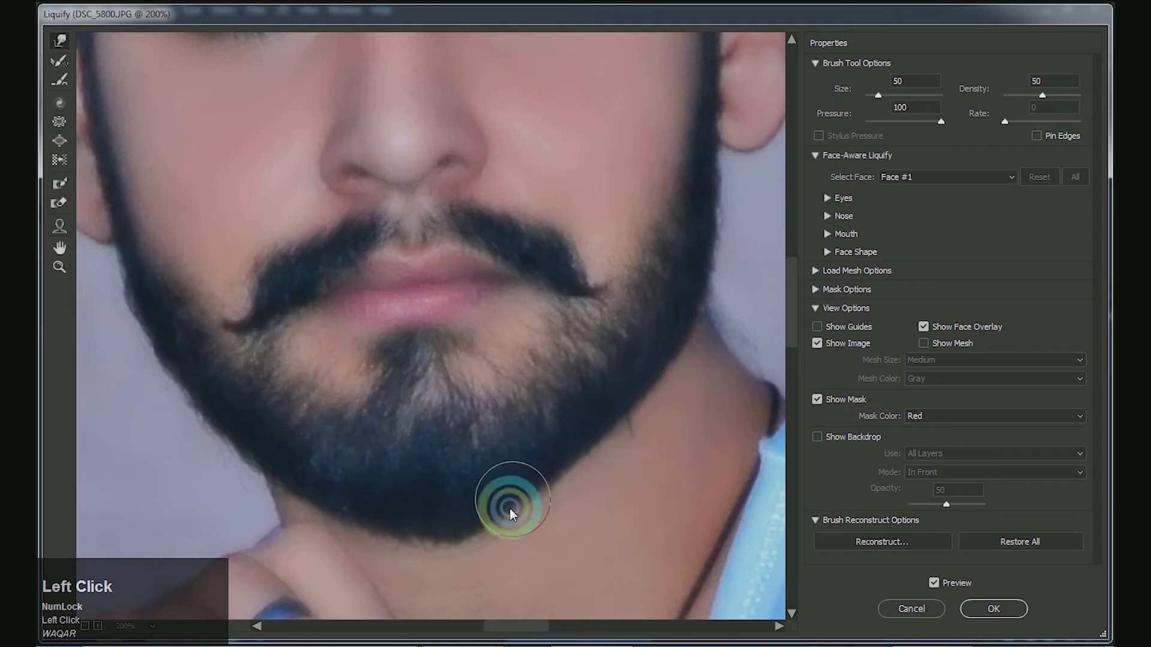
mouse_move(521, 509)
mouse_down()
mouse_move(530, 525)
mouse_move(547, 524)
mouse_move(548, 542)
mouse_up()
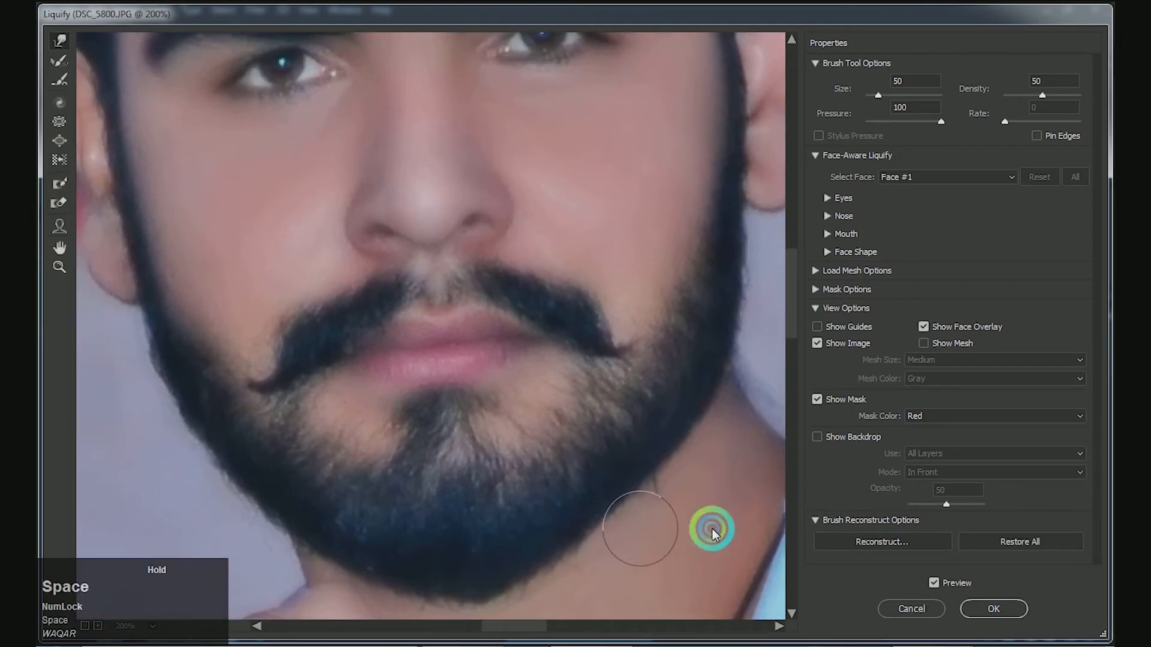
click(990, 607)
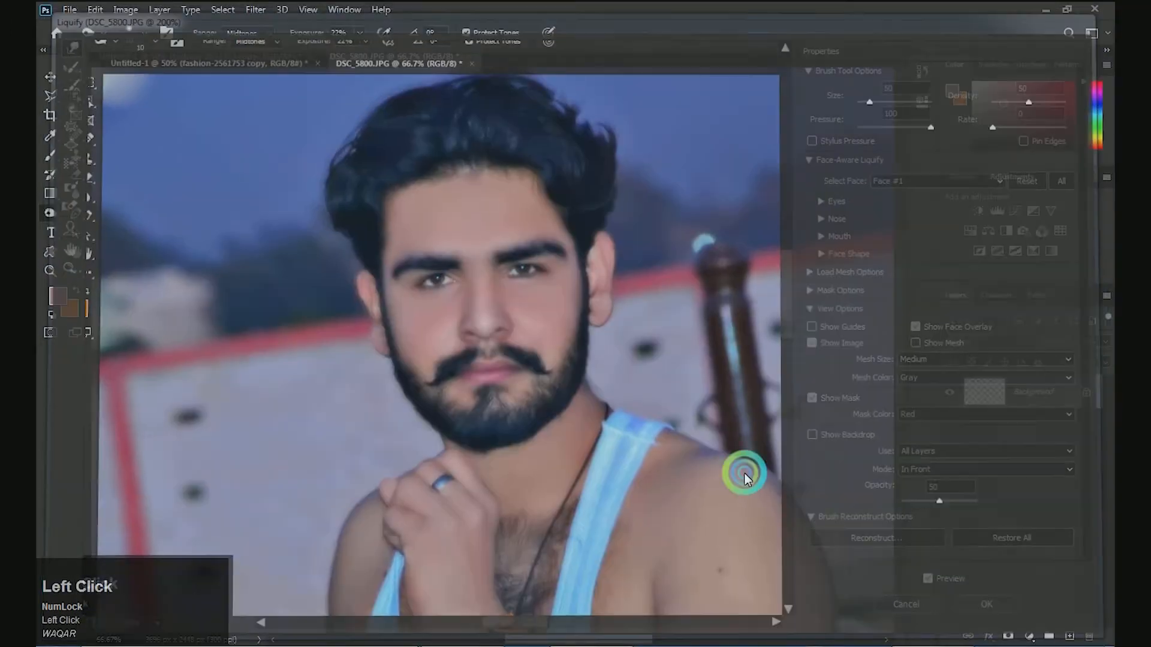
Fill the thin spots in the moustache half on the image's right using a 30 px Clone Stamp at 58% opacity.
key(ctrl+equal)
click(281, 319)
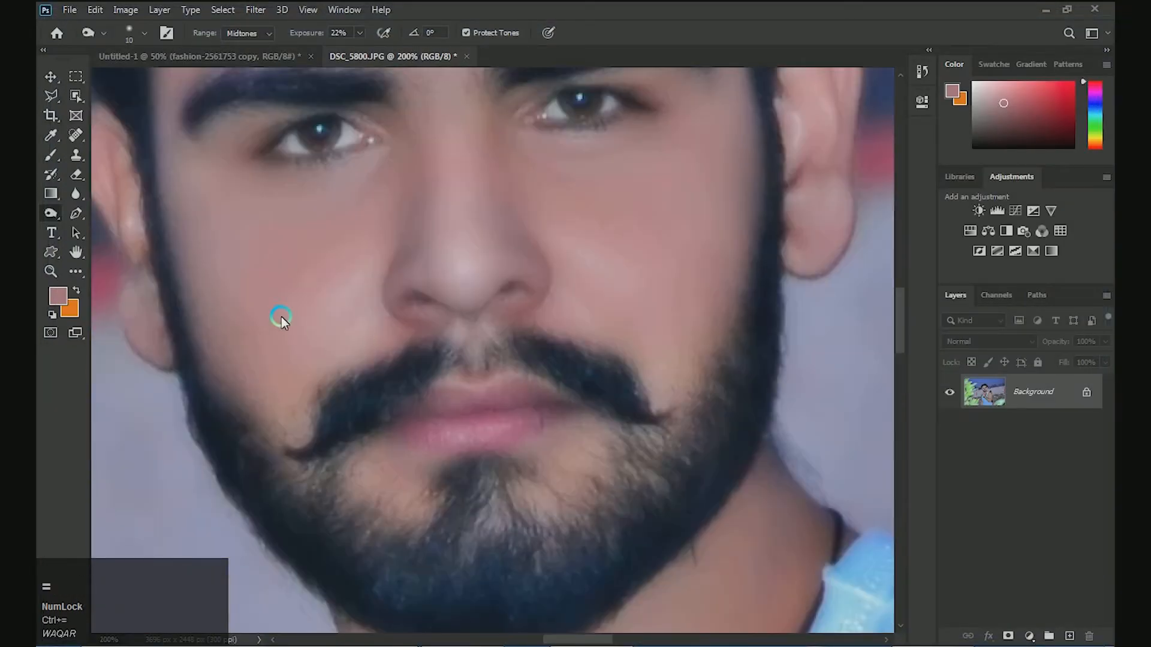
click(76, 156)
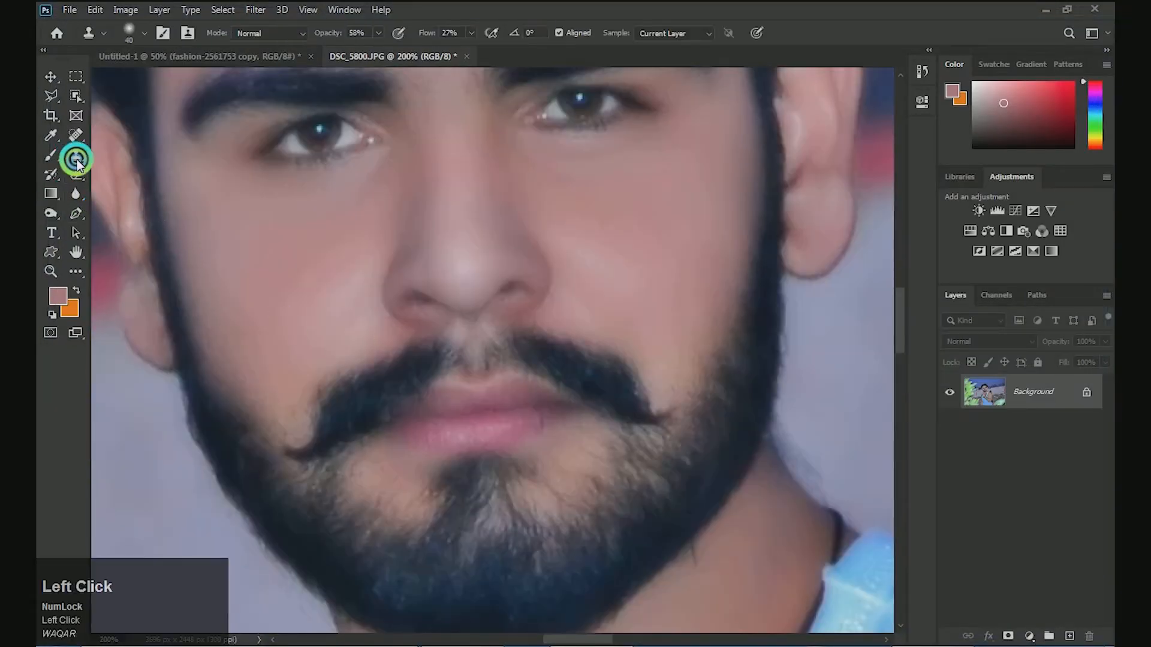
click(517, 353)
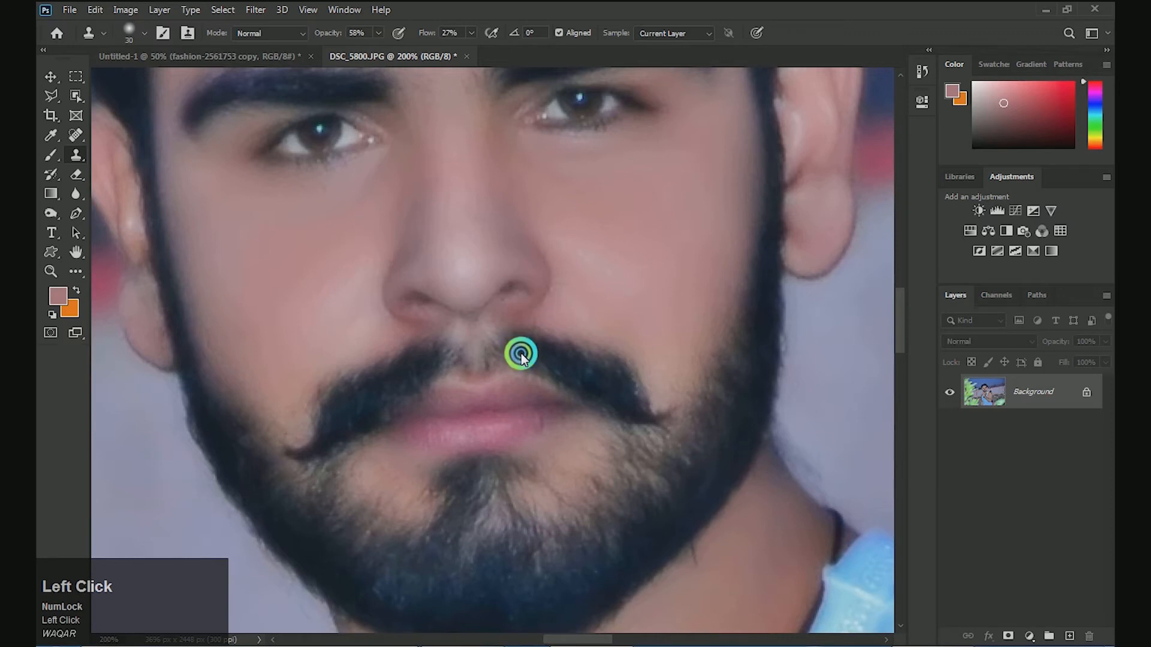
key(space)
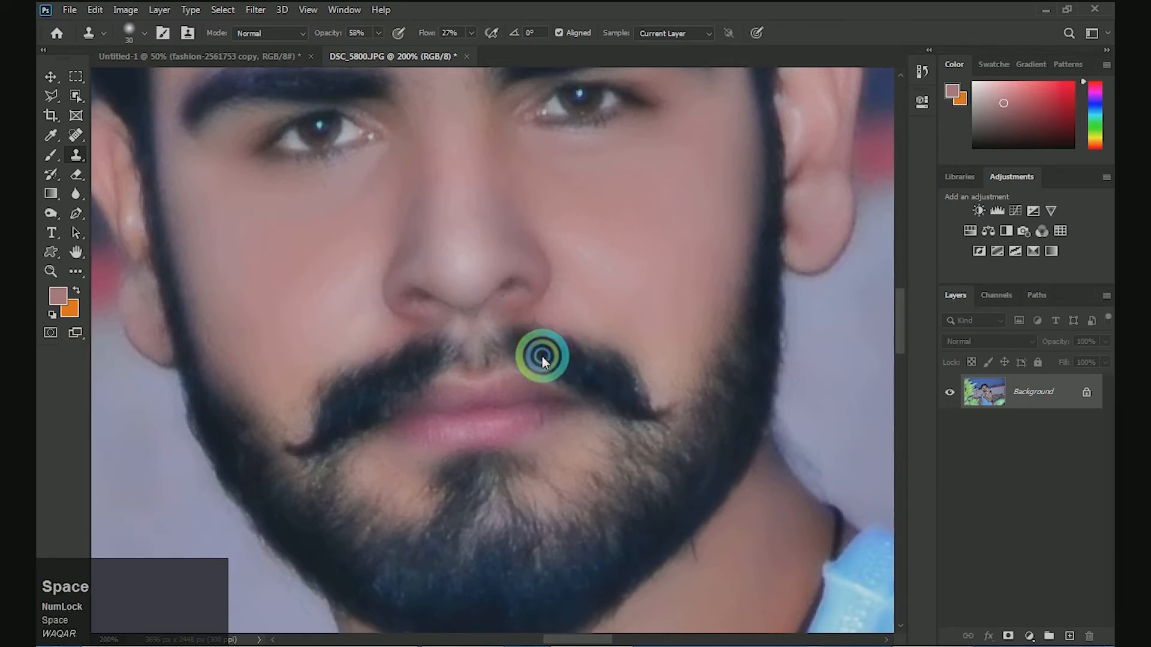
click(526, 350)
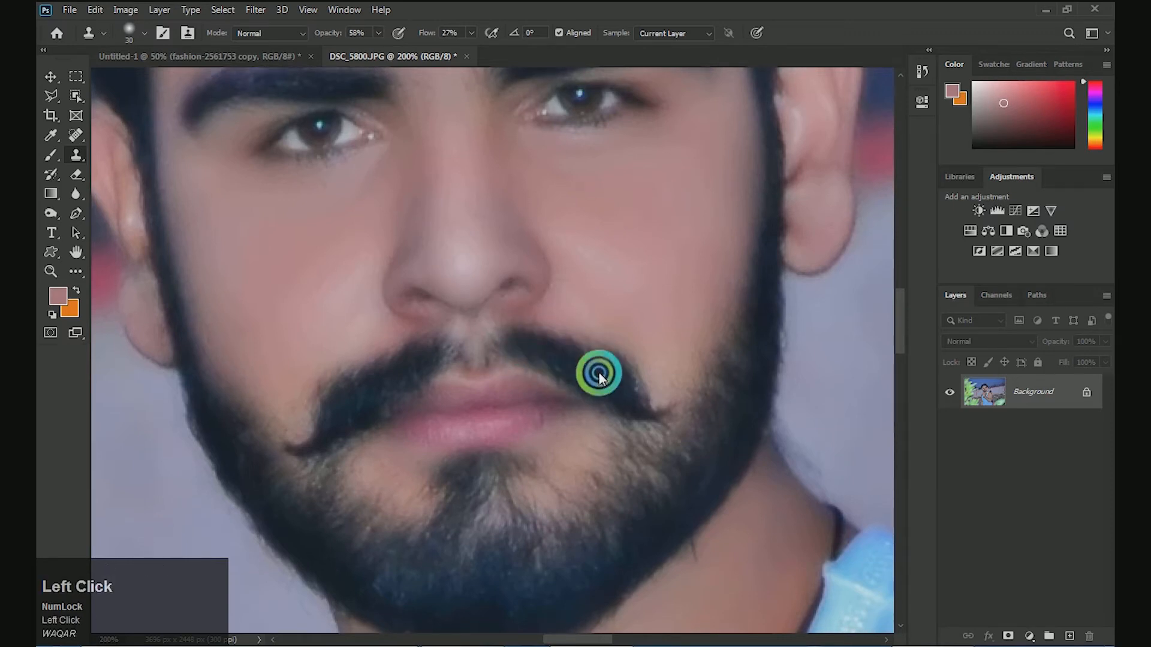
key(space)
drag(594, 375, 600, 361)
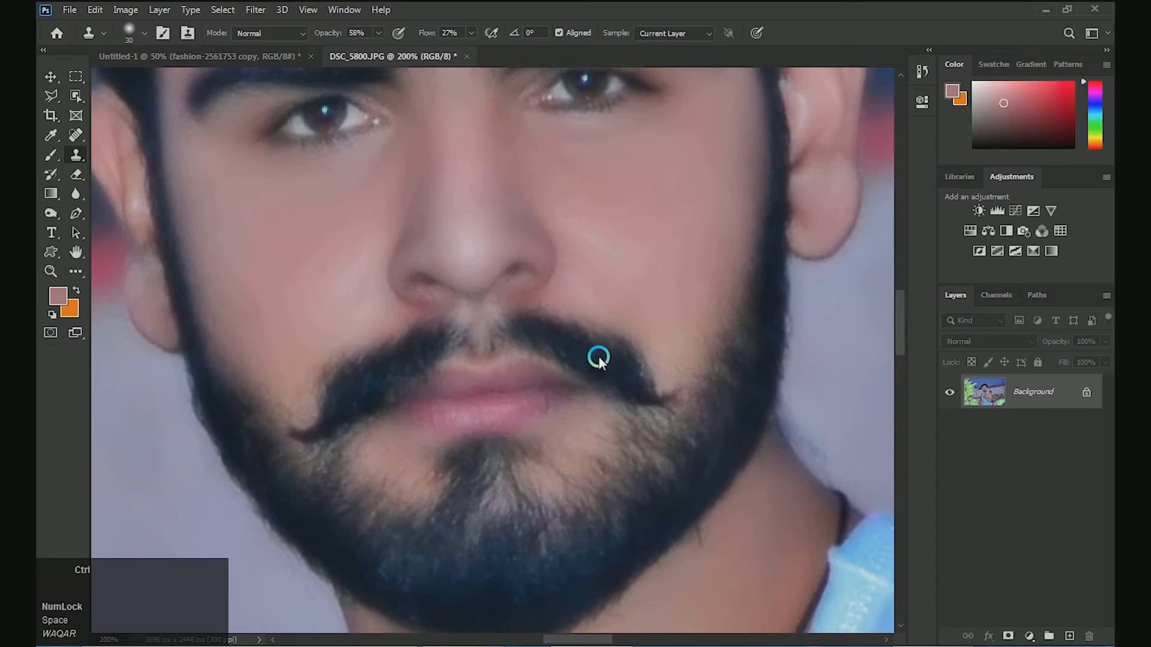
key(ctrl+0)
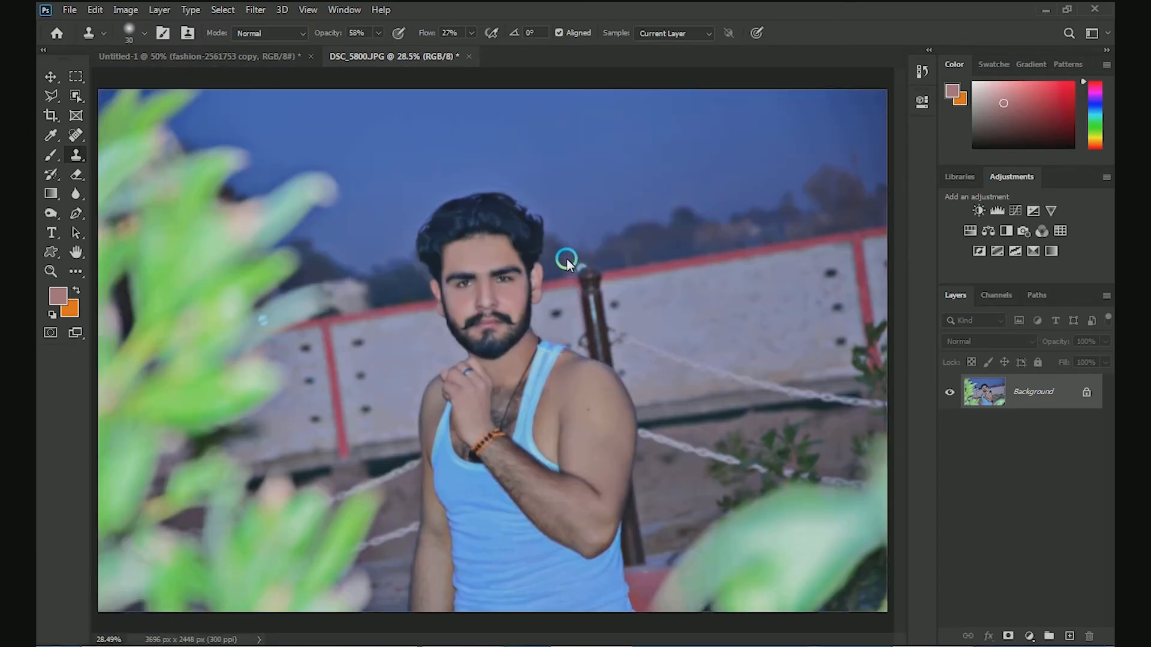
key(ctrl+u)
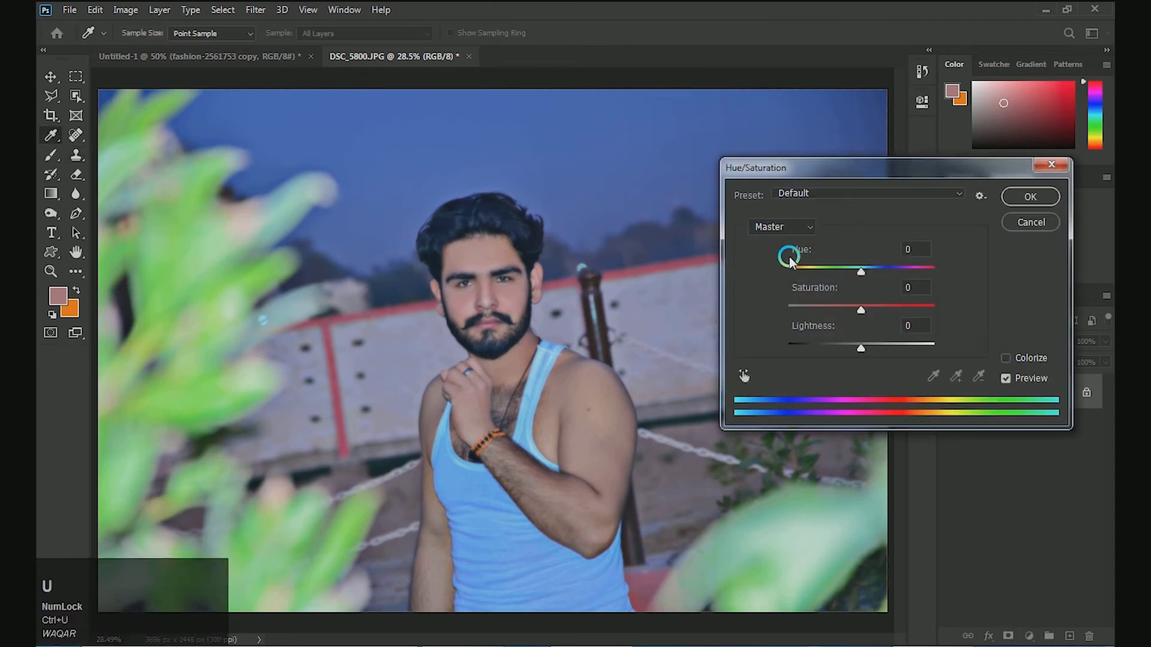
click(799, 227)
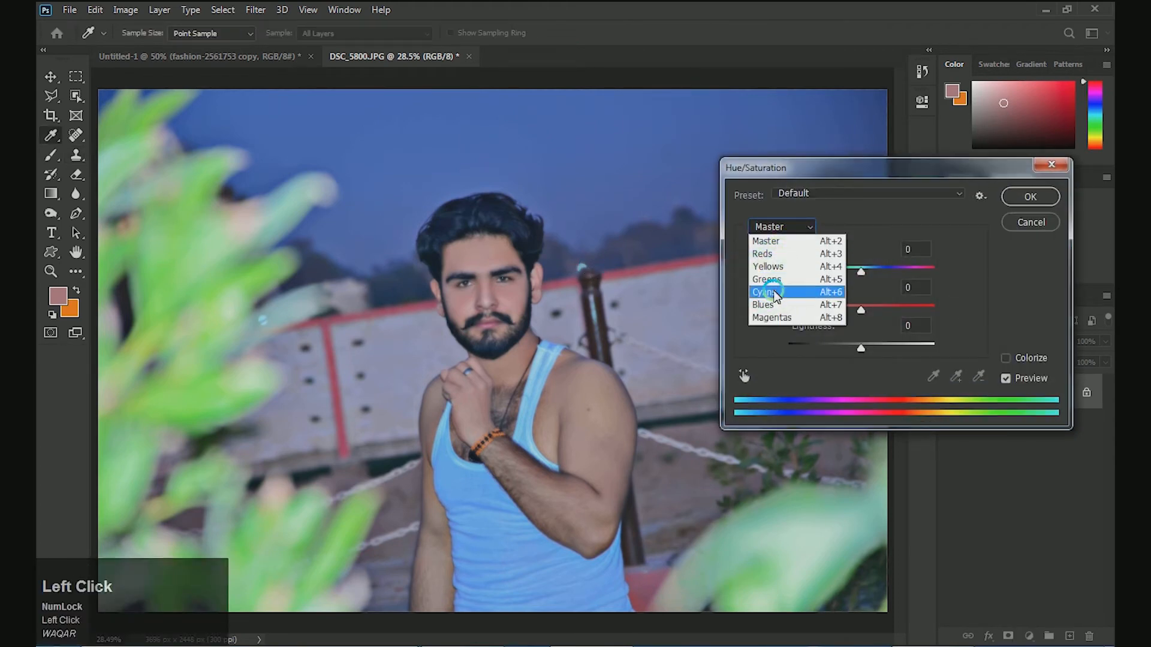
click(770, 280)
drag(858, 270, 813, 268)
drag(864, 310, 743, 349)
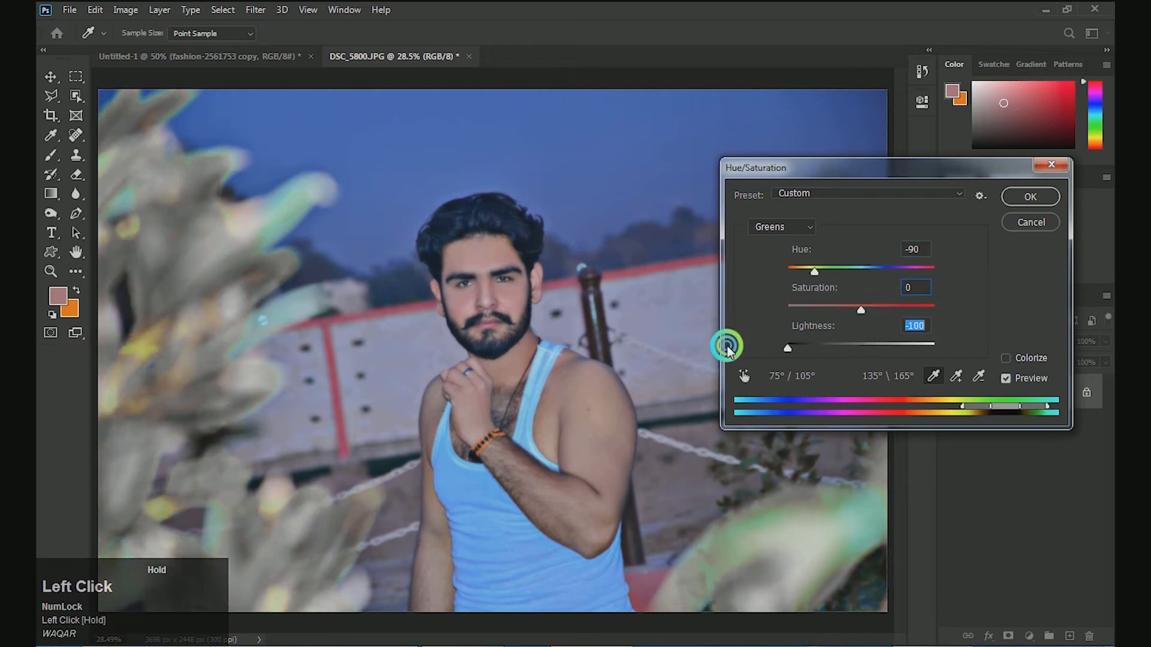
text(0)
drag(811, 268, 936, 269)
click(1055, 223)
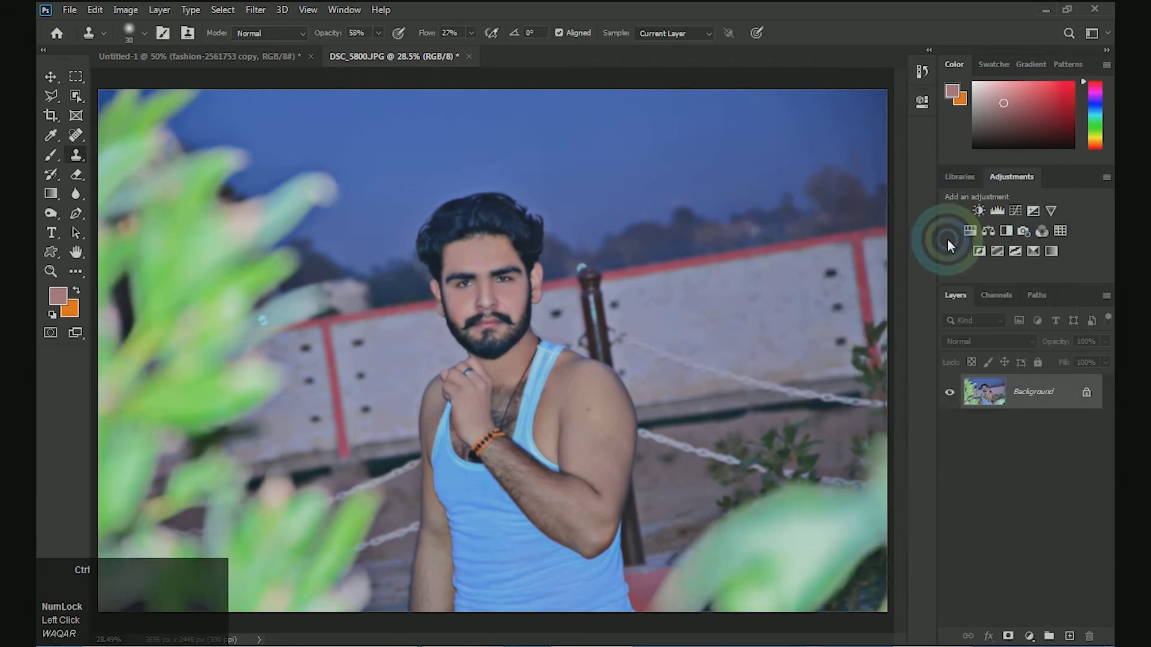
key(ctrl+shift+a)
click(867, 235)
click(868, 278)
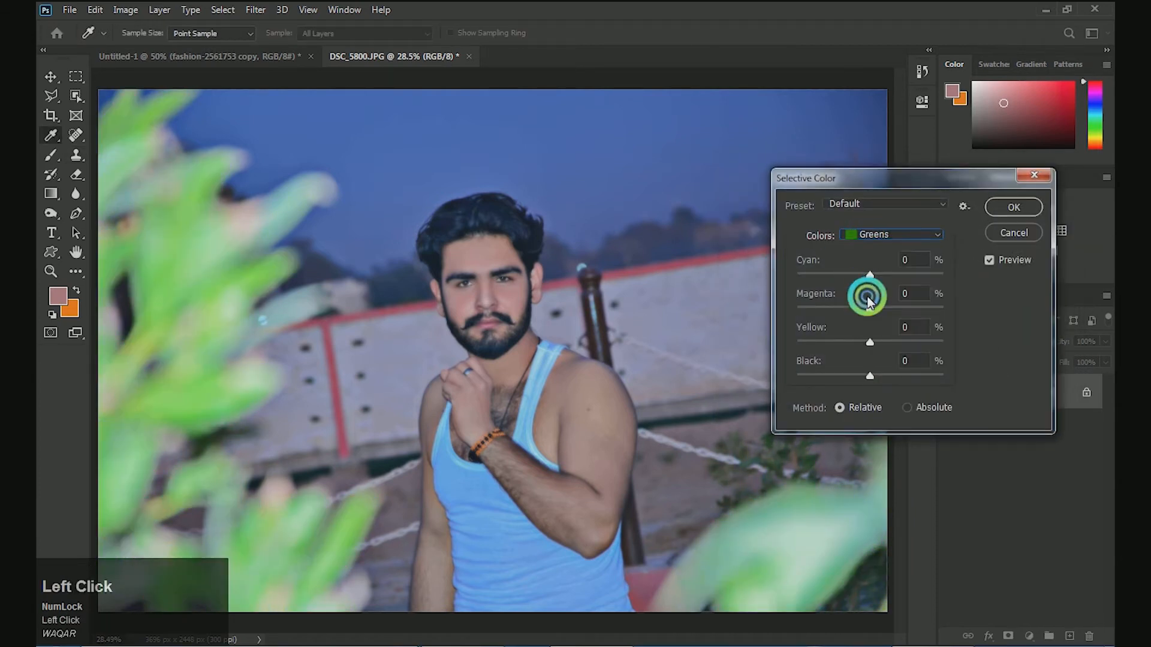
drag(874, 376, 1021, 366)
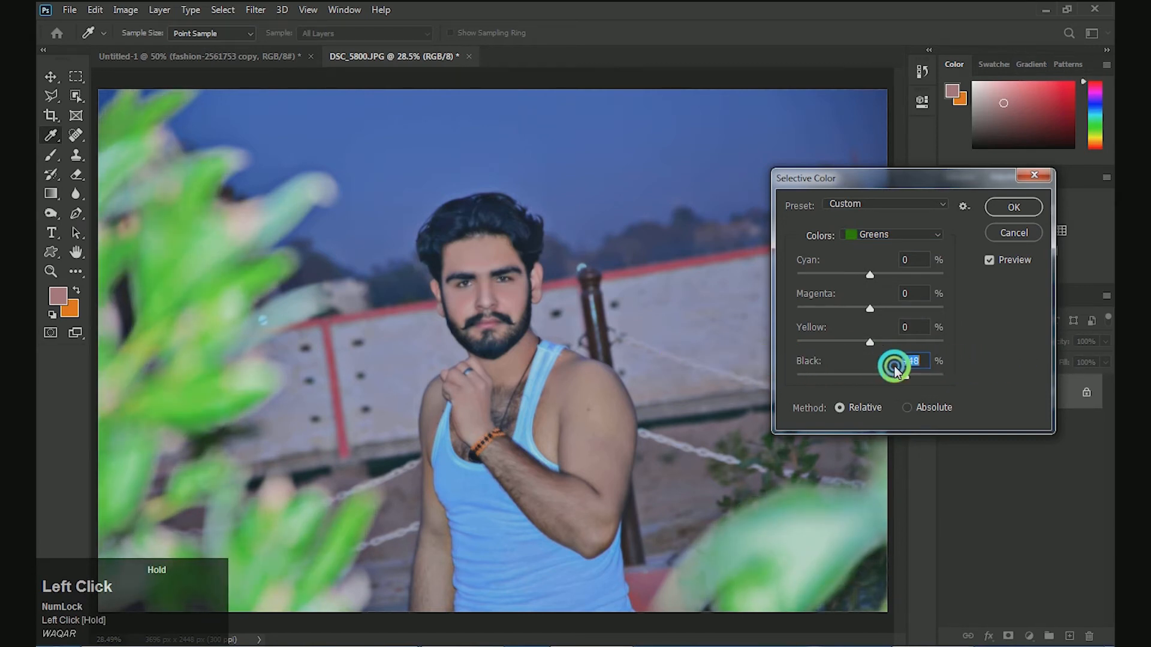
mouse_move(895, 370)
mouse_down()
mouse_move(880, 367)
mouse_move(891, 370)
mouse_up()
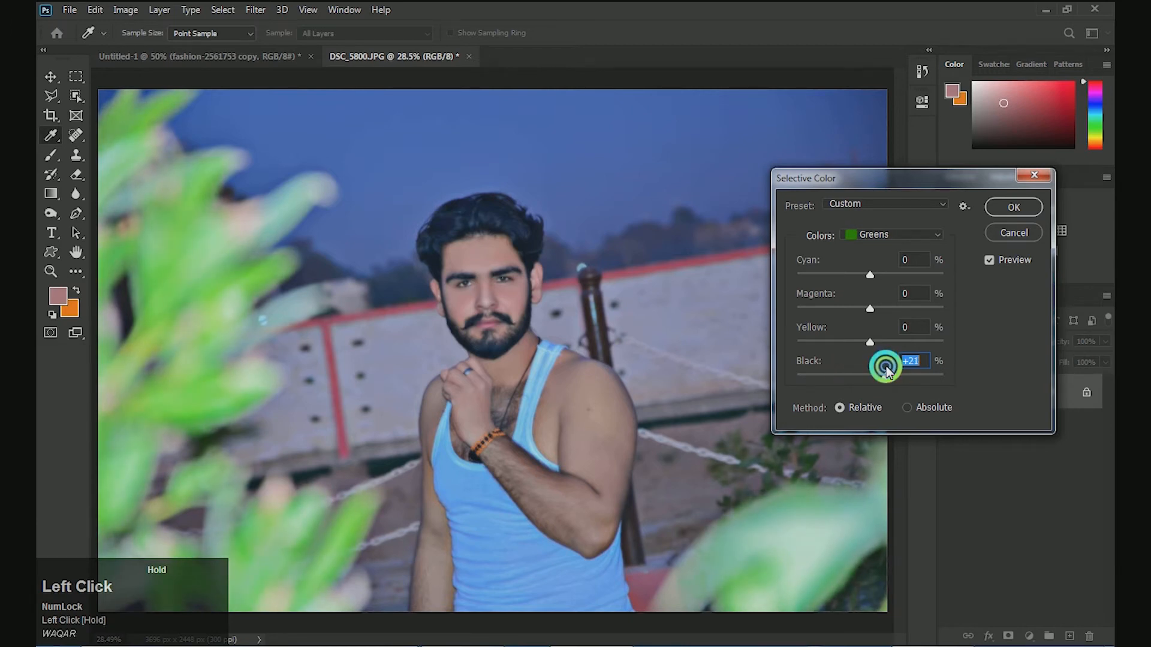
key(Escape)
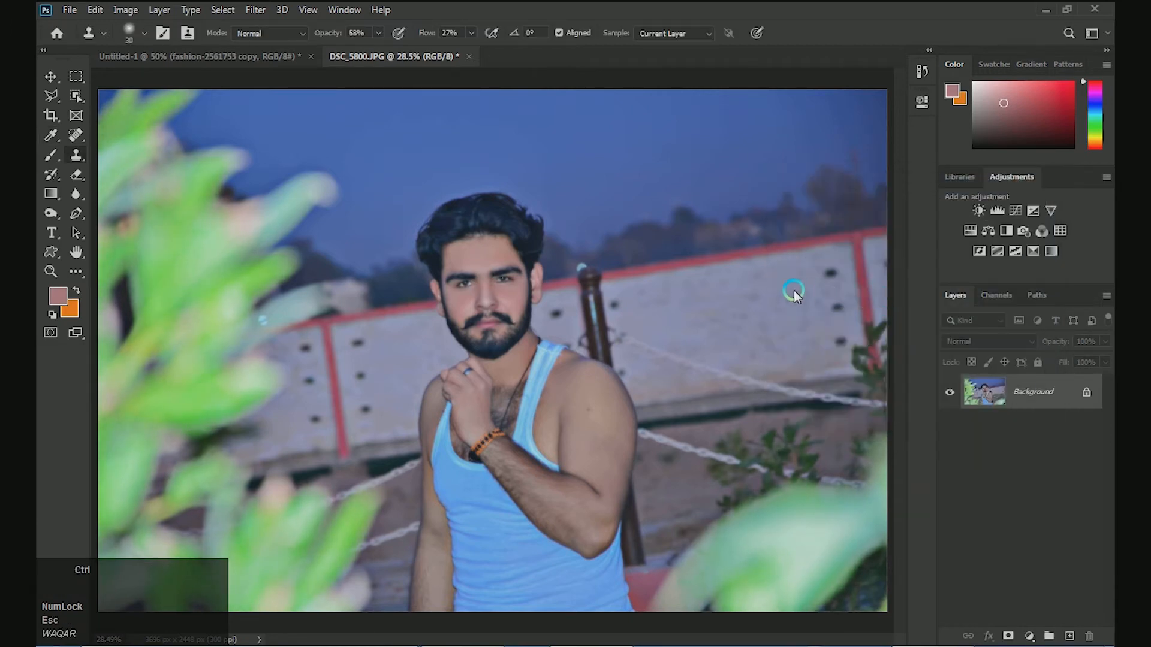
key(ctrl+i)
key(ctrl+z)
Open Hue/Saturation and try hue and saturation shifts on Master, then hue shifts on Cyans and Yellows, returning each to 0.
key(ctrl+u)
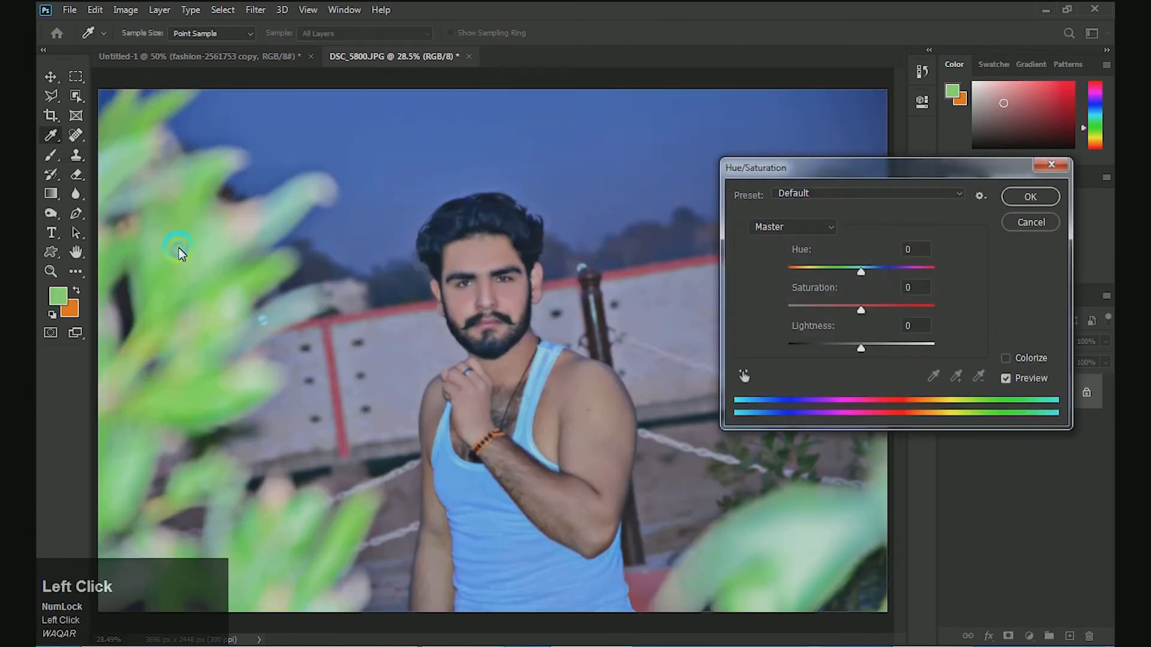
click(716, 256)
mouse_move(862, 275)
mouse_down()
mouse_move(798, 265)
mouse_move(880, 268)
mouse_move(865, 268)
mouse_up()
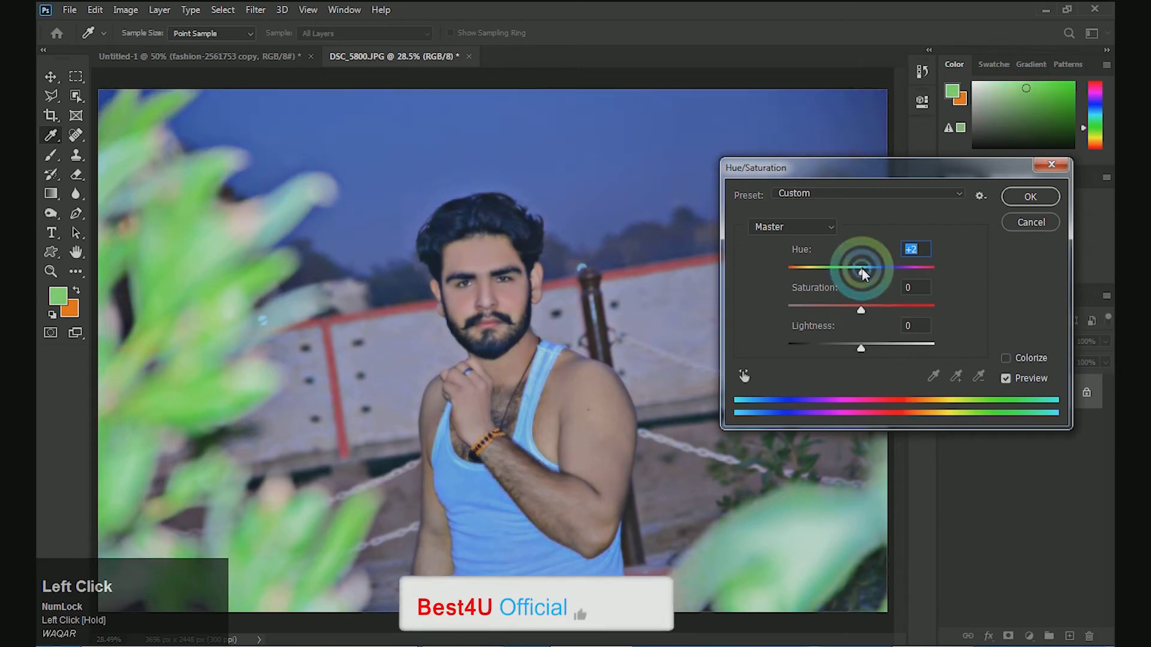
text(0)
drag(864, 311, 896, 307)
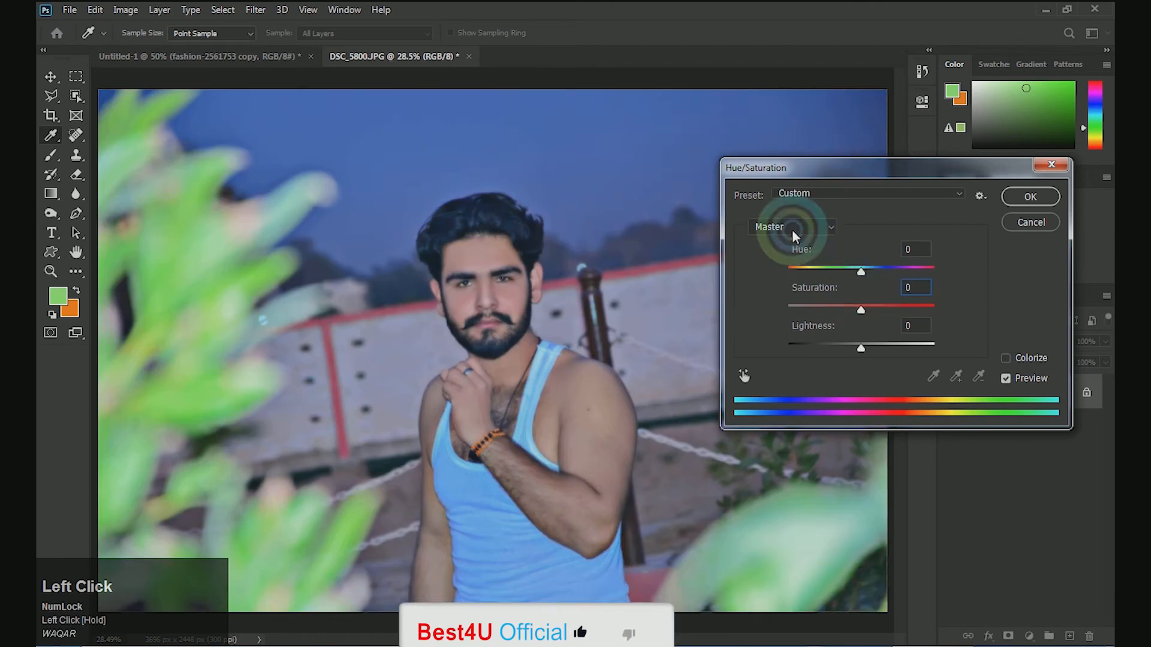
click(792, 227)
click(765, 294)
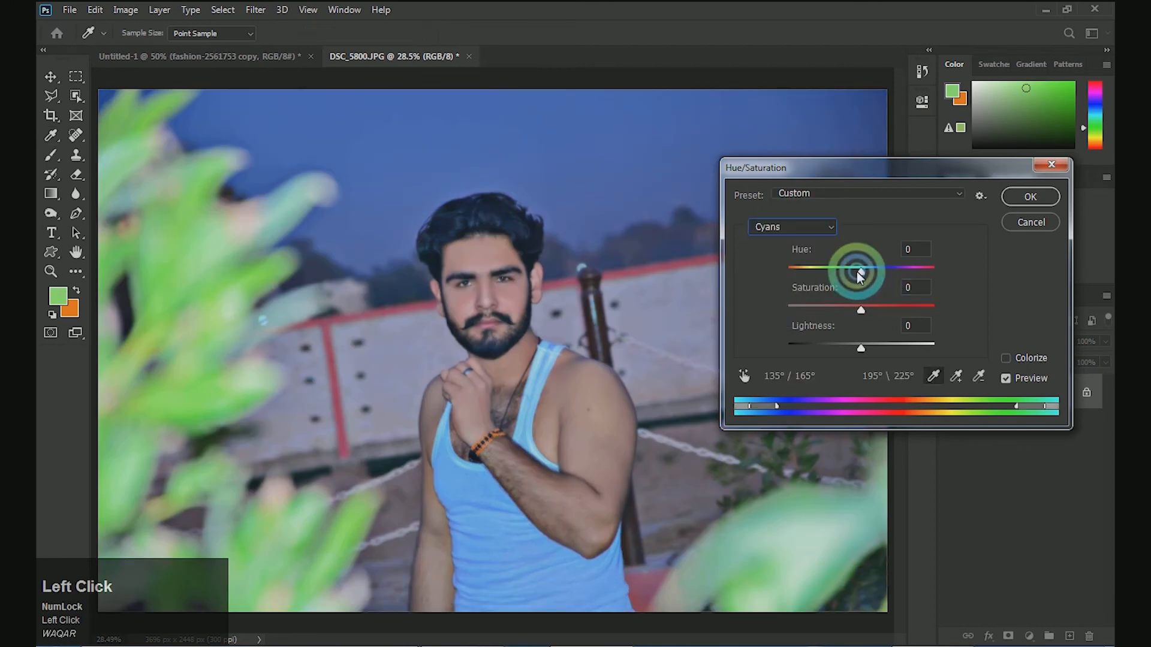
mouse_move(861, 271)
mouse_down()
mouse_move(763, 272)
mouse_move(926, 273)
mouse_move(870, 268)
mouse_up()
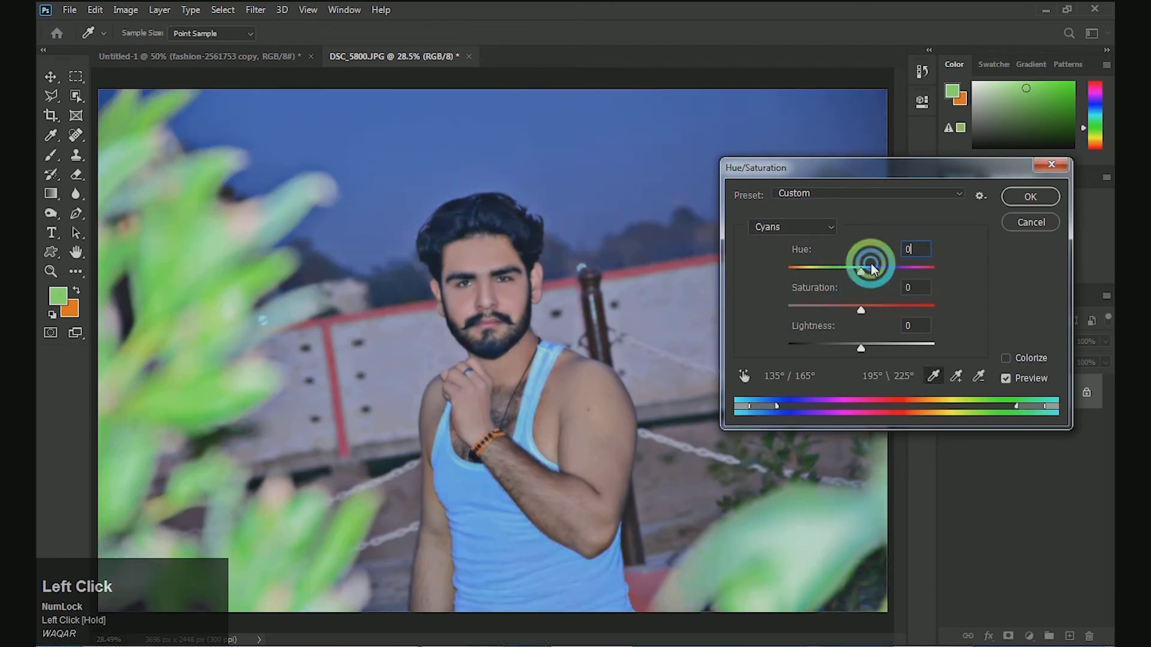
click(809, 228)
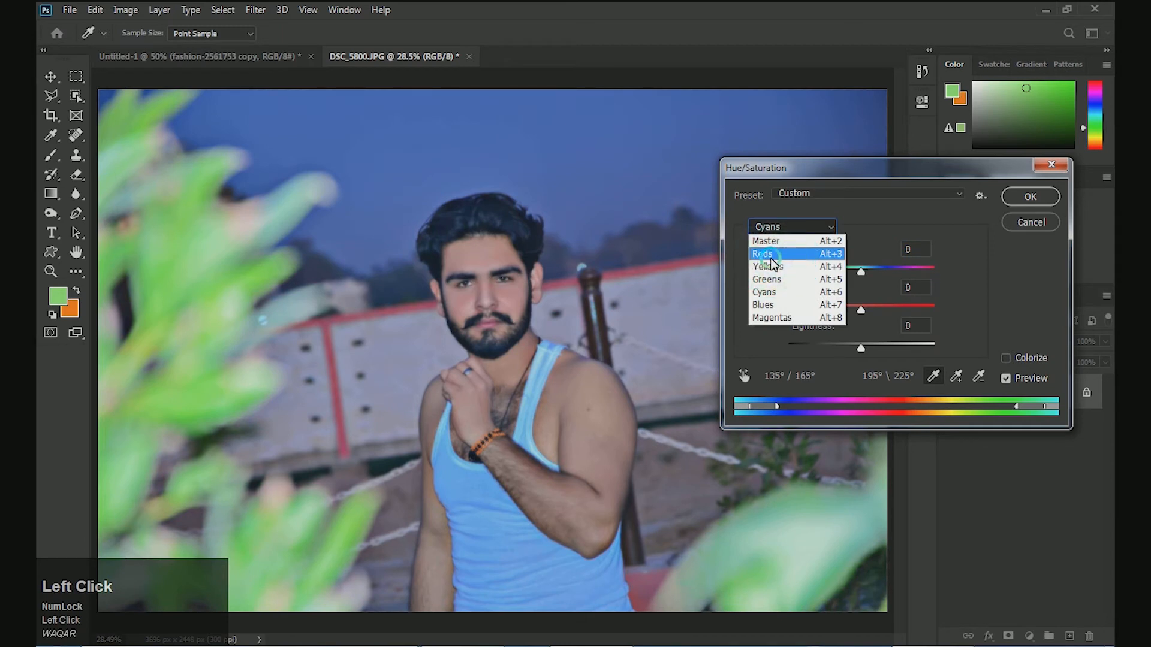
click(770, 268)
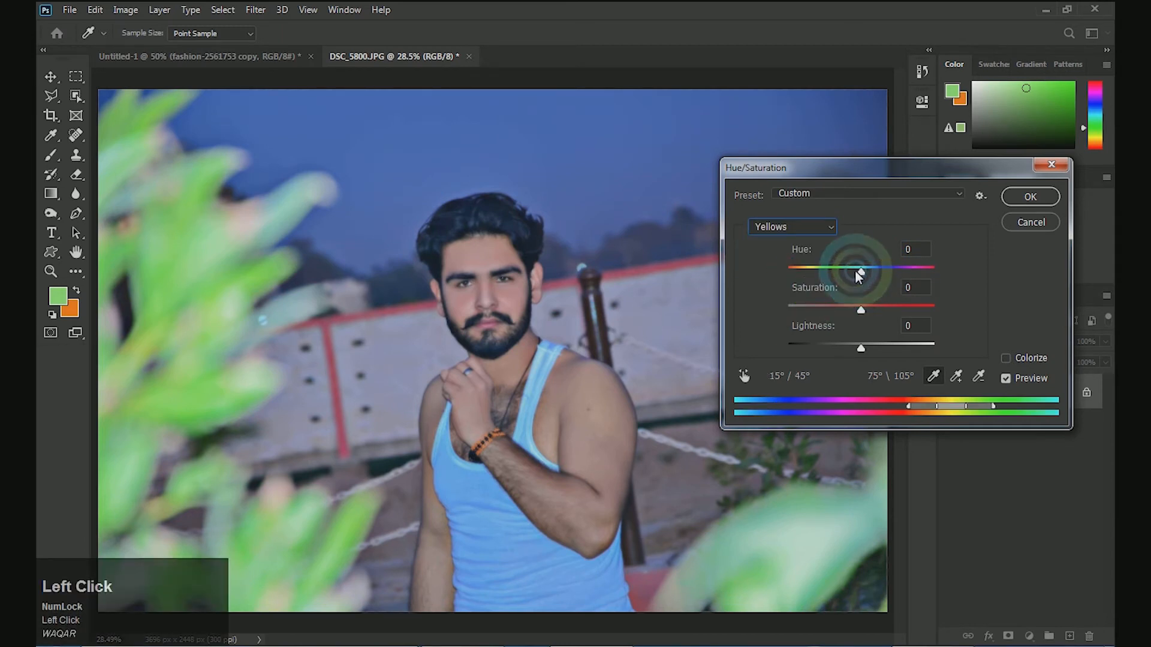
mouse_move(858, 275)
mouse_down()
mouse_move(792, 264)
mouse_move(953, 275)
mouse_move(861, 271)
mouse_up()
Set the hue of the Greens range to -33 and apply the Hue/Saturation adjustment.
click(786, 233)
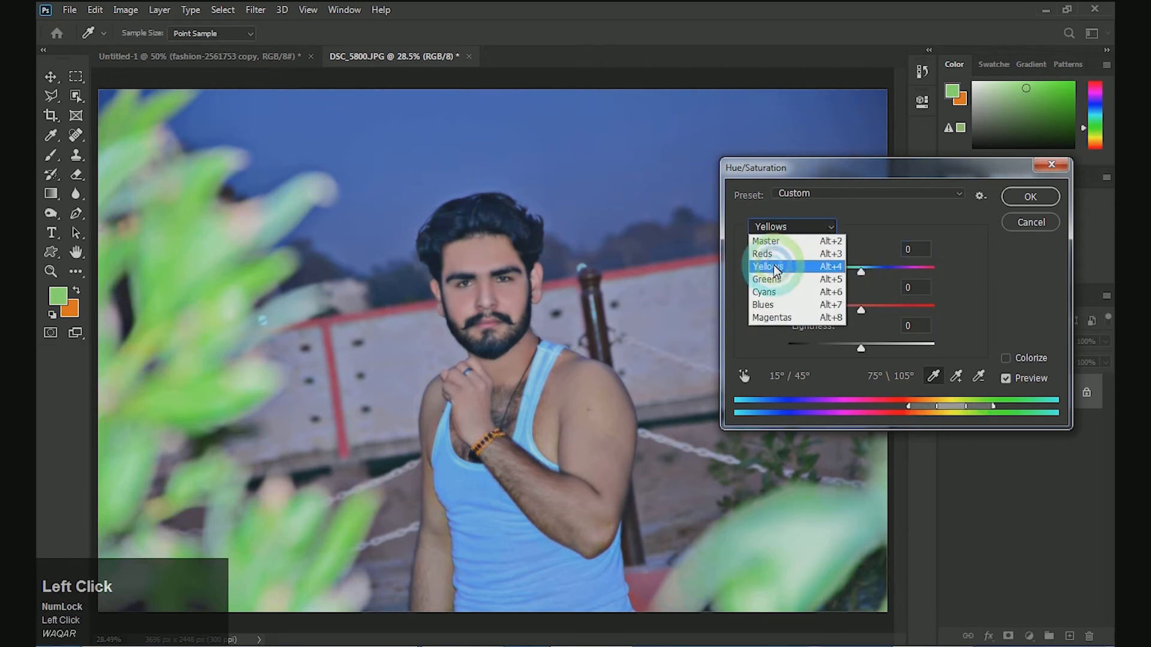
click(768, 279)
drag(858, 268, 831, 273)
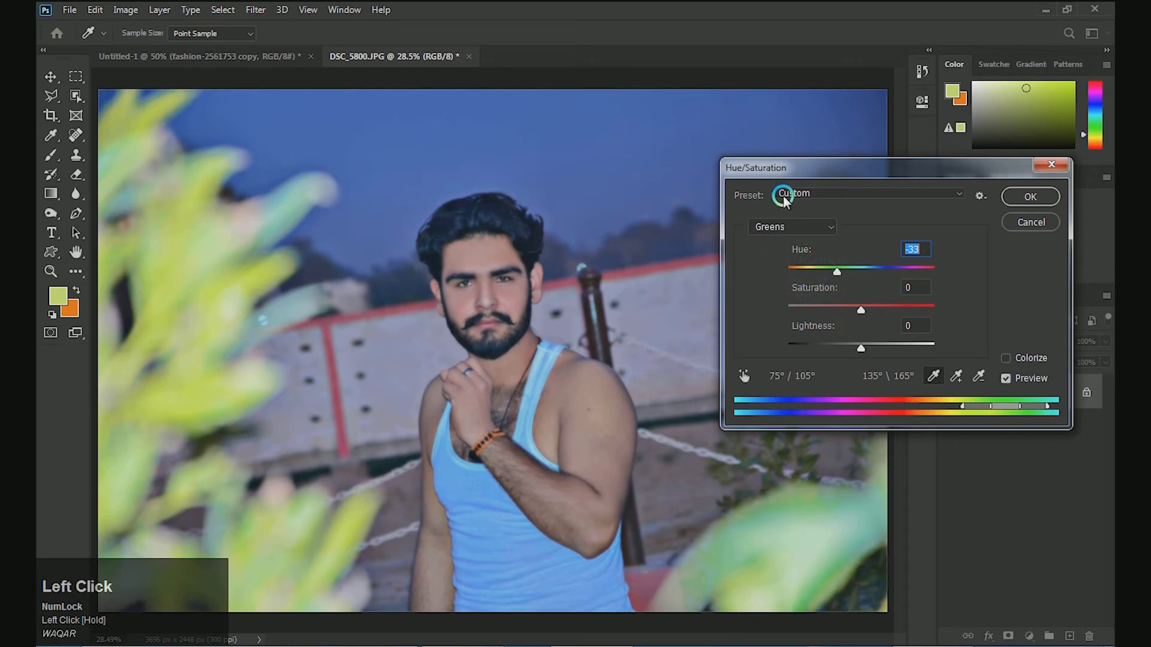
mouse_move(861, 310)
mouse_down()
mouse_move(817, 298)
mouse_move(903, 303)
mouse_move(842, 304)
mouse_up()
click(792, 228)
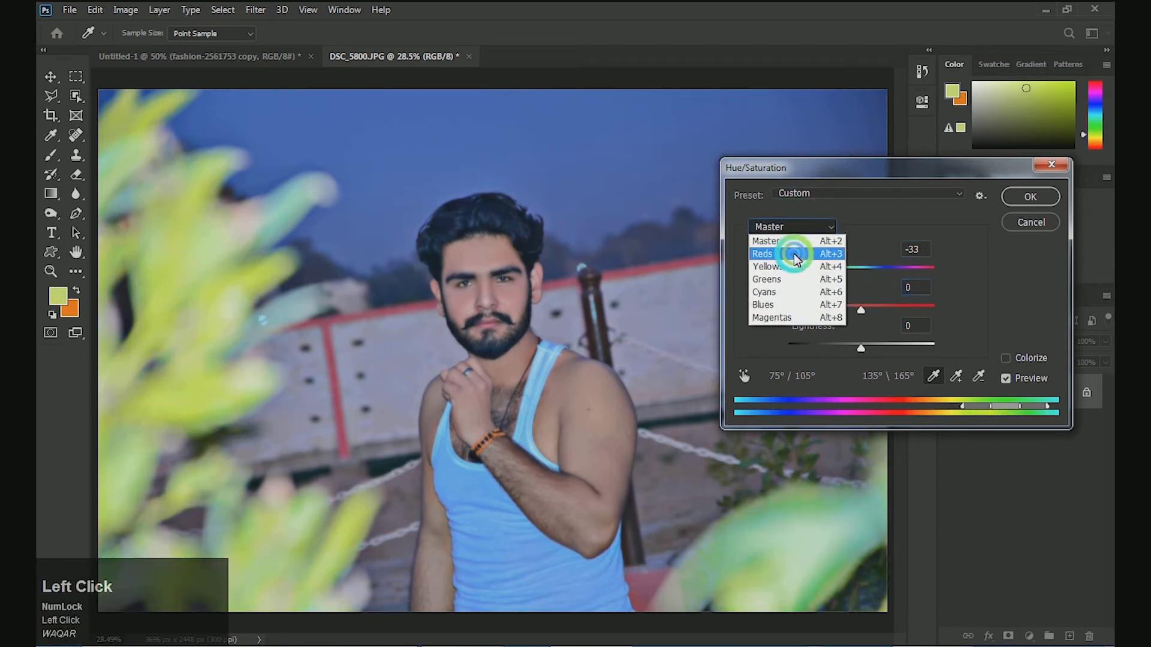
click(780, 267)
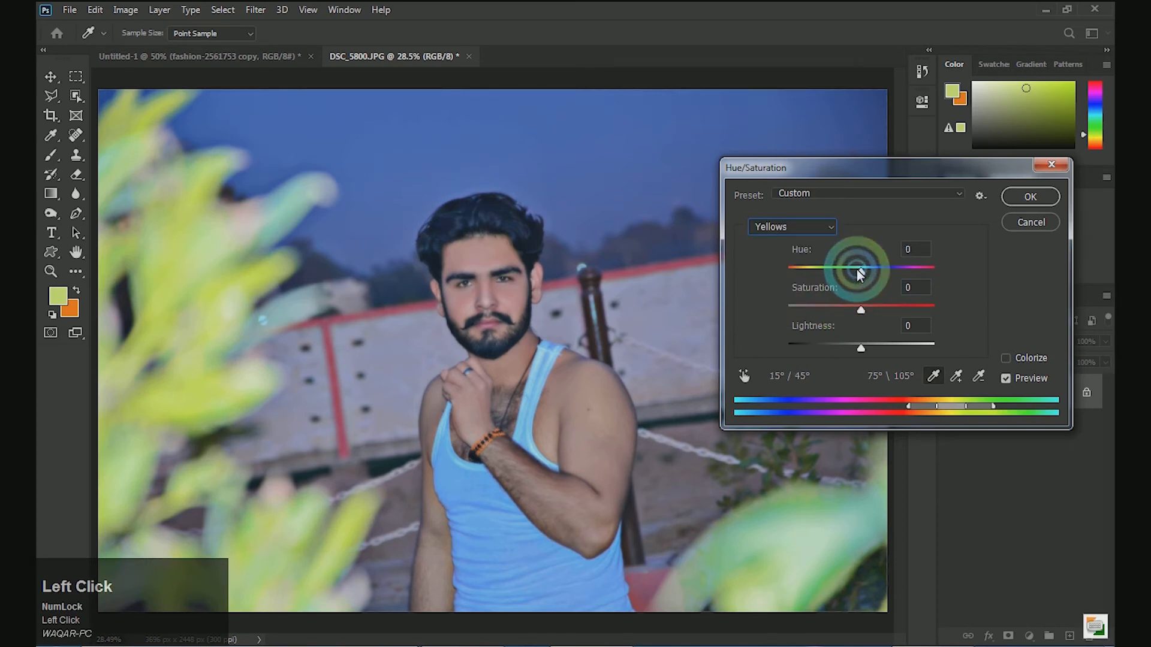
drag(857, 268, 913, 269)
text(0)
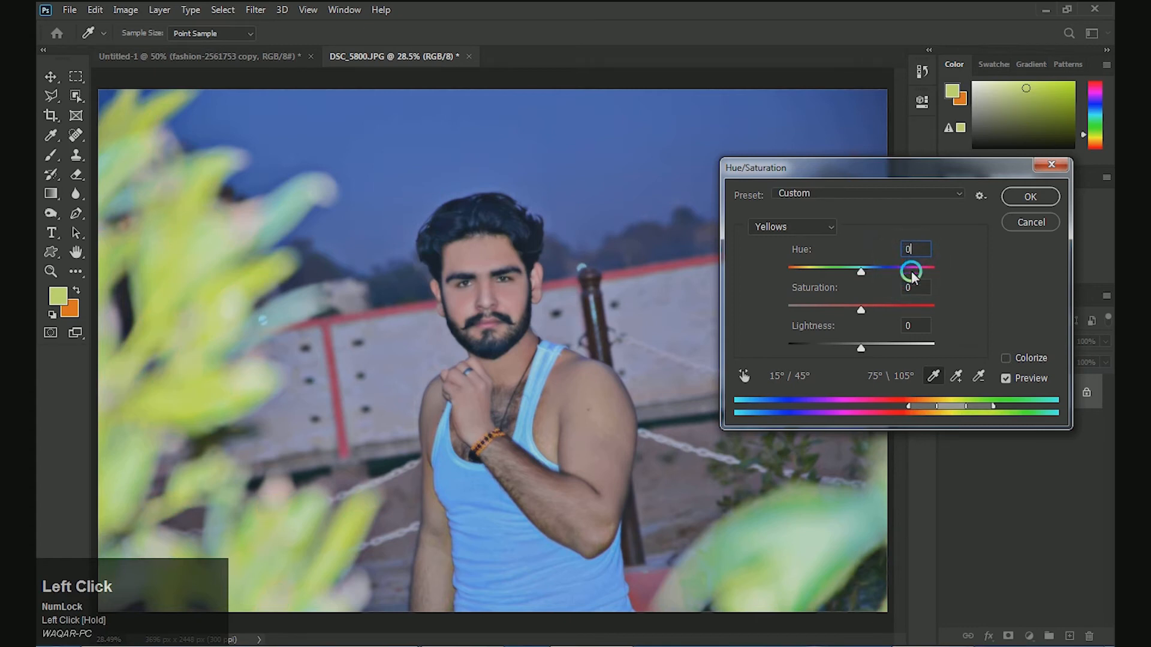
click(1017, 207)
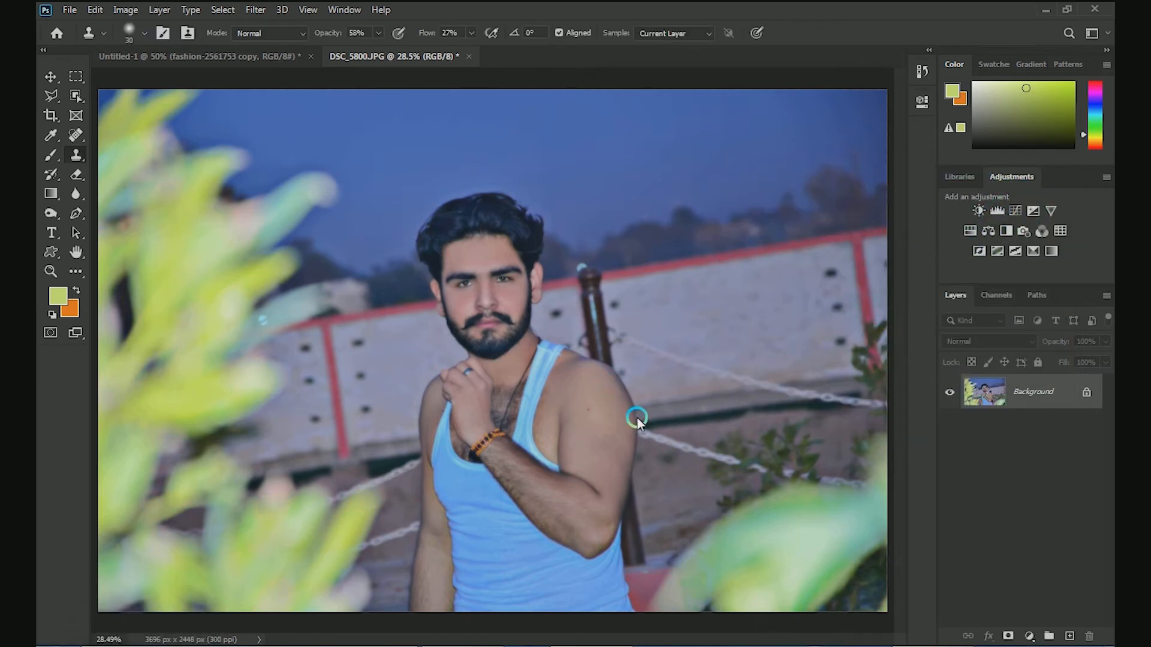
Remove the small dark mole on the bare upper arm with the Content-Aware Spot Healing Brush at 35 px.
key(ctrl+equal)
key(ctrl+equal)
key(ctrl+equal)
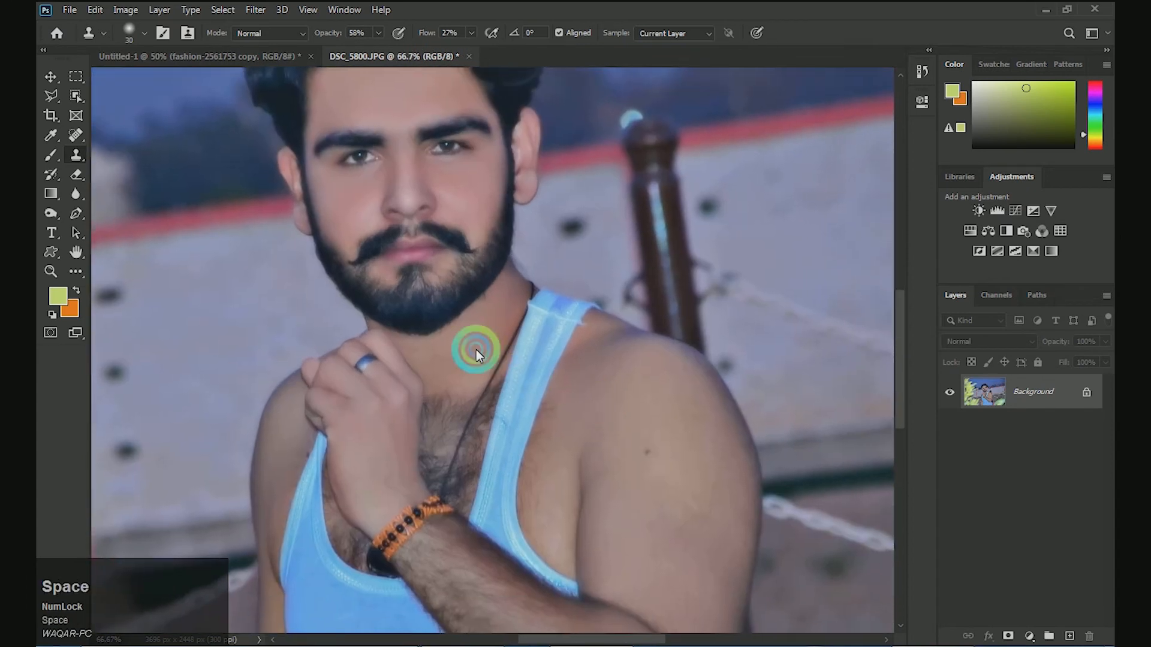
click(76, 135)
click(241, 234)
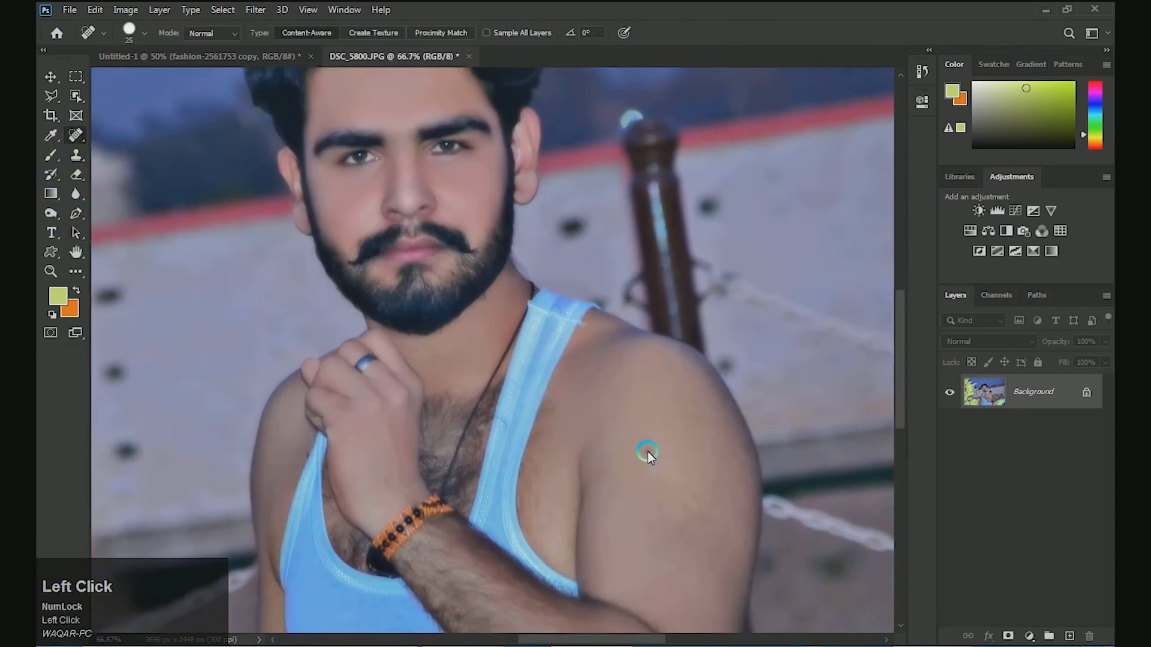
key(ctrl+0)
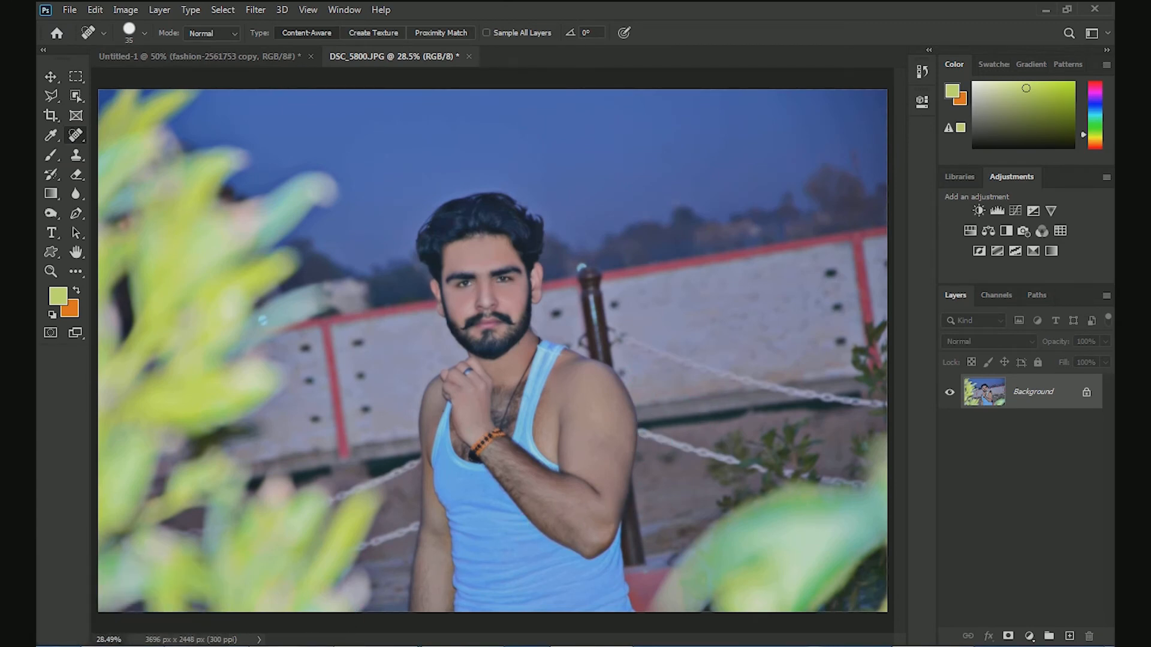
click(378, 646)
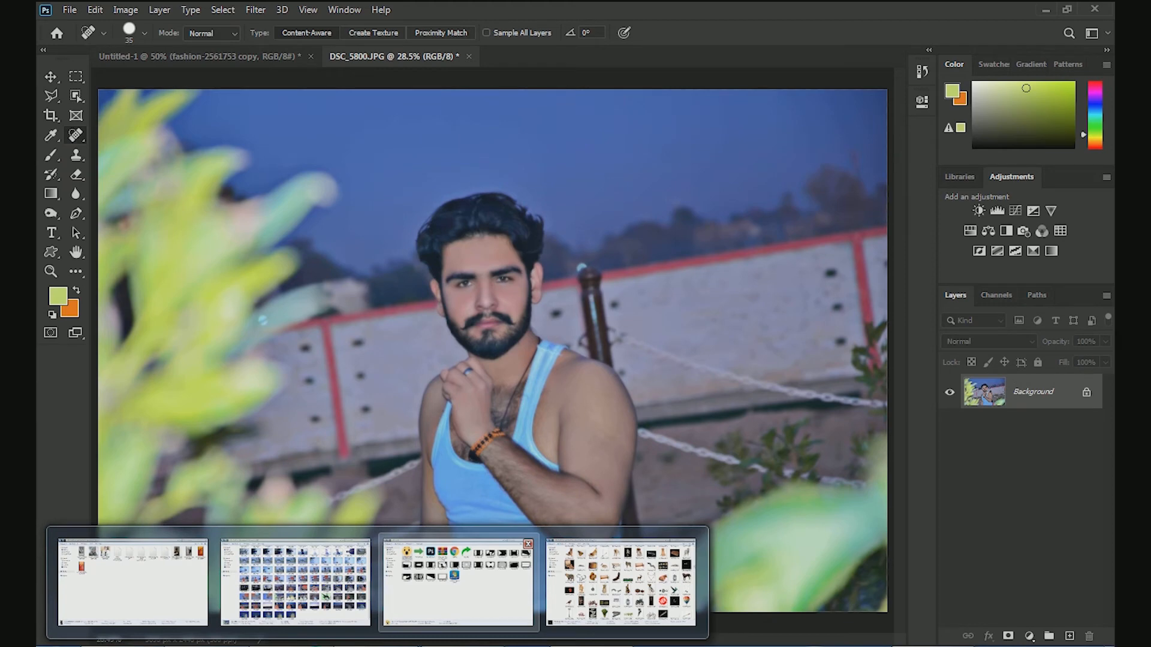
click(1112, 646)
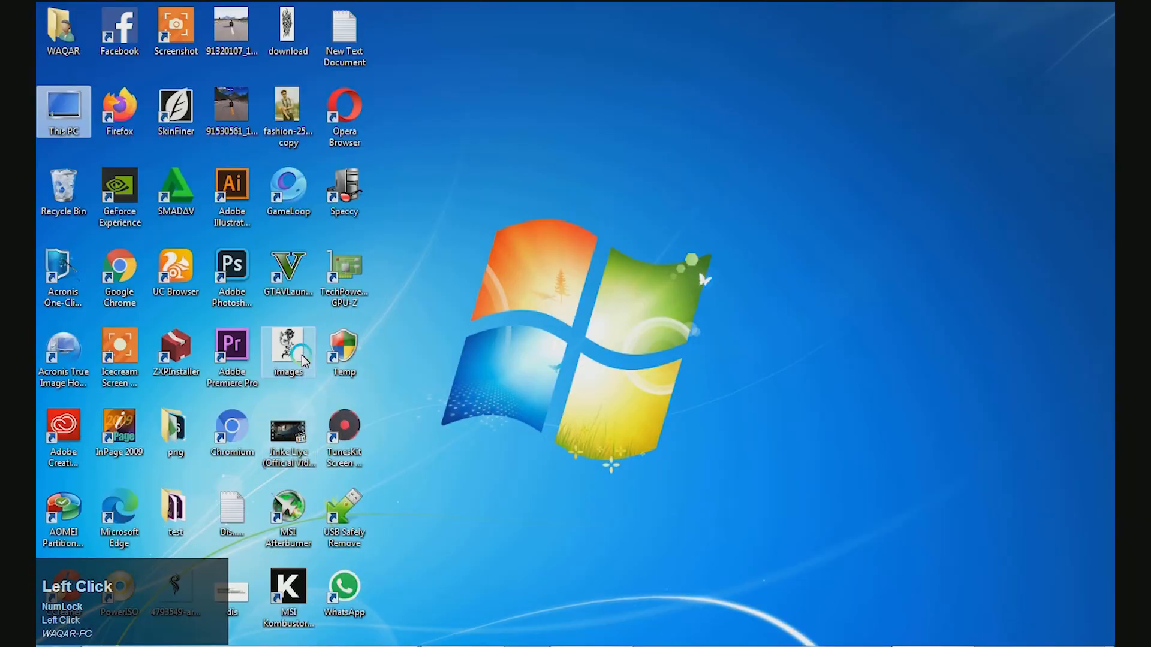
drag(297, 353, 584, 459)
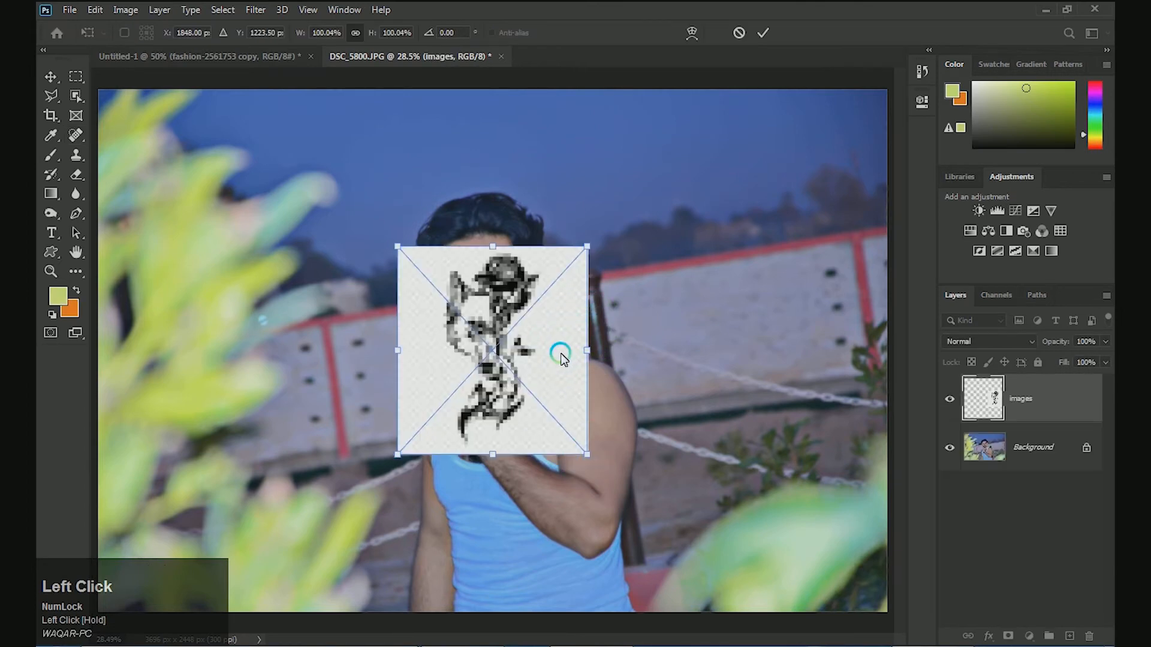
key(Return)
key(Delete)
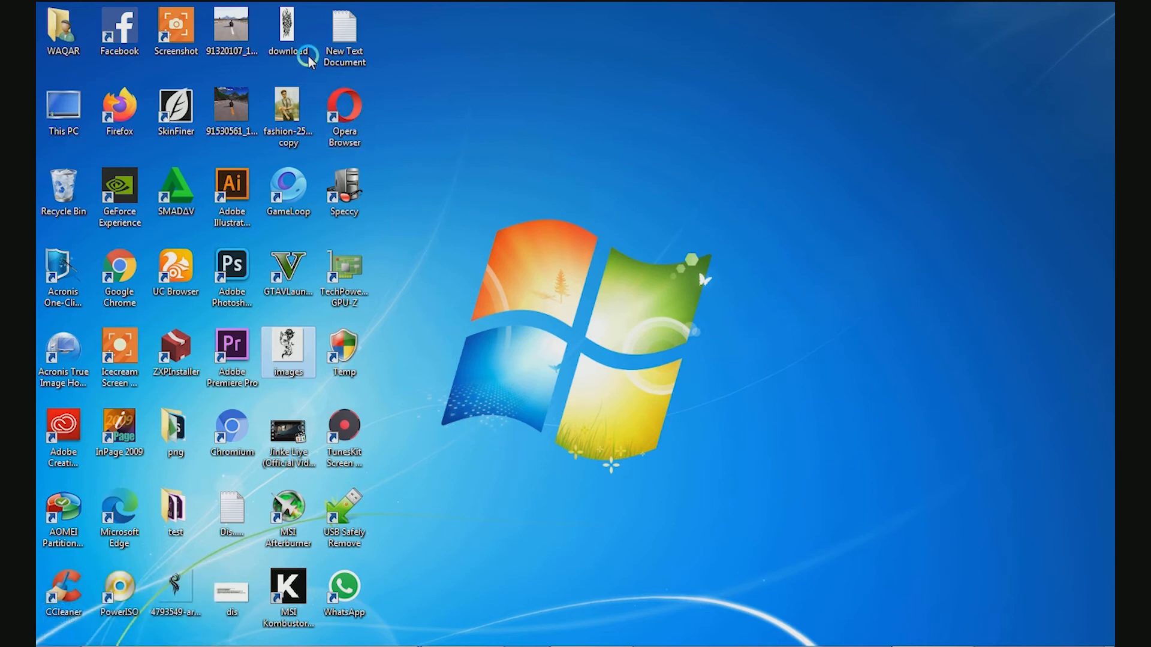
Place the 4793549 arm tattoo image from the desktop, scaled down, tilted about 8° and fitted onto the bare upper arm.
drag(176, 590, 606, 436)
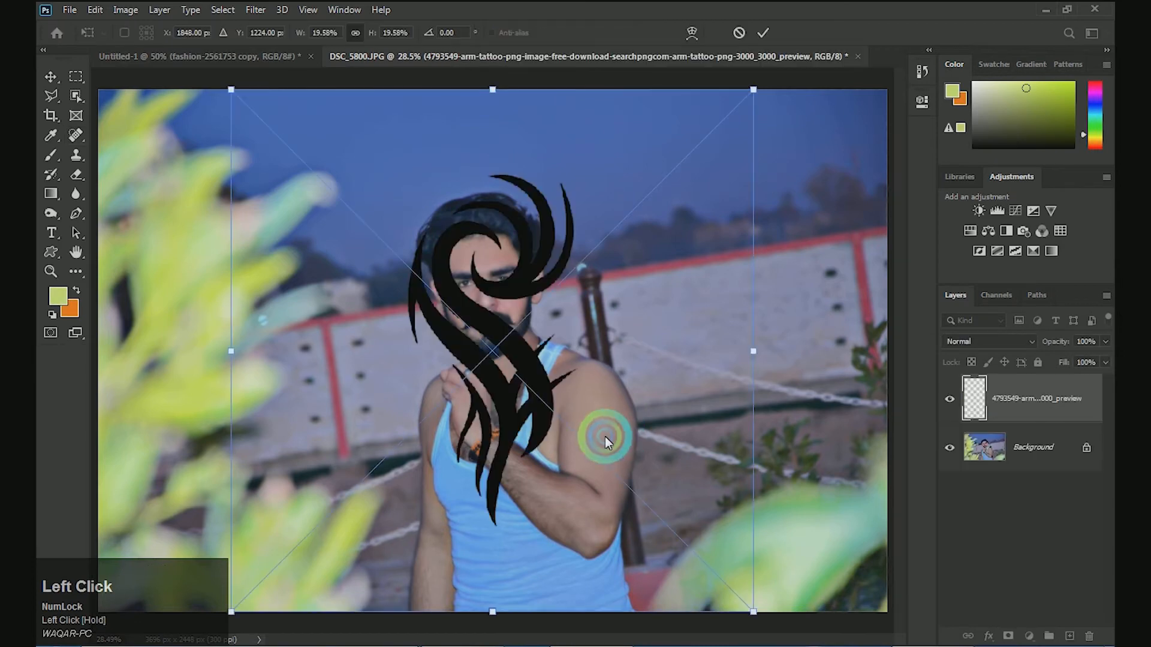
drag(750, 351, 526, 368)
key(ctrl+equal)
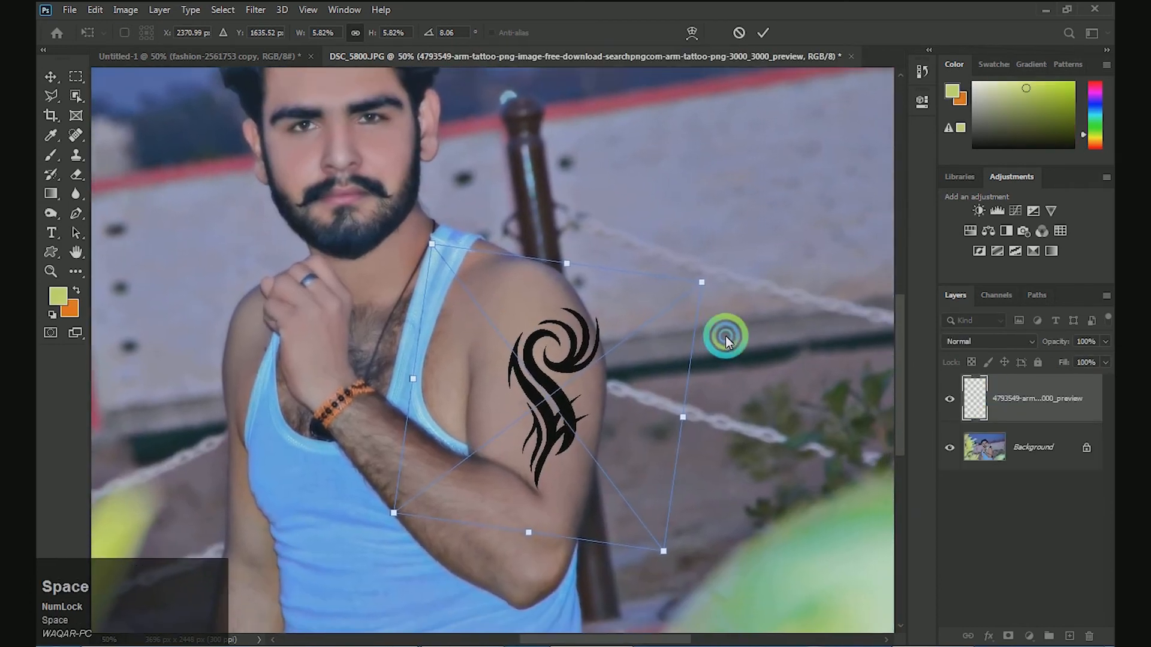
drag(701, 281, 645, 327)
drag(552, 377, 576, 359)
key(Return)
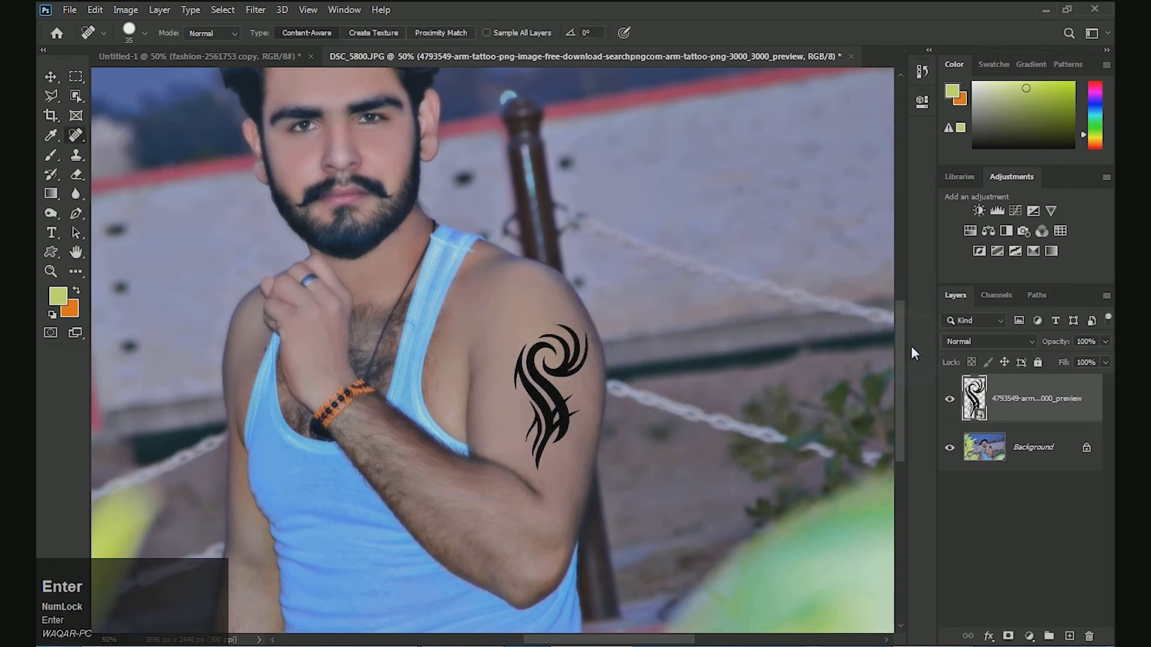
Set the tattoo layer's blend mode to Soft Light after comparing it with Vivid Light.
click(984, 343)
click(975, 337)
scroll(970, 341, down, 1)
scroll(969, 341, down, 2)
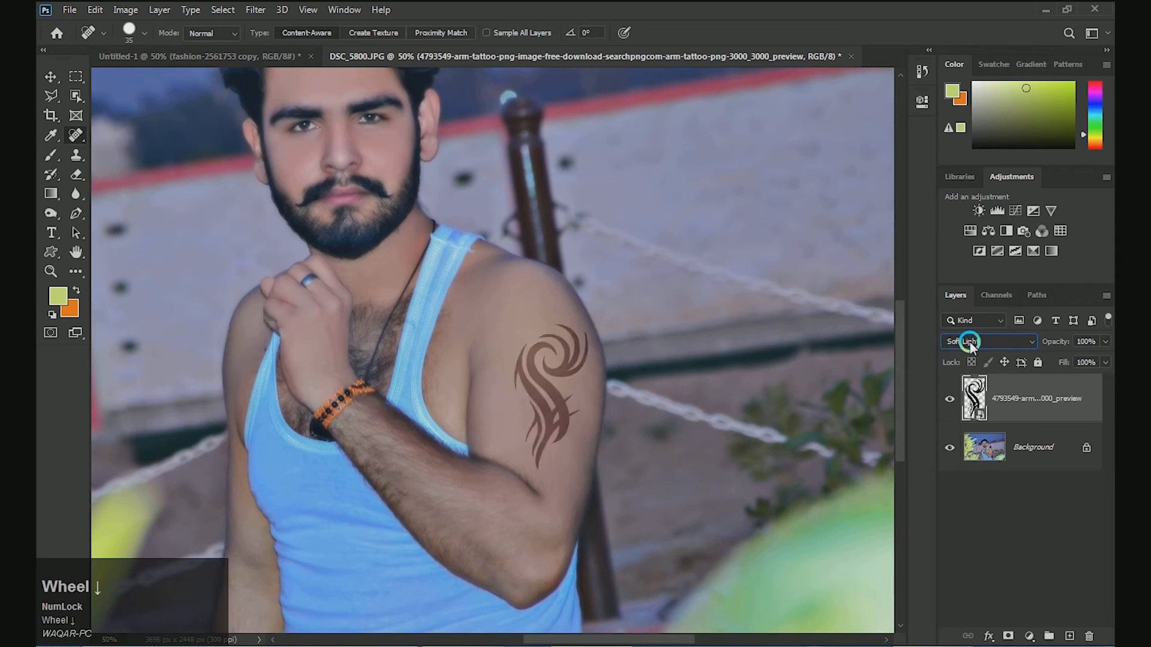
scroll(969, 340, down, 1)
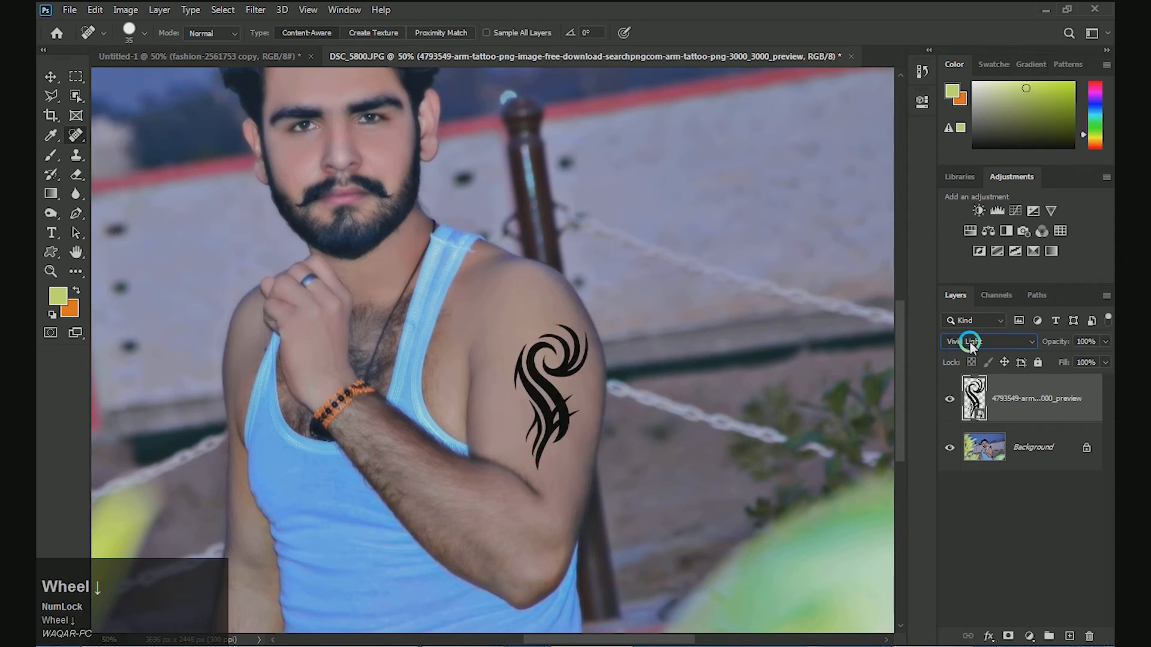
scroll(970, 341, up, 1)
key(ctrl+0)
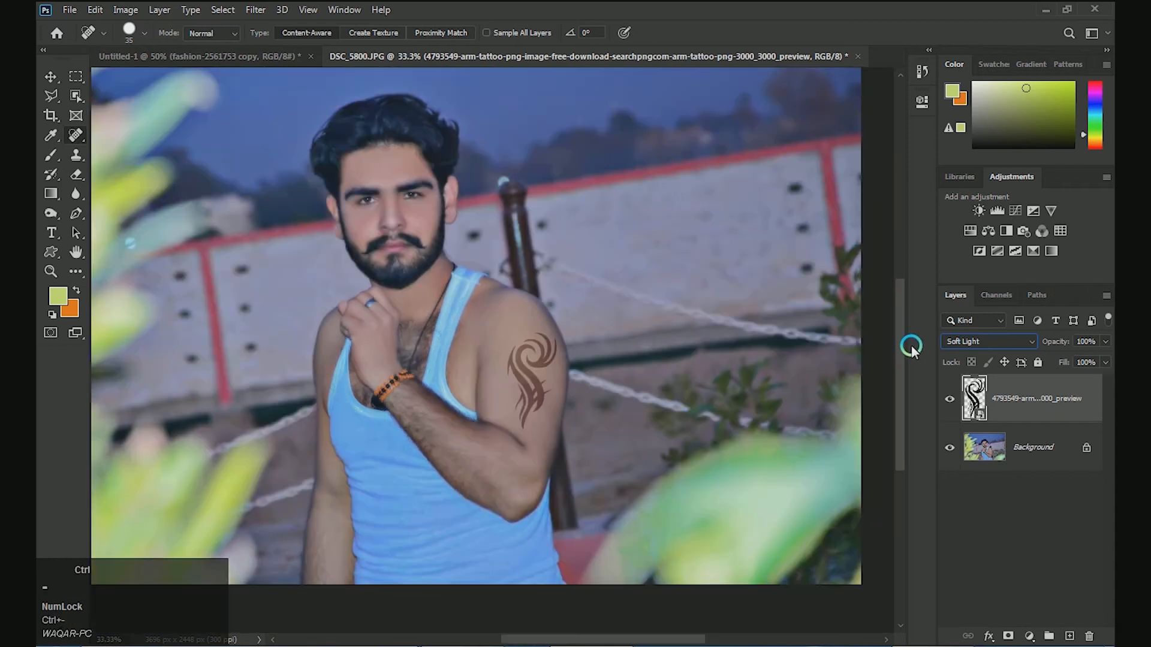
Nudge the tattoo slightly on the upper arm with Free Transform and commit the transform.
scroll(654, 415, down, 1)
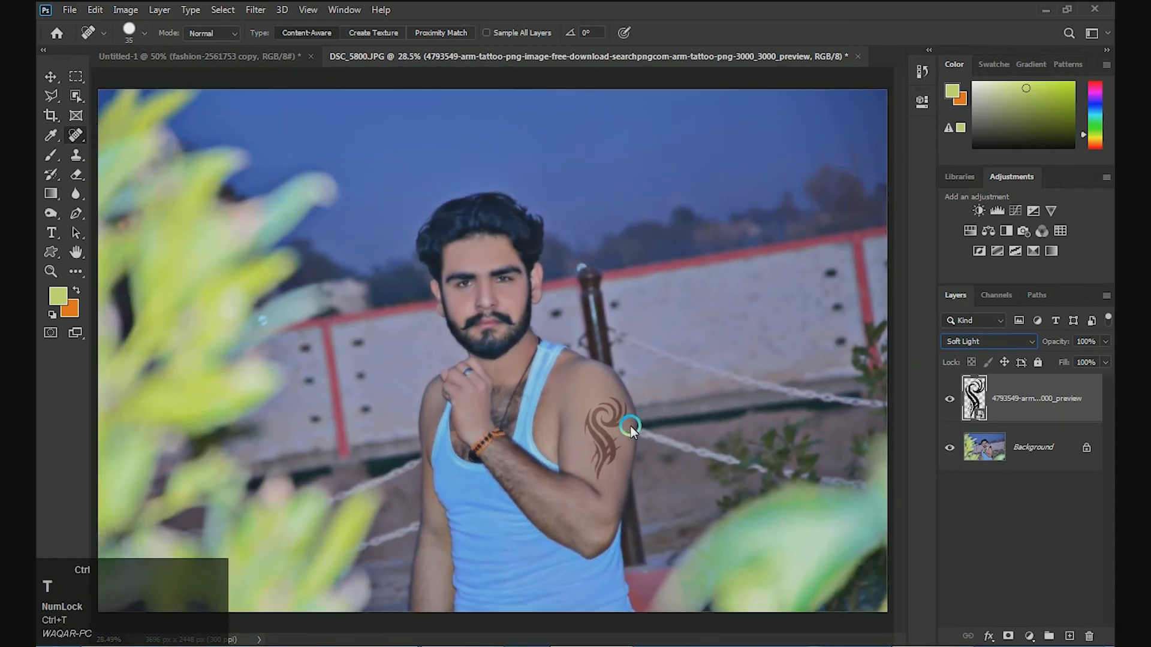
key(ctrl+t)
drag(603, 439, 604, 438)
key(Return)
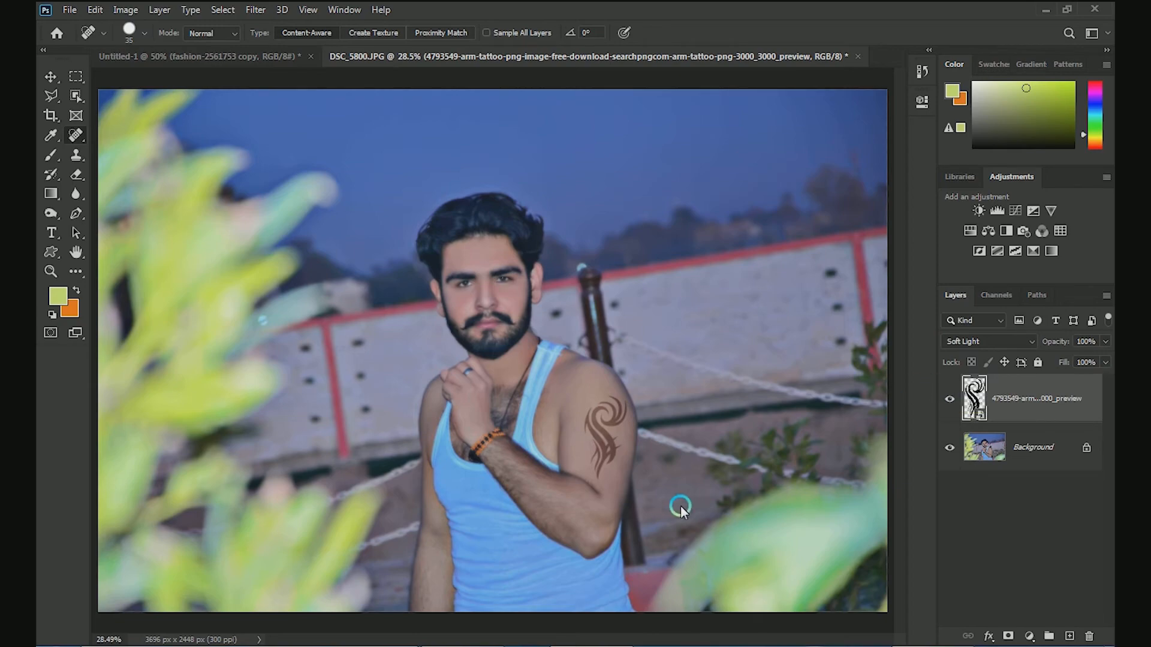
Place the Rkediting (151) eagle from the 2000 Png Pack 1 folder in the sky beside the man's head, scaled to 36.08% and rotated 12.07°.
click(331, 645)
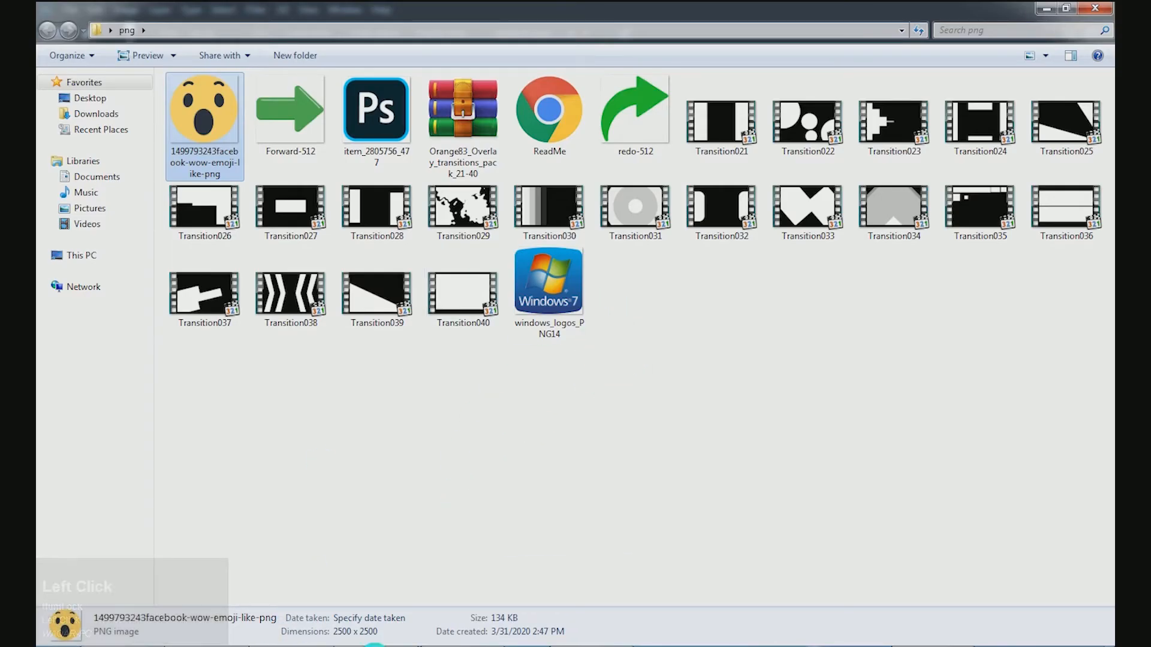
click(287, 645)
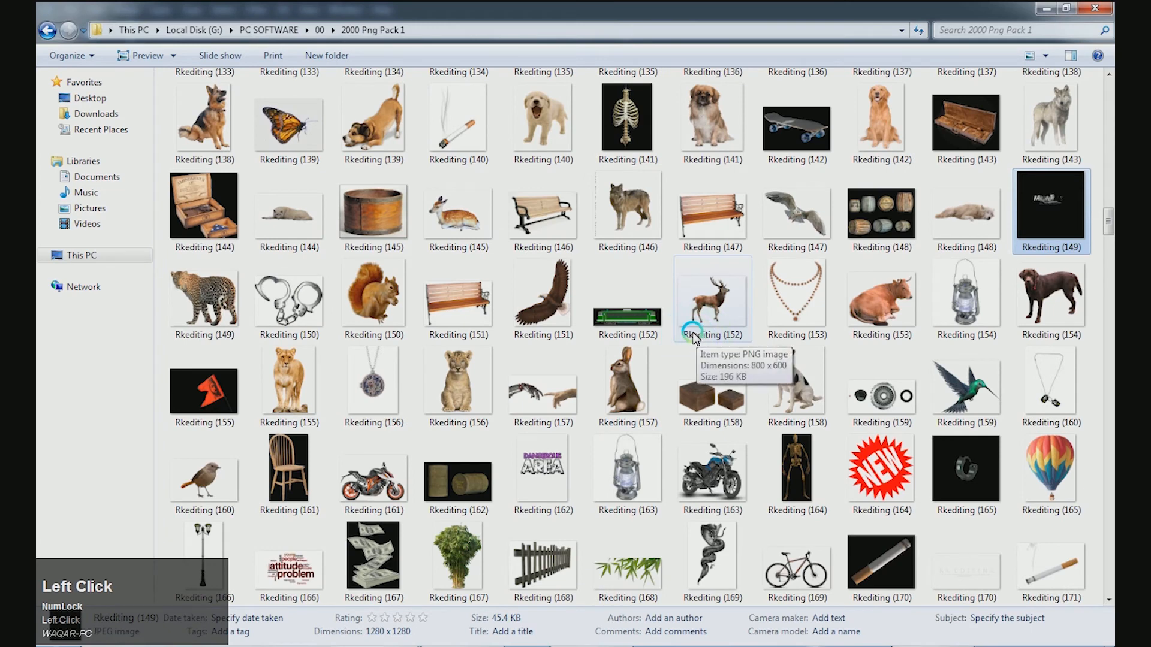
click(556, 314)
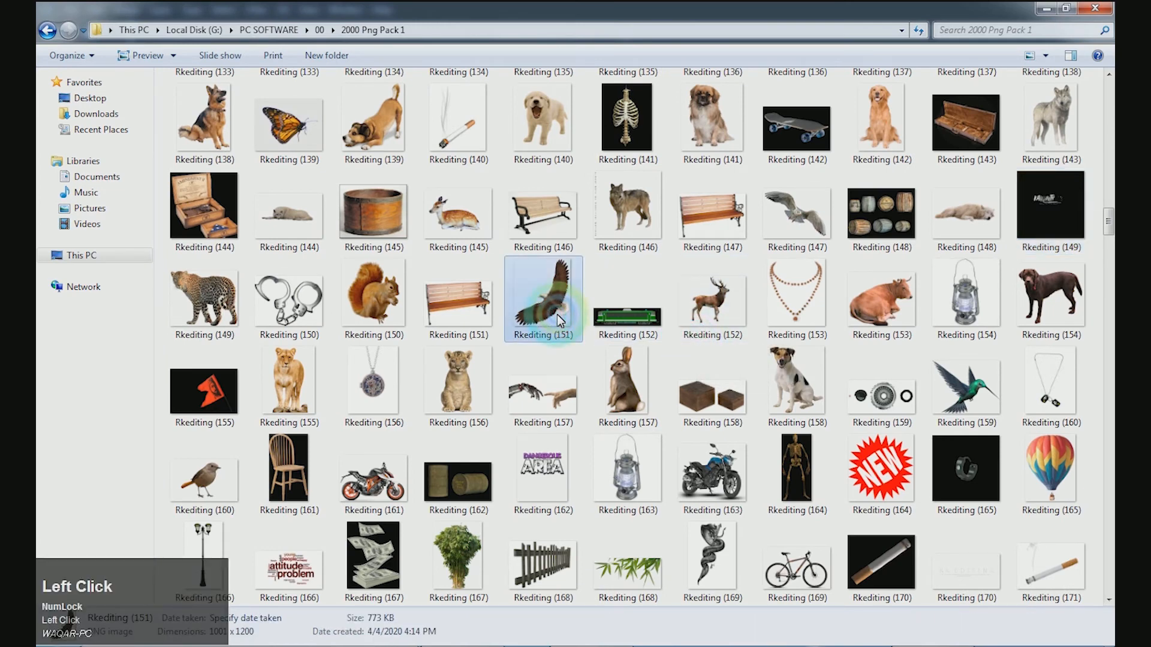
drag(557, 314, 514, 347)
drag(445, 419, 741, 207)
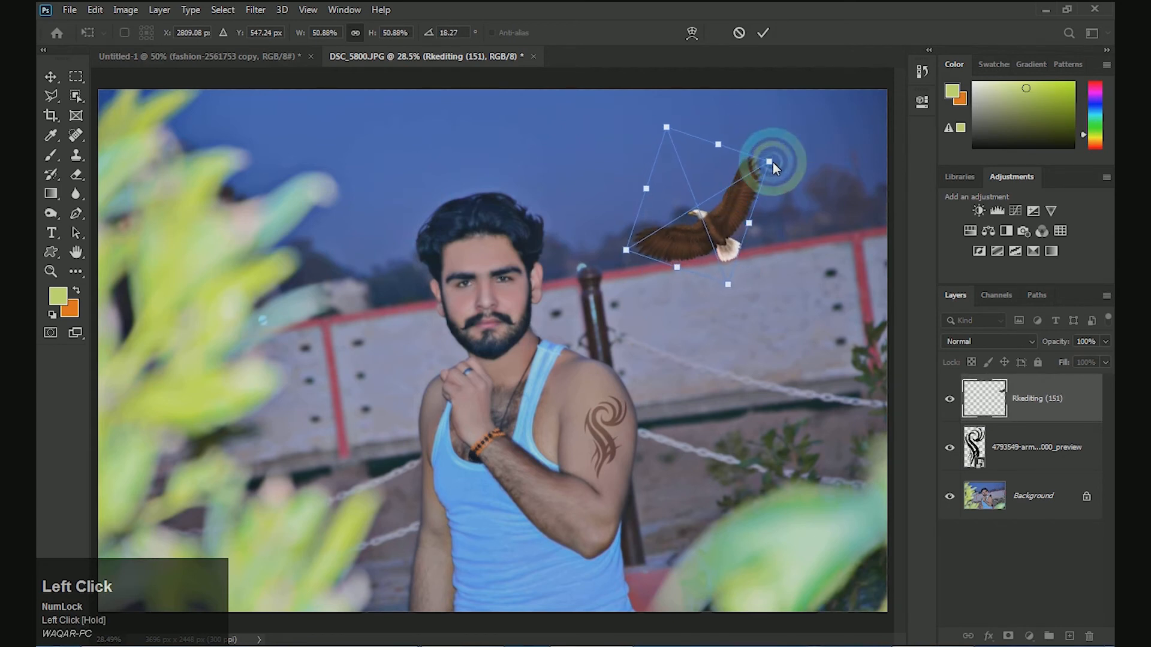
drag(772, 165, 727, 187)
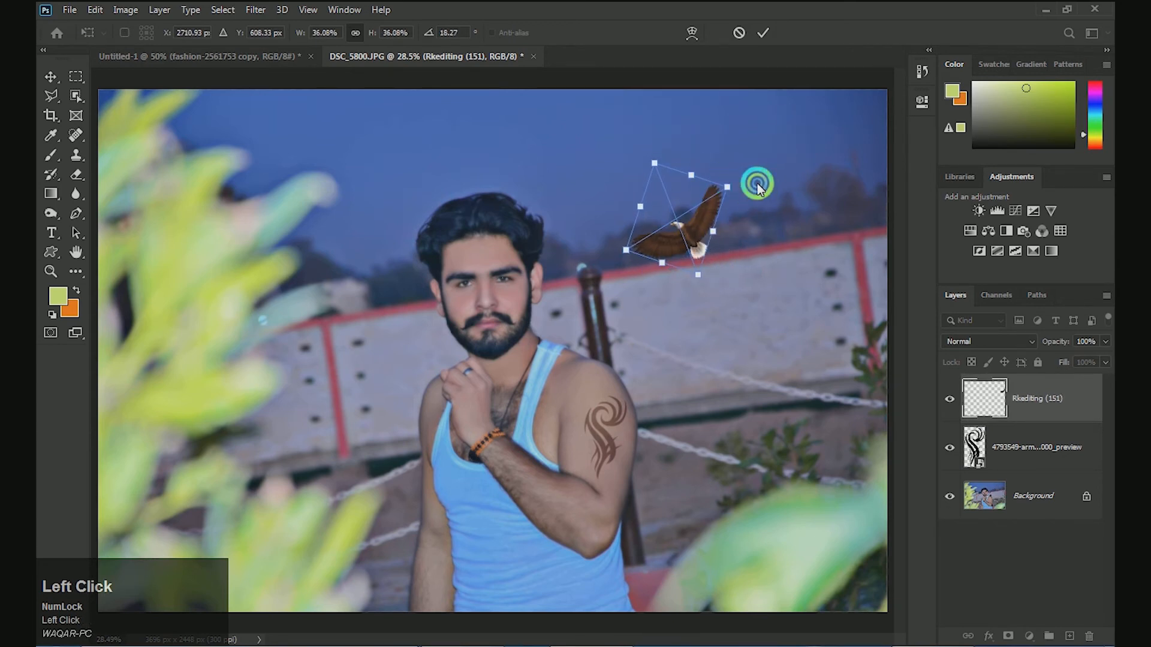
drag(694, 232, 699, 195)
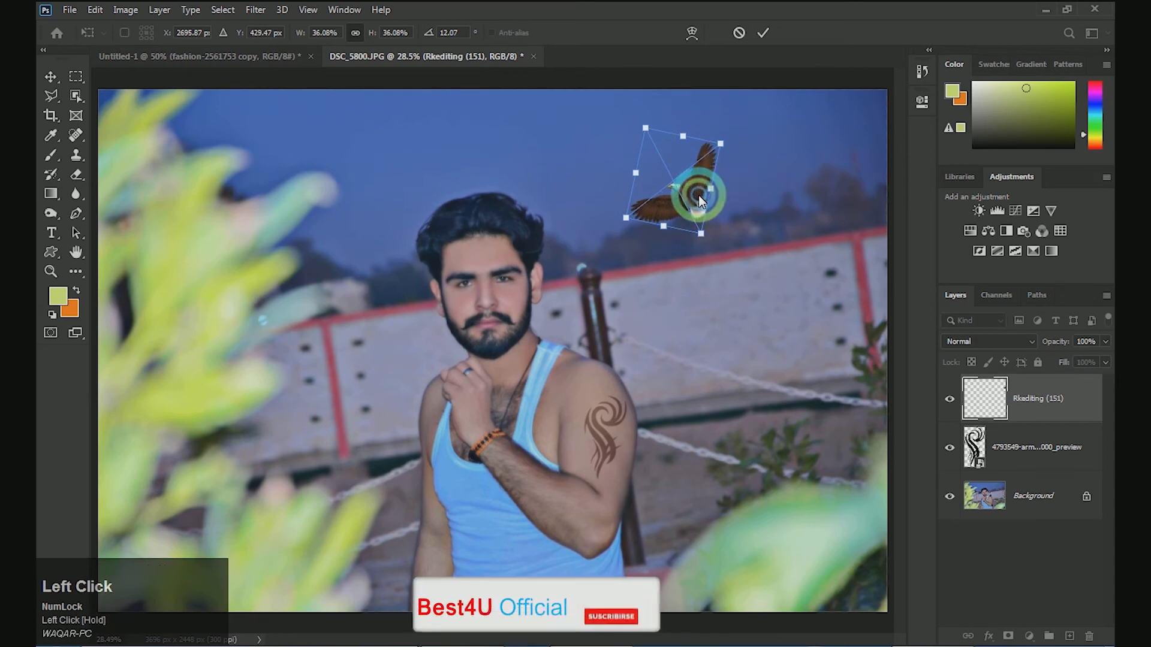
key(Return)
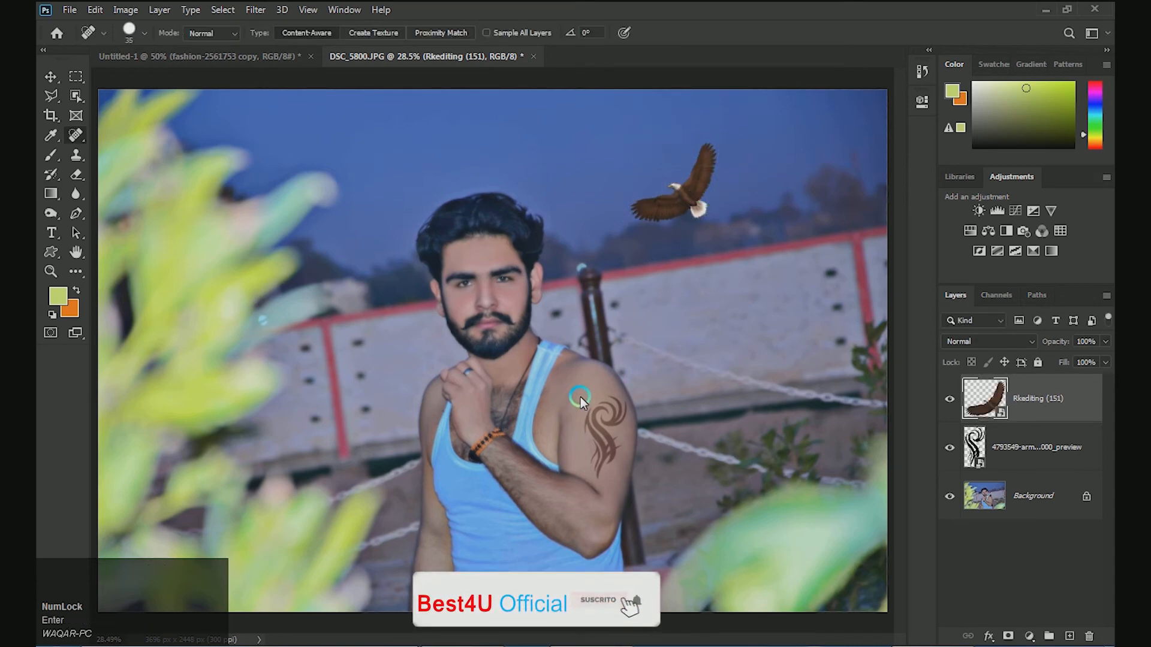
Place the Rkediting (168) bamboo leaves image over the photo's upper right area and flip it horizontally.
click(381, 606)
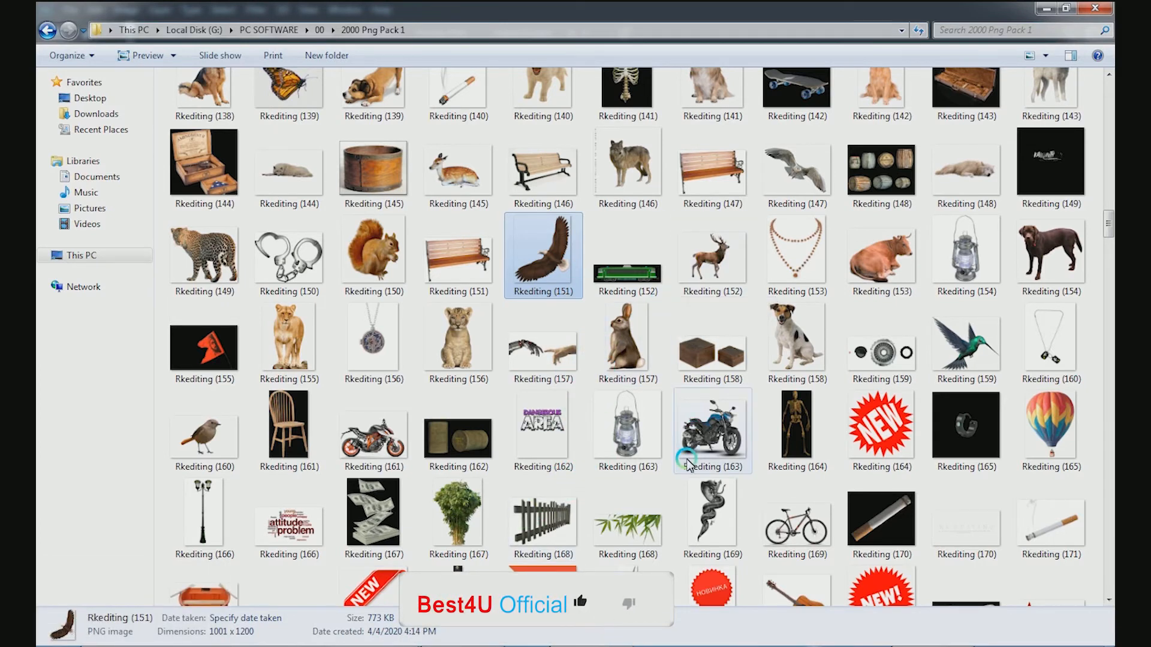
drag(618, 531, 714, 545)
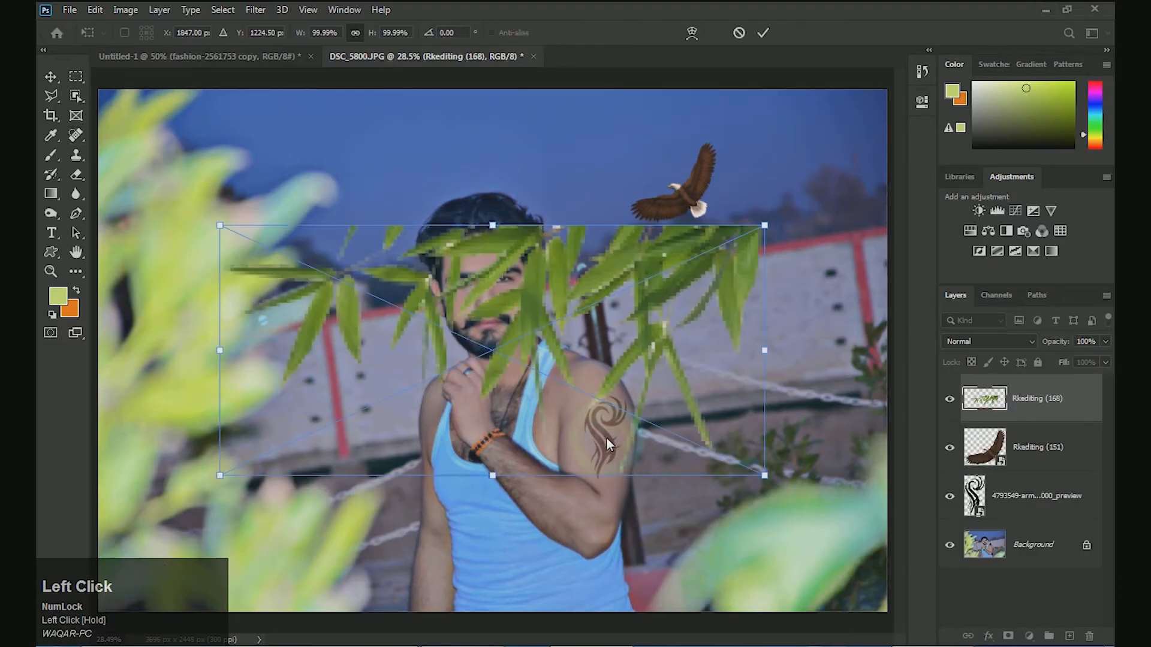
drag(603, 437, 727, 322)
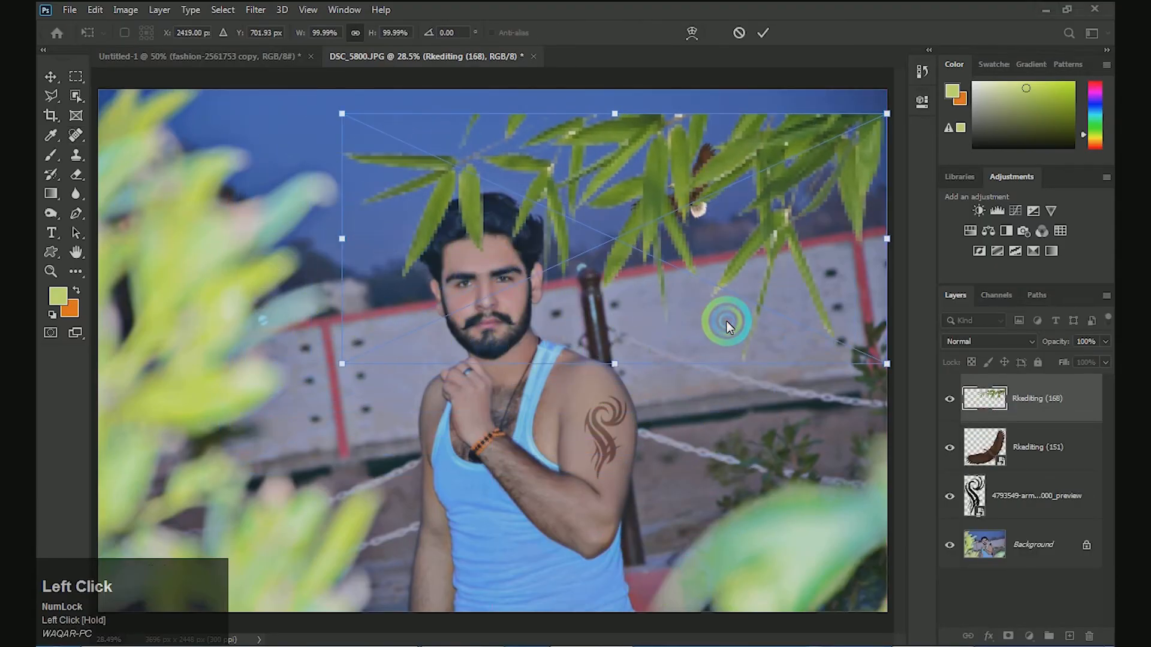
key(ctrl+minus)
key(ctrl+minus)
right_click(679, 256)
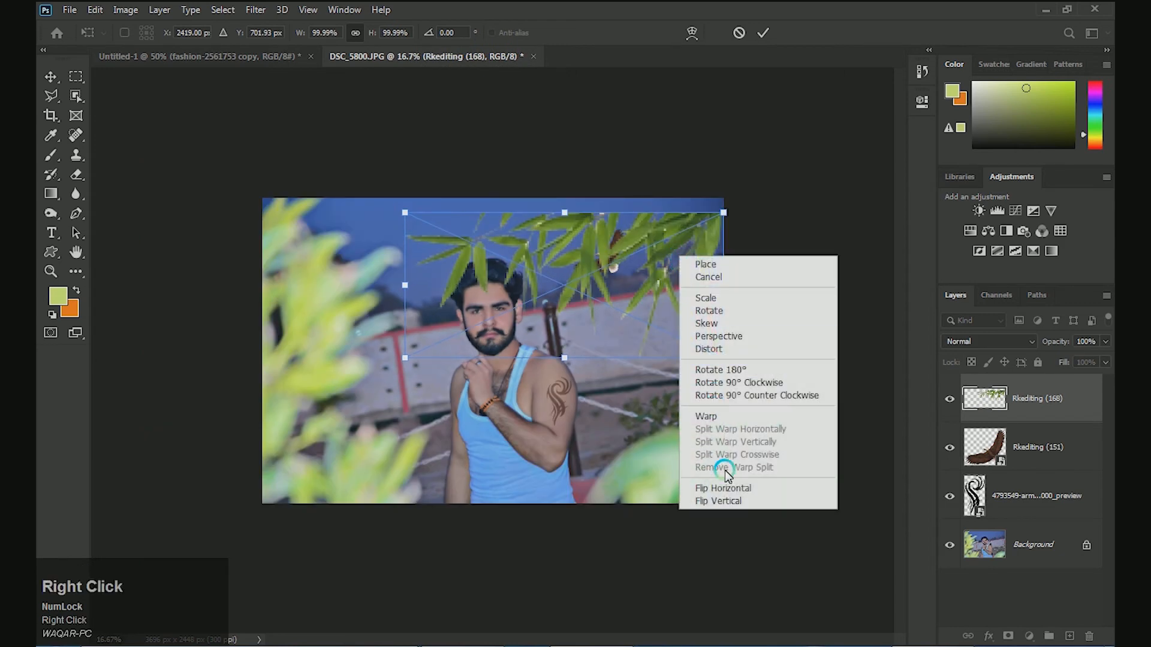
click(727, 484)
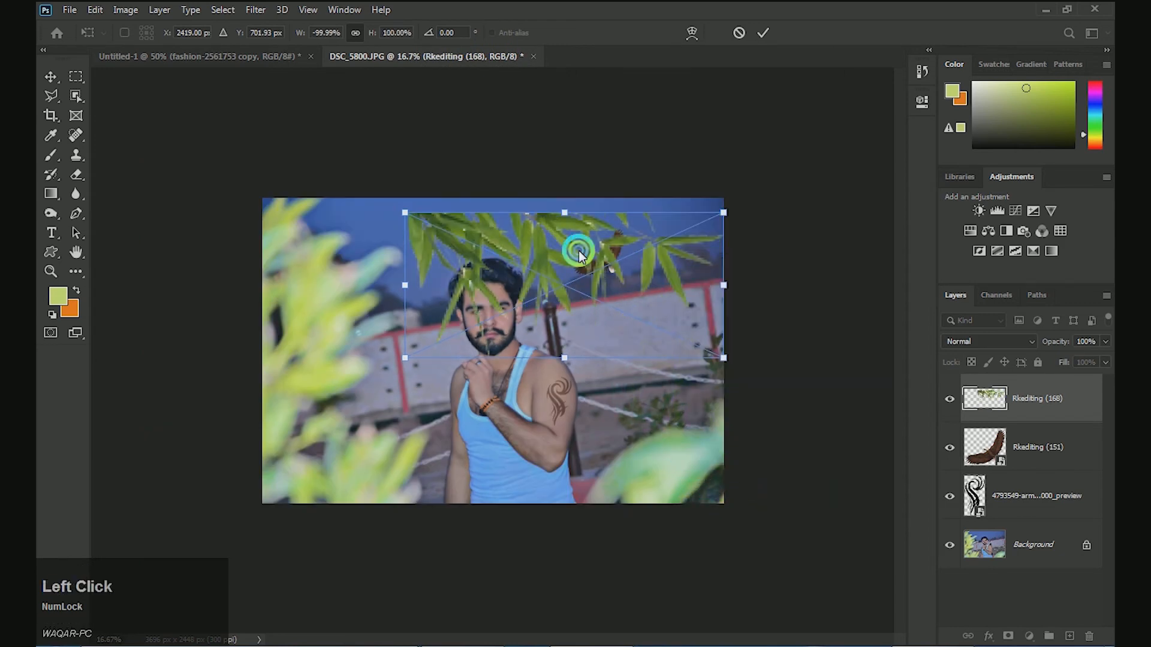
Move the bamboo leaves to the photo's lower right edge, turn them to point upward and commit the placement.
mouse_move(578, 250)
mouse_down()
mouse_move(496, 448)
mouse_move(441, 465)
mouse_move(488, 452)
mouse_move(538, 466)
mouse_move(521, 429)
mouse_move(447, 457)
mouse_move(591, 437)
mouse_move(628, 452)
mouse_up()
right_click(488, 452)
click(516, 420)
right_click(456, 458)
click(533, 435)
click(493, 452)
key(Return)
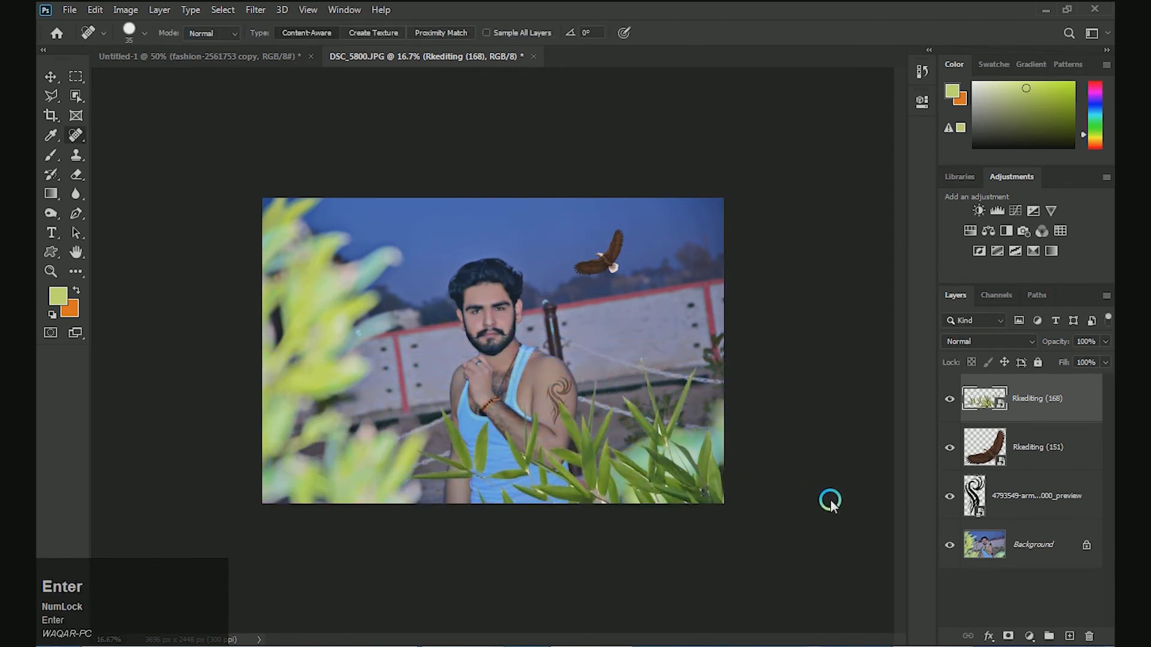
Add a new empty layer above the bamboo leaves and merge the two layers.
click(1073, 639)
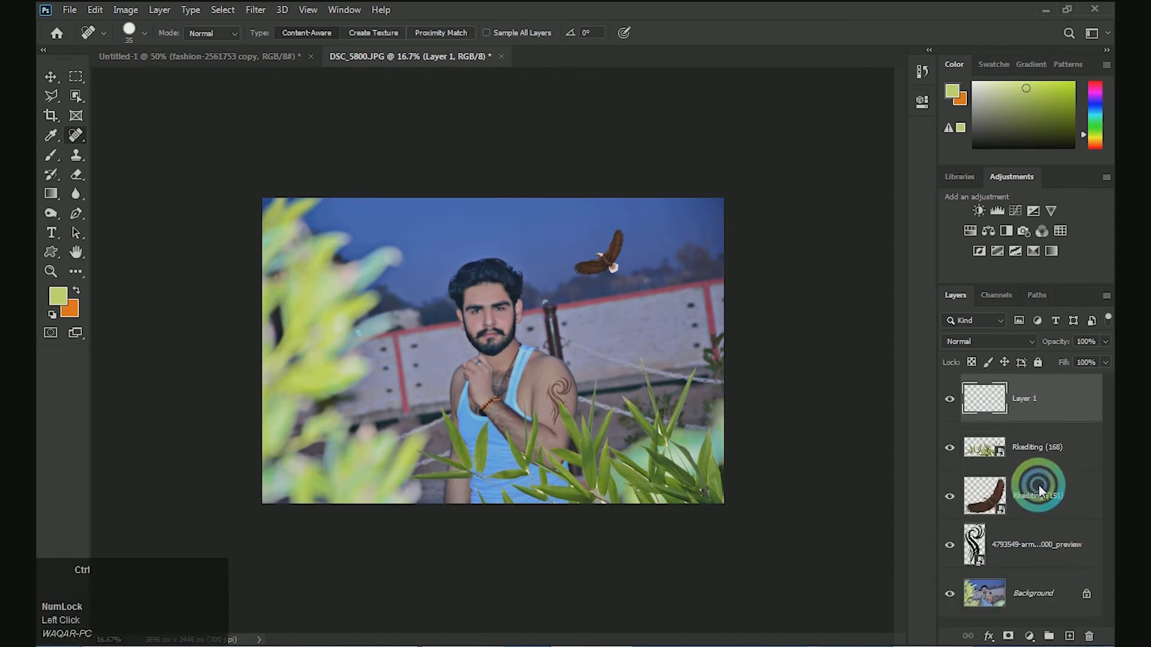
ctrl+click(1038, 450)
key(ctrl+e)
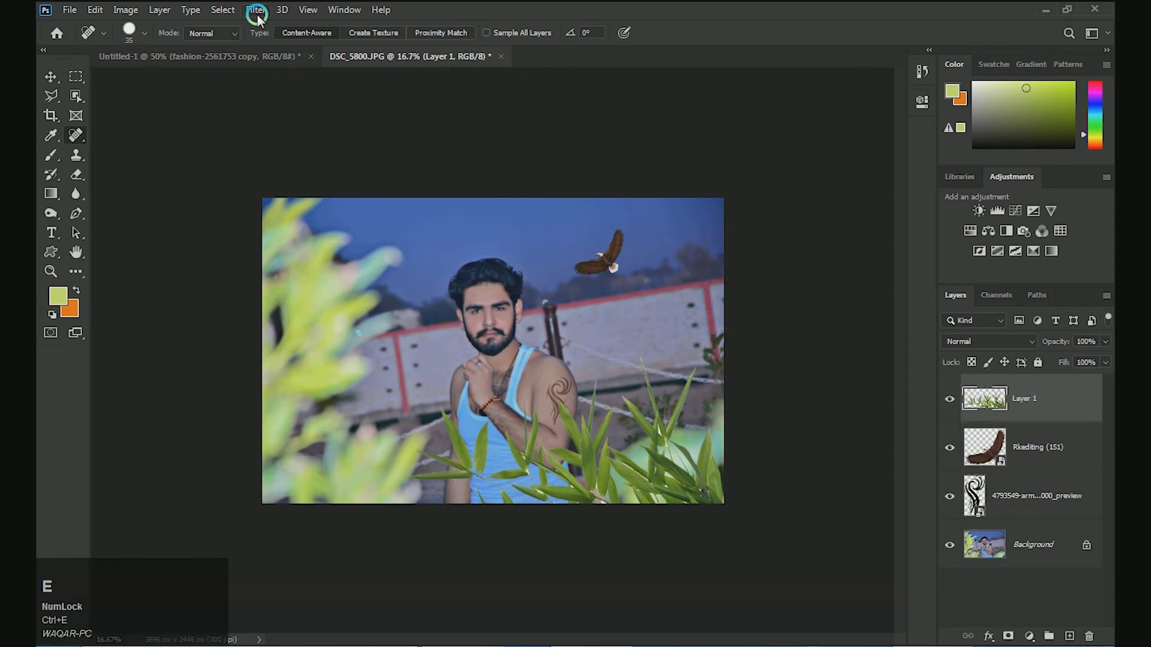
Apply a Gaussian Blur with a radius of 42.9 pixels to the merged leaves layer.
click(256, 12)
mouse_move(275, 180)
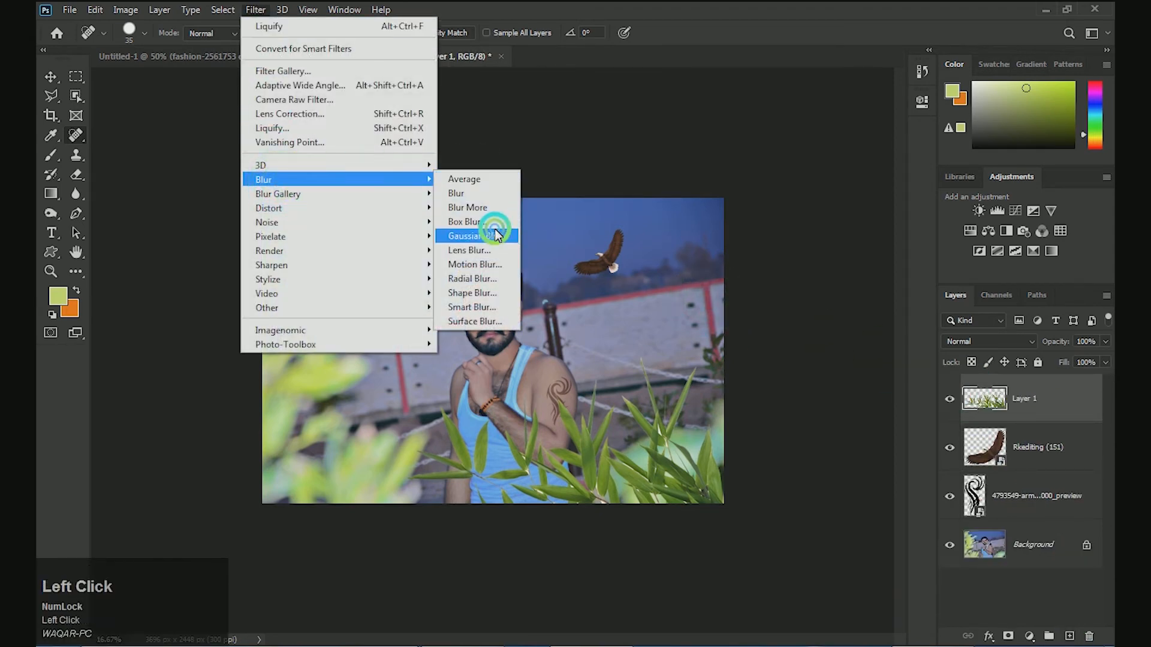
click(496, 235)
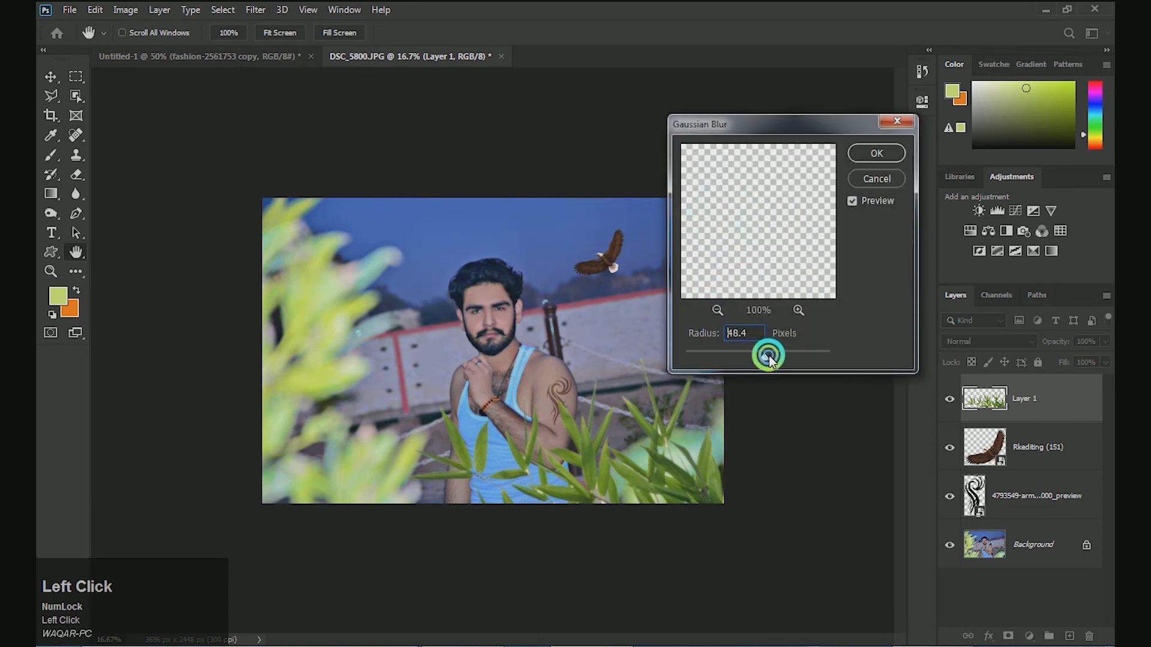
drag(769, 358, 755, 359)
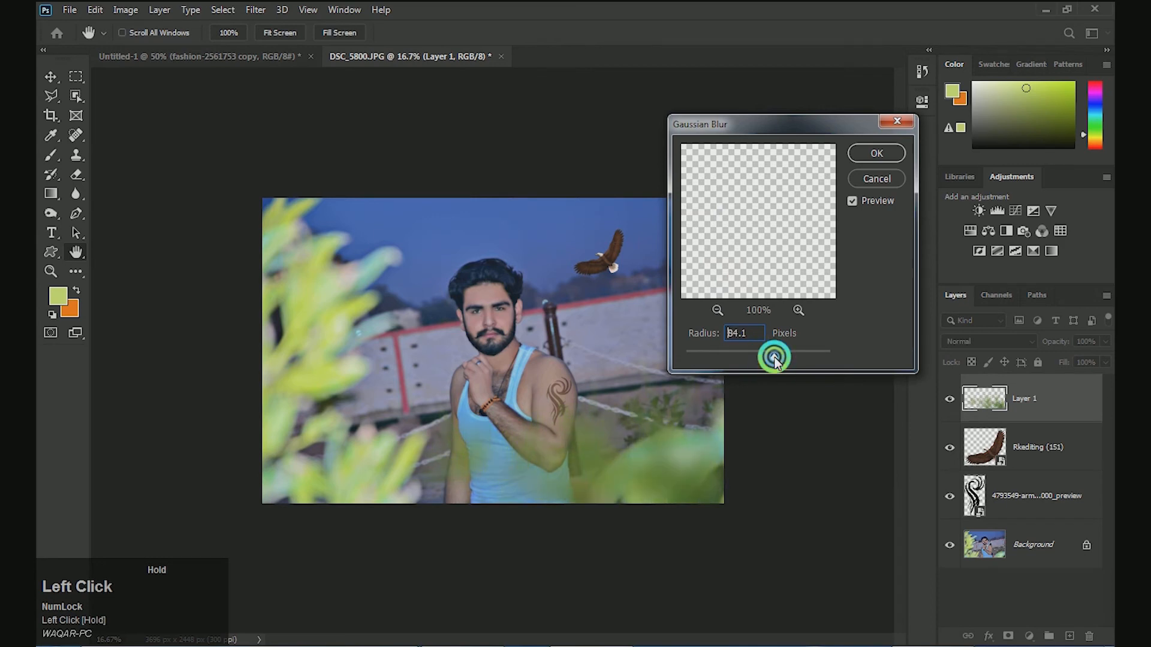
drag(775, 360, 763, 357)
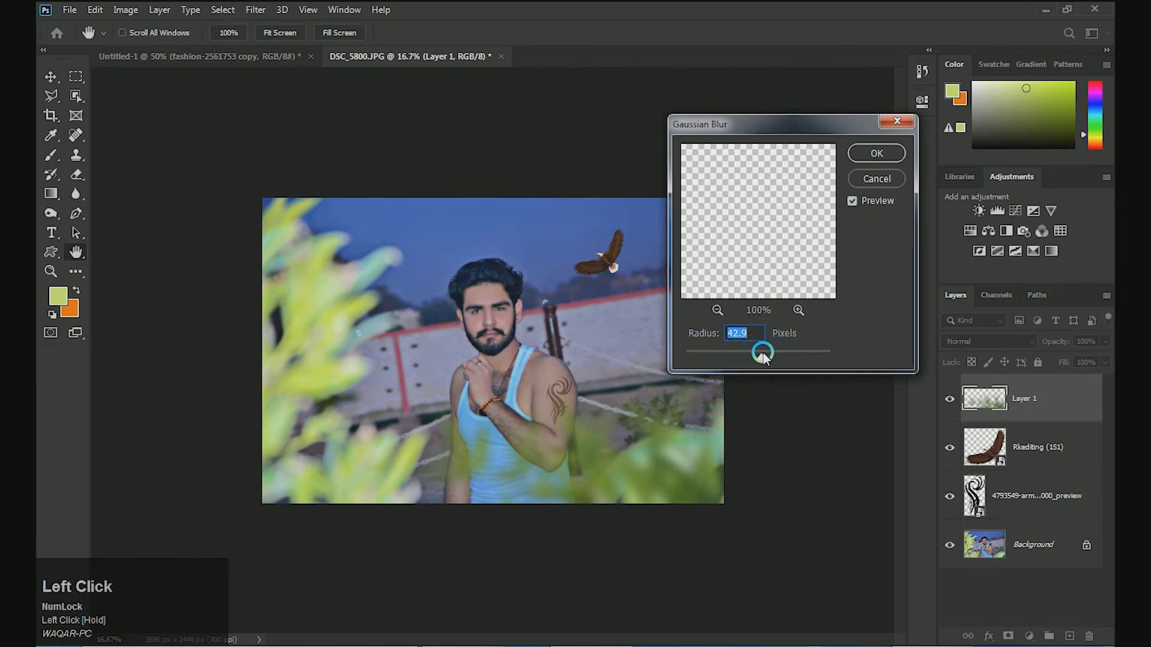
click(858, 157)
Shift the blurred leaves toward yellow with Color Balance, setting the midtones' yellow-blue level to -36.
key(ctrl+b)
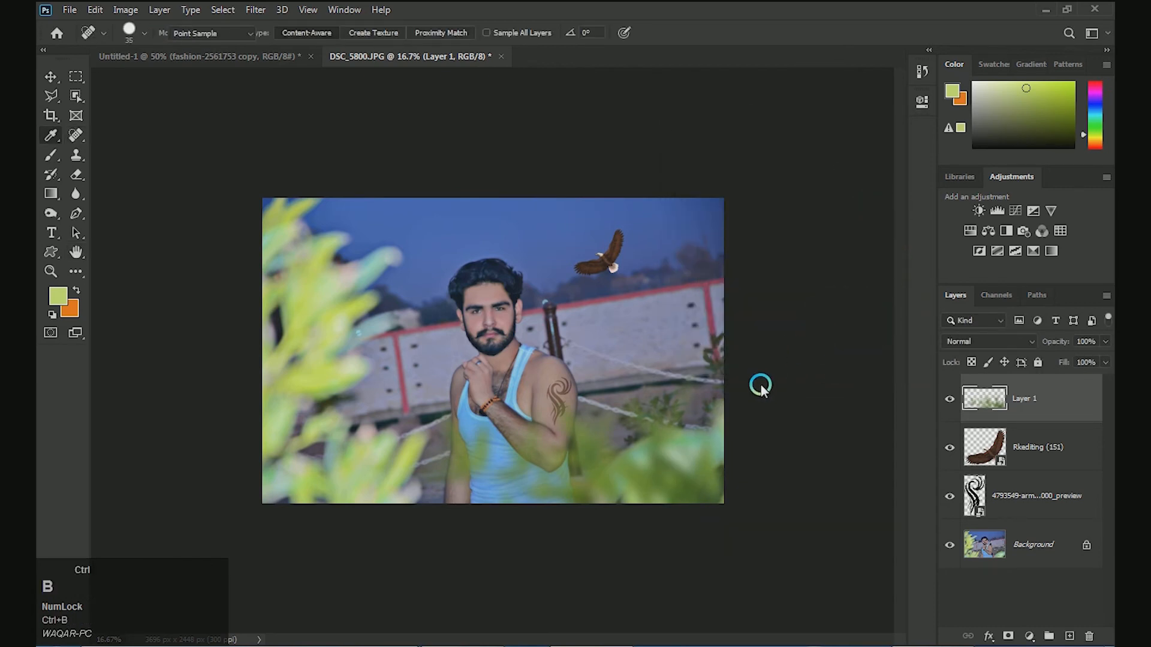
mouse_move(756, 333)
mouse_down()
mouse_move(690, 329)
mouse_move(735, 332)
mouse_up()
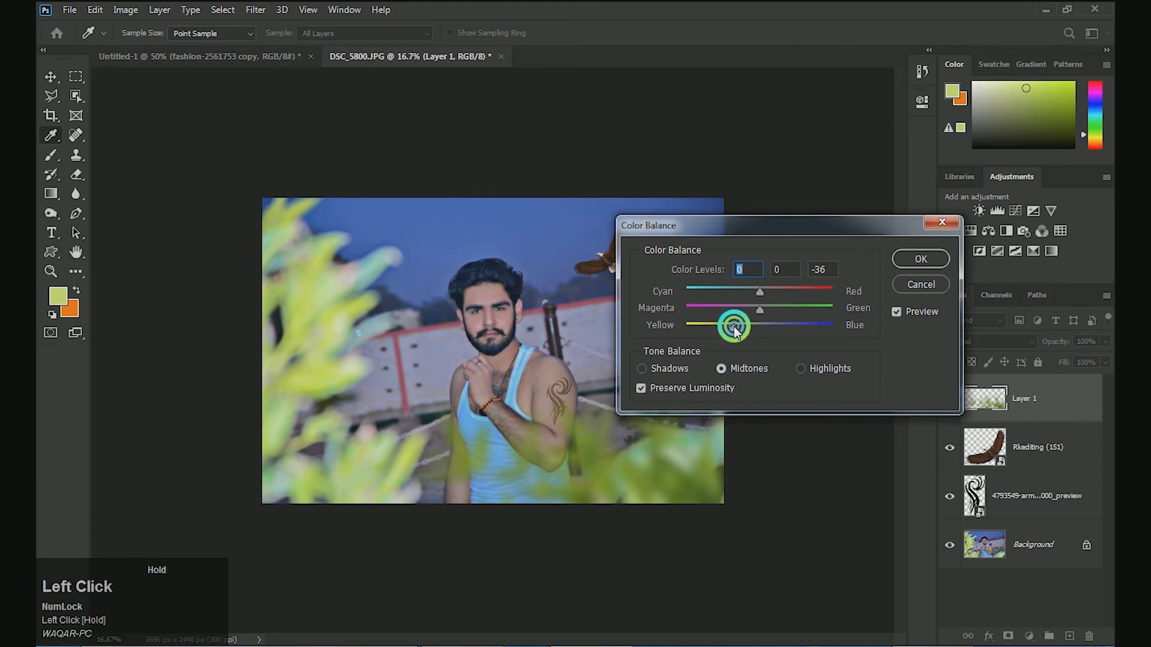
click(912, 268)
Brighten the blurred leaves with Levels by setting the white input level to 230.
key(ctrl+l)
drag(893, 298, 873, 298)
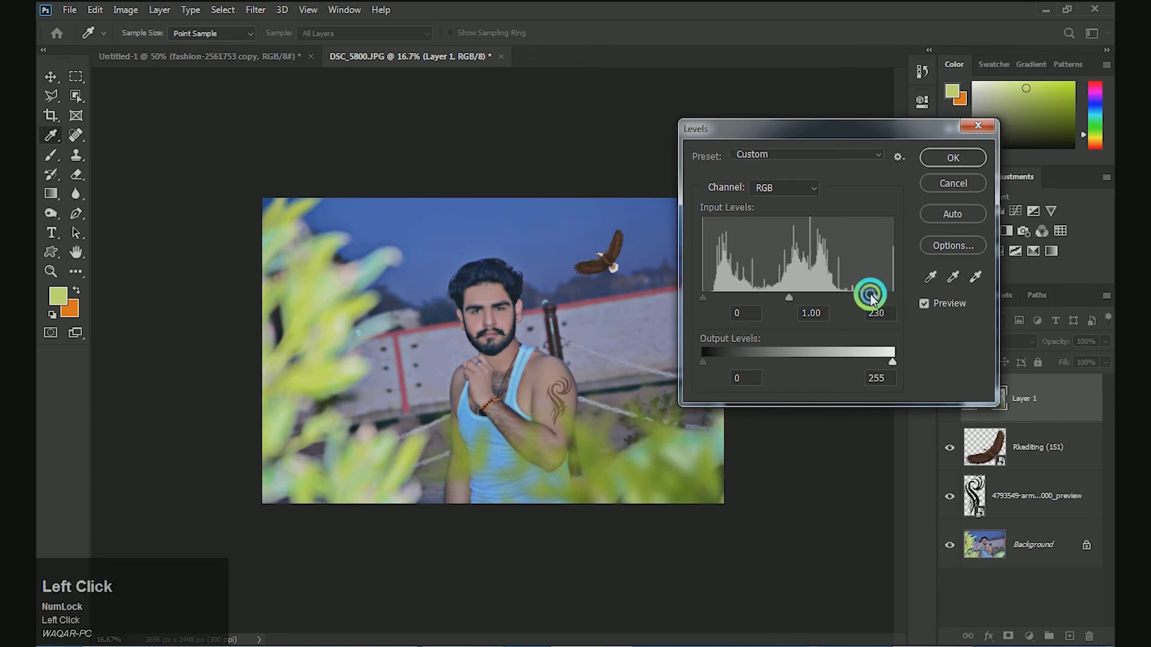
key(Return)
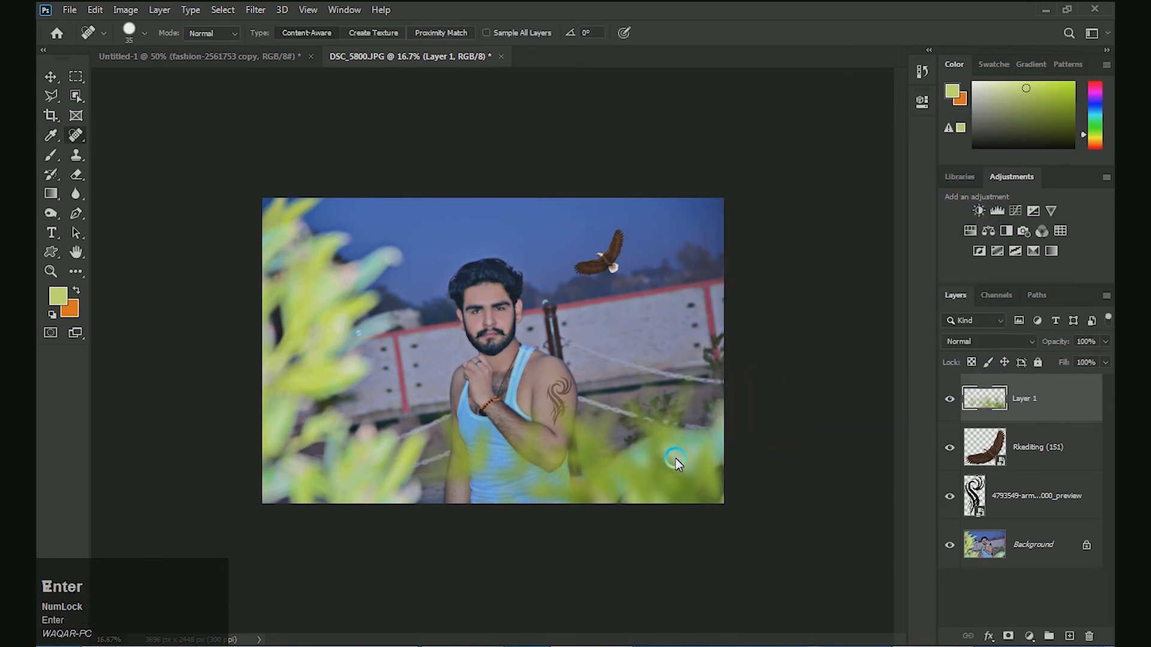
Move the blurred leaves layer slightly lower so it covers less of the man's vest.
key(v)
drag(675, 459, 669, 487)
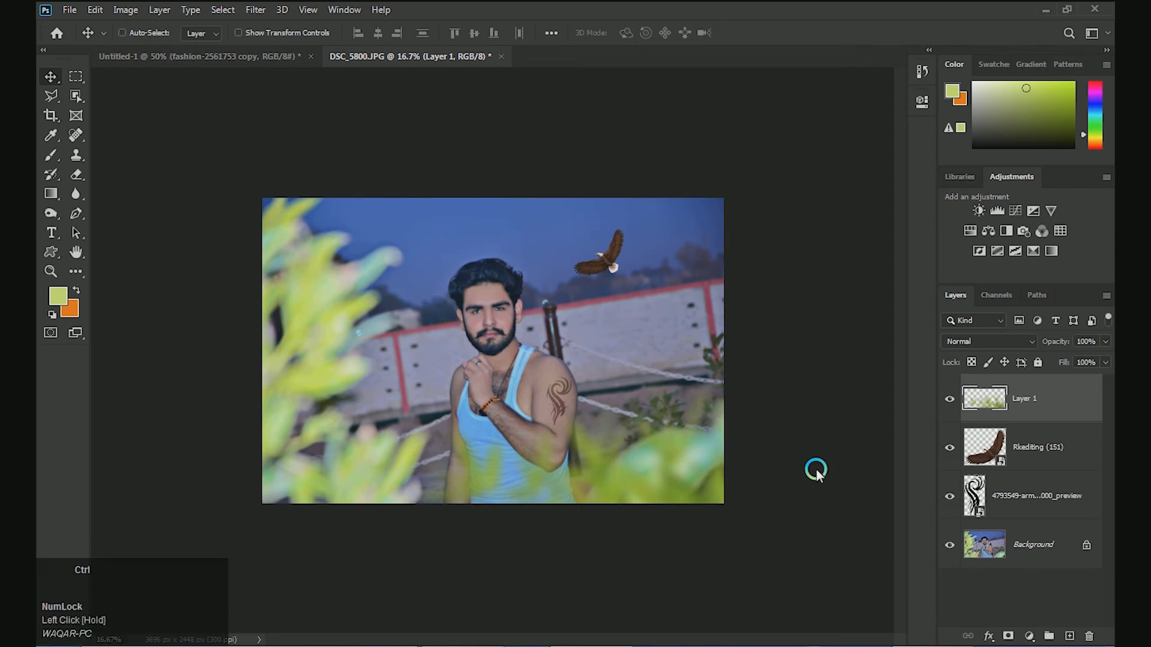
key(ctrl+0)
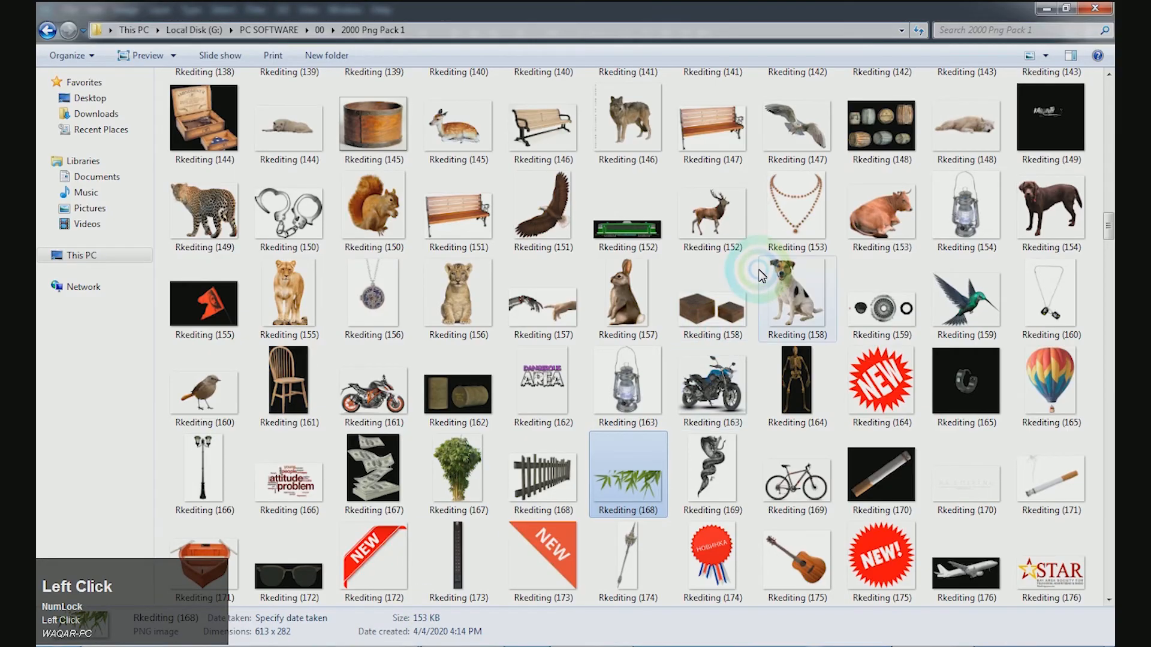
Place the Rkediting (119) #ATTITUDEMOVEMENT text graphic from the PNG pack, scaled down and shifted toward the left side of the photo.
scroll(758, 272, up, 3)
scroll(759, 267, up, 6)
scroll(758, 260, down, 3)
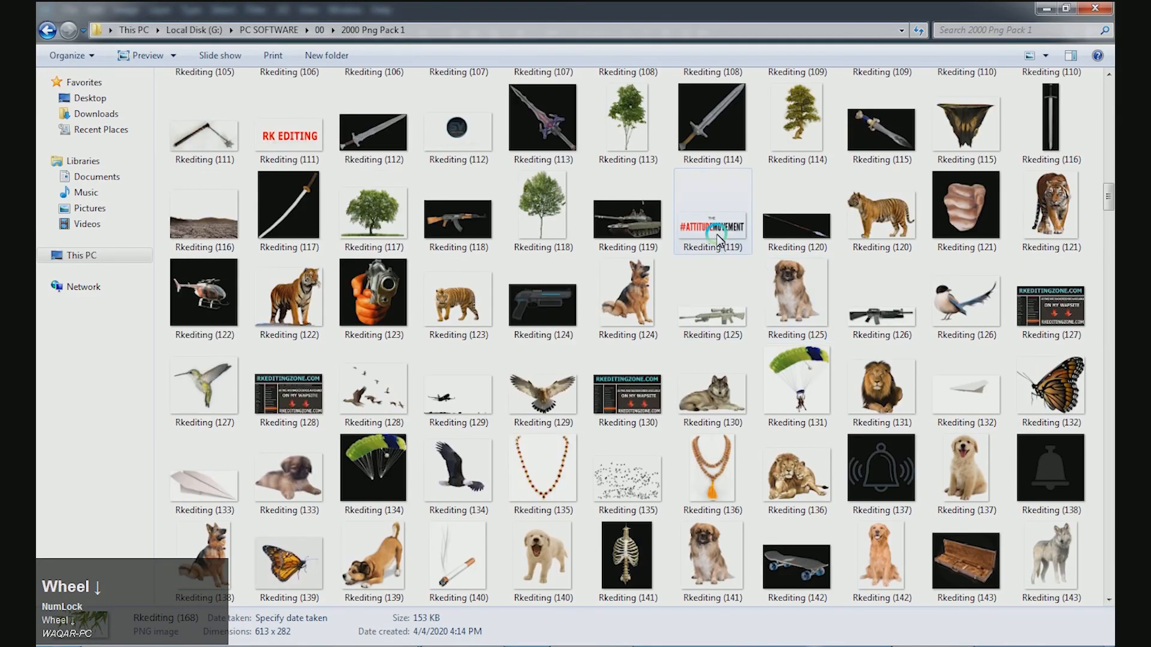
click(704, 230)
drag(704, 231, 487, 362)
key(ctrl+minus)
key(ctrl+minus)
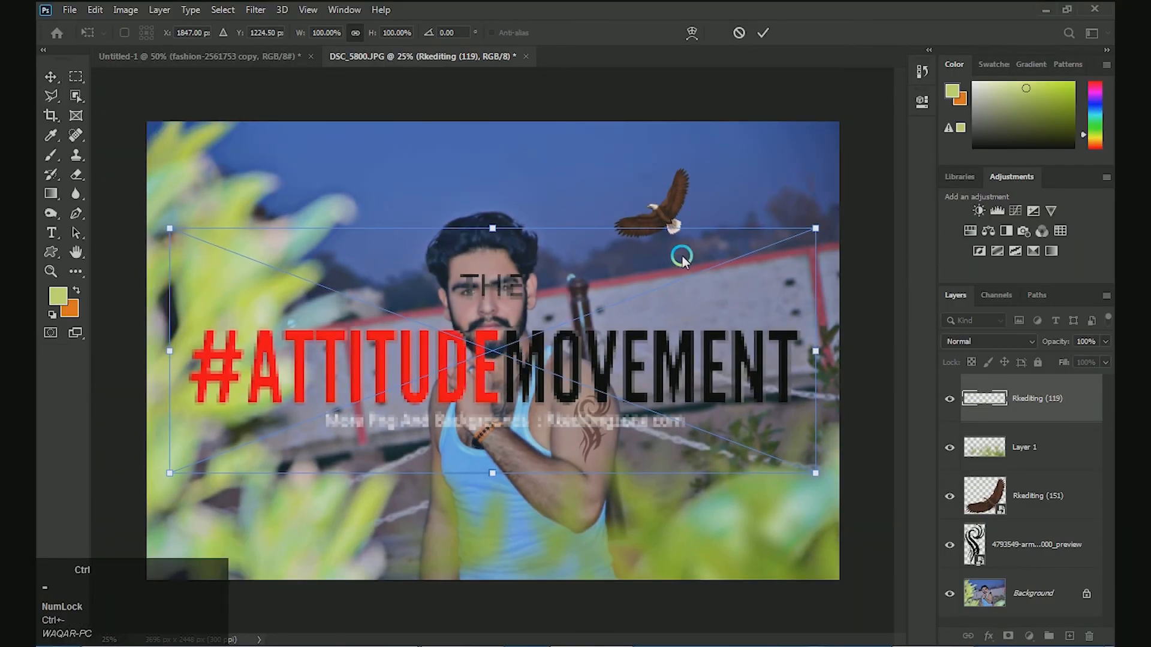
drag(712, 265, 557, 370)
key(Return)
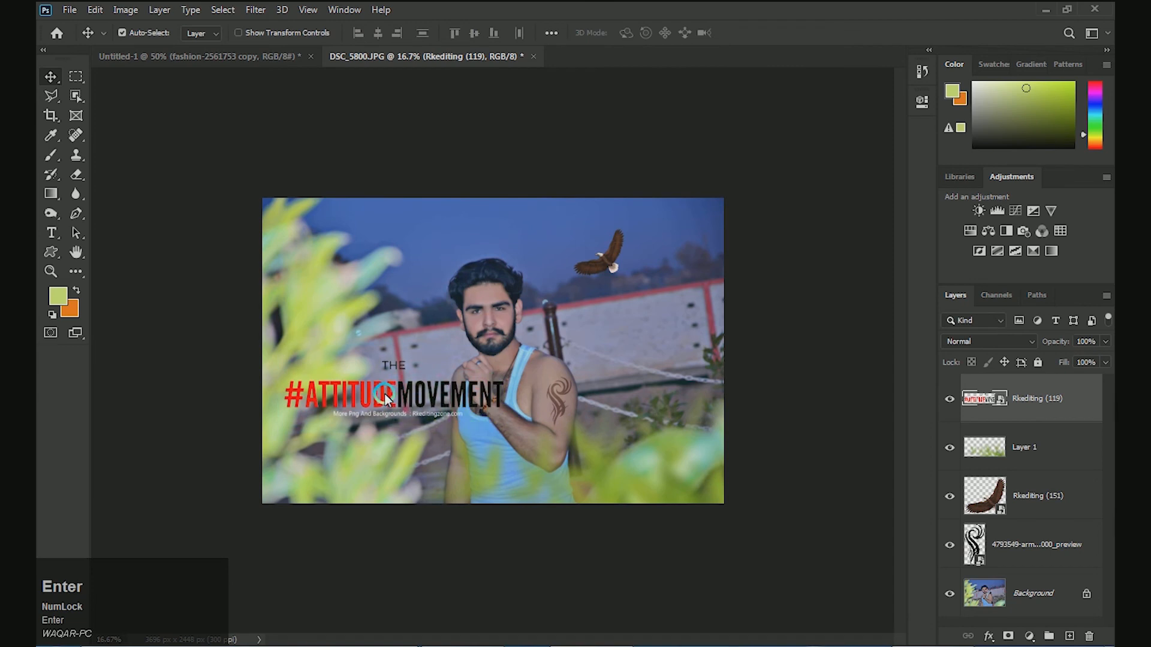
Move the #ATTITUDEMOVEMENT graphic to the photo's lower left corner and scale it down a little further.
drag(393, 398, 376, 473)
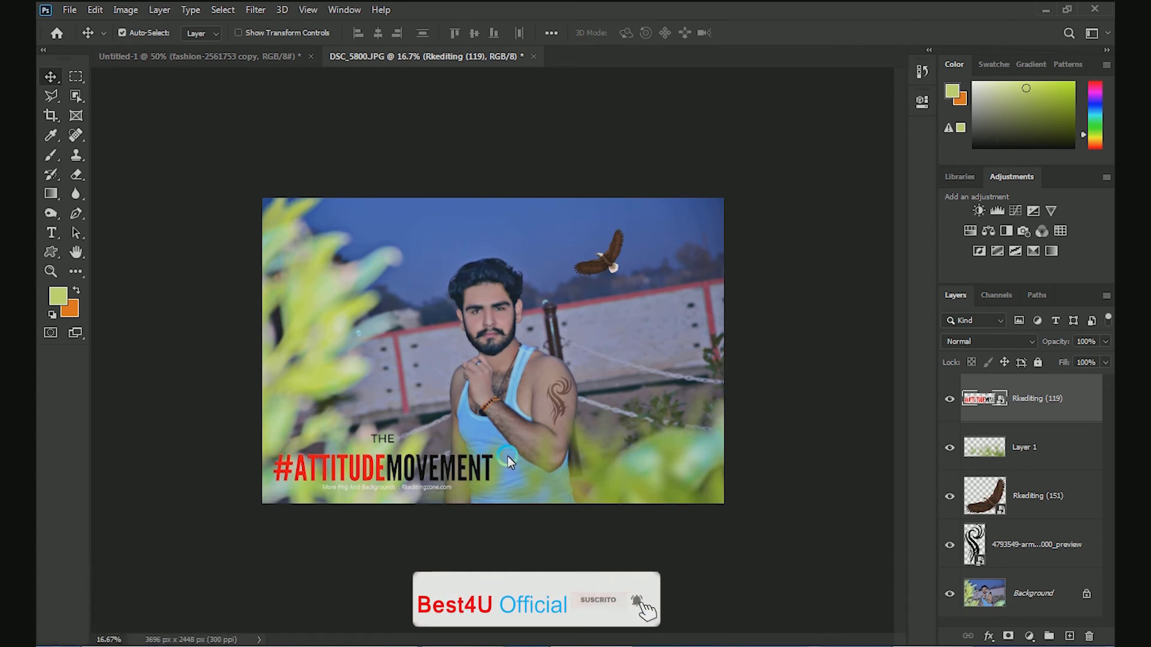
key(ctrl+t)
drag(501, 418, 452, 433)
key(Return)
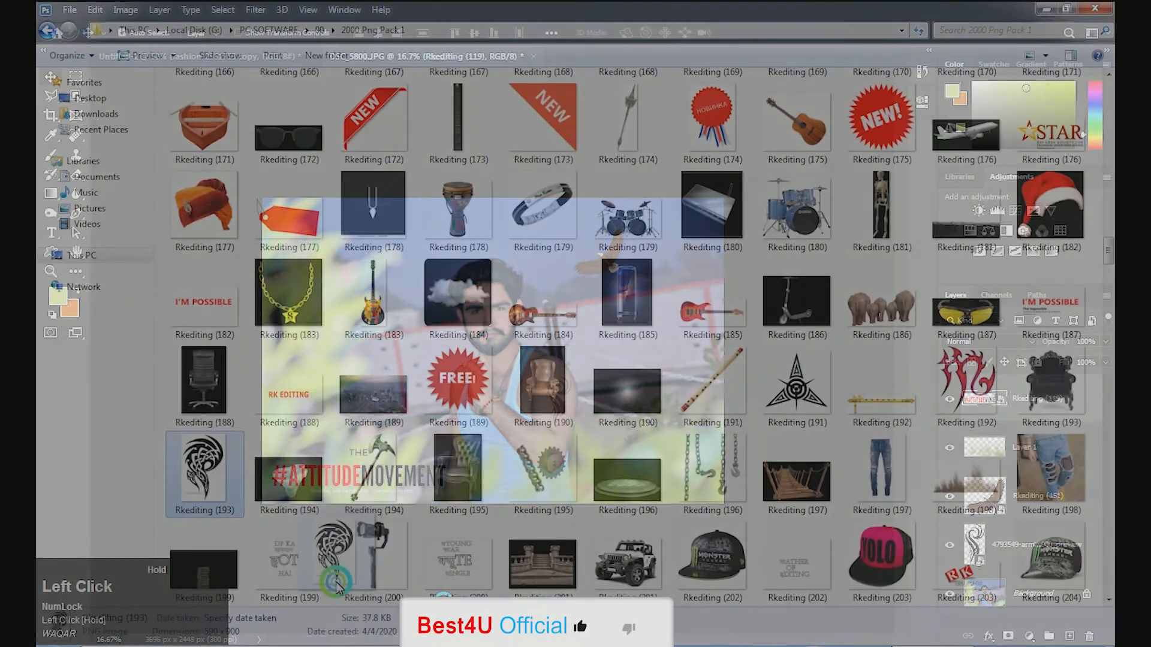
Place the Rkediting (193) tribal tattoo image from the PNG pack, scaled down, over the man's chest.
click(204, 432)
drag(458, 630, 442, 420)
drag(590, 199, 488, 353)
key(Return)
drag(493, 408, 448, 380)
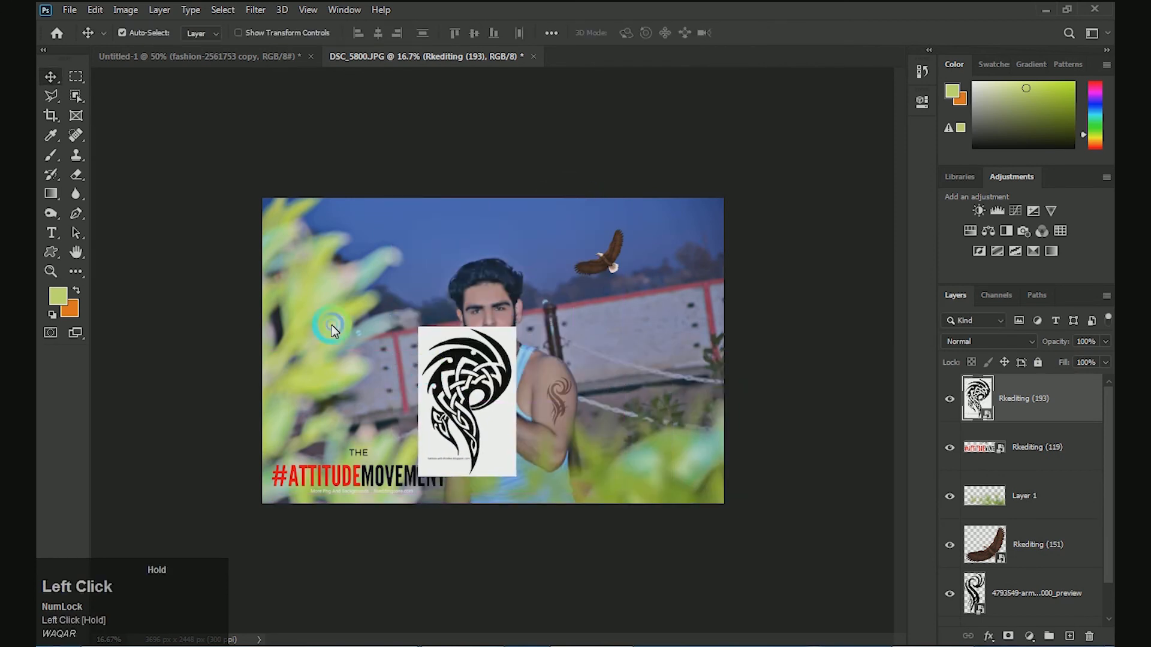
Merge the Rkediting (193) tattoo with a new empty layer and erase its white background with the Magic Eraser.
click(79, 127)
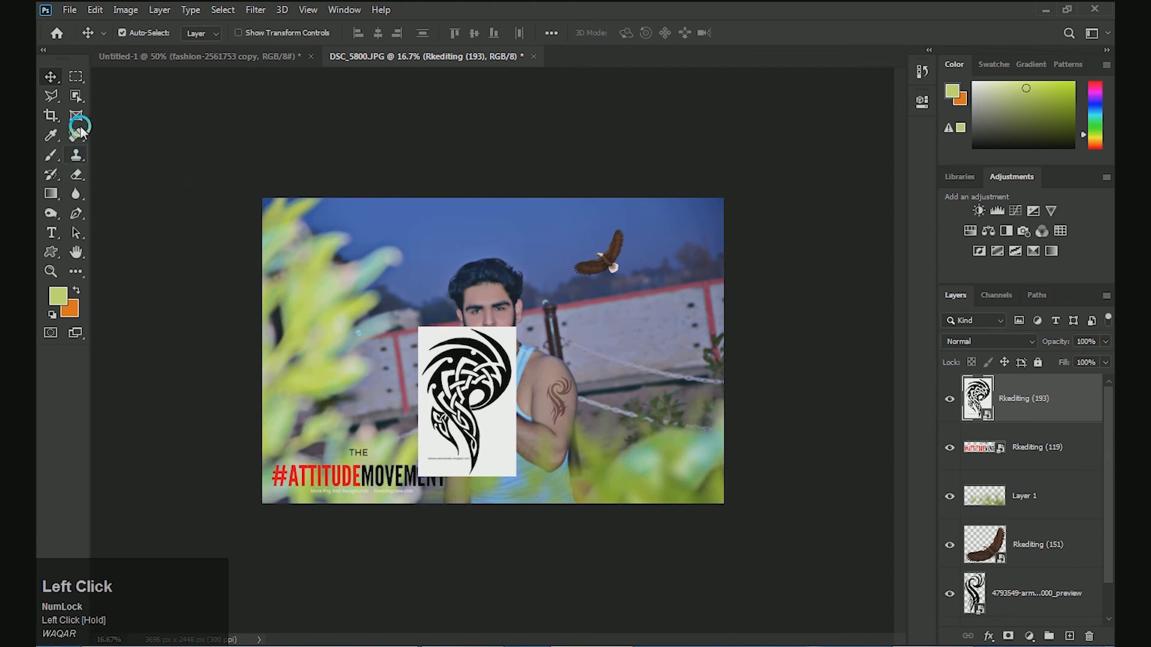
right_click(77, 173)
click(132, 203)
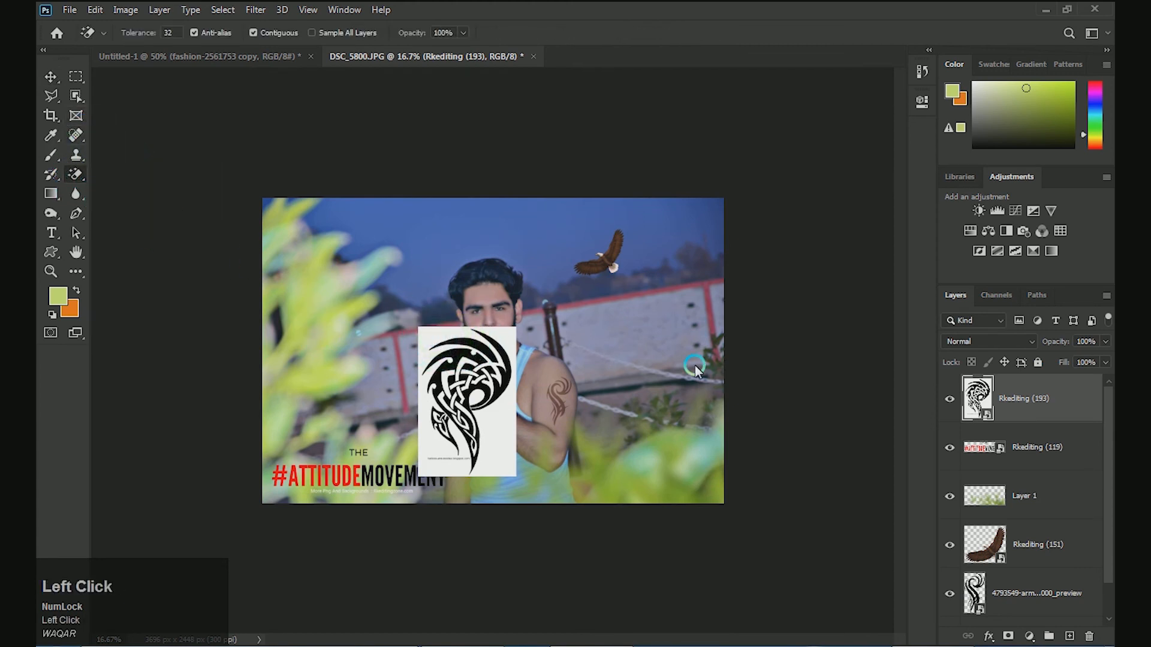
click(1071, 634)
ctrl+click(1079, 446)
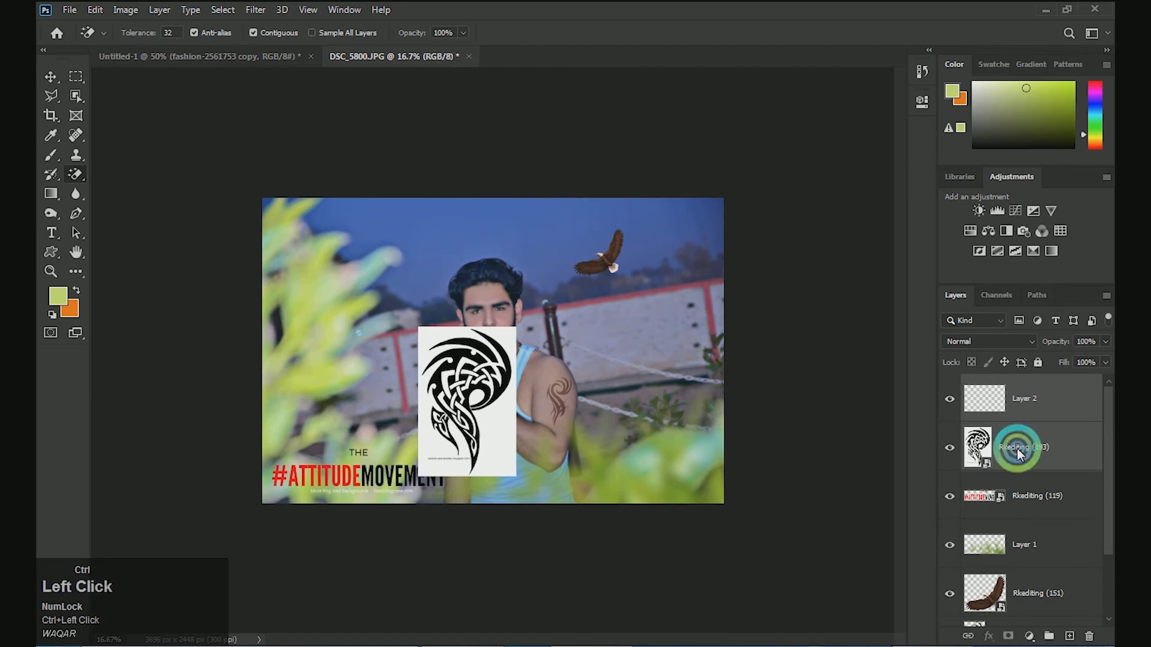
key(ctrl+e)
click(483, 427)
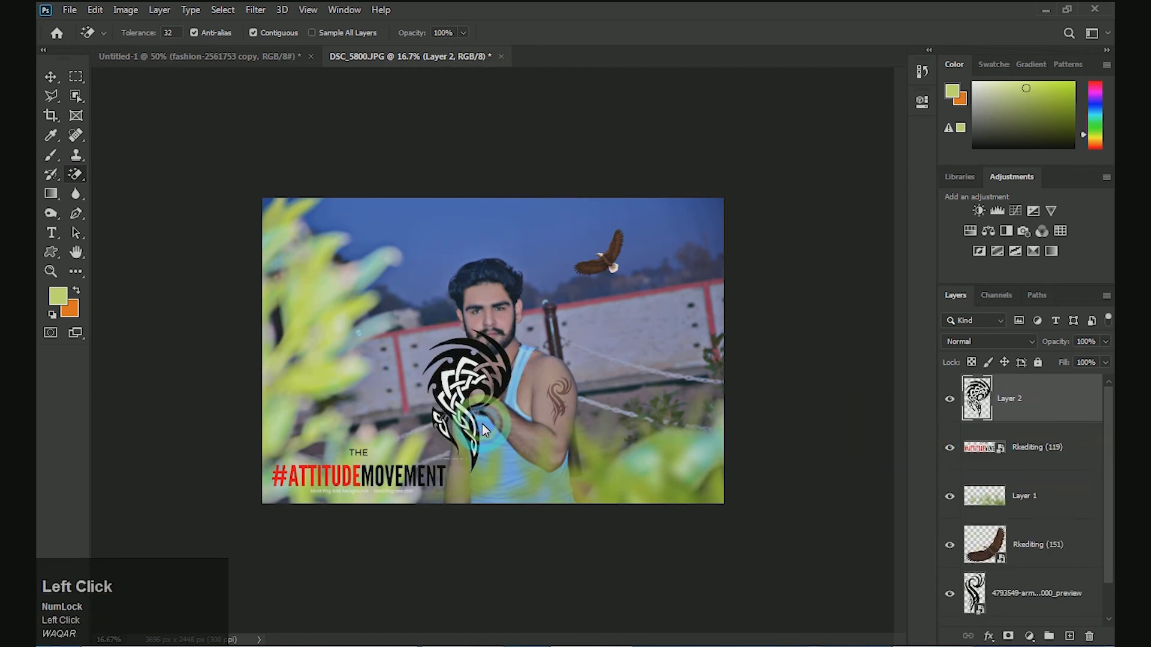
Erase the white areas enclosed in the upper part of the tattoo's knot pattern with the Magic Eraser.
scroll(482, 423, up, 3)
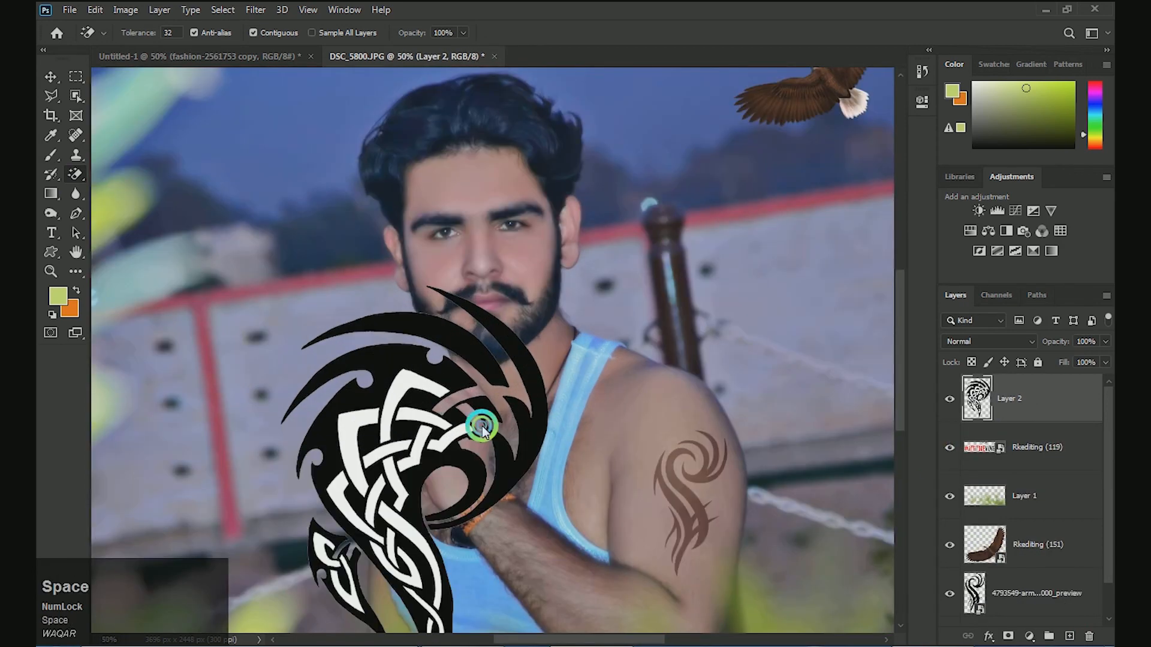
drag(481, 419, 516, 317)
key(bracketleft)
key(bracketleft)
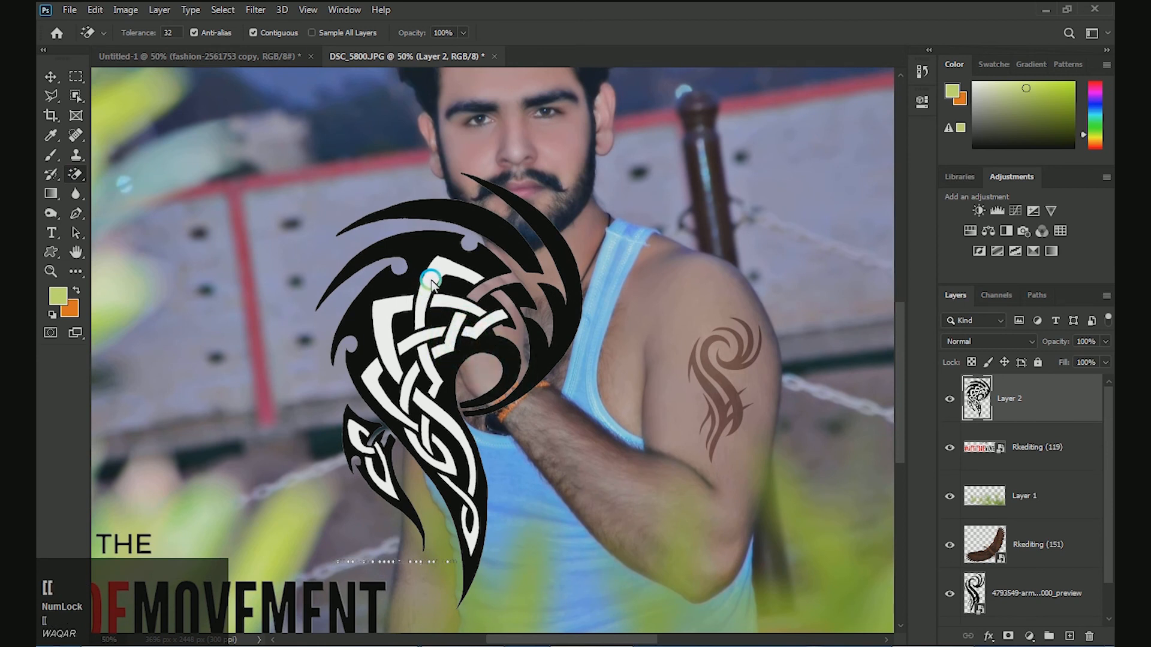
click(437, 292)
click(384, 333)
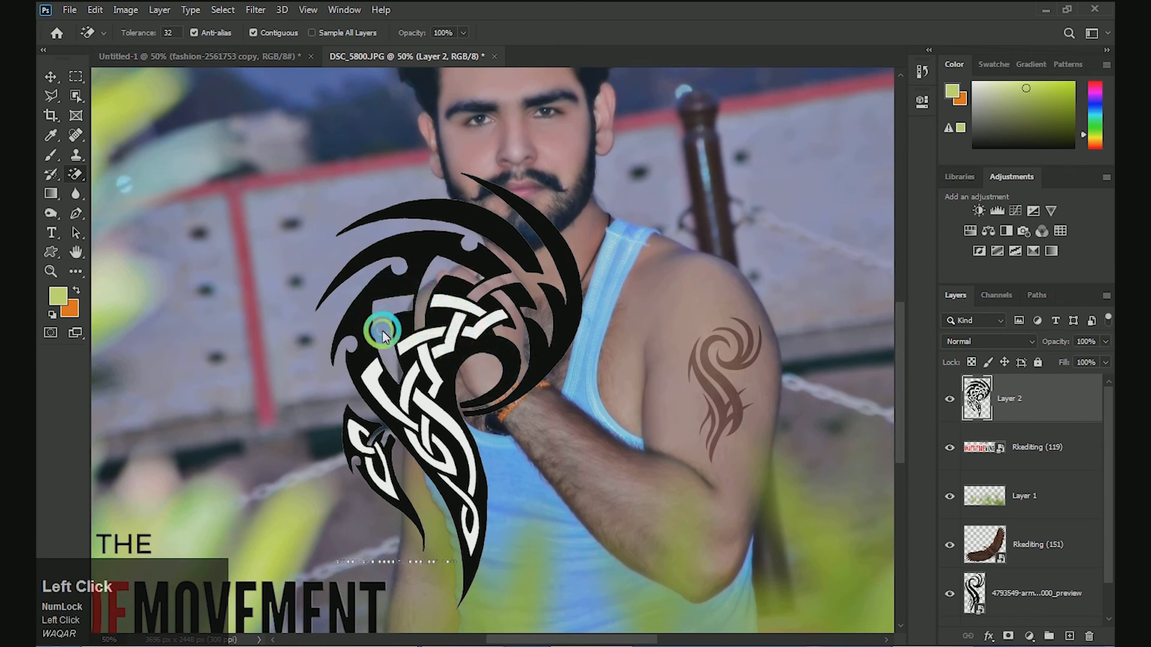
key(bracketleft)
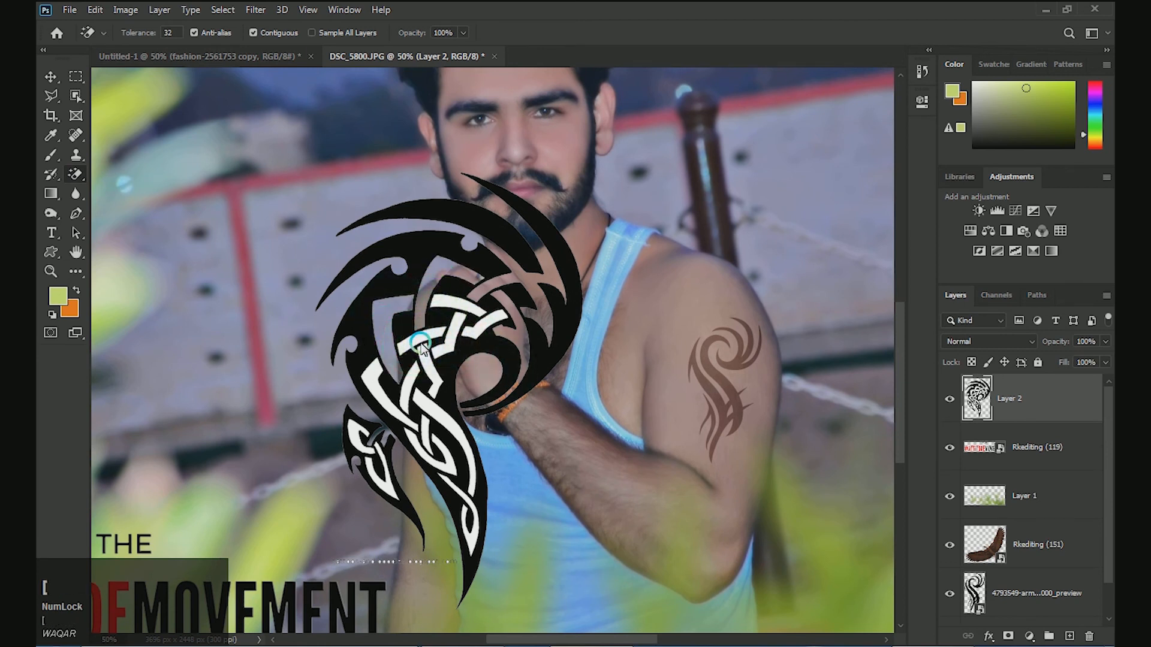
click(477, 338)
click(456, 336)
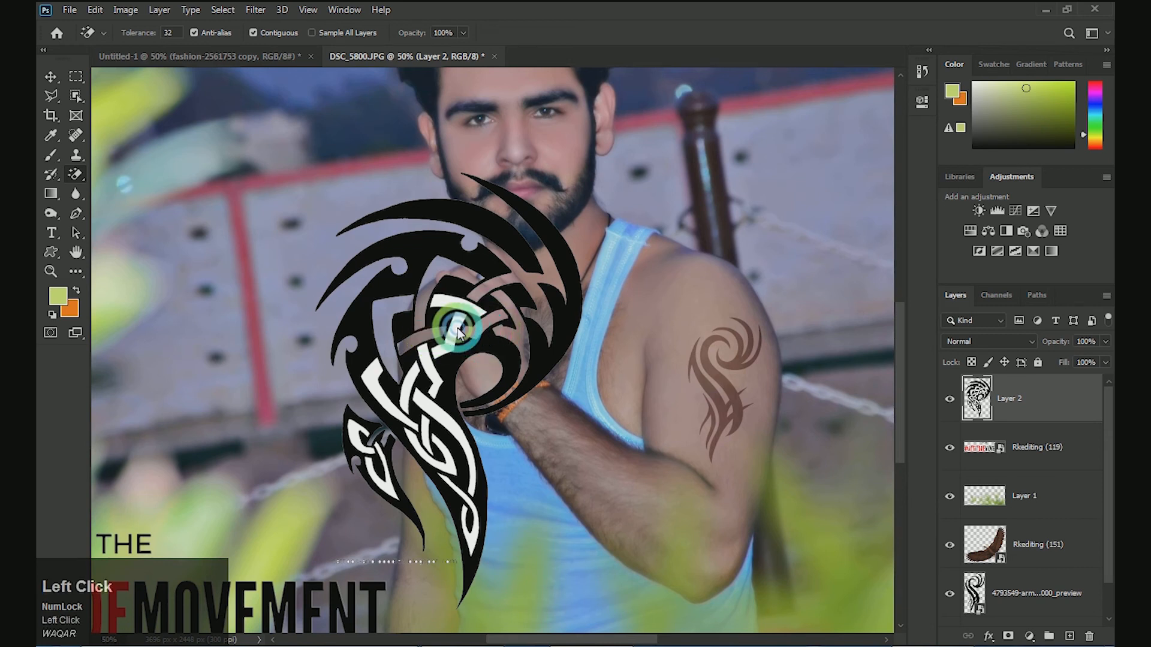
click(451, 307)
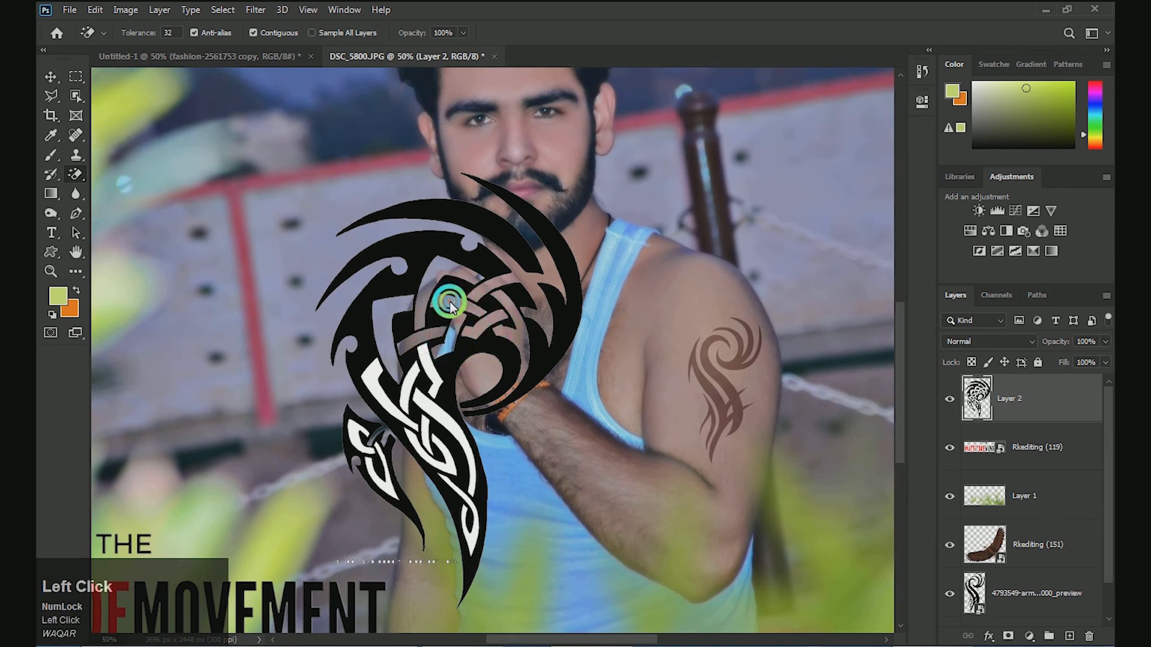
Erase the remaining white areas in the tattoo's lower strands and small side piece with the Magic Eraser.
click(426, 367)
click(385, 404)
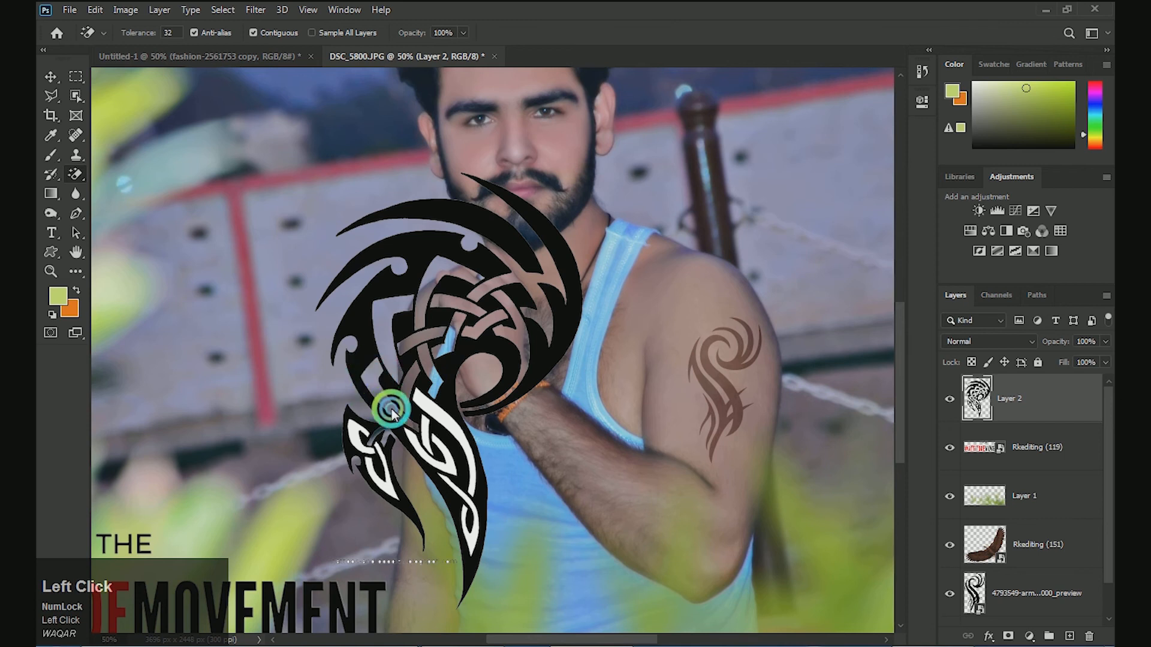
click(423, 438)
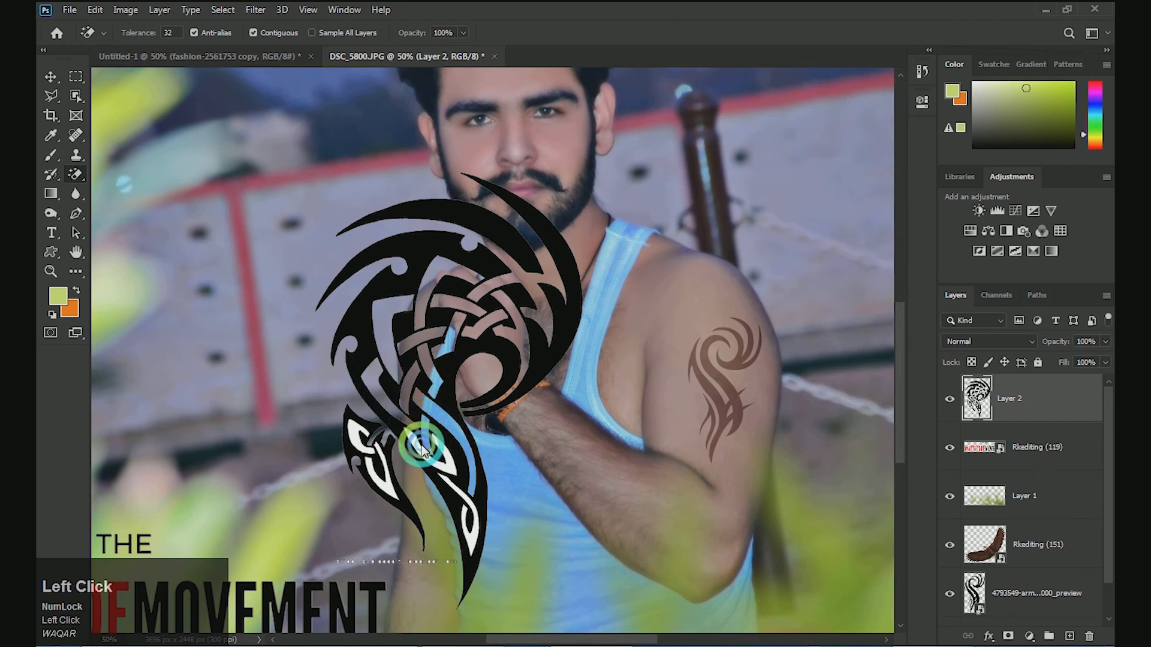
click(441, 470)
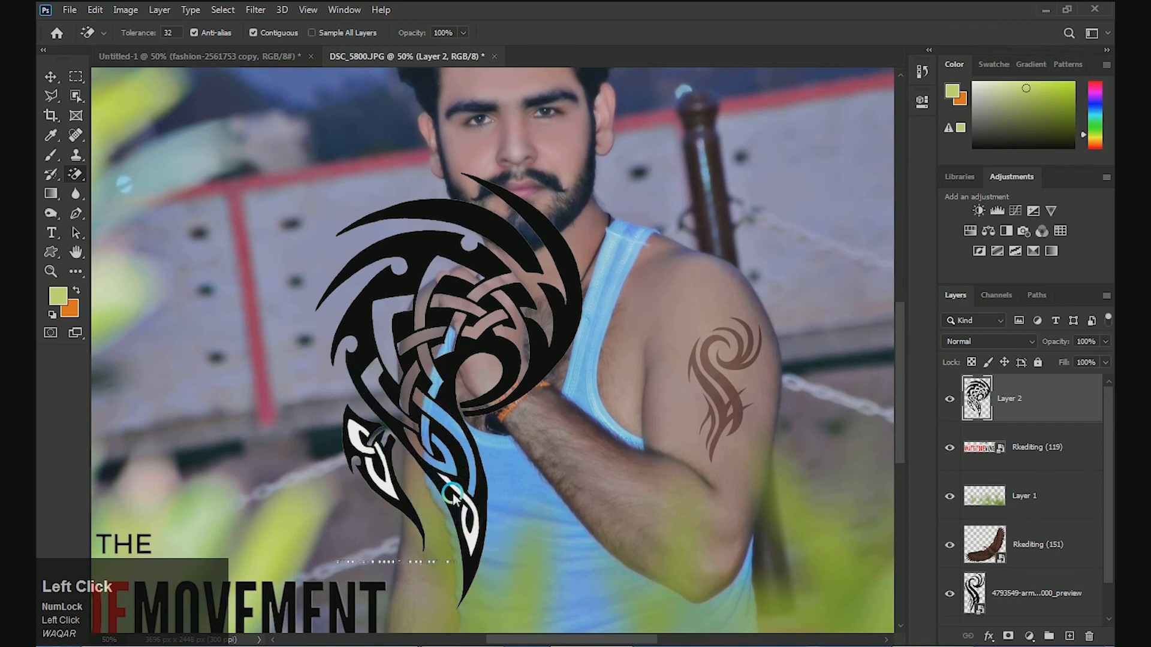
click(453, 494)
key(ctrl+z)
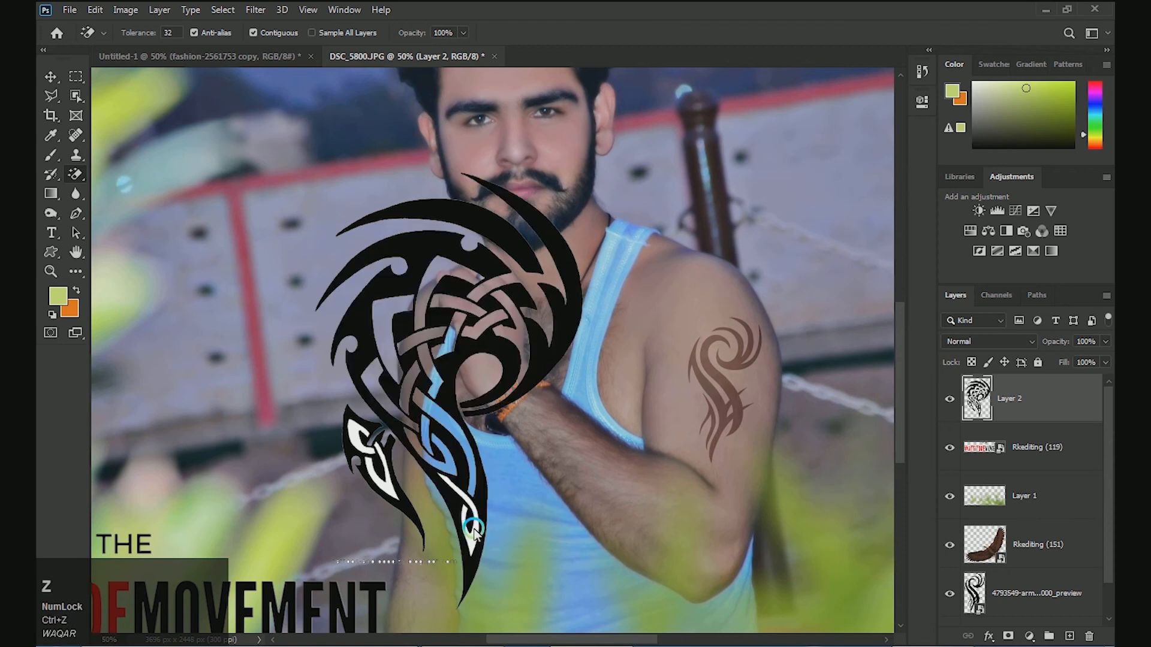
click(470, 534)
click(382, 473)
click(353, 444)
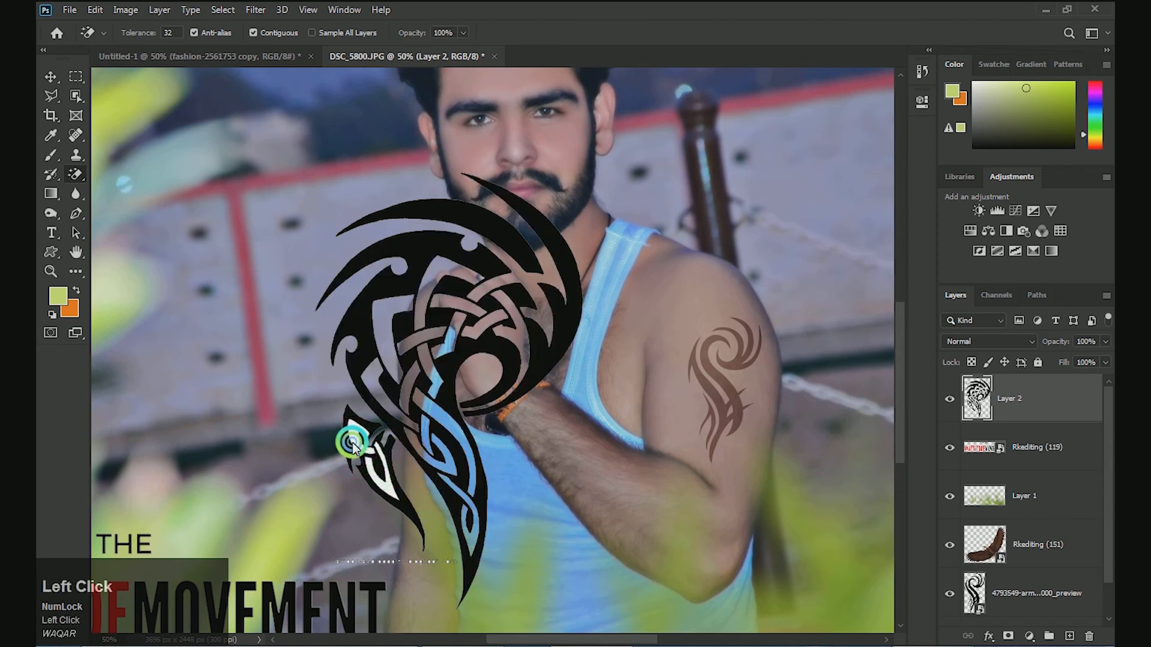
click(386, 492)
Scale the tattoo down to about 17%, rotate it, and place it on the back of the man's raised hand.
drag(452, 494, 502, 442)
key(v)
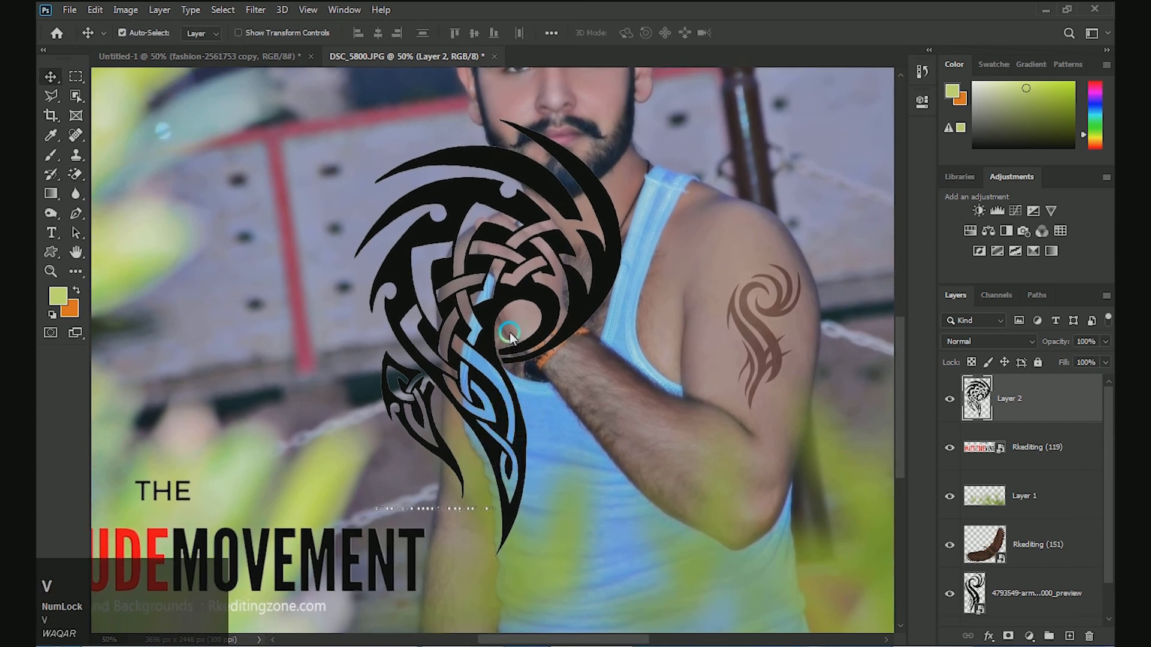
click(507, 288)
key(ctrl+t)
click(600, 231)
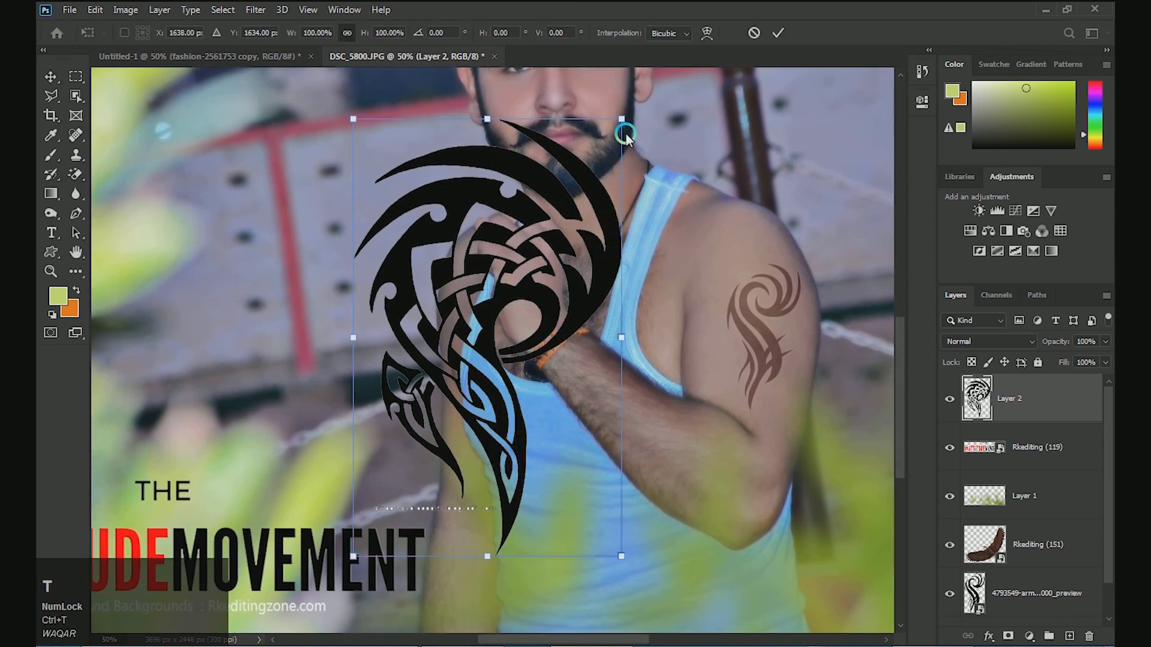
drag(625, 131, 374, 435)
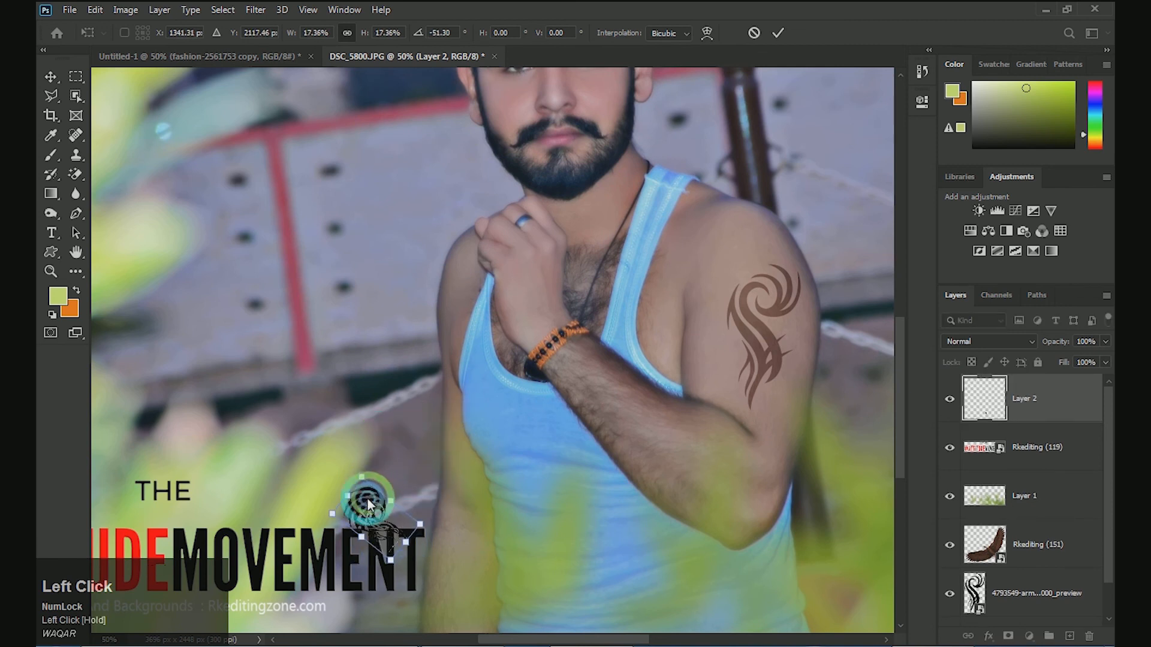
drag(367, 498, 532, 292)
key(Return)
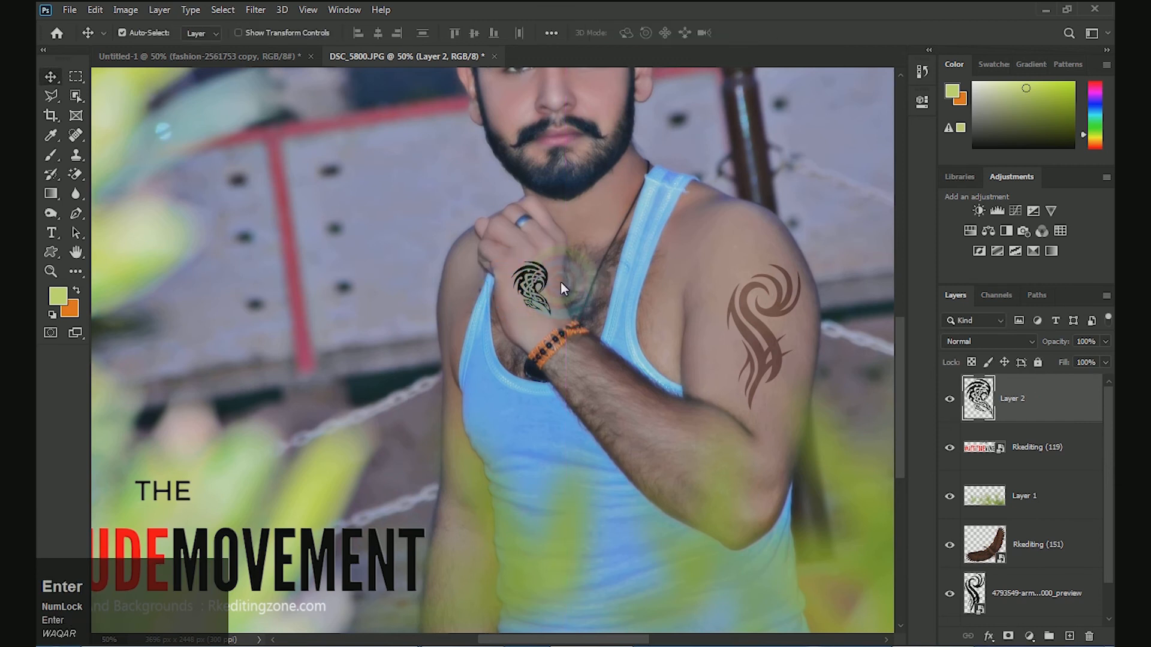
Set the hand tattoo layer's blend mode to Soft Light.
click(768, 338)
click(1007, 397)
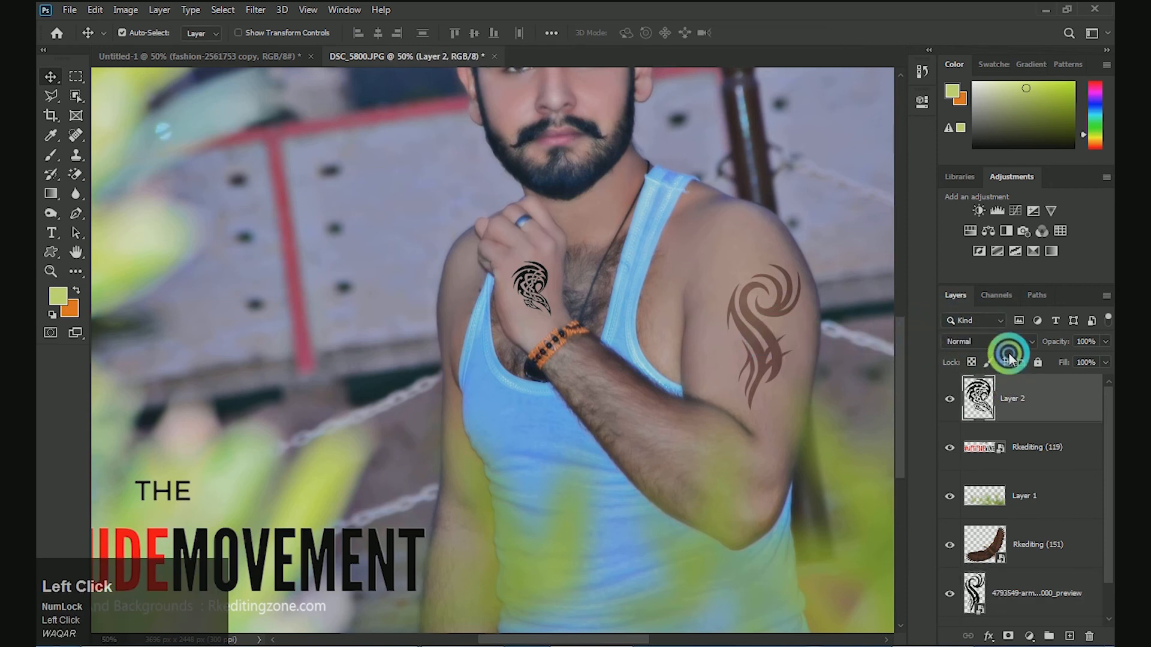
click(1007, 341)
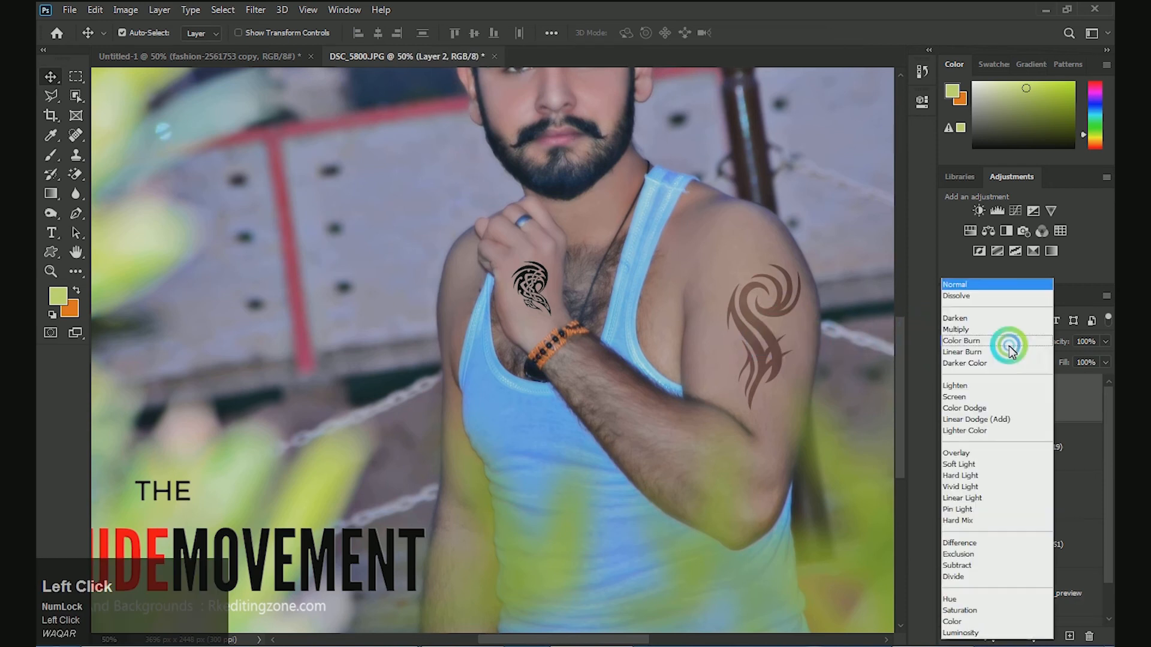
click(963, 464)
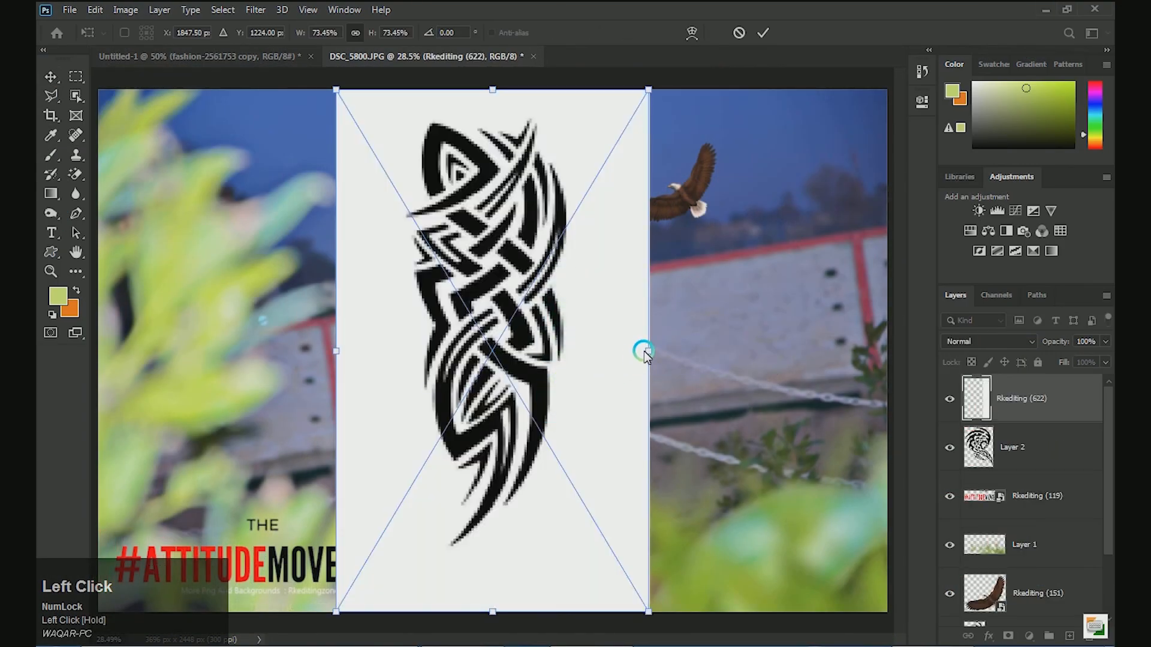
Place the Rkediting (622) tribal tattoo image and try erasing its white background directly with the Magic Eraser.
key(Return)
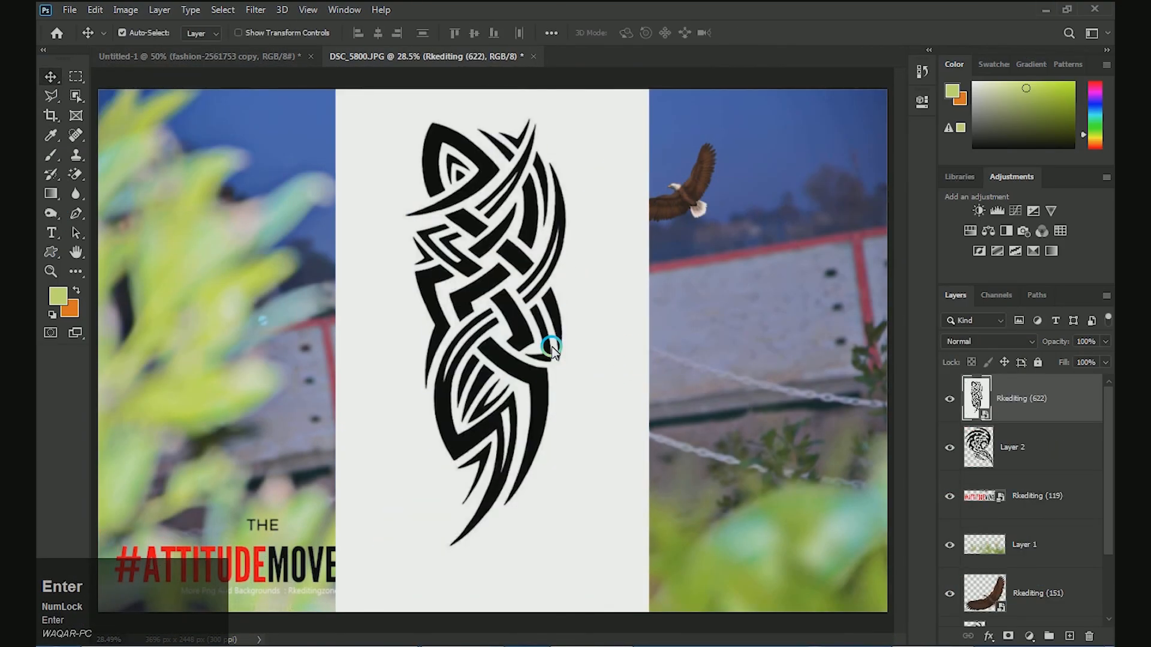
click(85, 175)
click(453, 197)
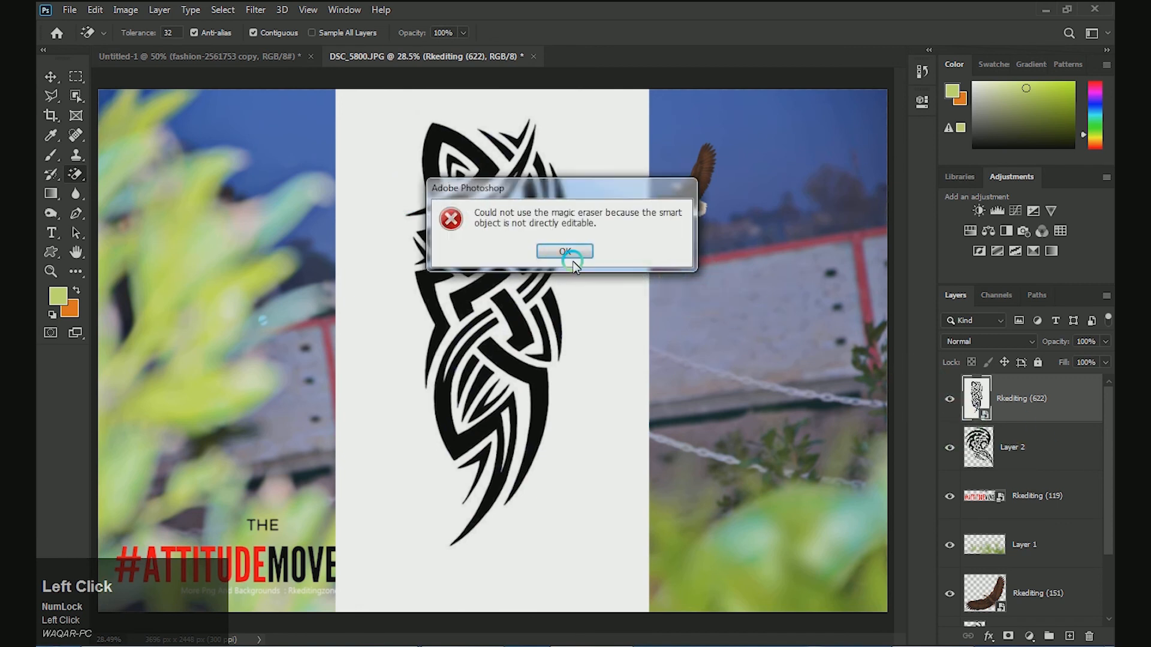
click(565, 252)
Merge the Rkediting (622) tattoo with a new empty layer and erase its white background.
click(1068, 634)
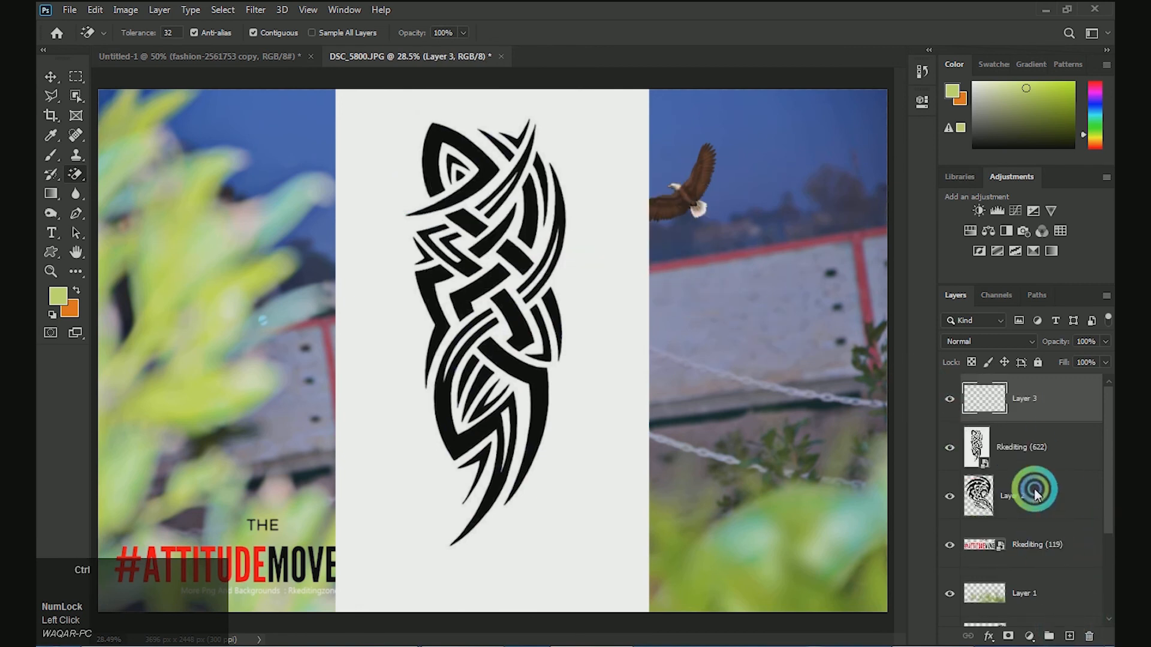
ctrl+click(1020, 447)
key(ctrl+e)
click(584, 300)
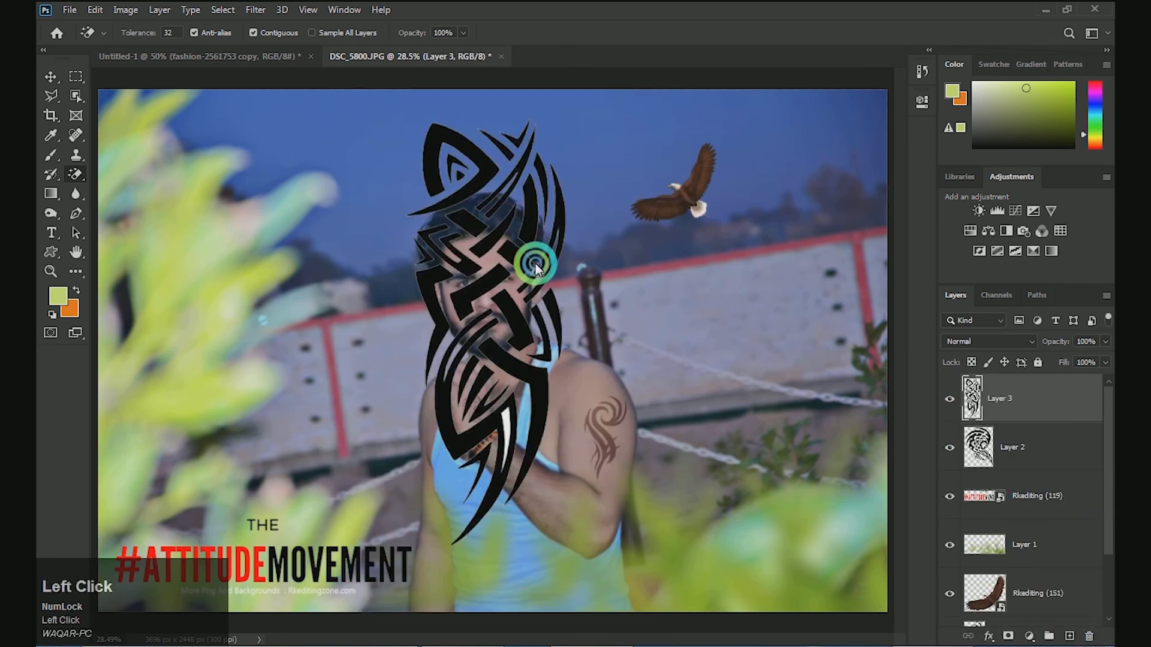
Scale the second tribal tattoo down, rotate it, and place it on the side of the man's neck below the beard.
key(v)
drag(531, 282, 584, 300)
key(ctrl+r)
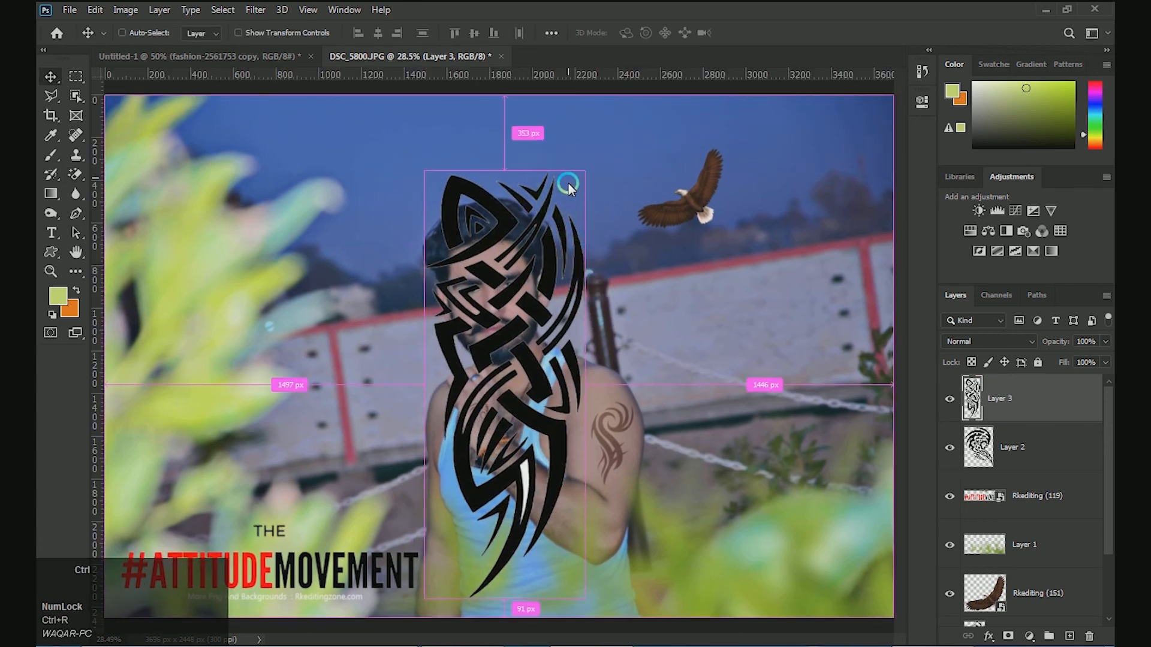
key(ctrl+r)
key(ctrl+t)
drag(579, 166, 470, 369)
key(ctrl+equal)
key(space)
drag(414, 456, 541, 214)
key(Return)
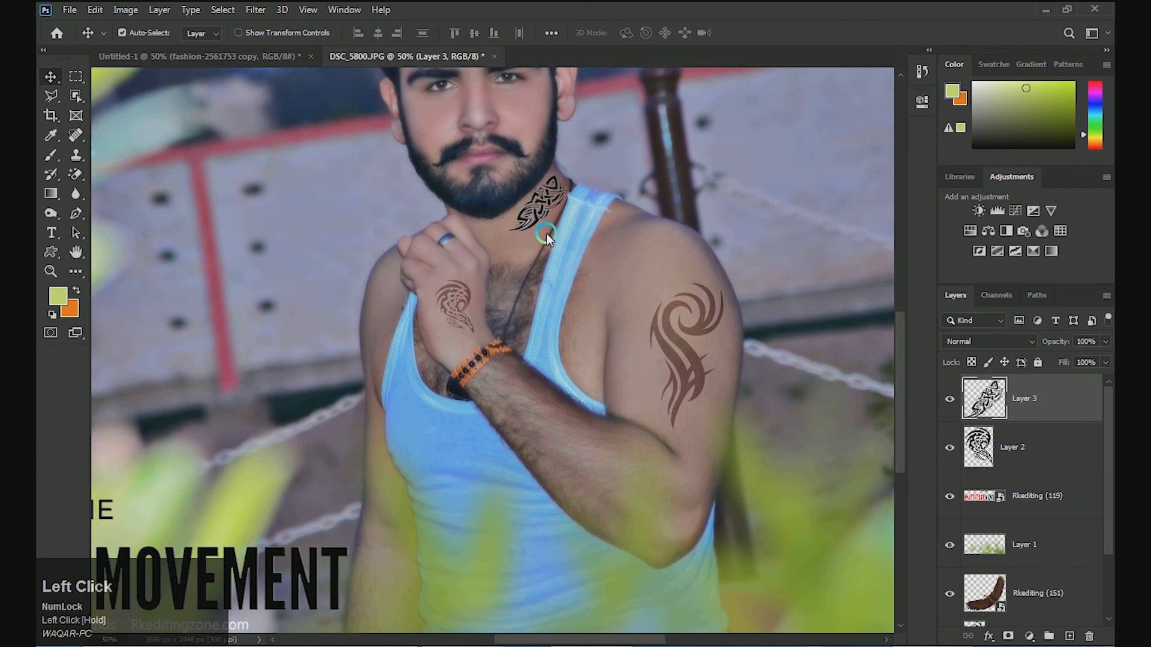
Set the neck tattoo layer's blend mode to Soft Light.
click(1022, 341)
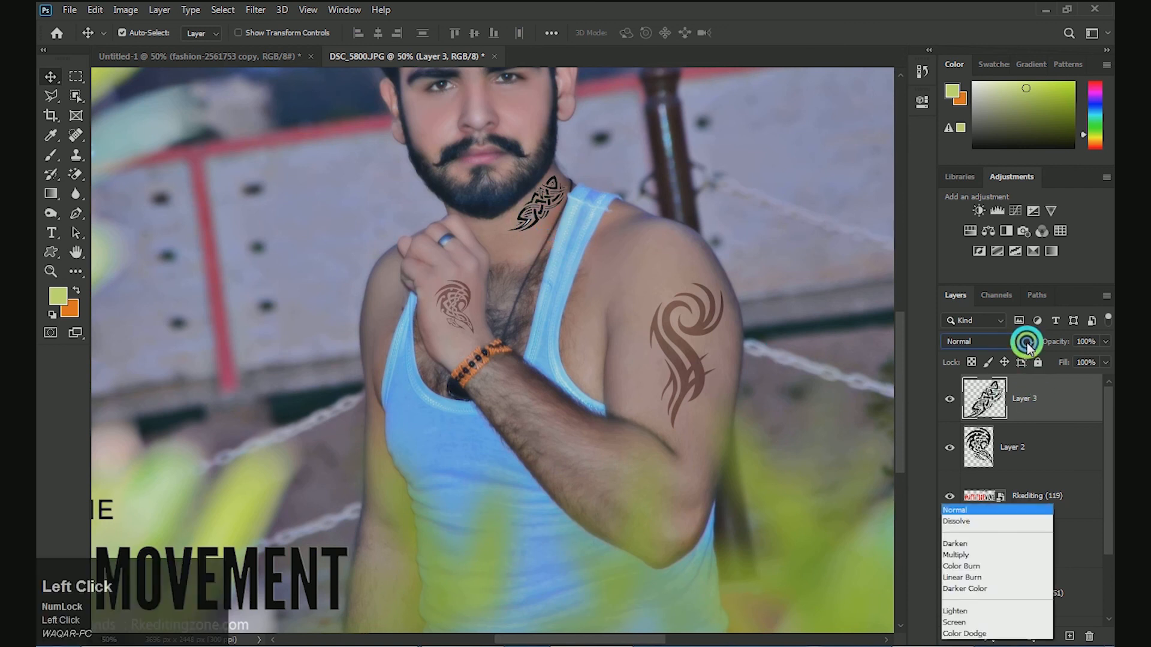
click(949, 464)
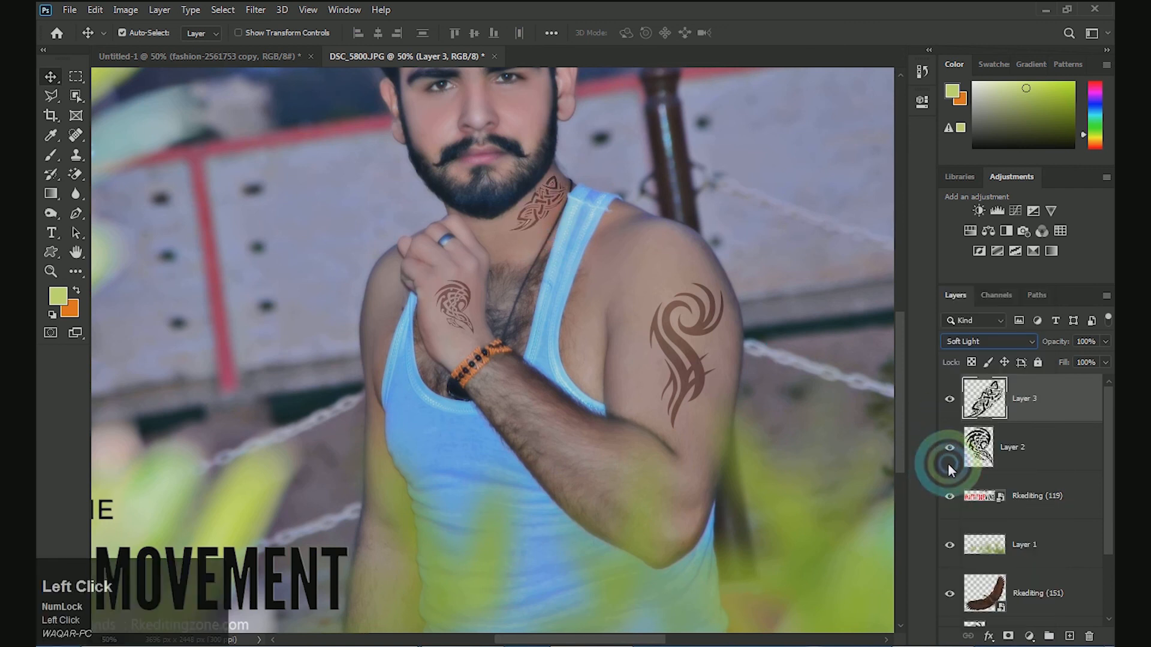
click(791, 361)
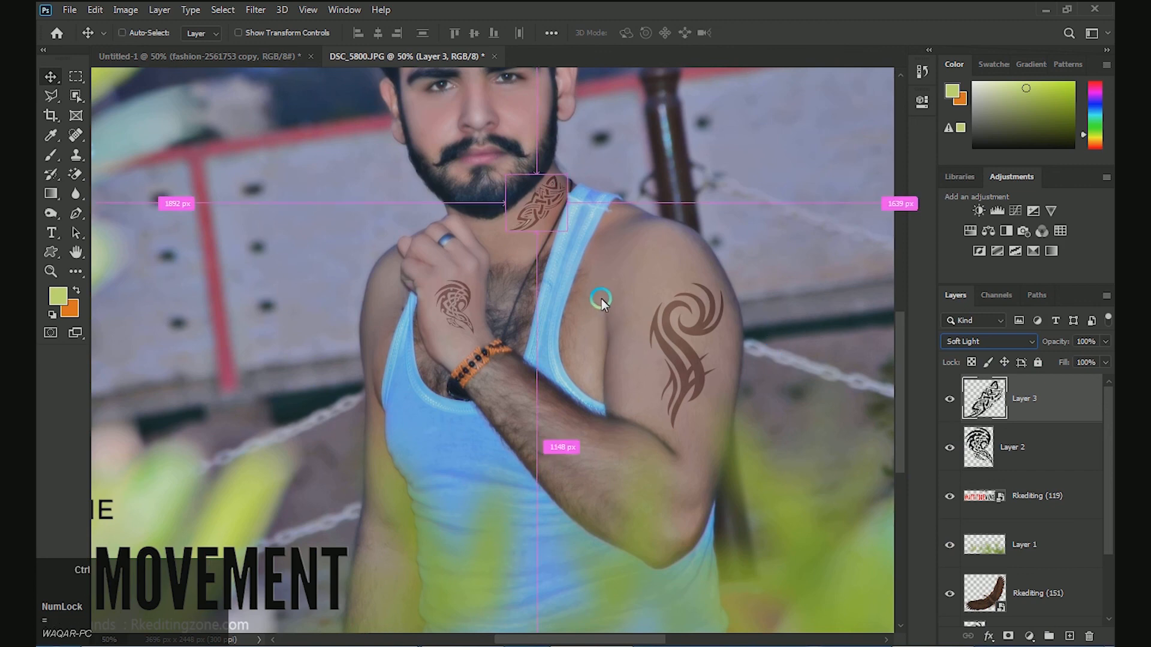
Erase the leftover white spot inside the lower end of the neck tattoo with the Magic Eraser.
key(ctrl+plus)
key(ctrl+plus)
key(ctrl+plus)
drag(628, 225, 571, 347)
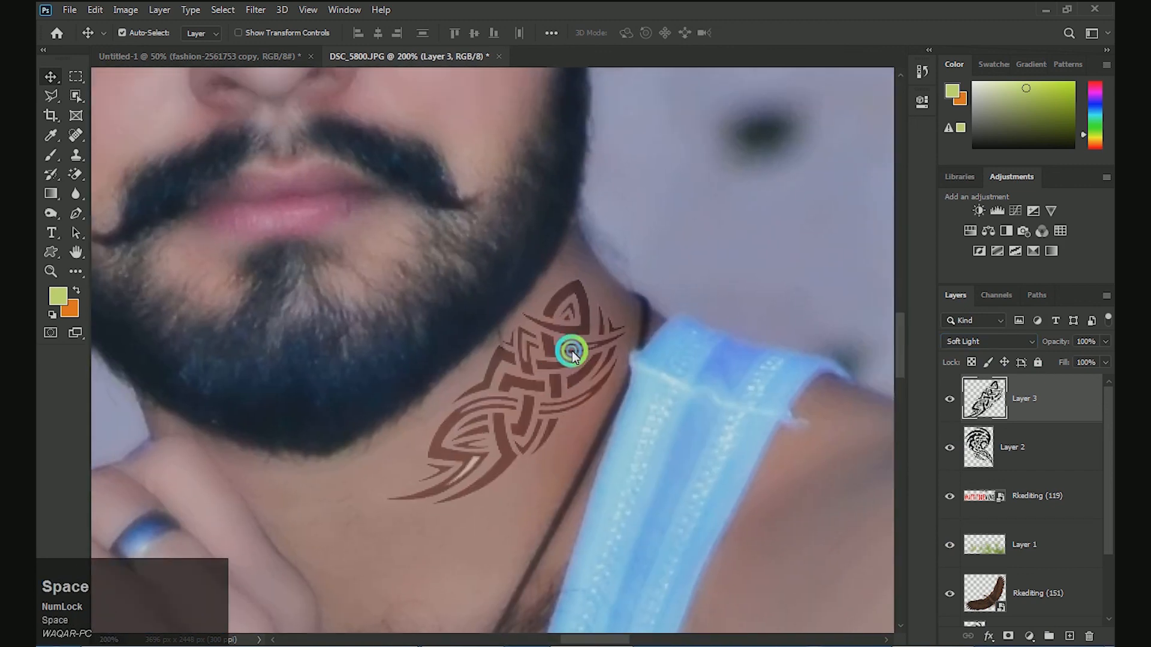
click(76, 175)
click(432, 326)
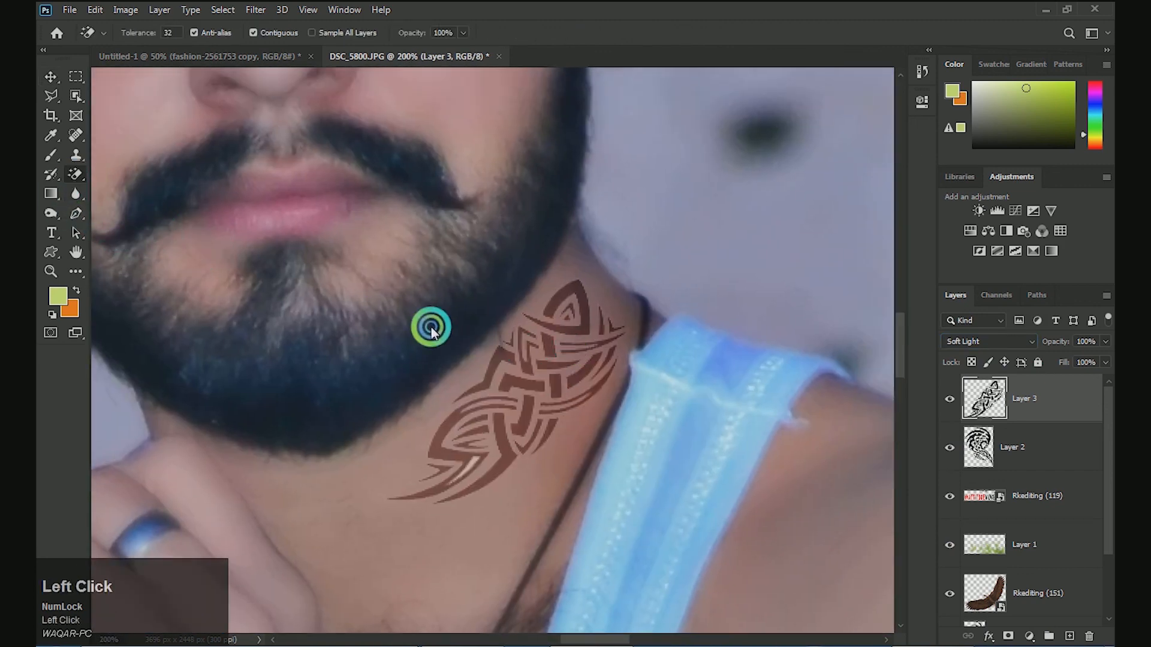
click(465, 460)
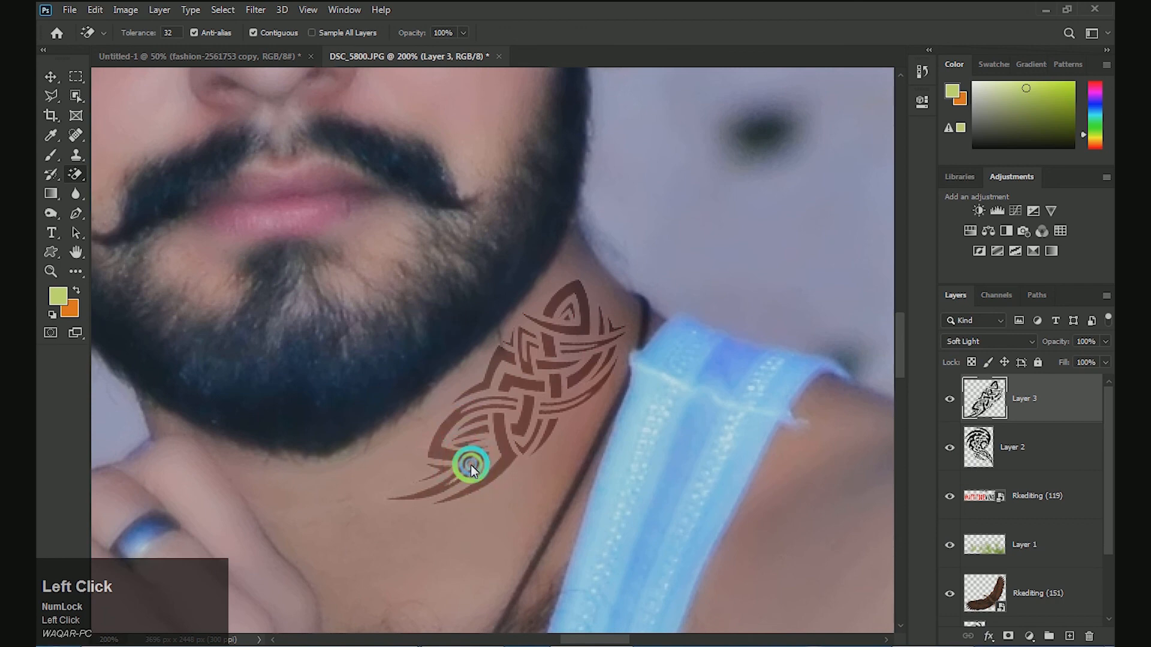
key(ctrl+0)
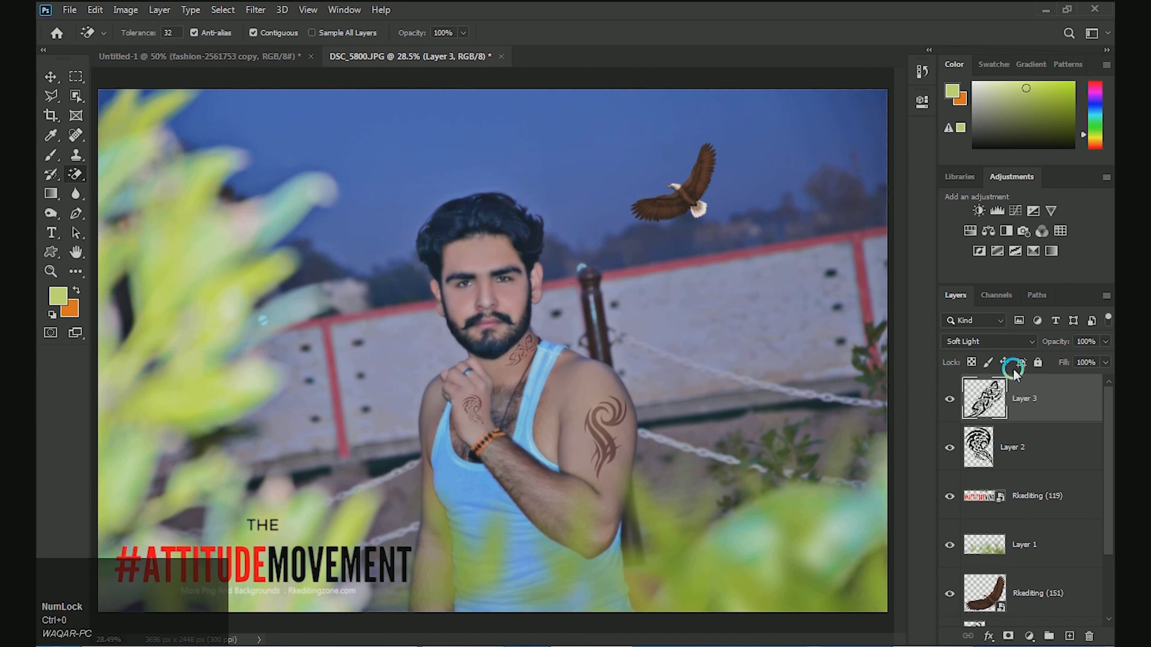
Lower the neck tattoo layer's opacity to 48%.
click(1102, 342)
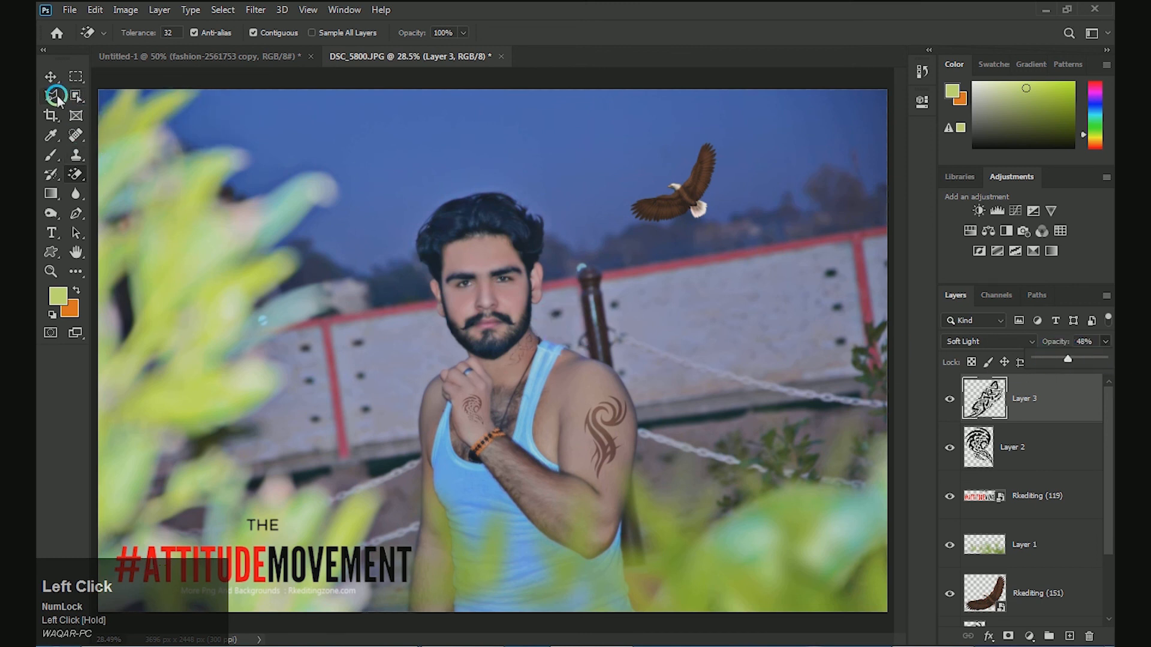
click(51, 77)
click(481, 207)
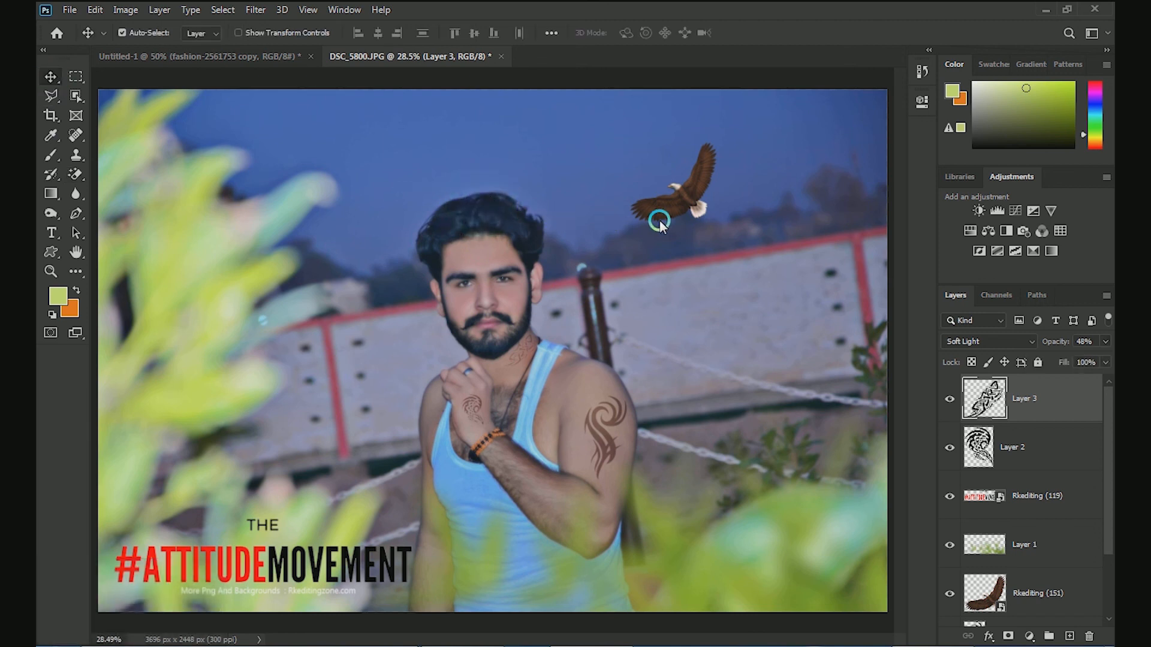
Apply a Color Balance to the eagle layer with the midtones' yellow–blue level at +22.
click(672, 203)
key(ctrl+b)
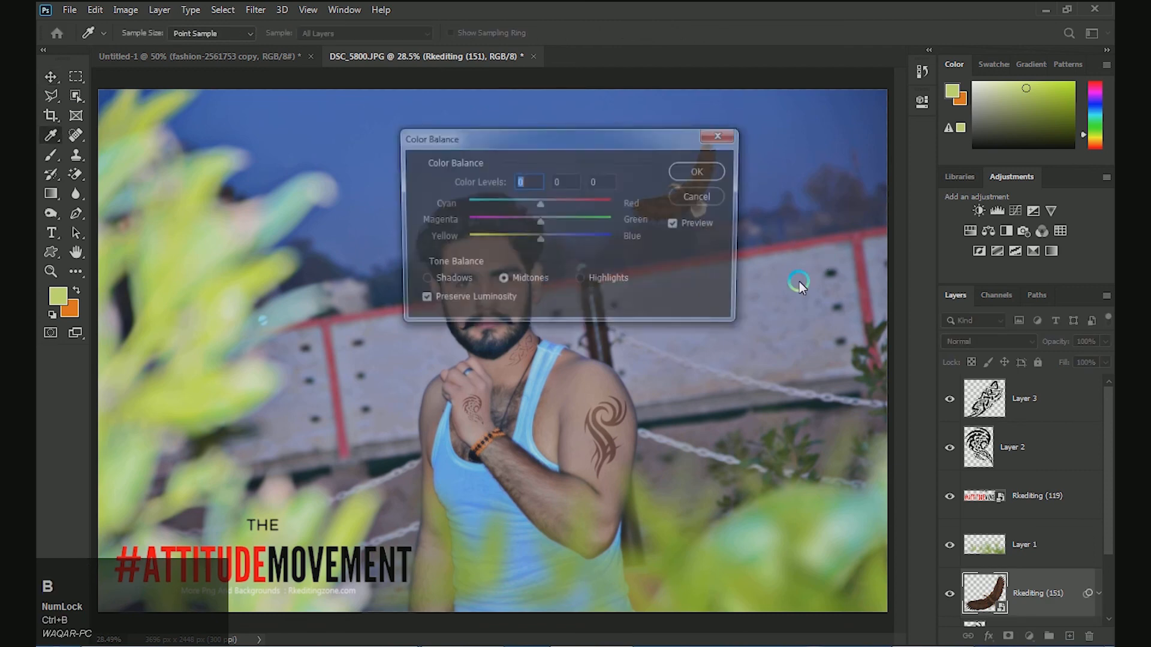
drag(609, 135, 943, 277)
click(864, 345)
drag(865, 348, 839, 344)
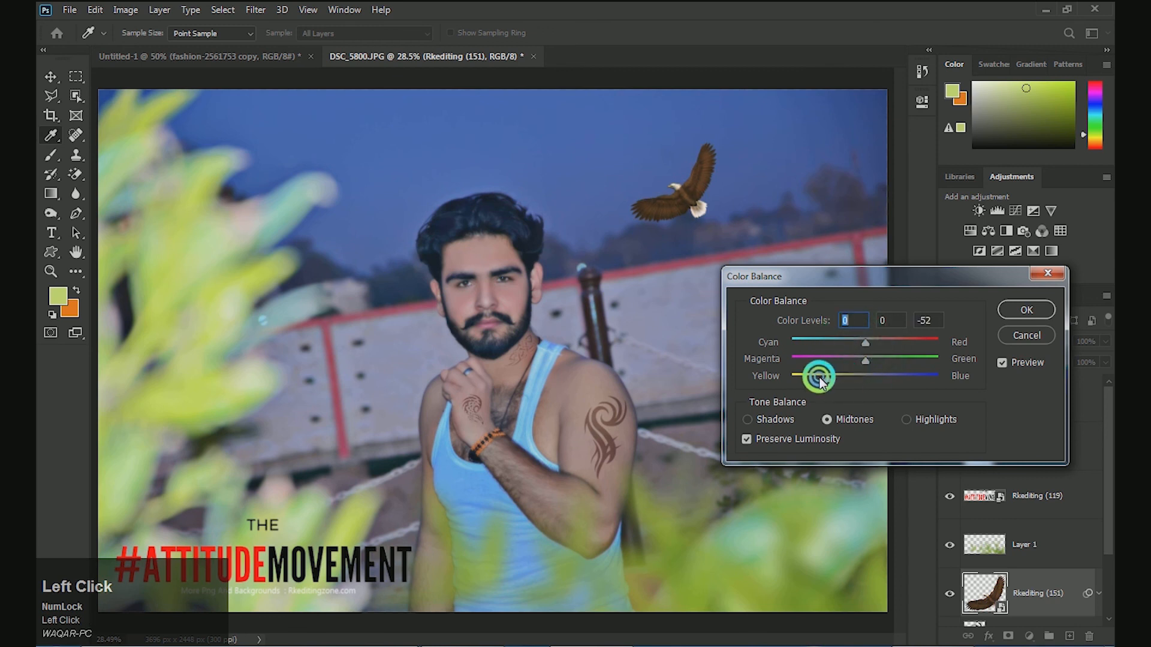
drag(820, 382, 900, 374)
click(1027, 308)
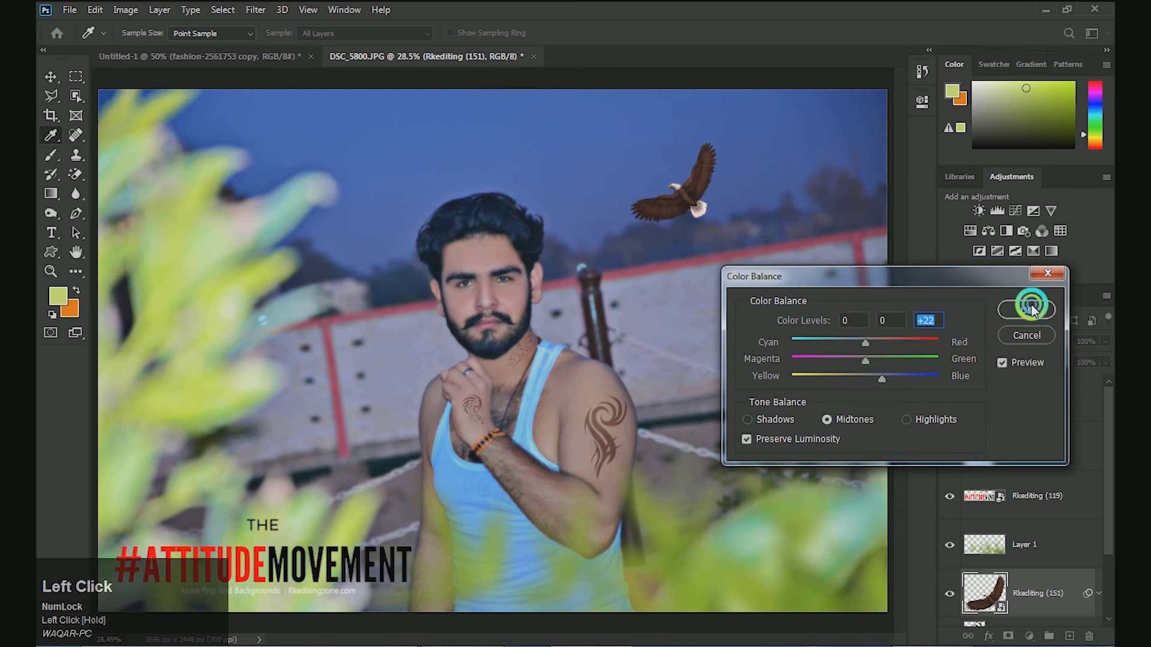